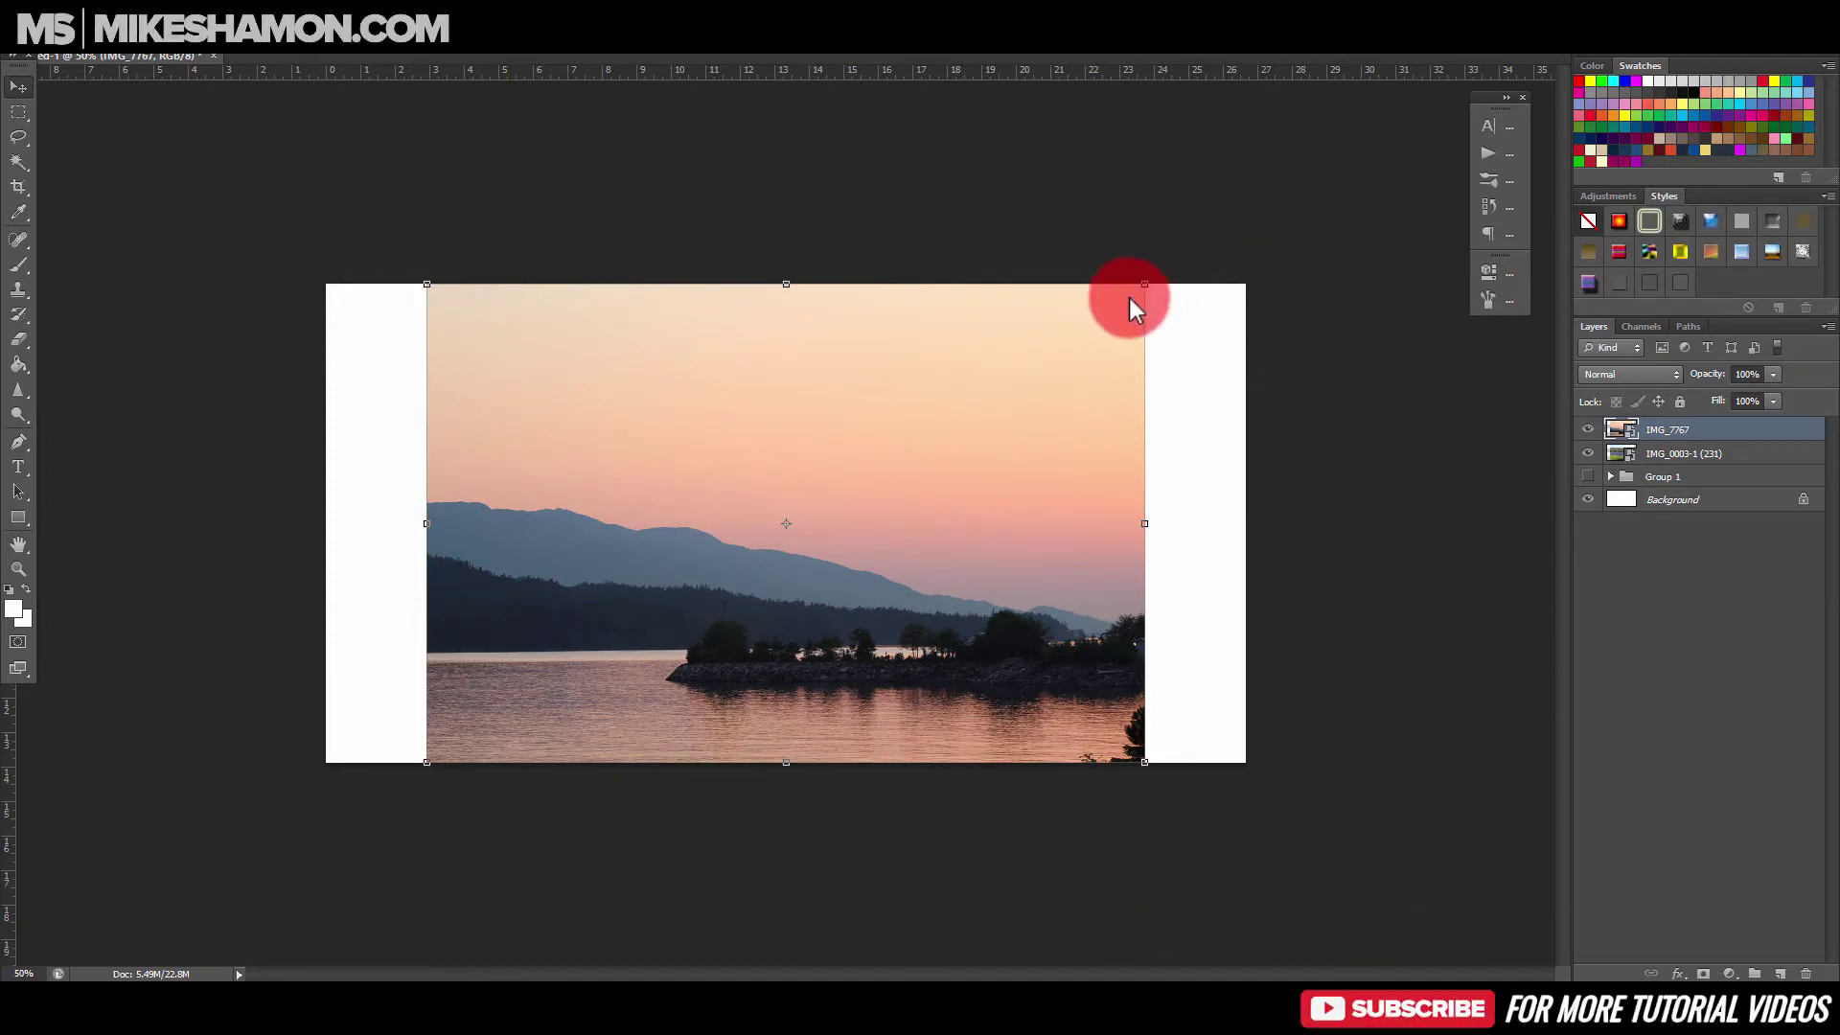
Hide the IMG_0003-1 (231) layer and scale the IMG_7767 sunset photo down to a smaller size on the canvas.
{"action": "left_click", "coordinate": [1589, 453]}
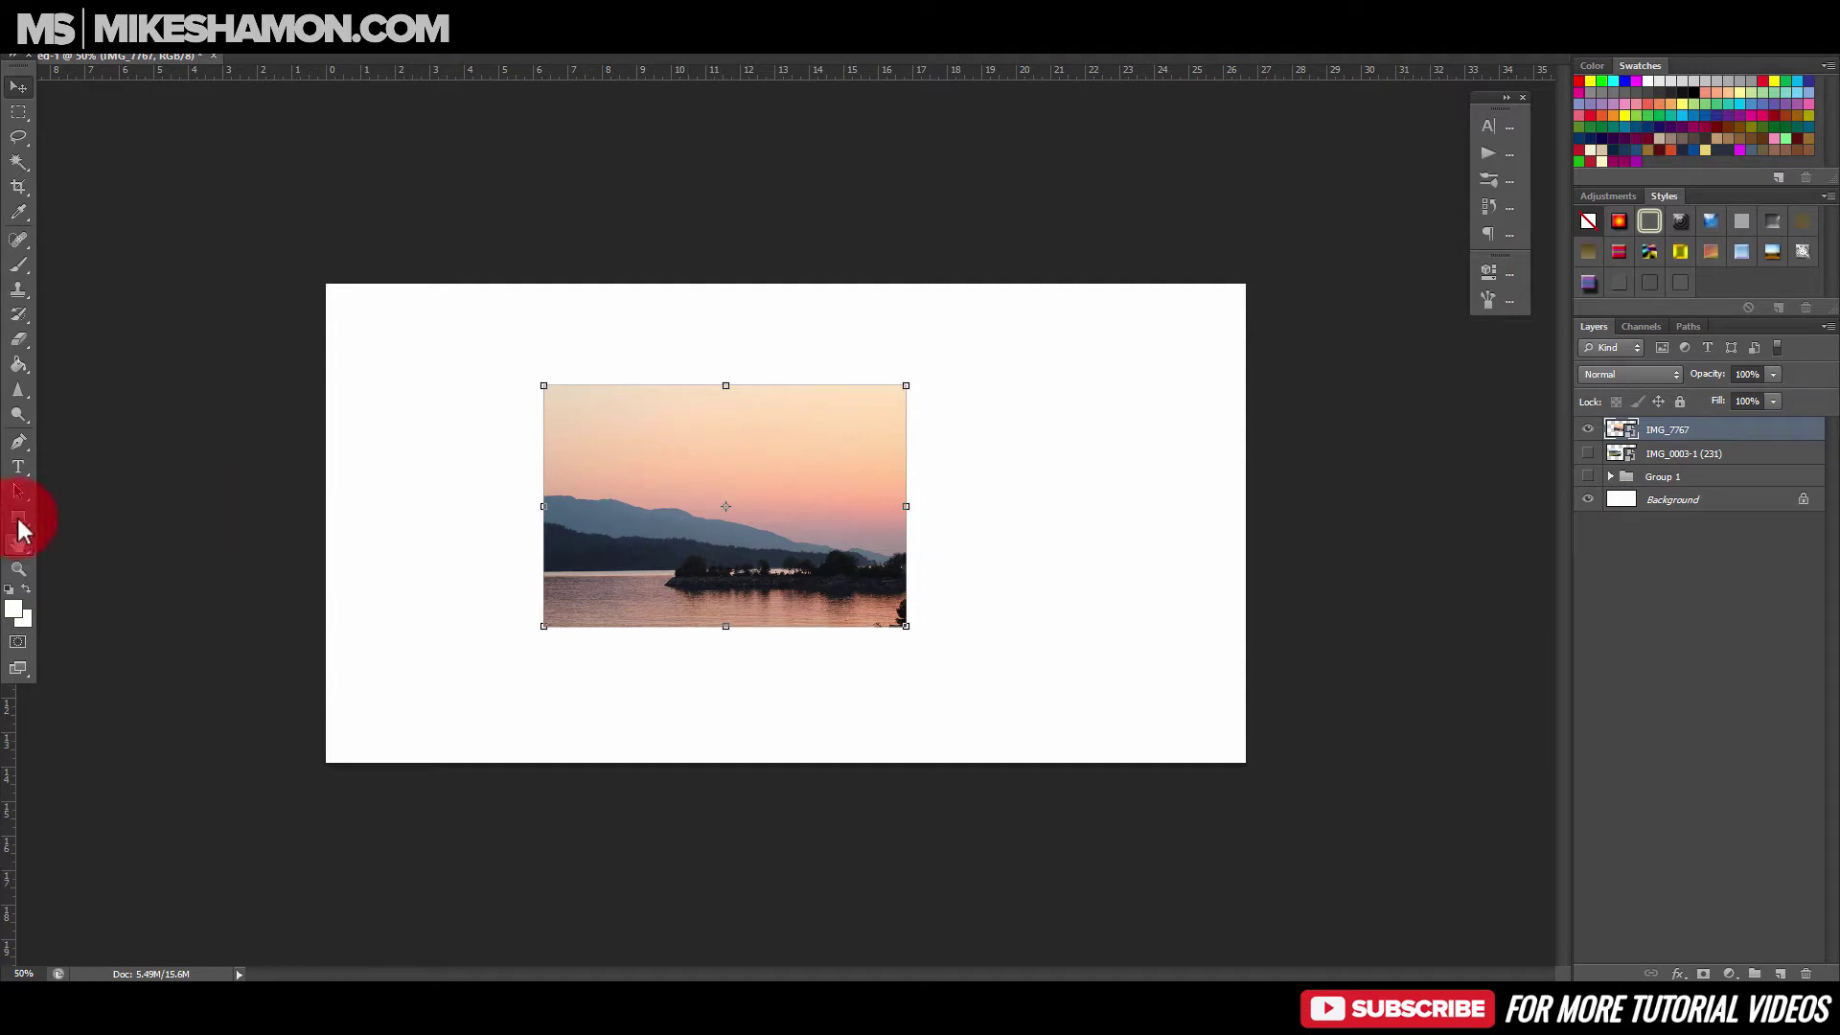
Draw a white rectangle about 10.8 in wide behind the photo, with thin borders and a deeper margin below it.
{"action": "key", "text": "alt+comma"}
{"action": "left_click", "coordinate": [13, 608]}
{"action": "left_click", "coordinate": [1478, 244]}
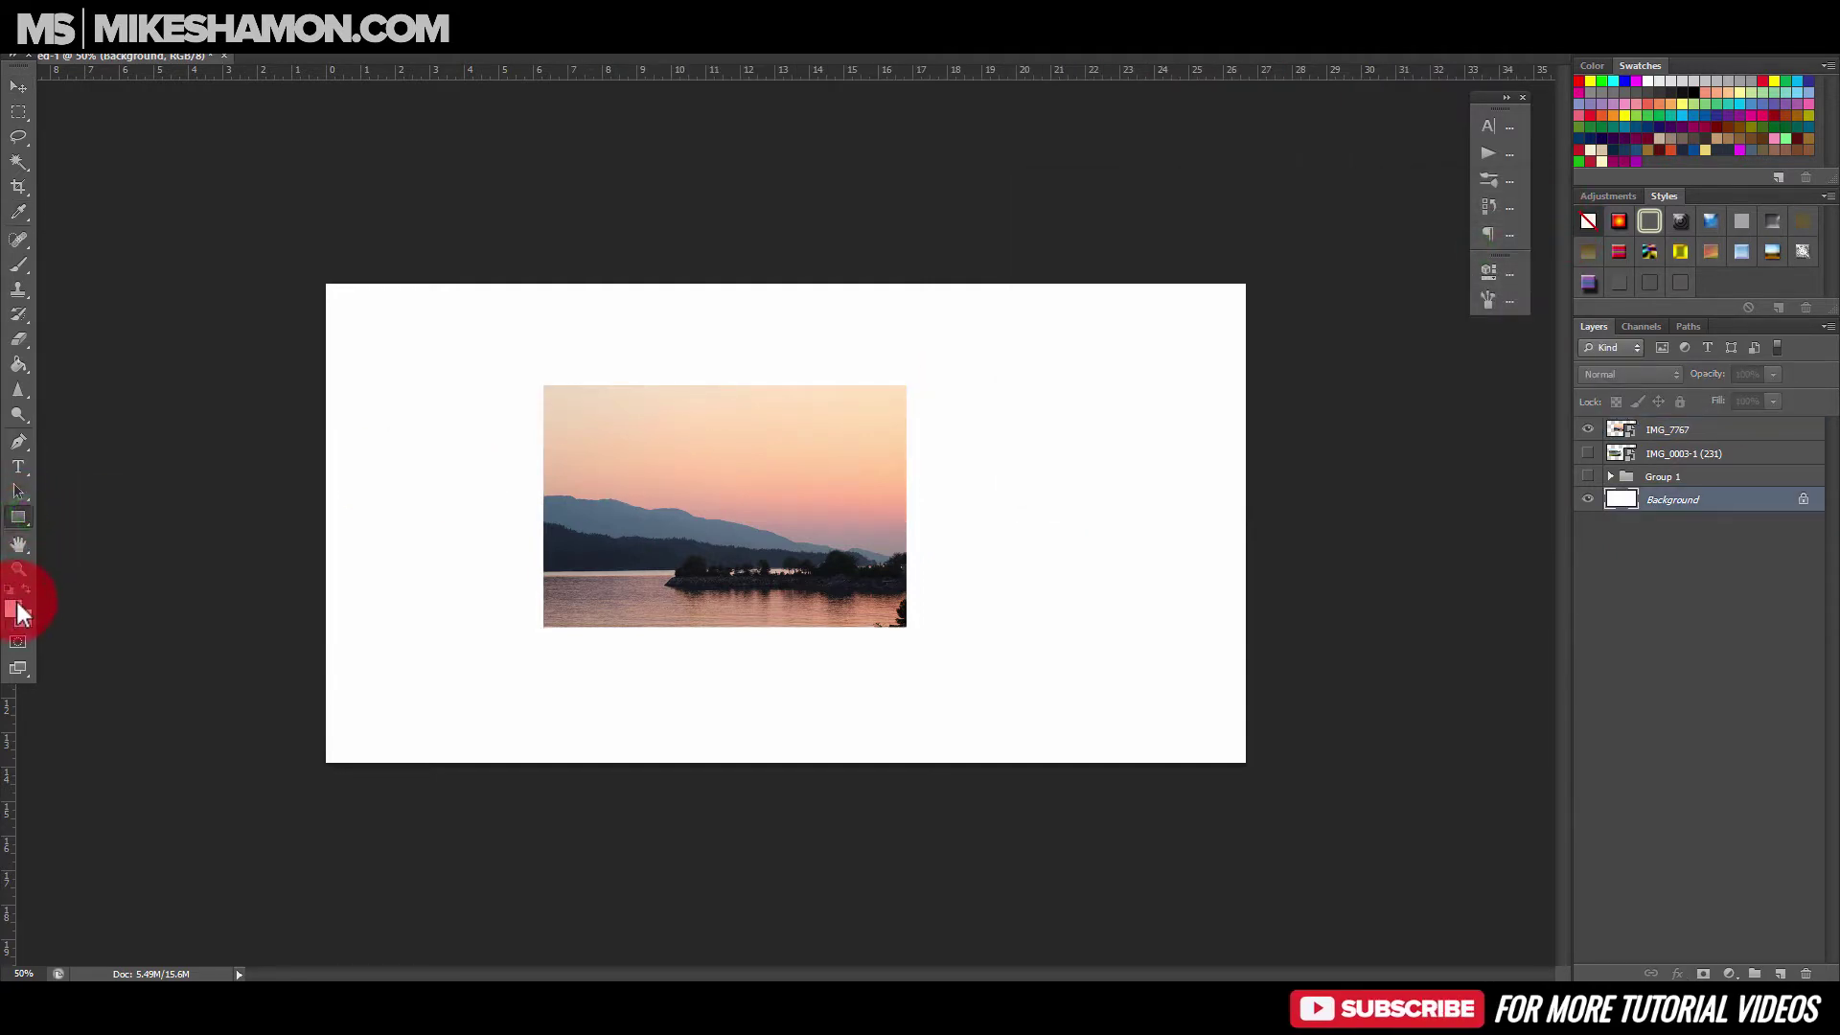
{"action": "left_click_drag", "start_coordinate": [535, 380], "coordinate": [915, 713]}
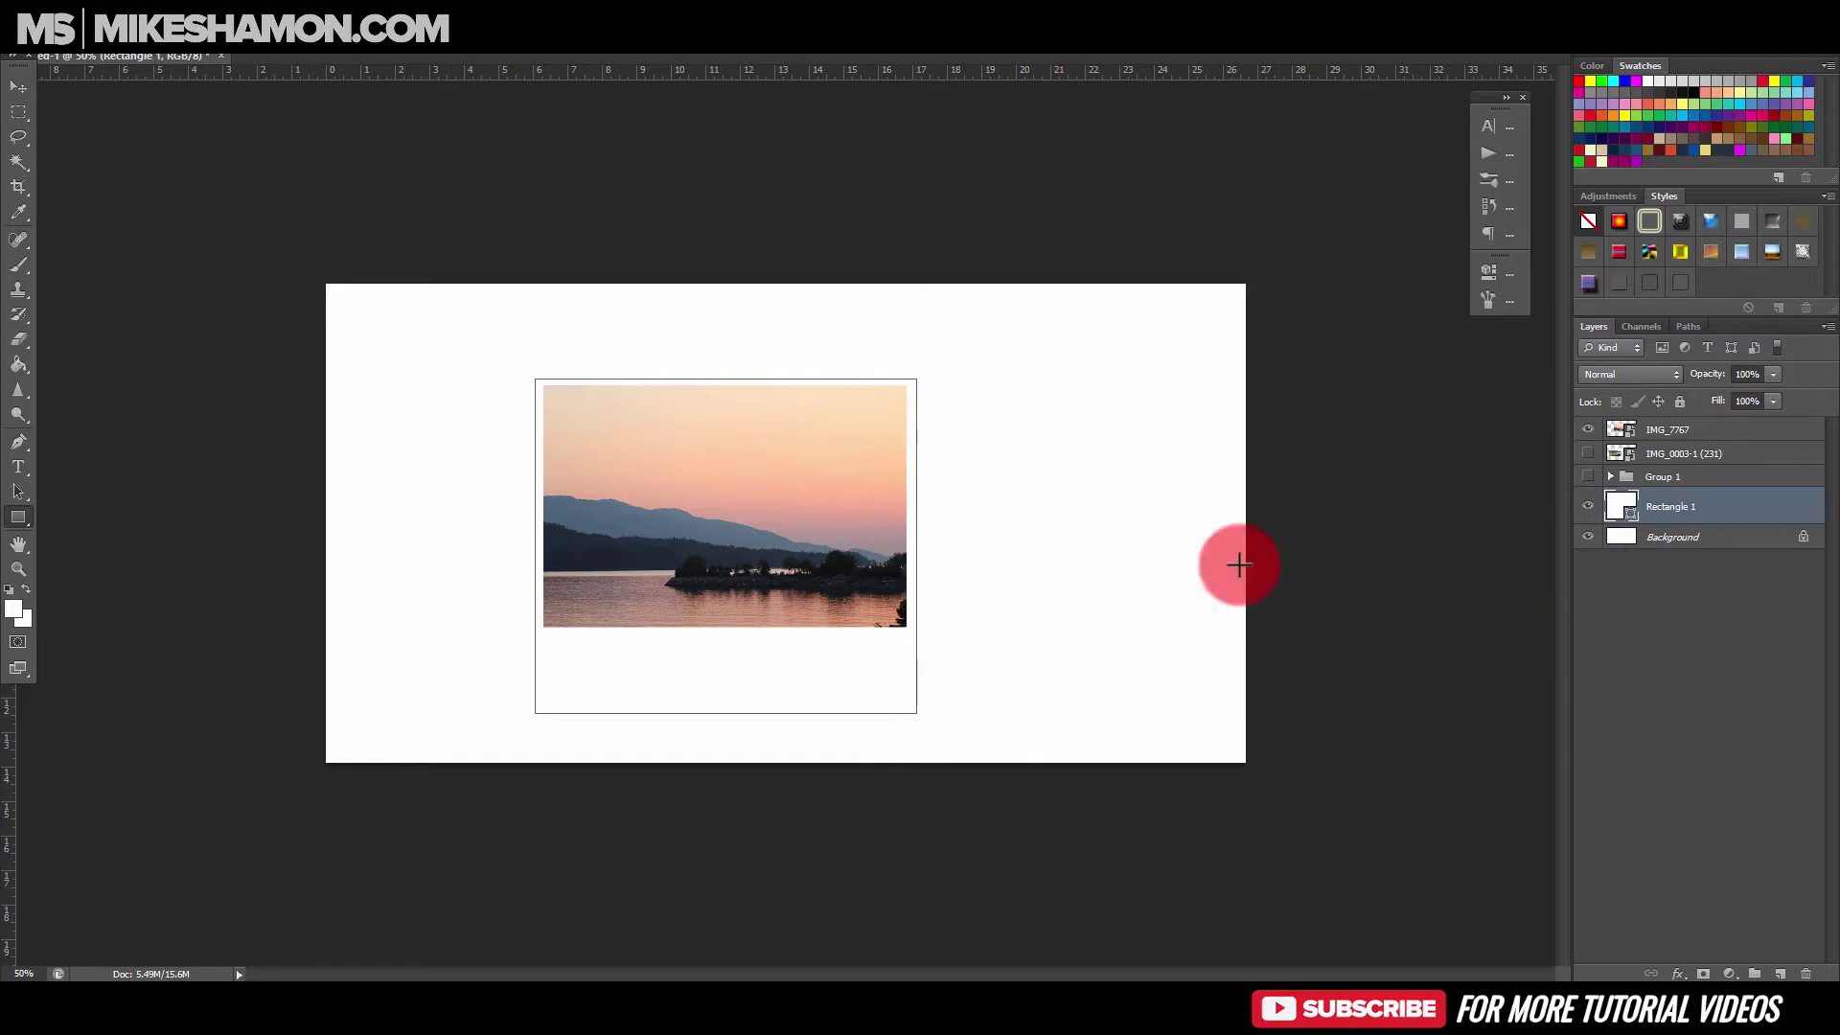
{"action": "key", "text": "ctrl+z"}
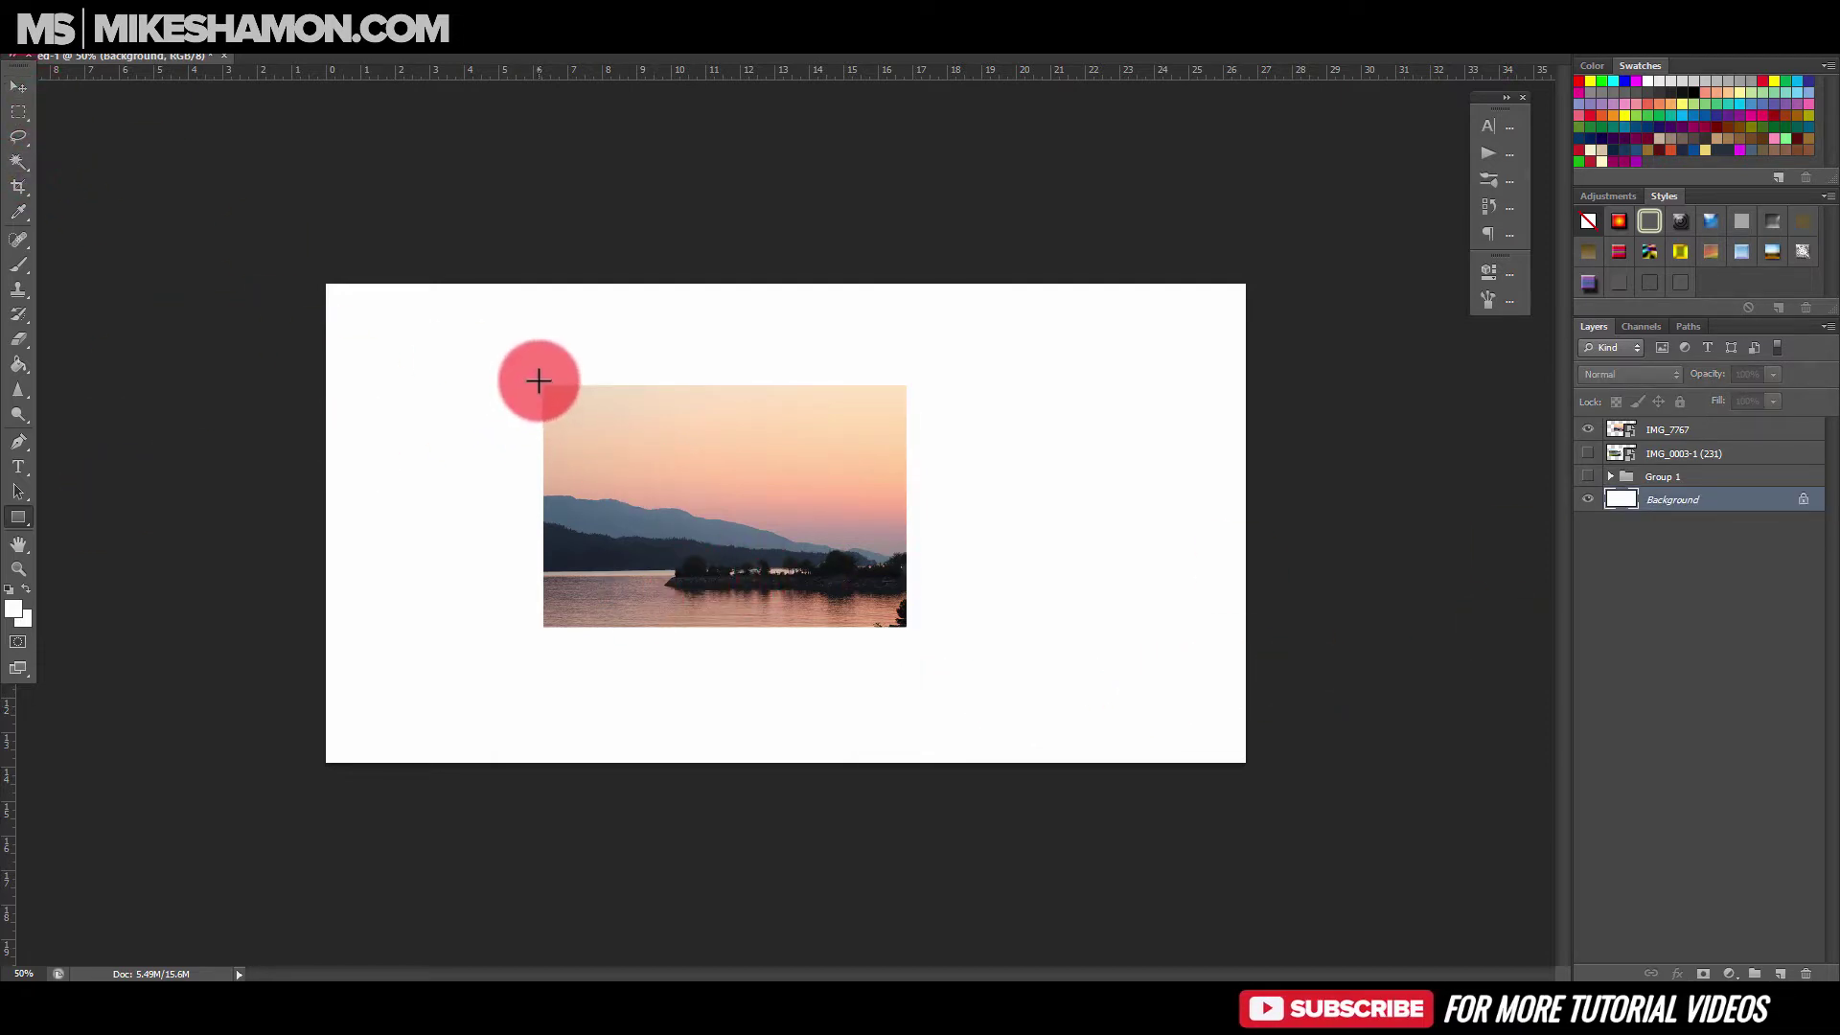
{"action": "left_click_drag", "start_coordinate": [539, 381], "coordinate": [913, 683]}
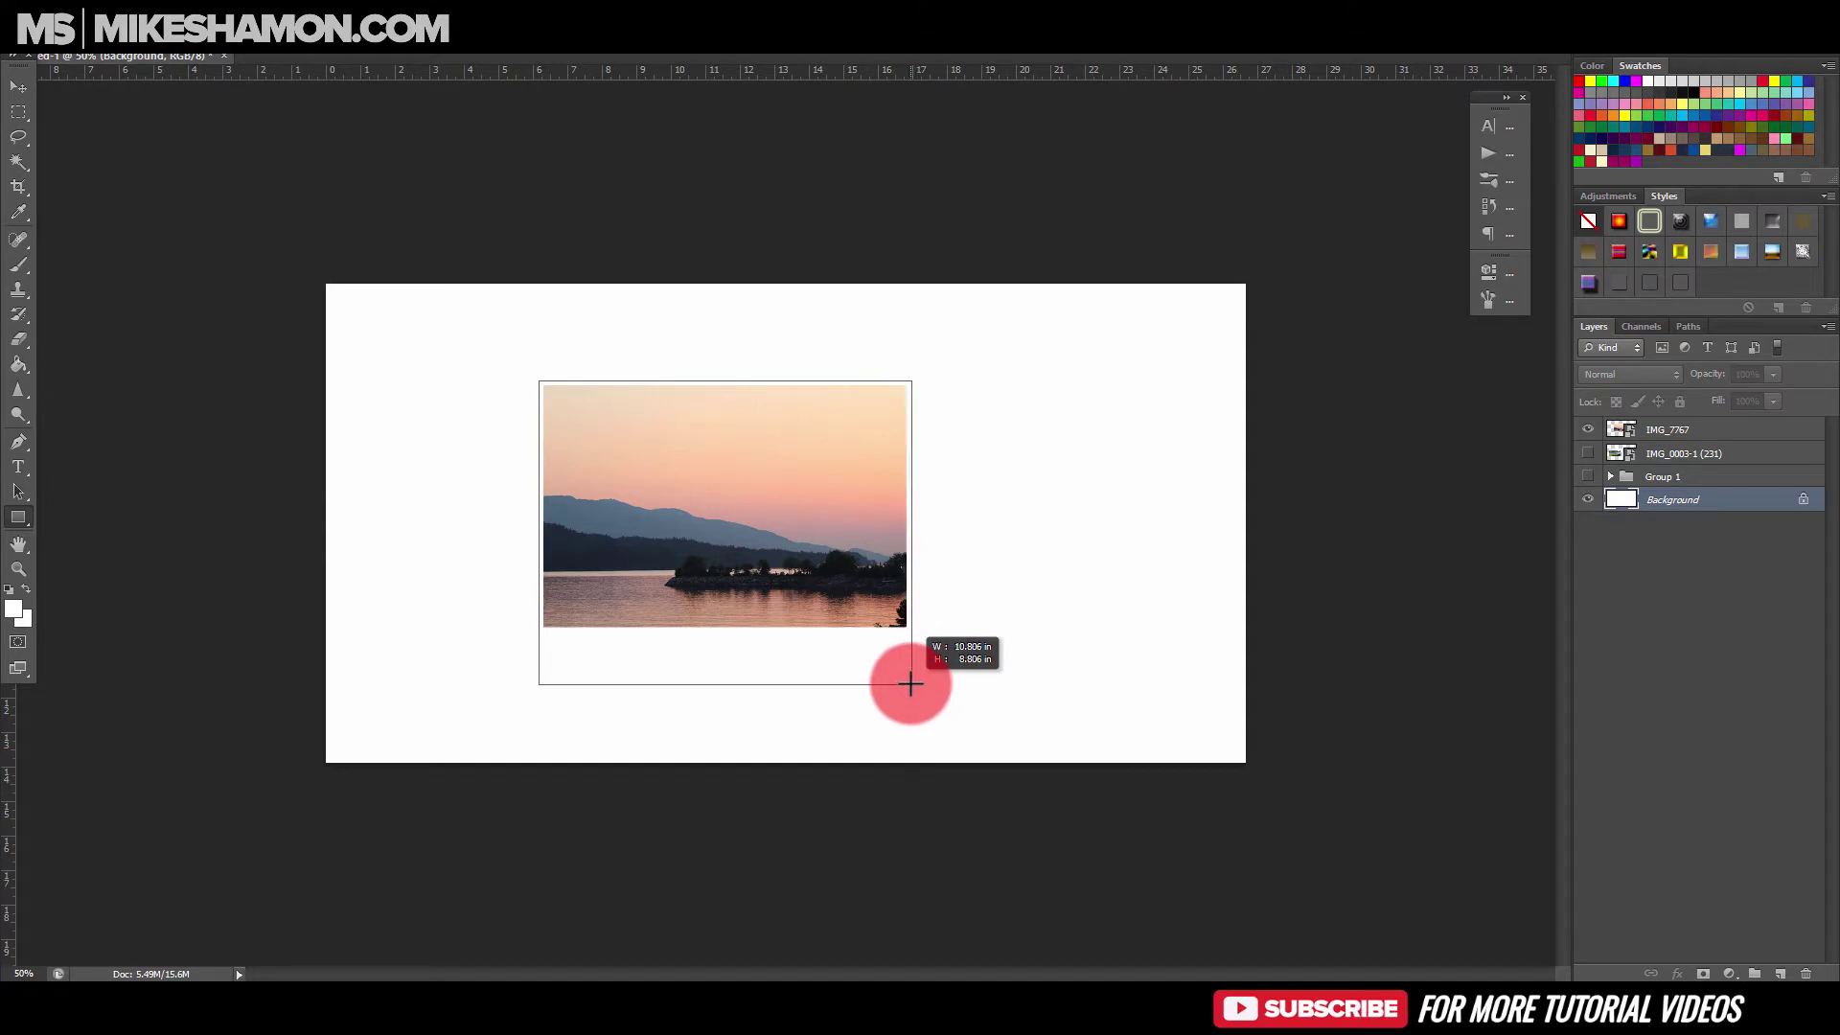
{"action": "left_click_drag", "start_coordinate": [911, 683], "coordinate": [910, 683]}
{"action": "key", "text": "v"}
{"action": "left_click_drag", "start_coordinate": [724, 684], "coordinate": [724, 693]}
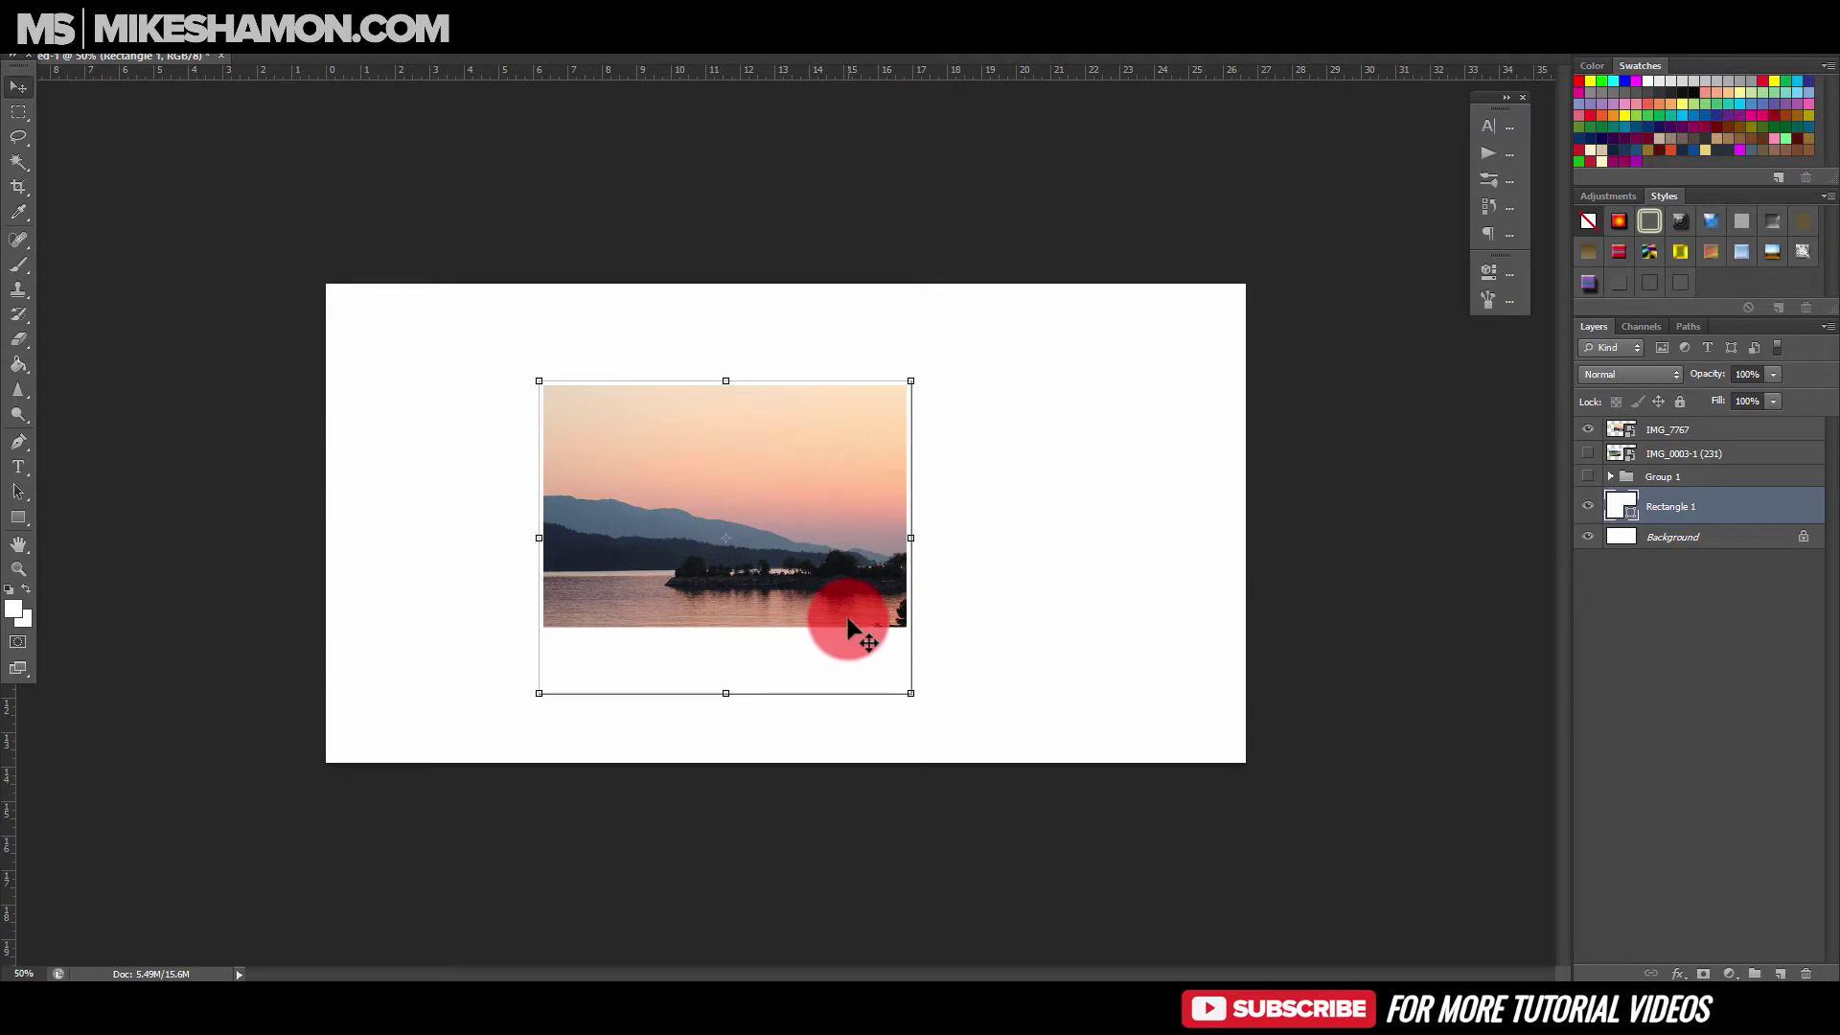
Hide the Background layer and cover the whole canvas with a light yellow rectangle beneath the white frame.
{"action": "left_click", "coordinate": [1630, 539]}
{"action": "left_click", "coordinate": [1588, 537]}
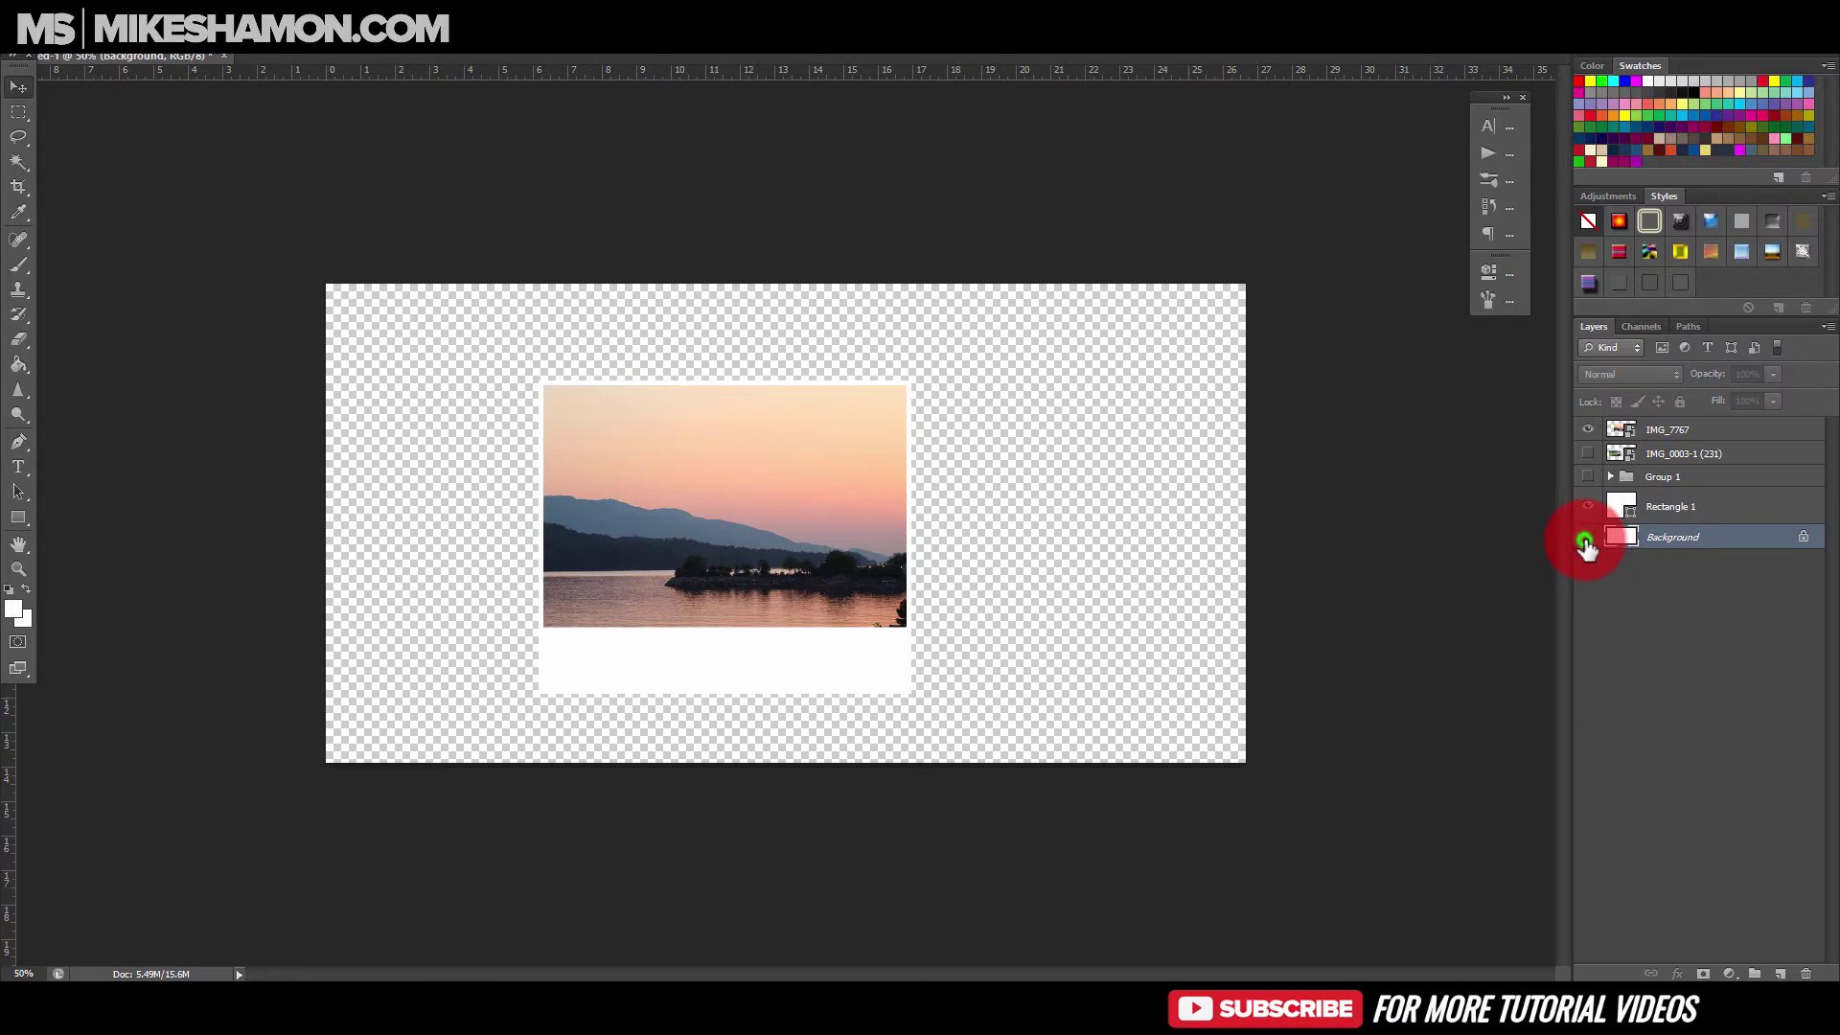
{"action": "left_click", "coordinate": [17, 517]}
{"action": "left_click", "coordinate": [1701, 92]}
{"action": "left_click_drag", "start_coordinate": [317, 273], "coordinate": [1253, 765]}
{"action": "left_click", "coordinate": [1749, 543]}
{"action": "left_click_drag", "start_coordinate": [1748, 544], "coordinate": [1708, 553]}
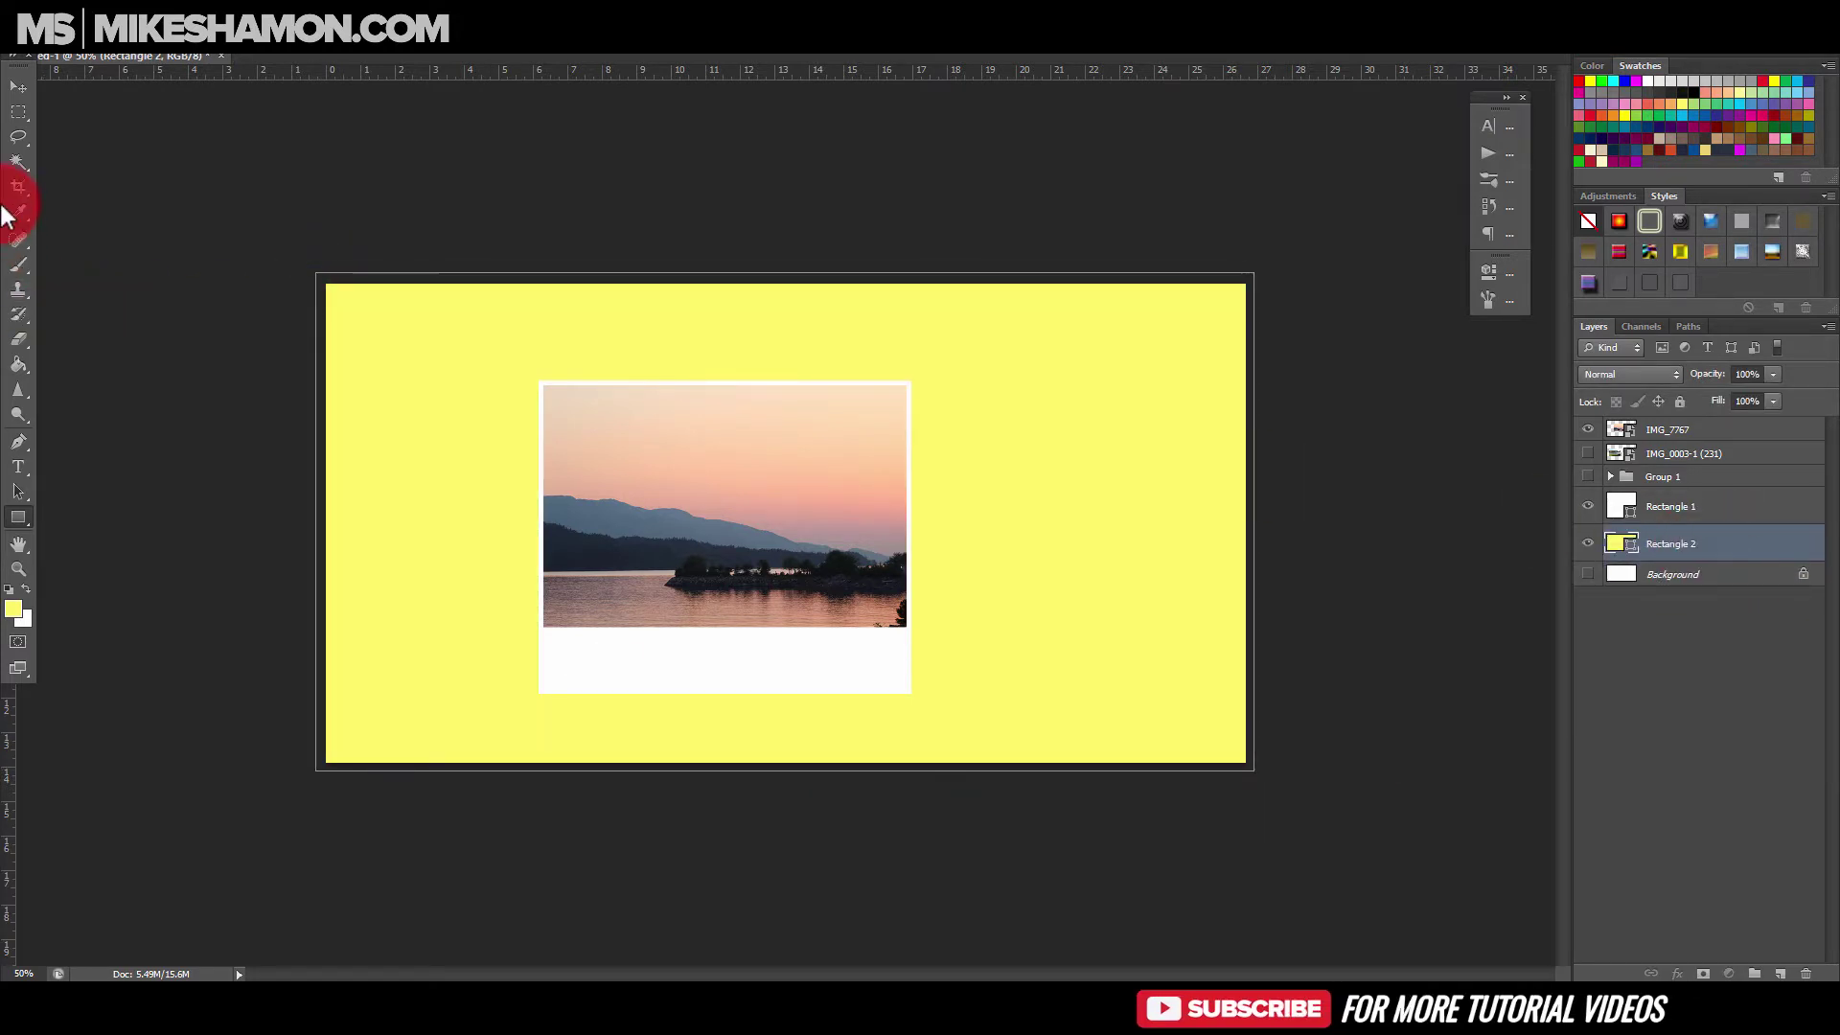
{"action": "left_click", "coordinate": [18, 87]}
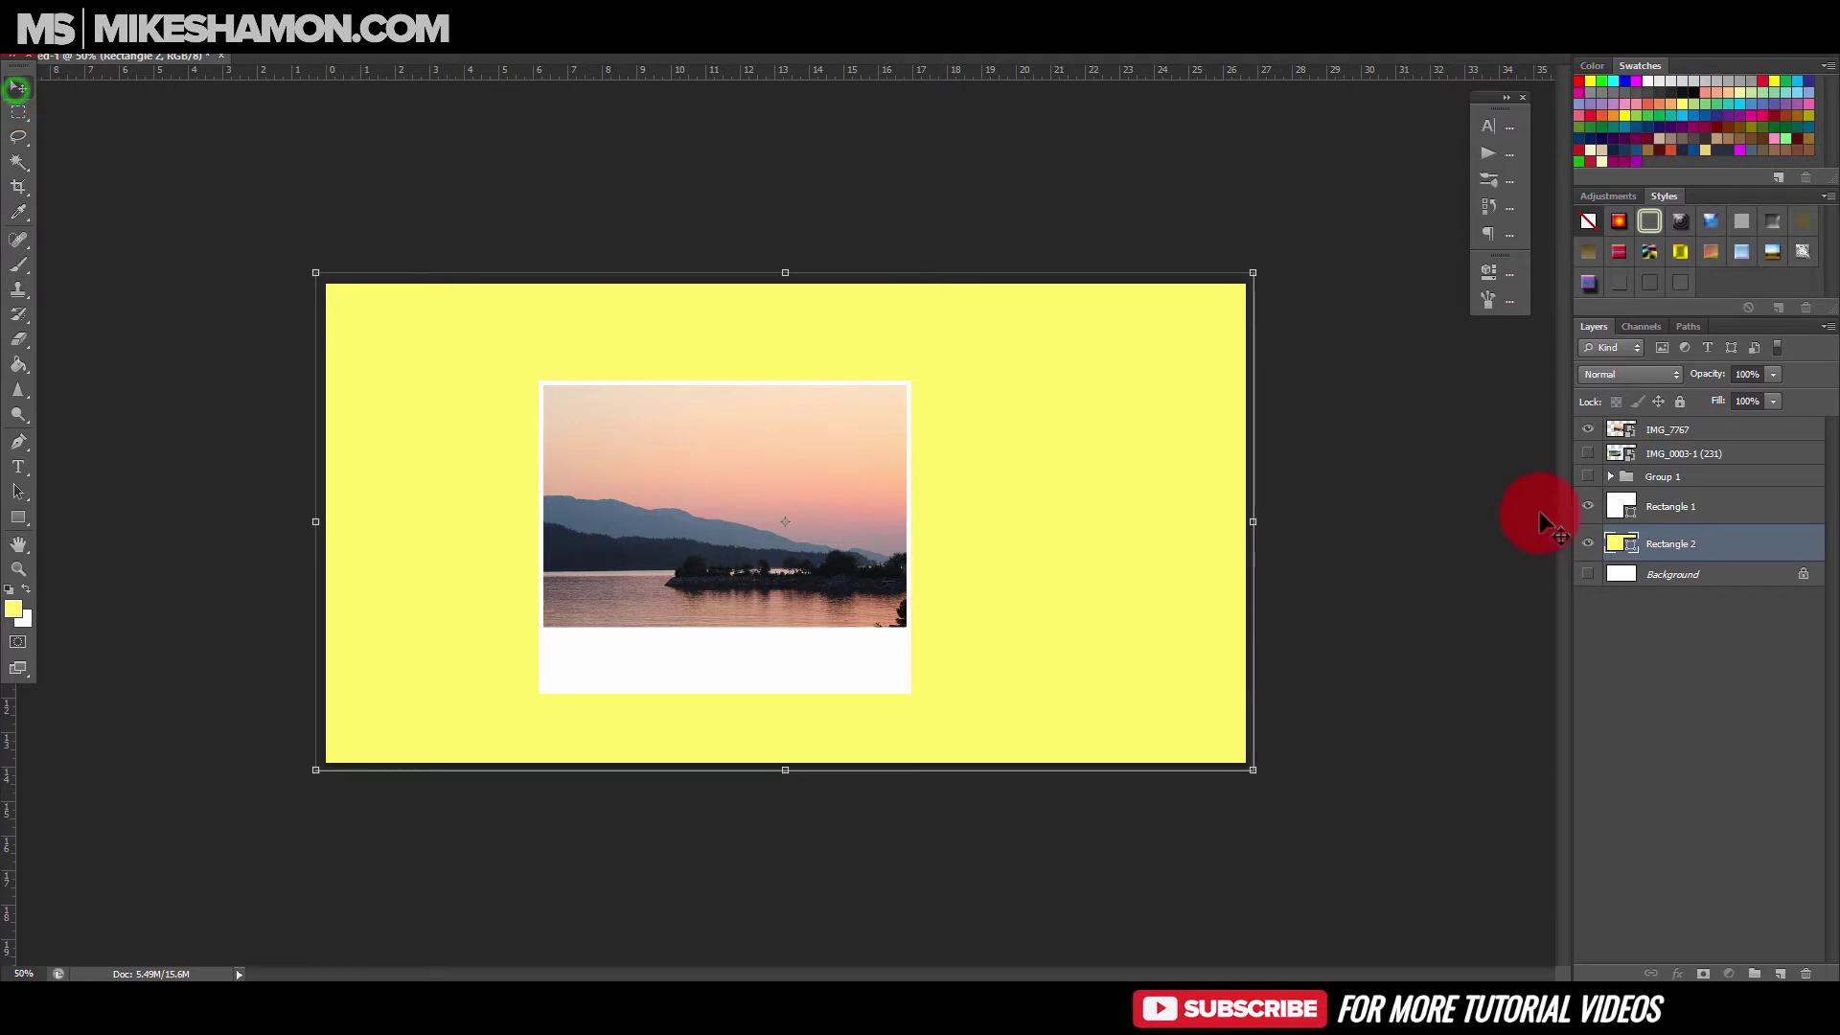
{"action": "left_click", "coordinate": [1726, 505]}
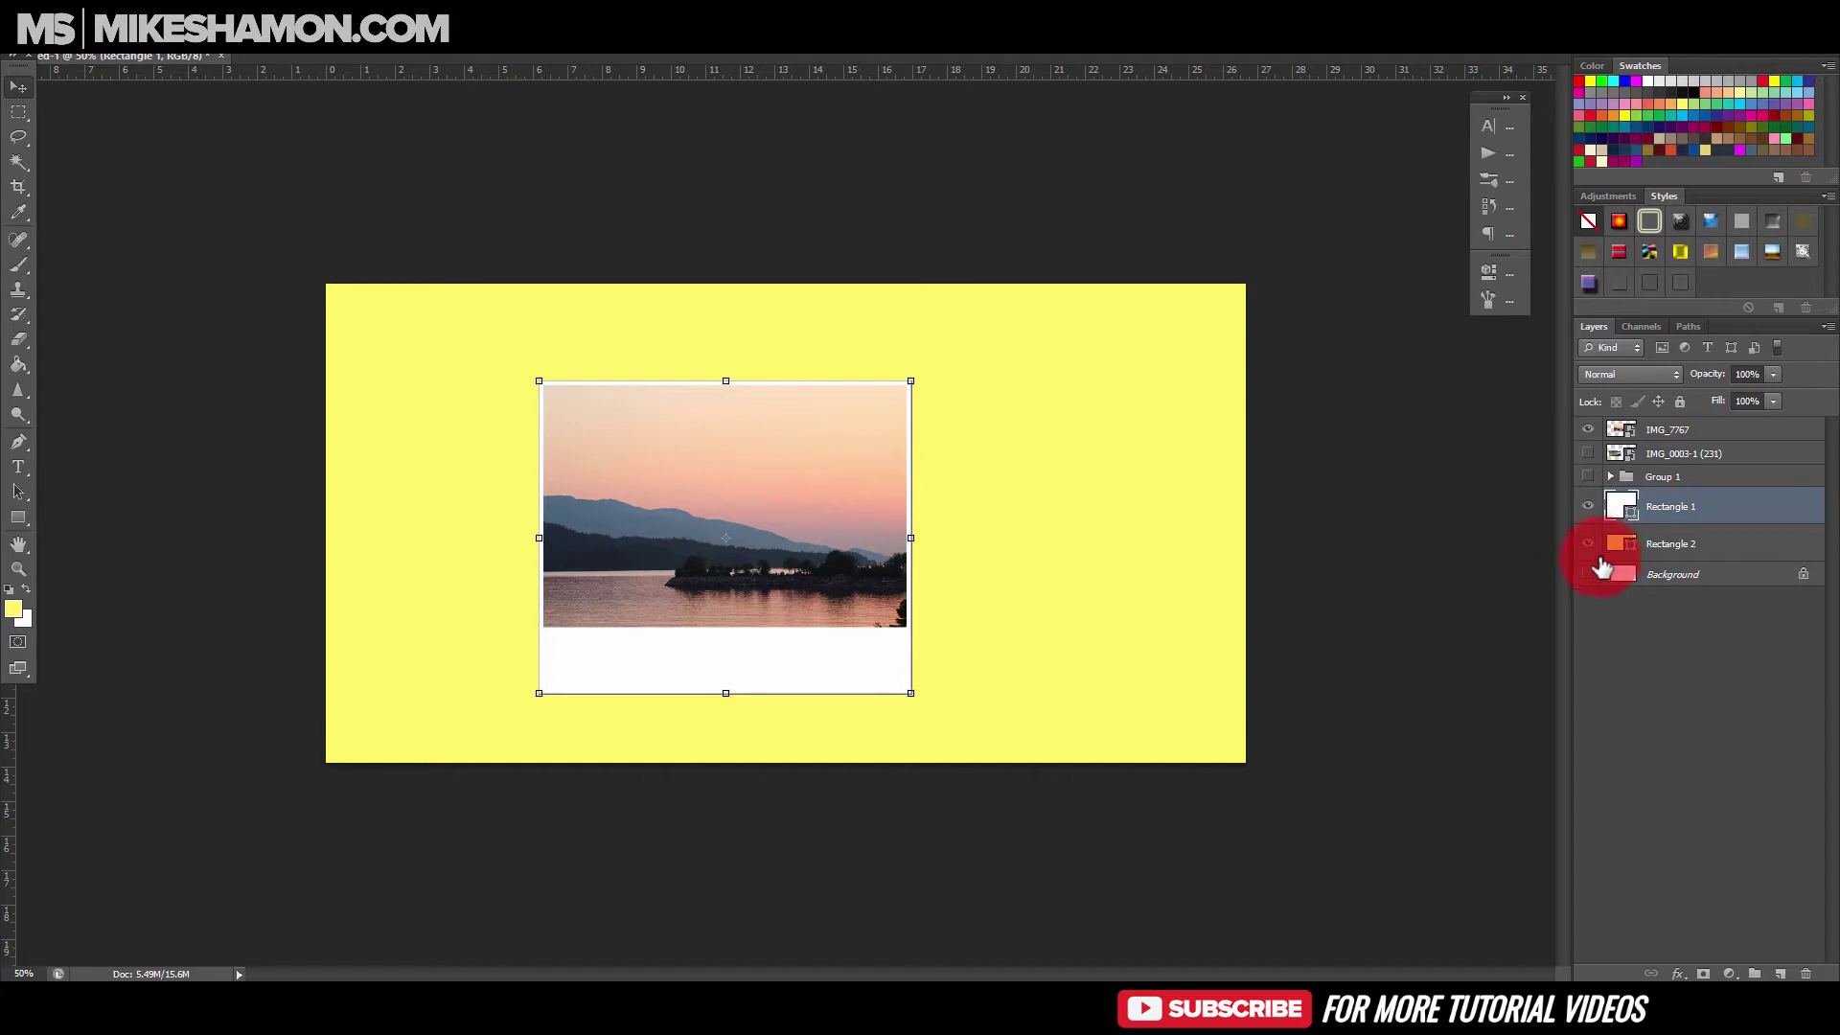
{"action": "double_click", "coordinate": [1696, 508]}
{"action": "left_click", "coordinate": [1750, 516]}
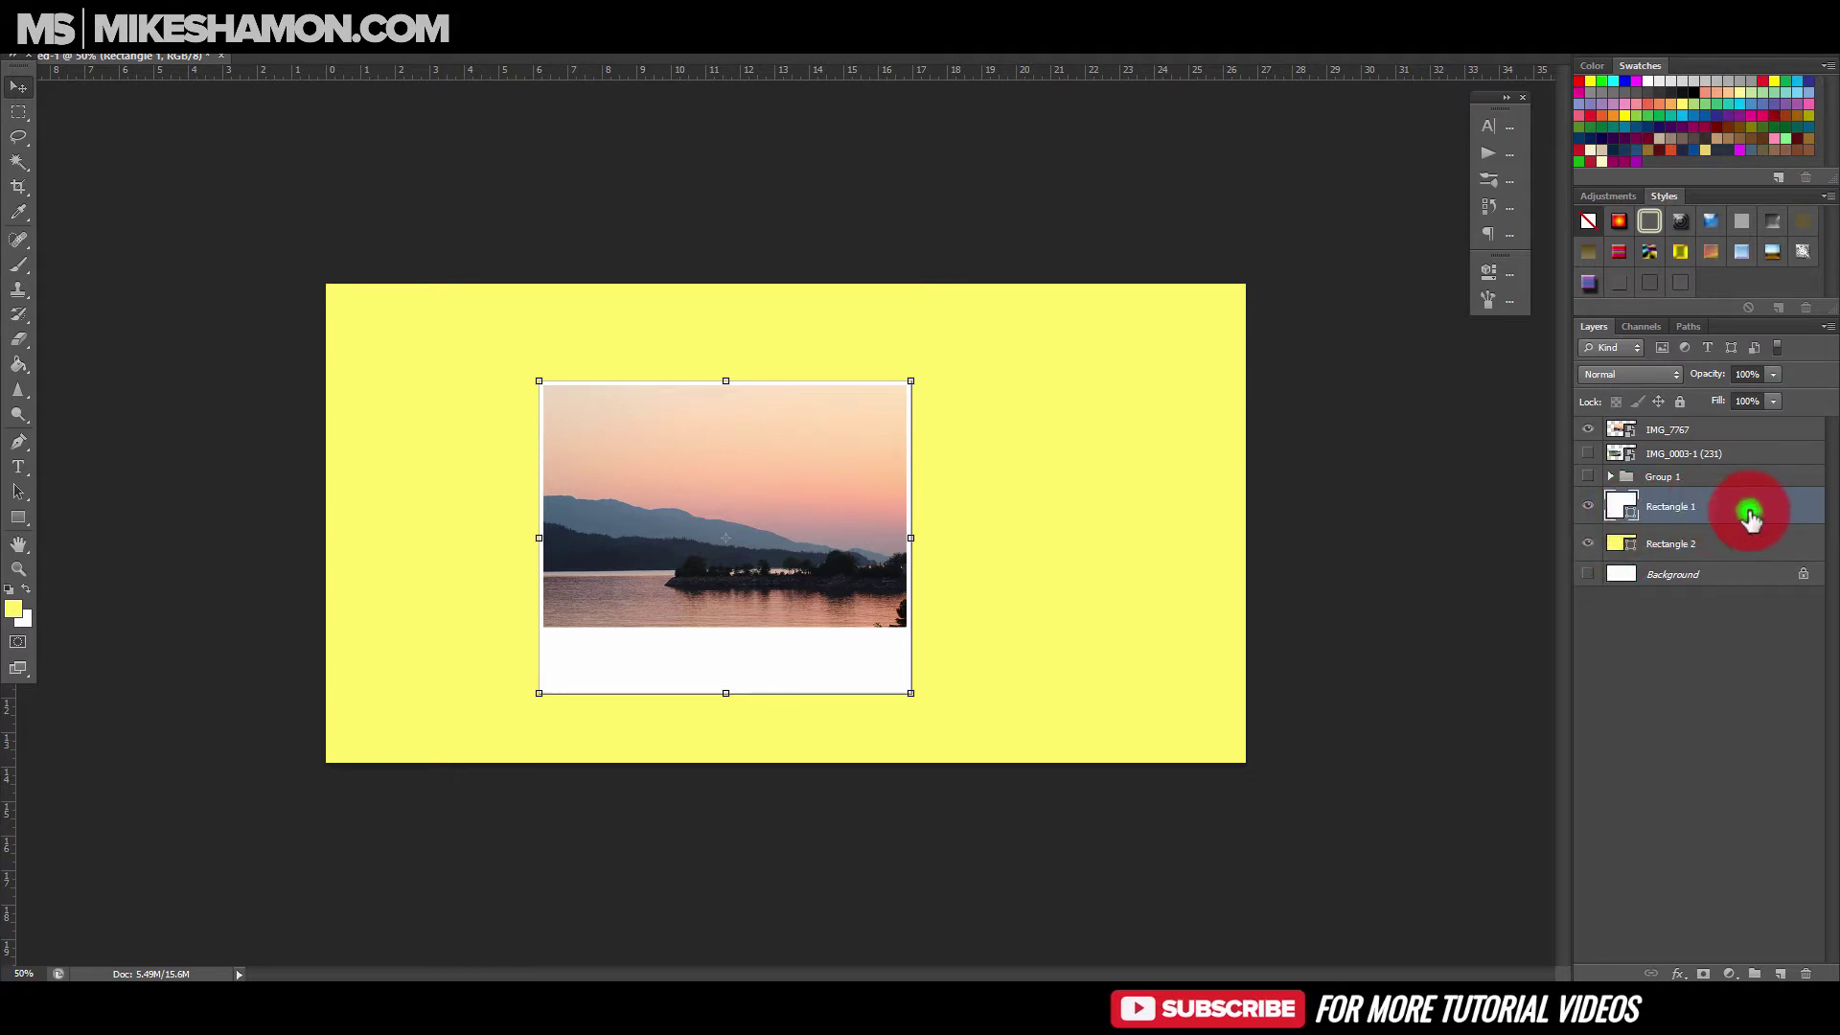
{"action": "double_click", "coordinate": [1750, 518]}
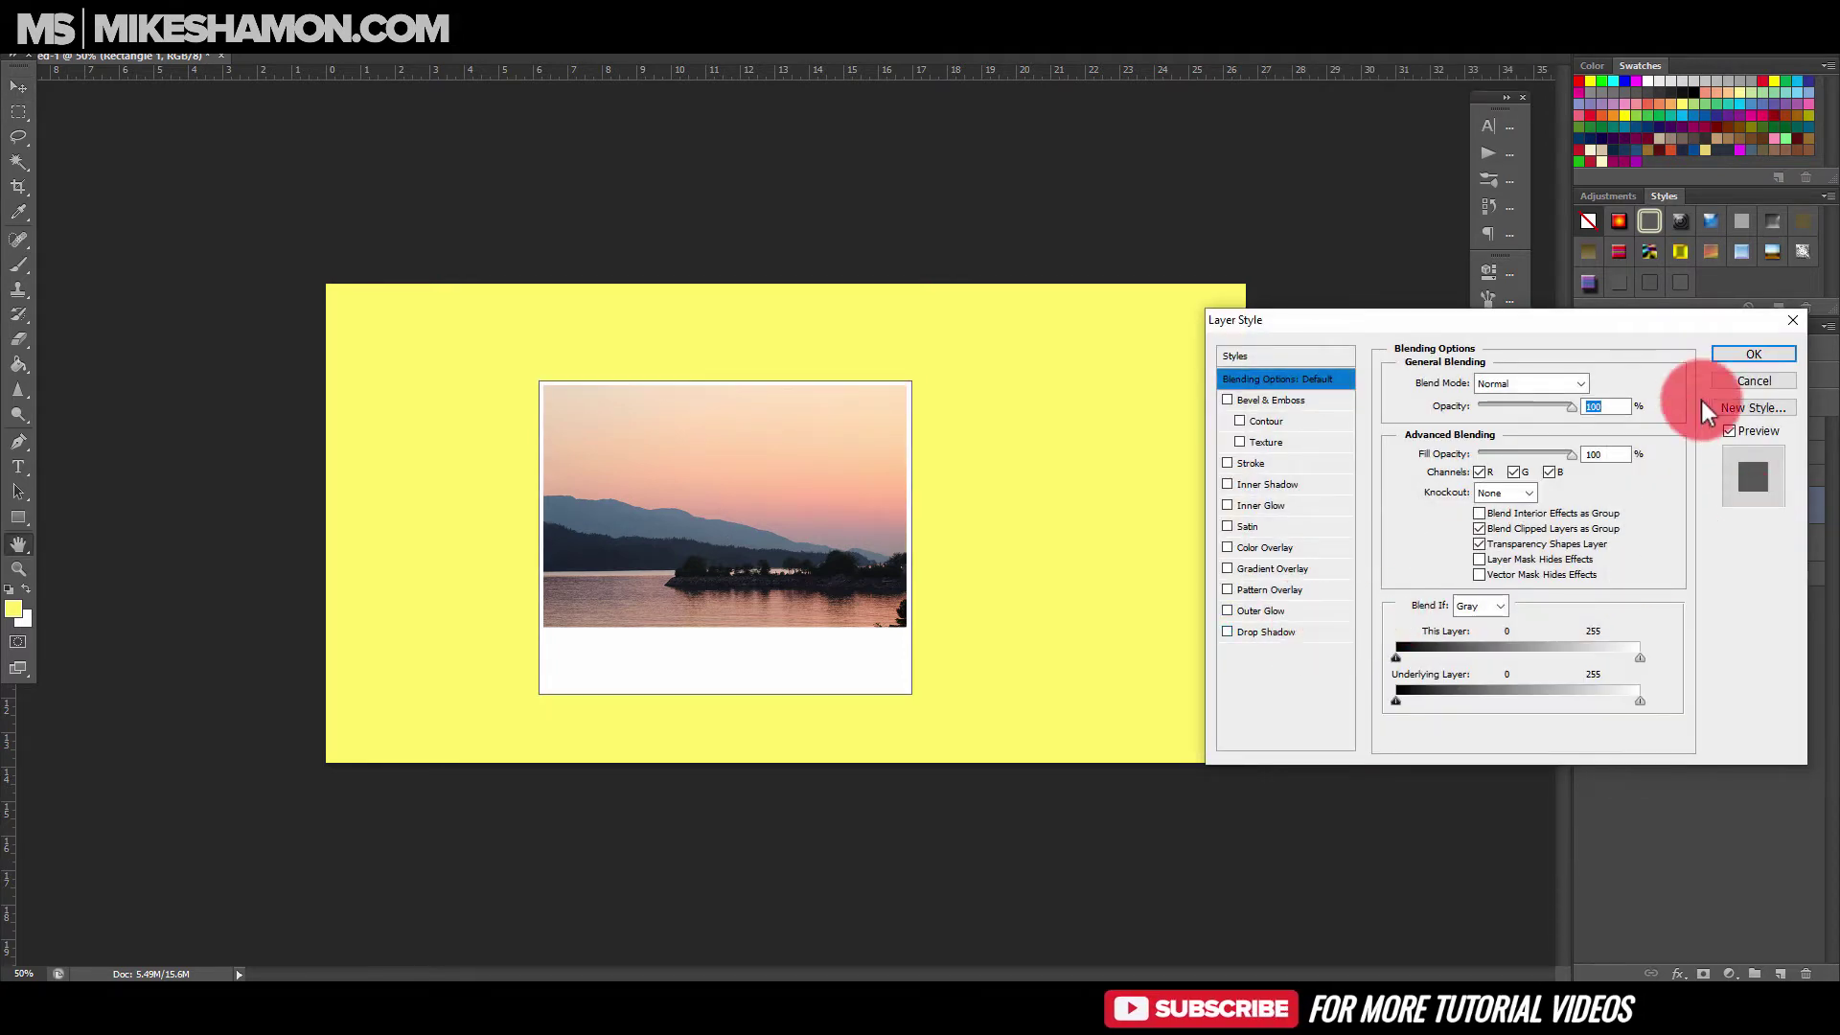
{"action": "left_click", "coordinate": [1303, 629]}
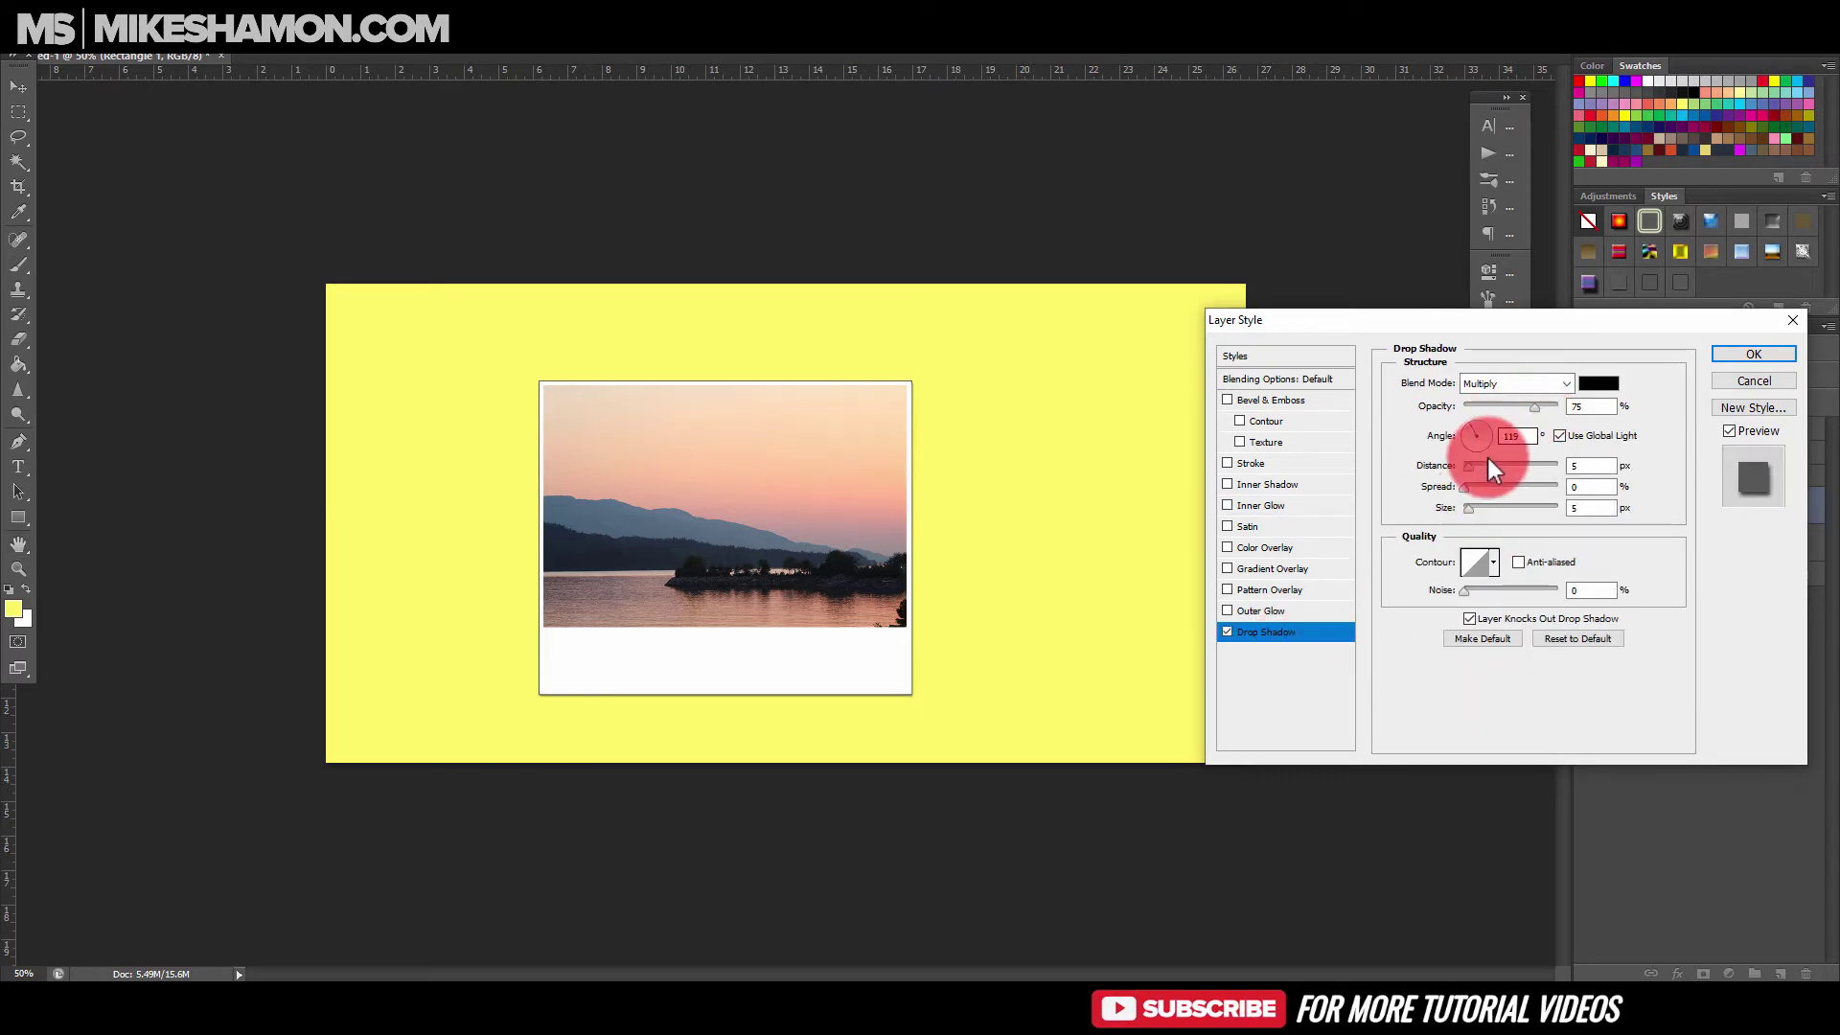
{"action": "left_click", "coordinate": [1758, 382]}
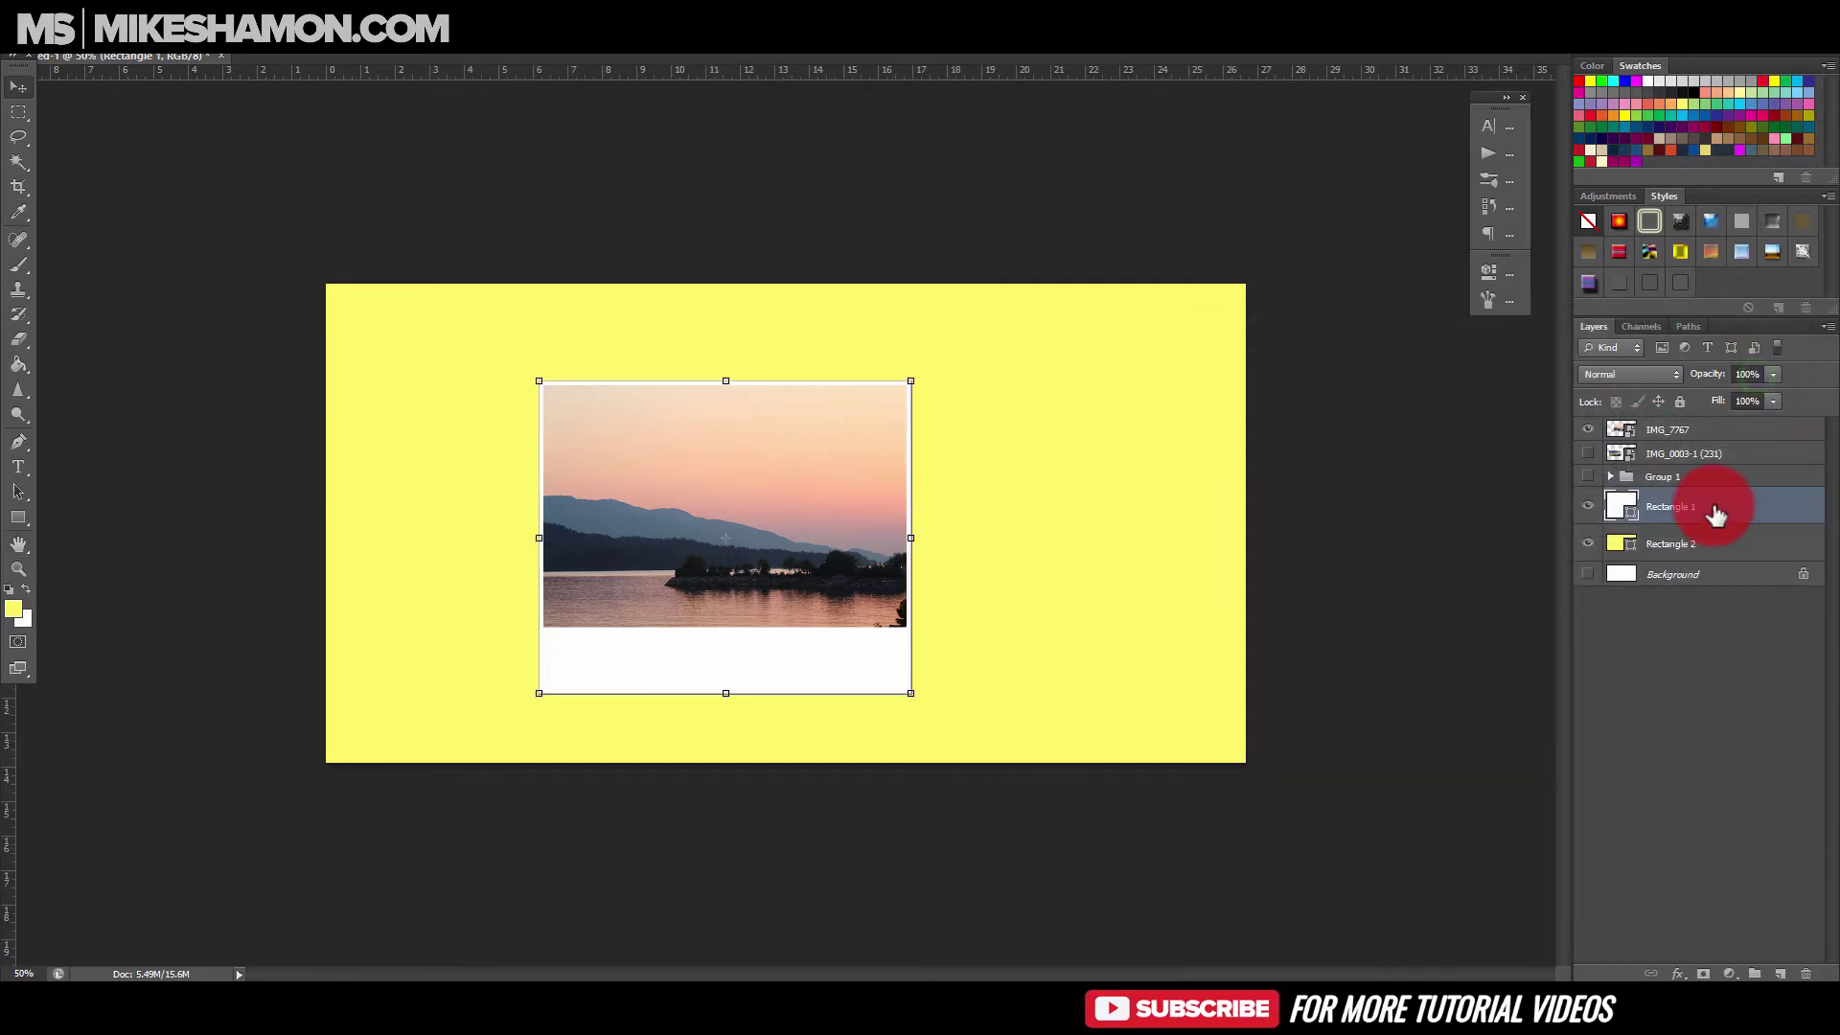
Rasterize the white frame's Rectangle 1 shape layer.
{"action": "left_click", "coordinate": [924, 472]}
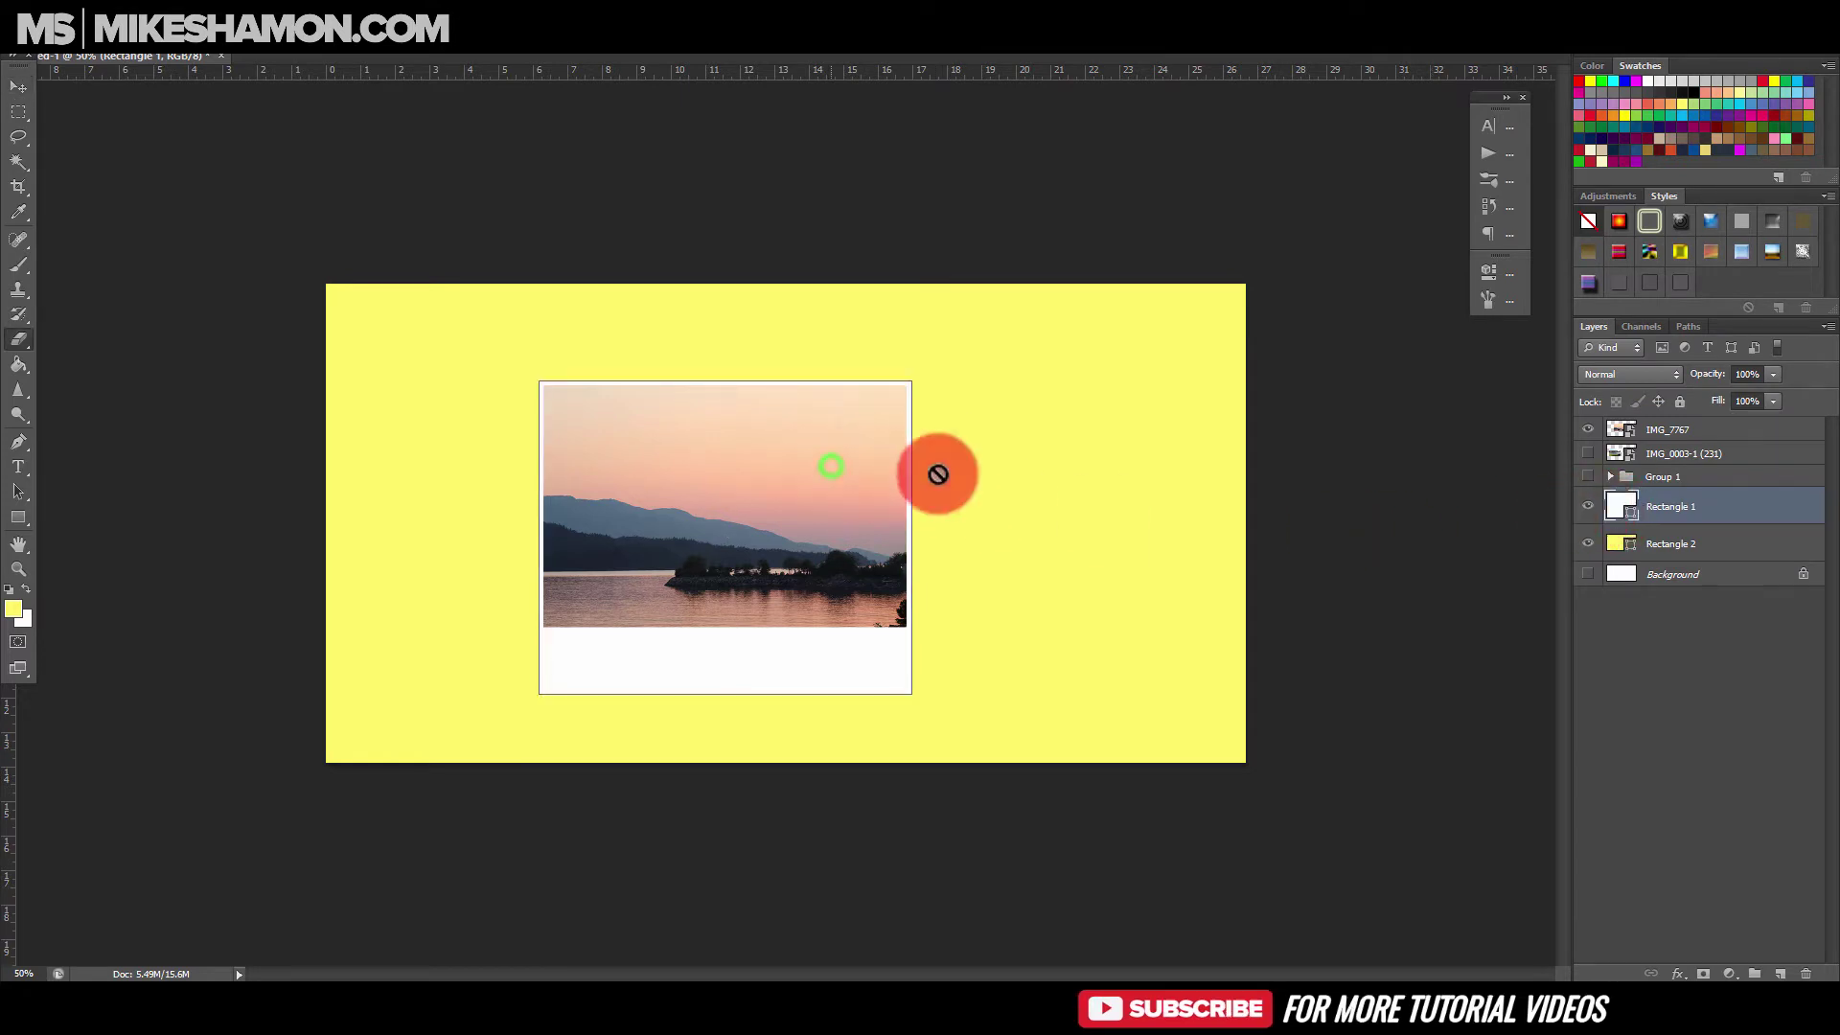
{"action": "left_click", "coordinate": [805, 361]}
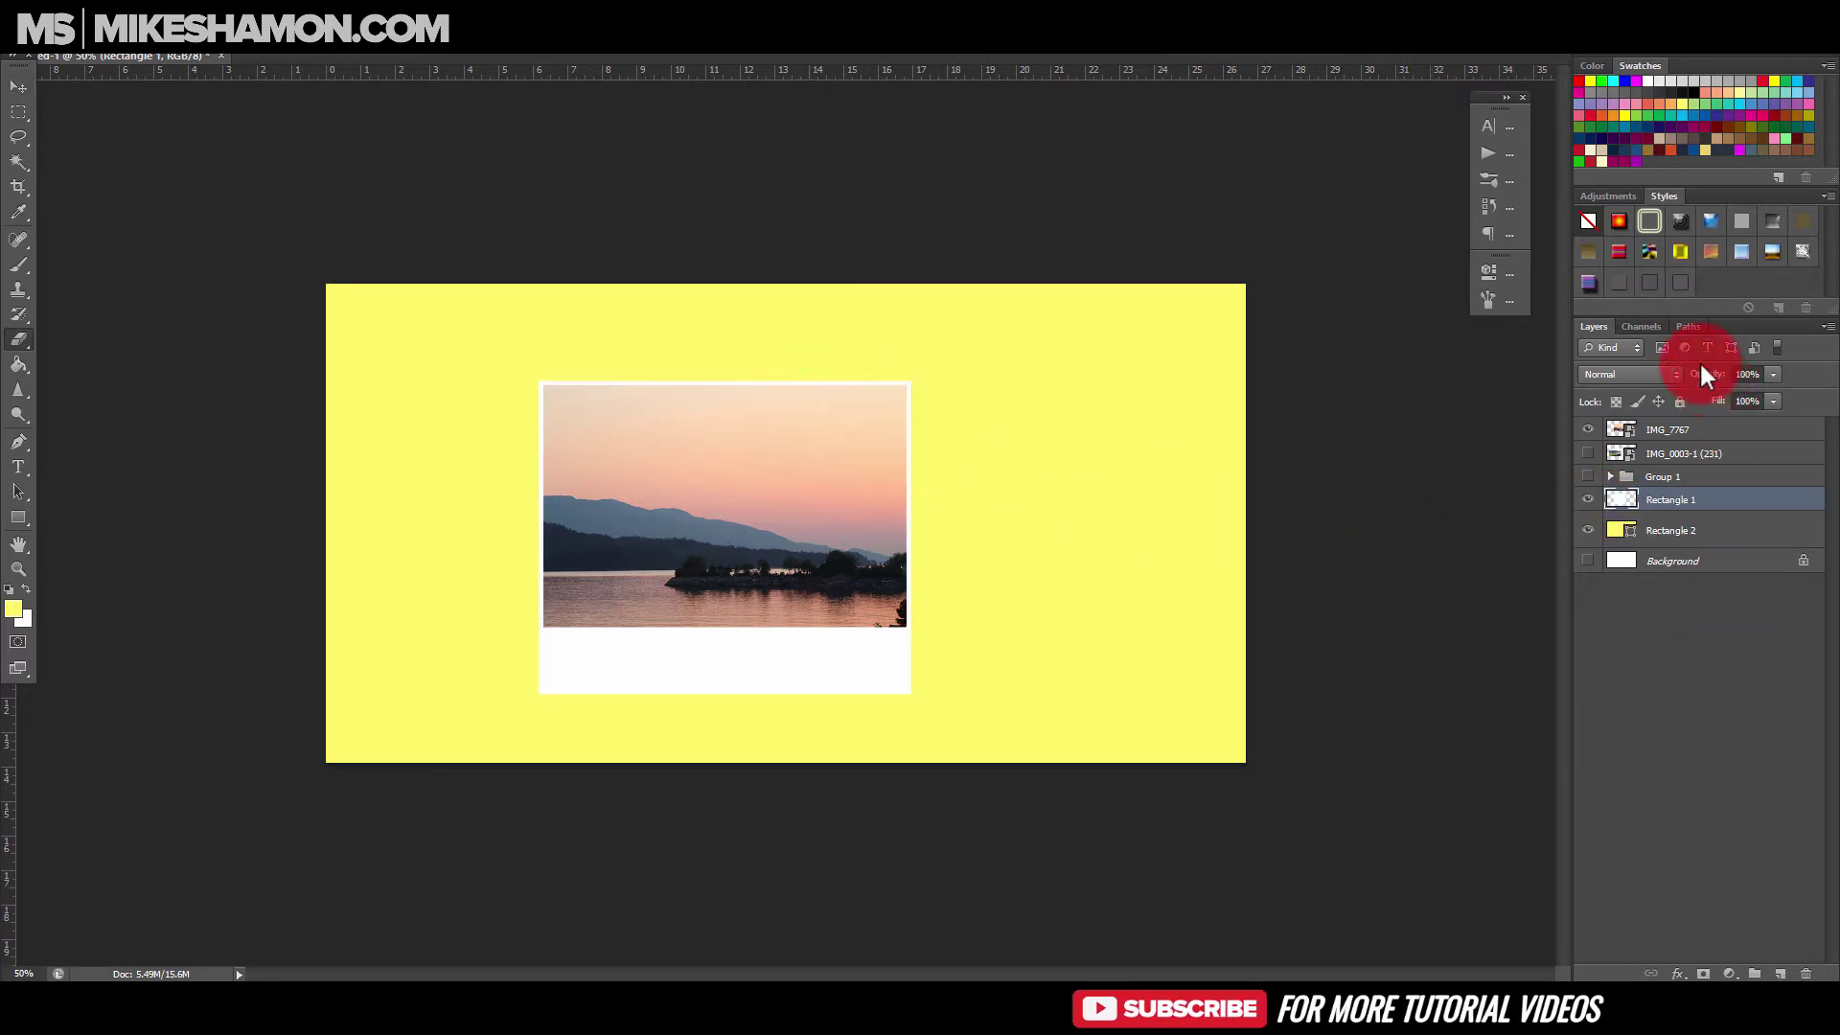
{"action": "left_click", "coordinate": [1688, 327]}
{"action": "left_click", "coordinate": [1564, 326]}
Add a drop shadow to the Rectangle 1 layer with 5% spread, 24 px size and reduced opacity.
{"action": "left_click", "coordinate": [1804, 503]}
{"action": "double_click", "coordinate": [1804, 503]}
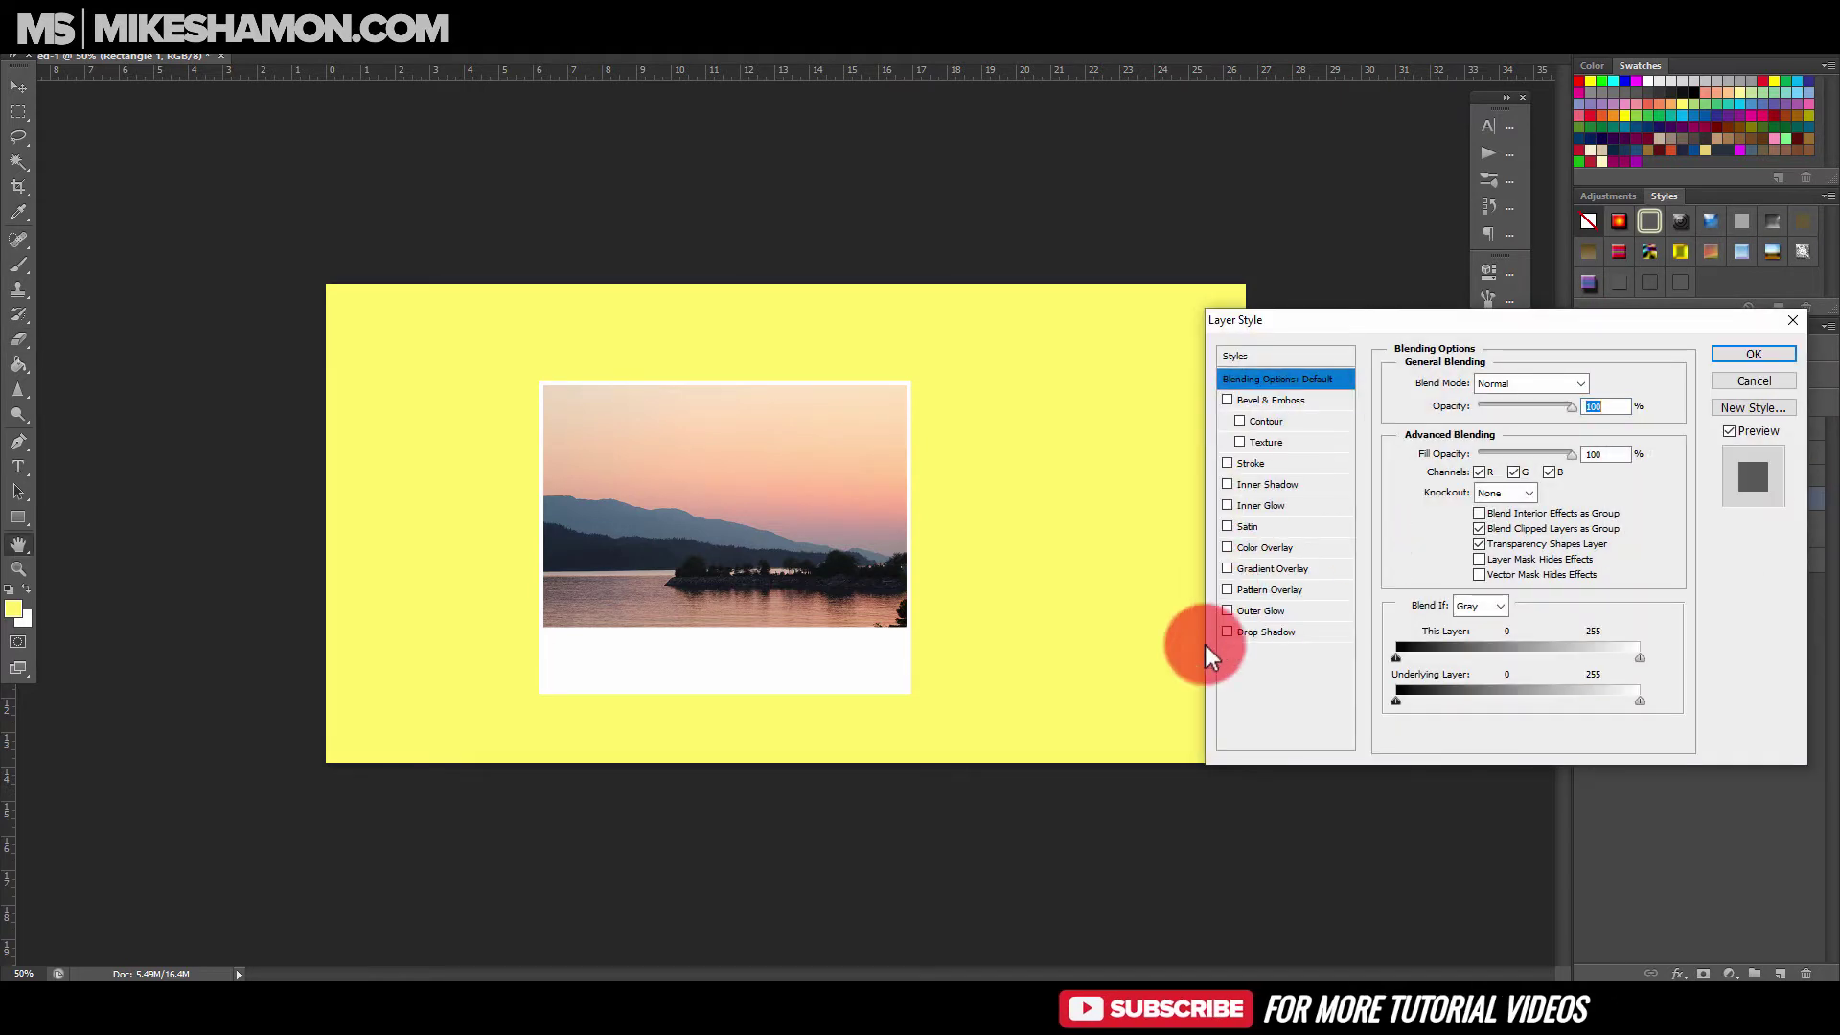
{"action": "left_click", "coordinate": [1233, 631]}
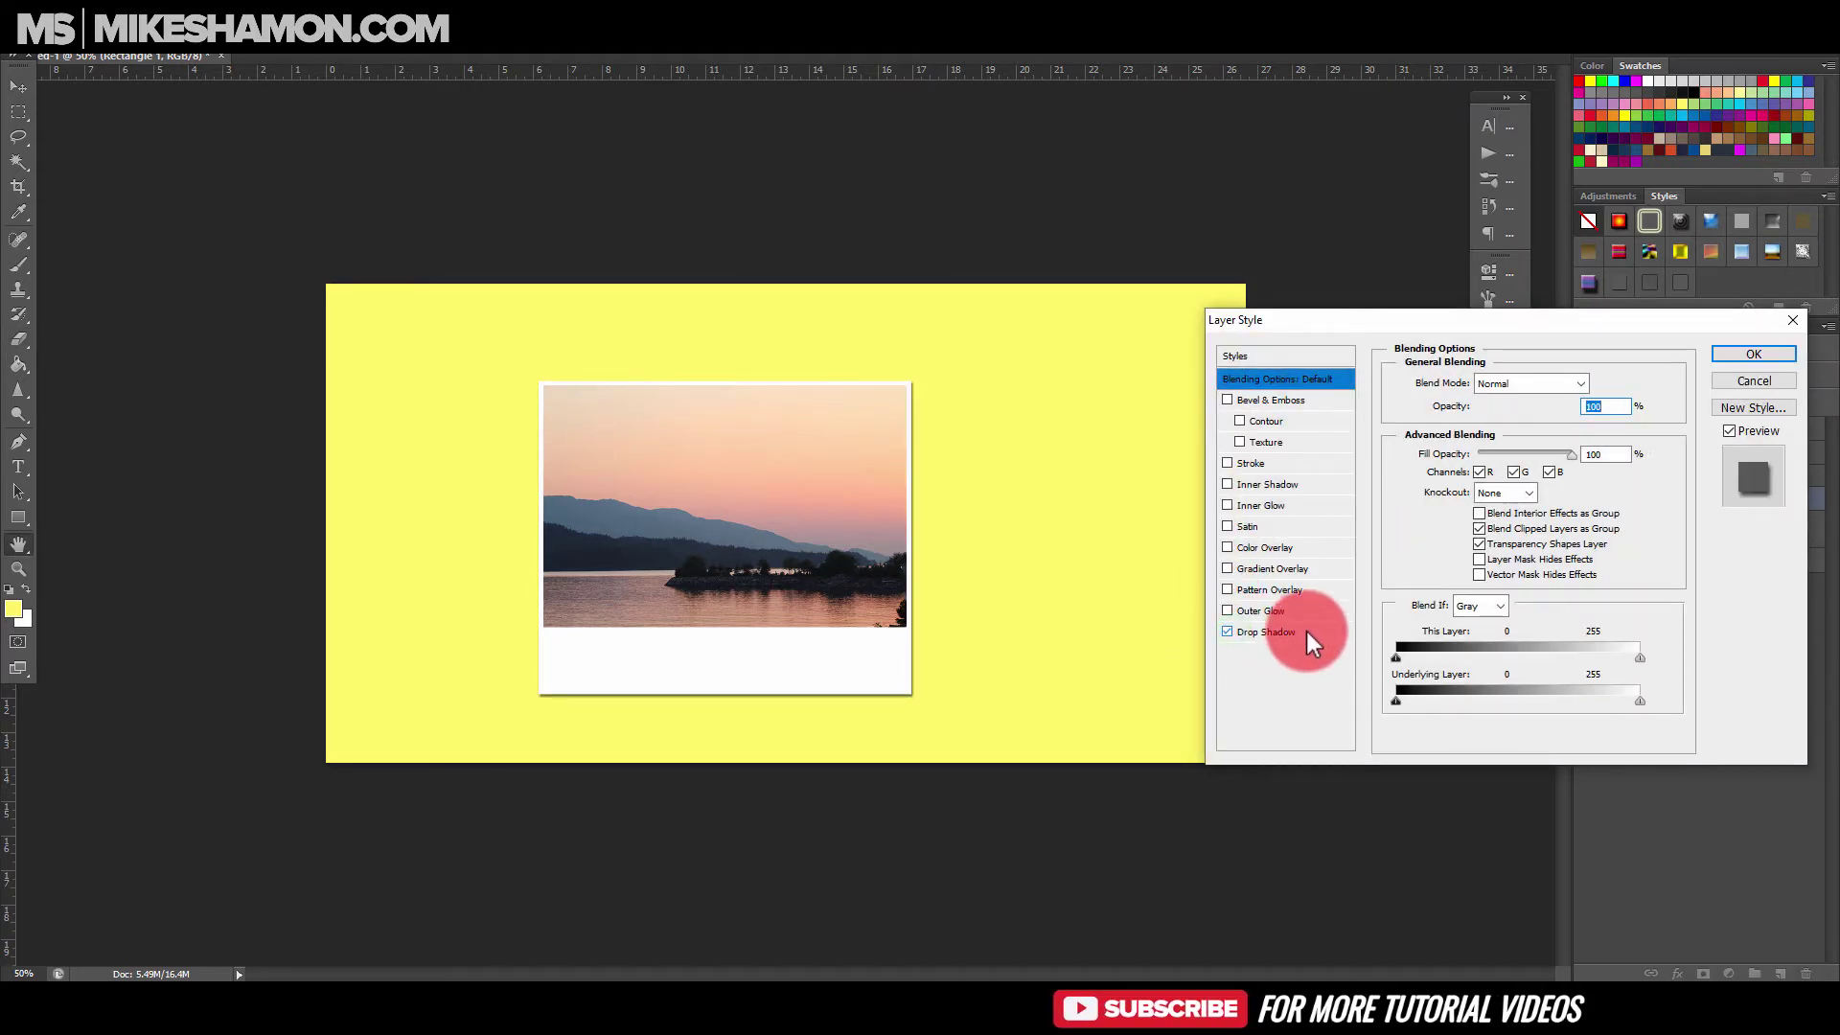
{"action": "left_click", "coordinate": [1467, 487]}
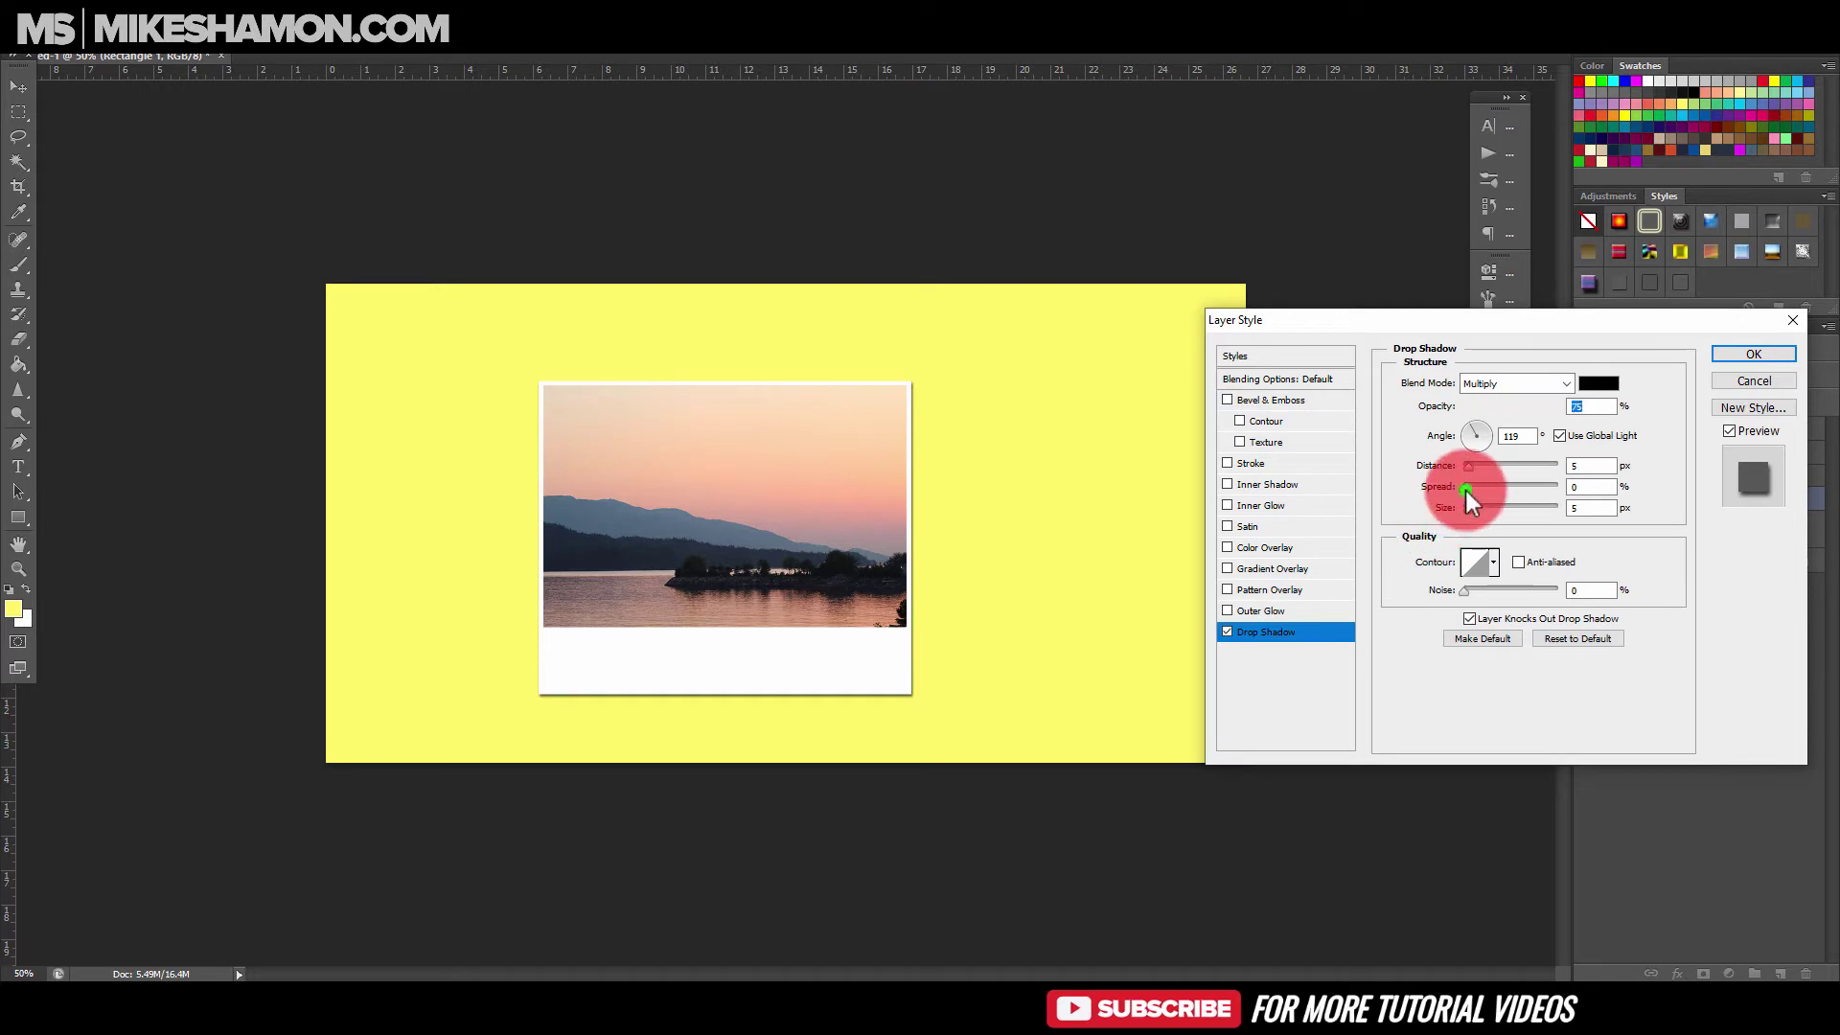
{"action": "left_click_drag", "start_coordinate": [1469, 508], "coordinate": [1470, 469]}
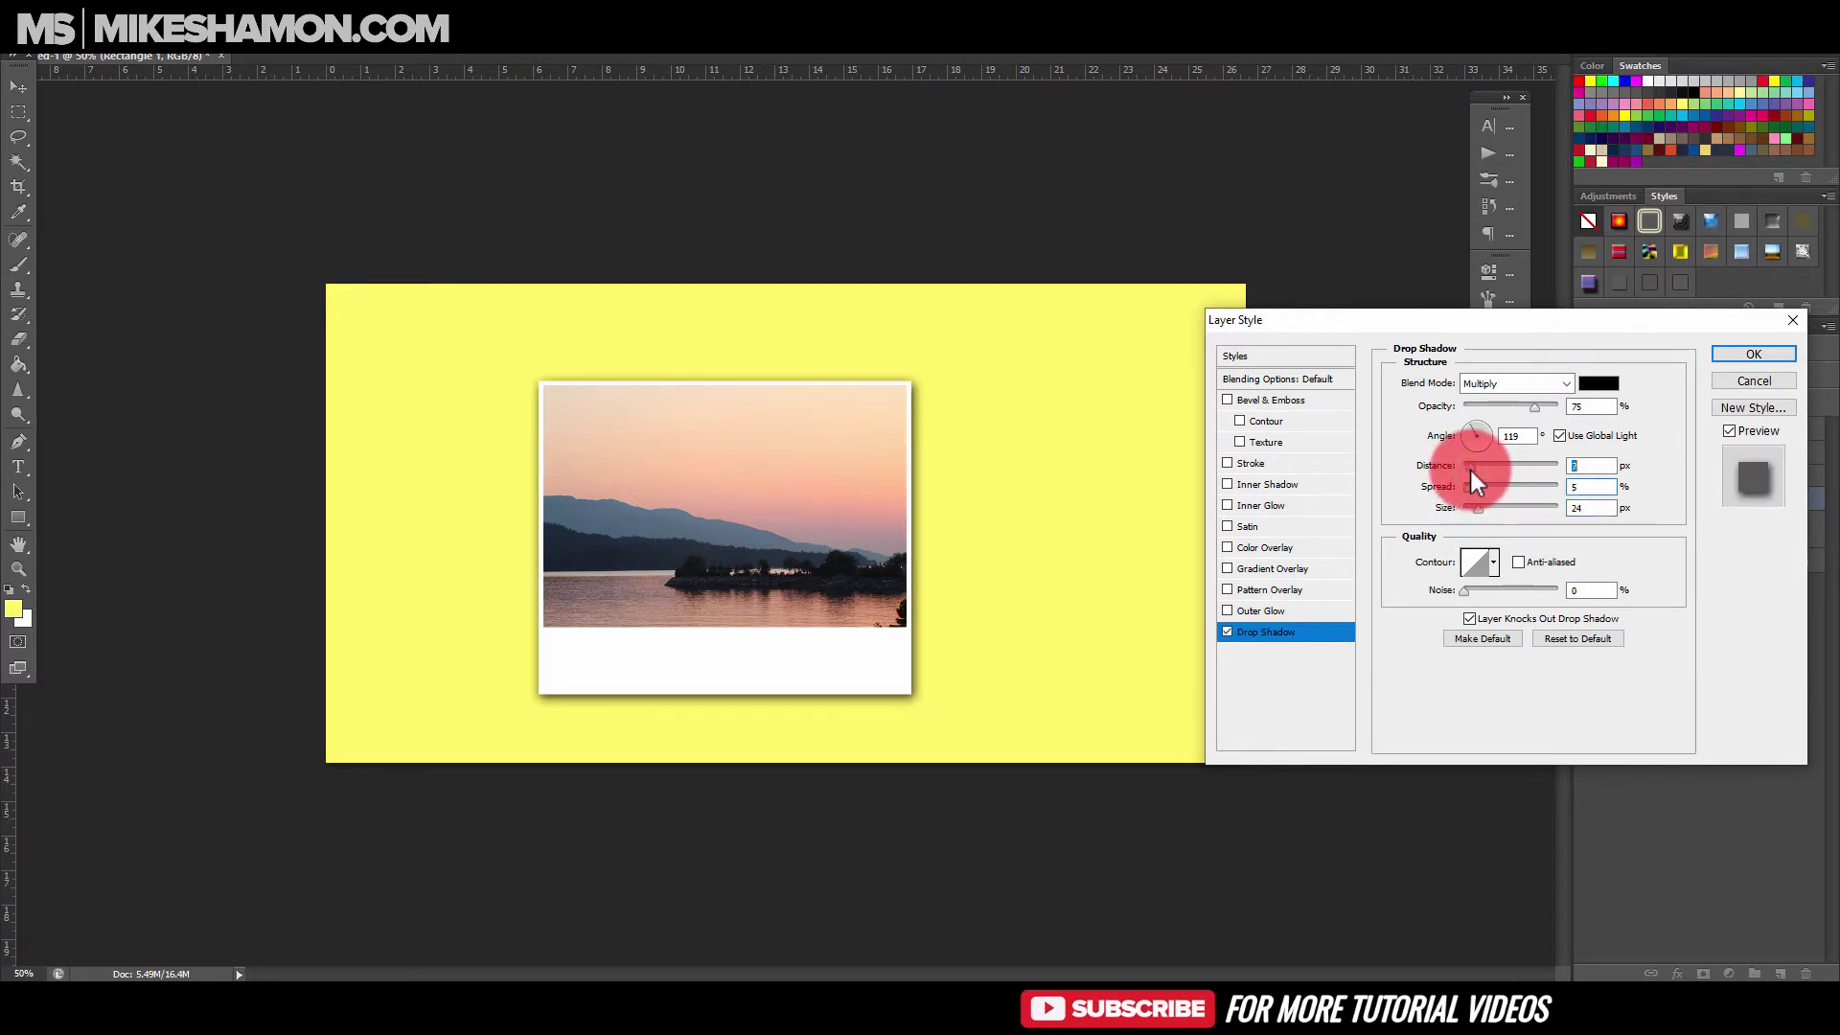
{"action": "left_click_drag", "start_coordinate": [1517, 407], "coordinate": [1512, 408]}
{"action": "left_click", "coordinate": [1754, 357]}
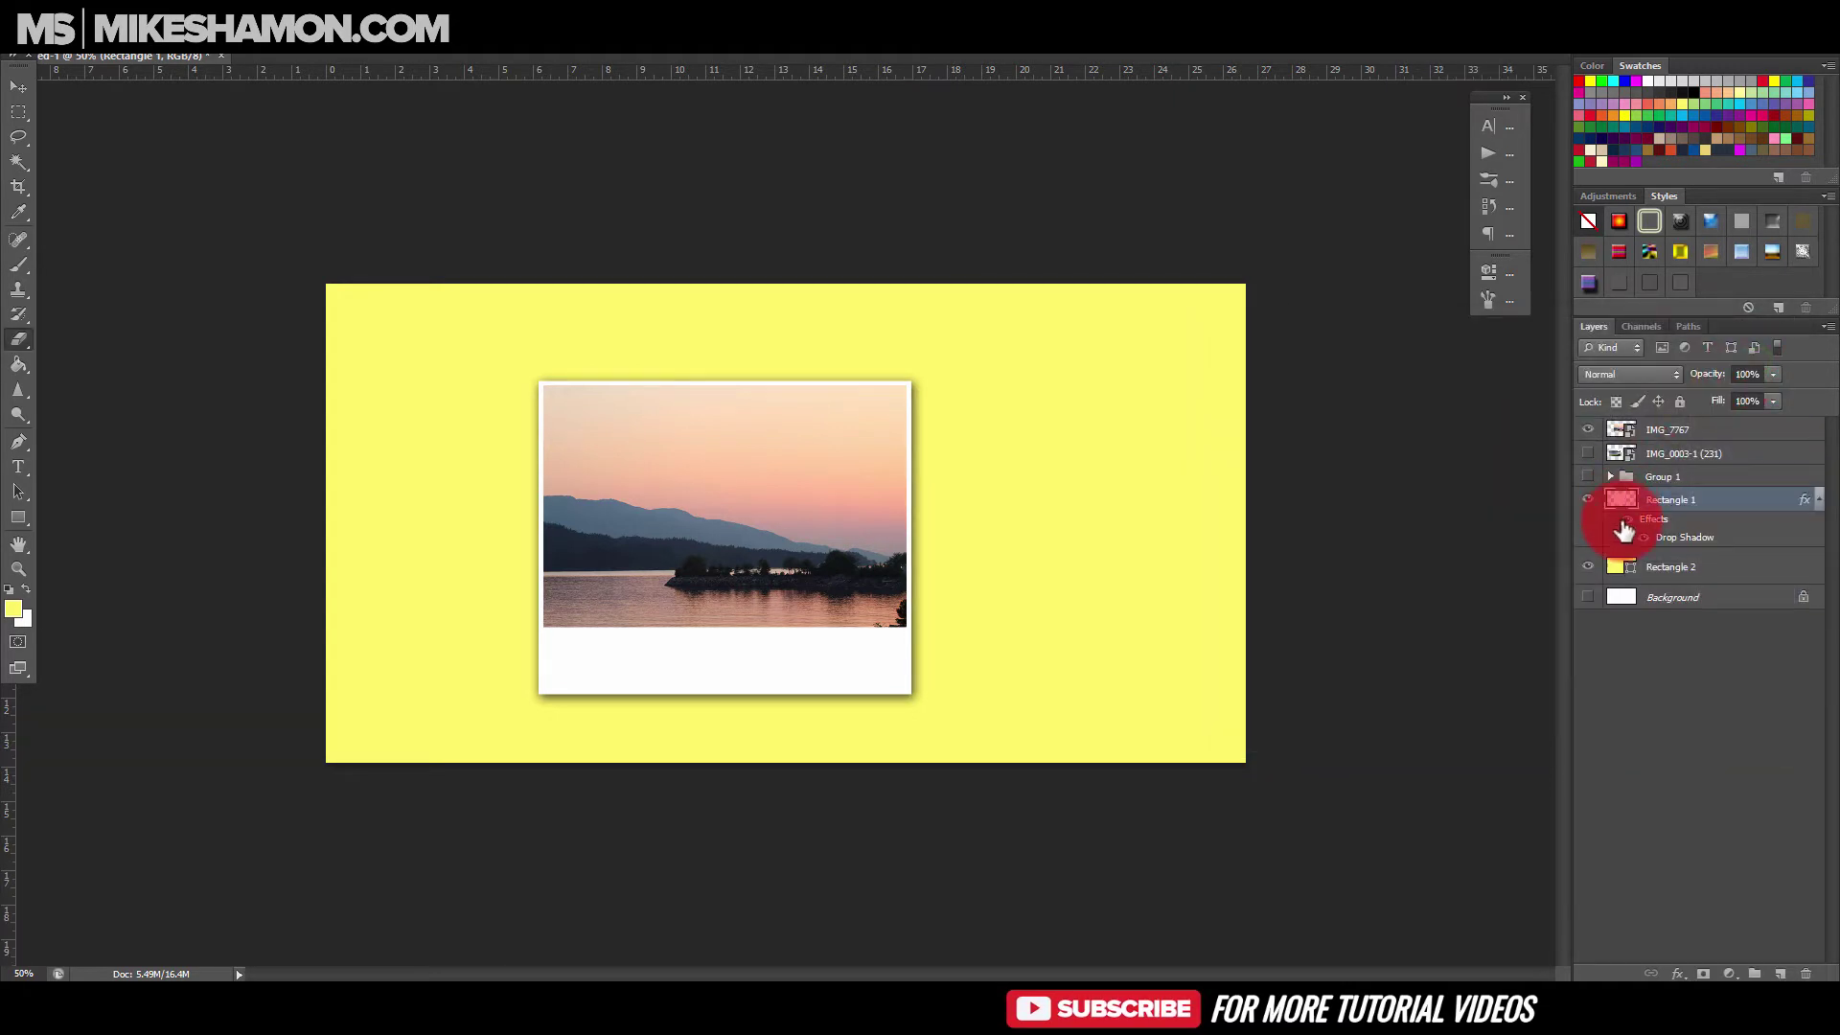
Add an inner shadow to the IMG_7767 photo layer at a 101° angle with lowered opacity.
{"action": "double_click", "coordinate": [1746, 428]}
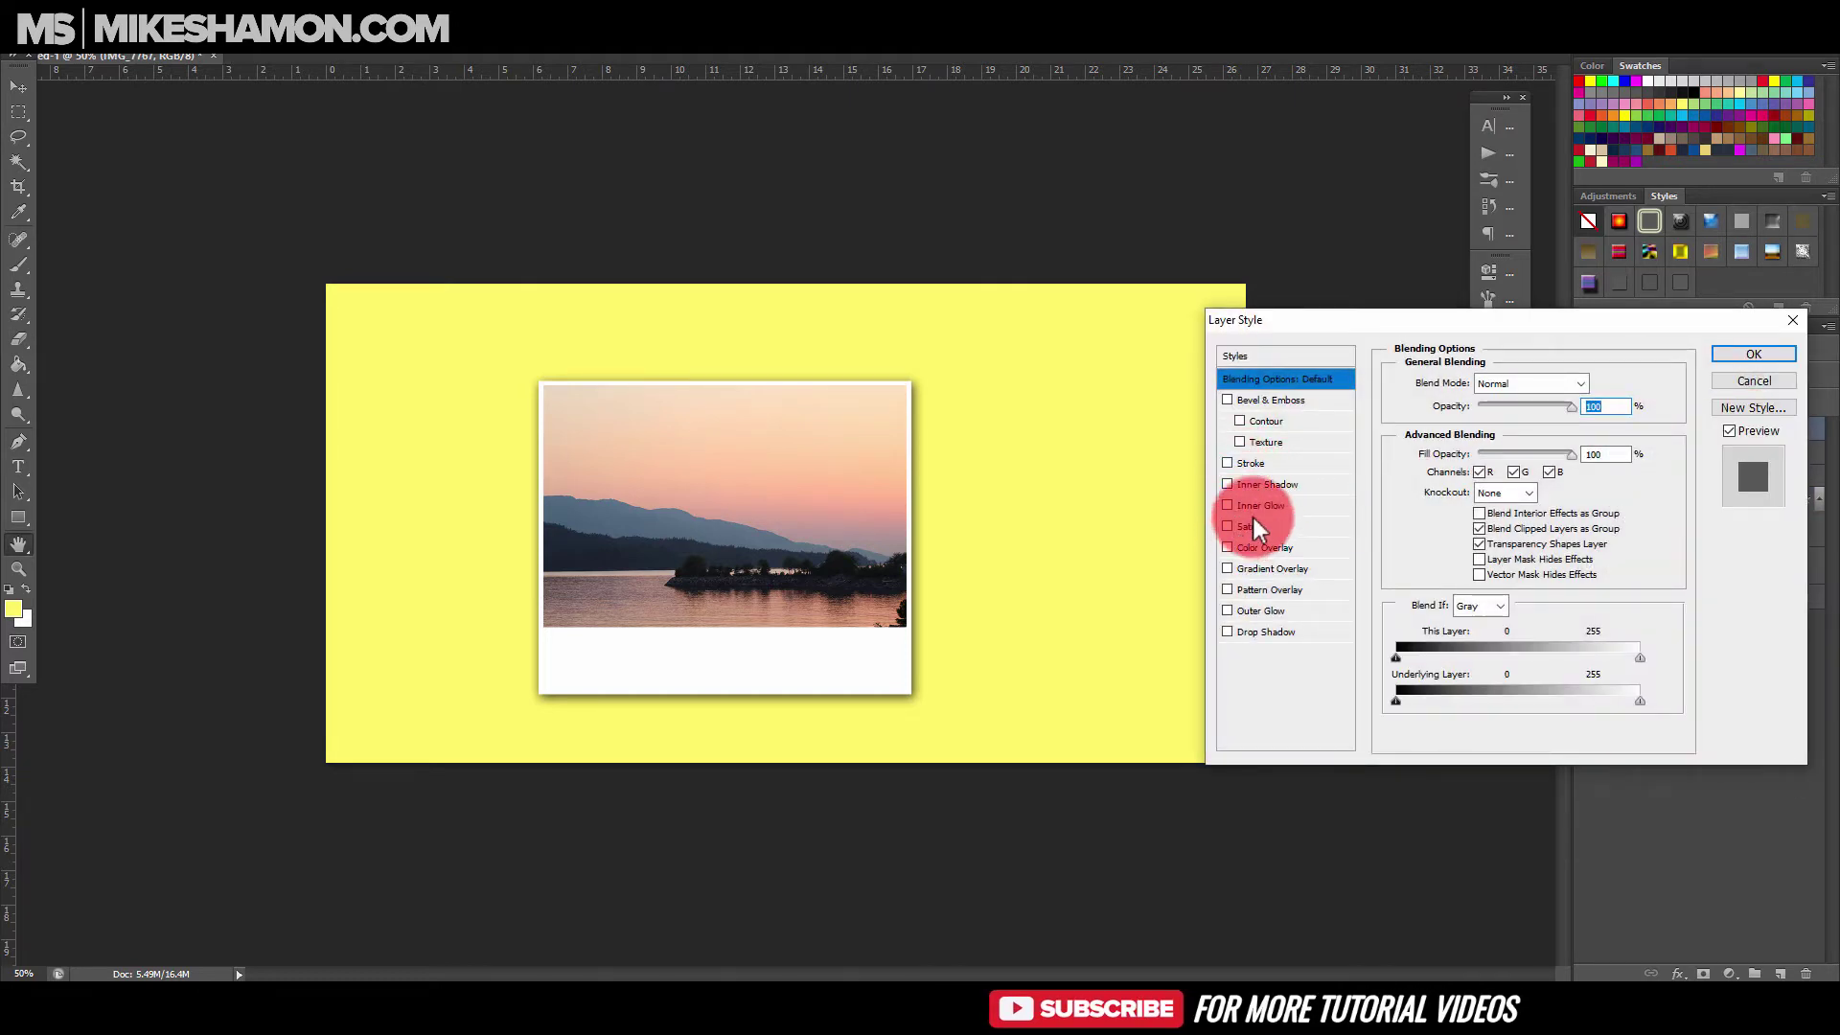
{"action": "left_click", "coordinate": [1227, 485]}
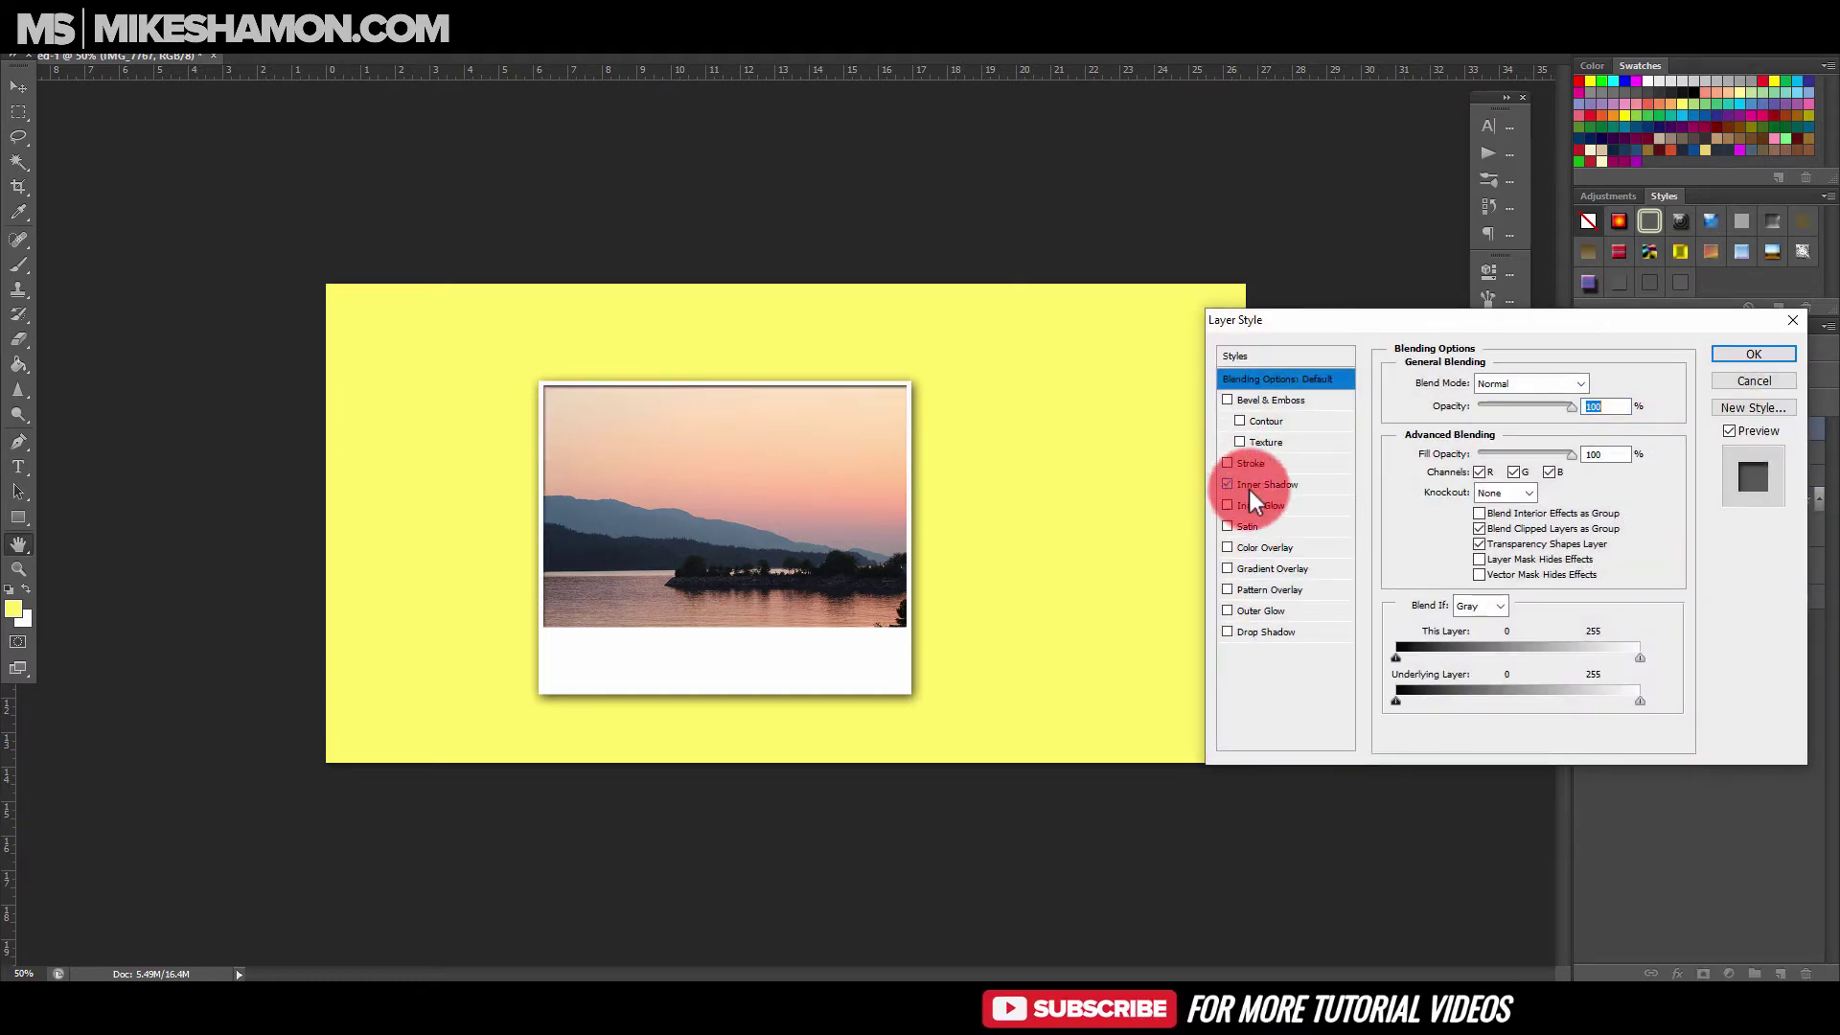
{"action": "left_click", "coordinate": [1337, 487]}
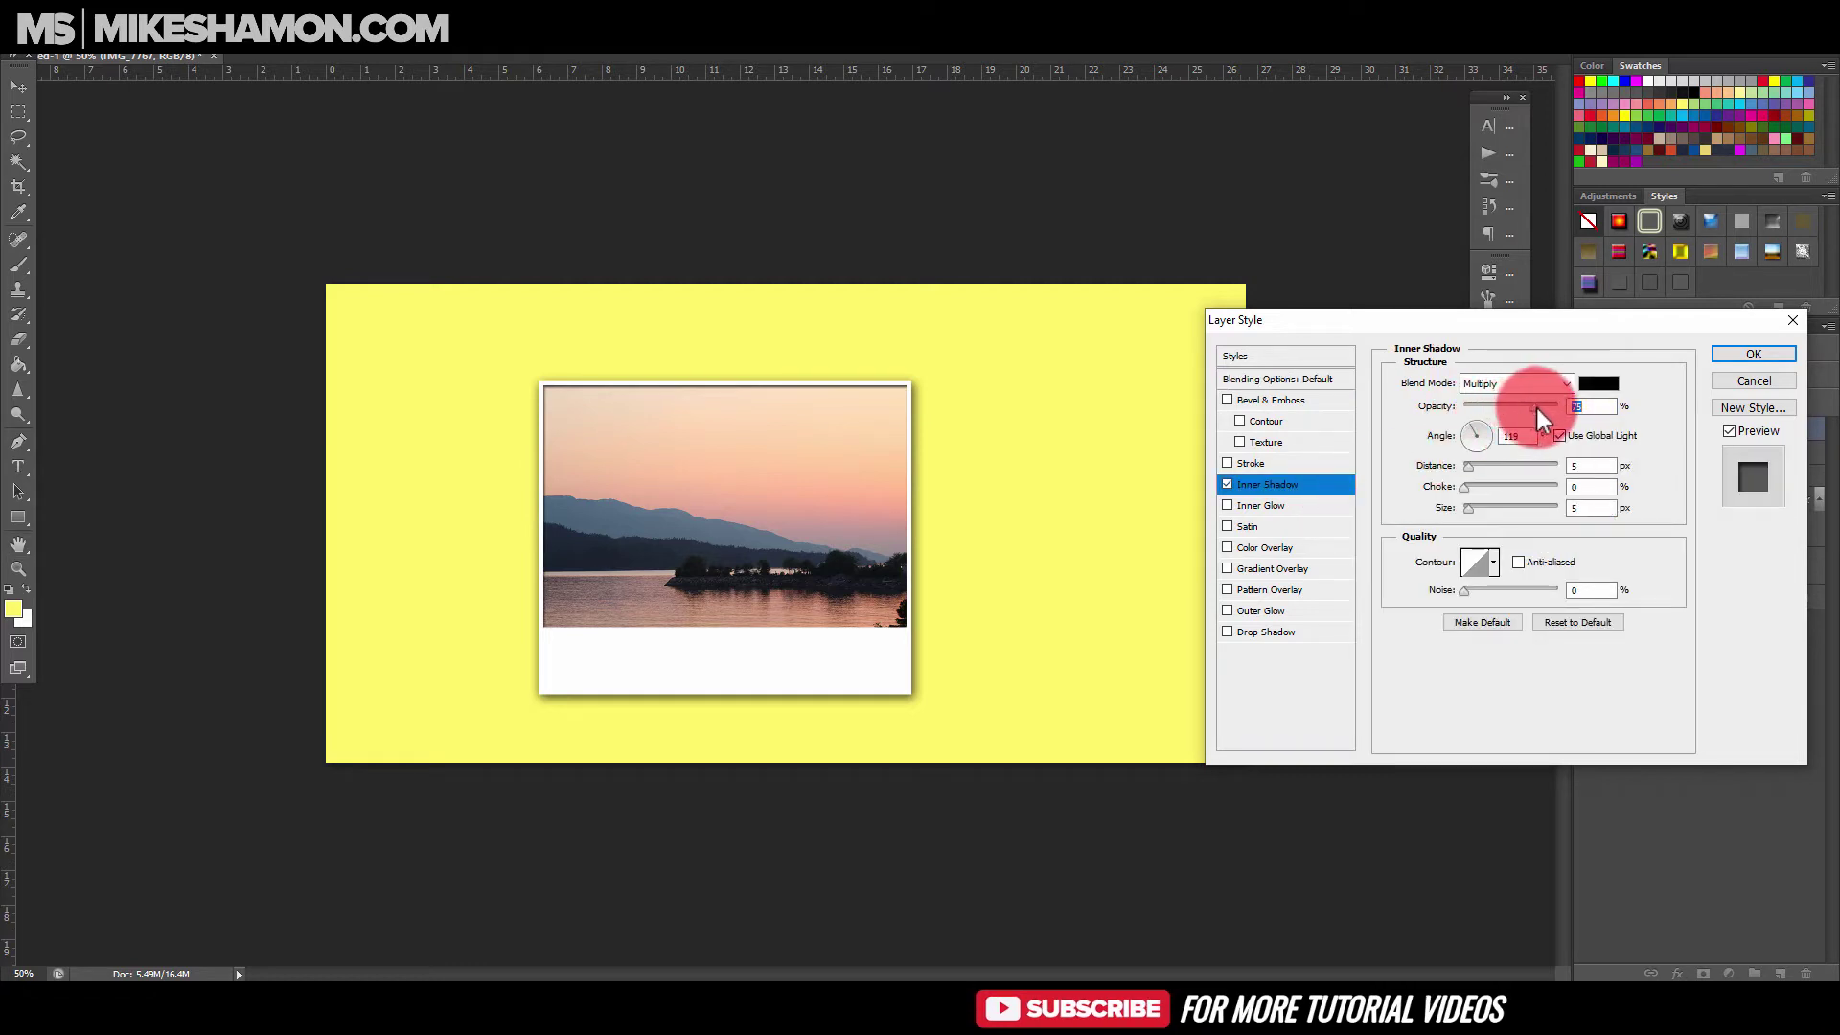
{"action": "left_click_drag", "start_coordinate": [1469, 469], "coordinate": [1482, 439]}
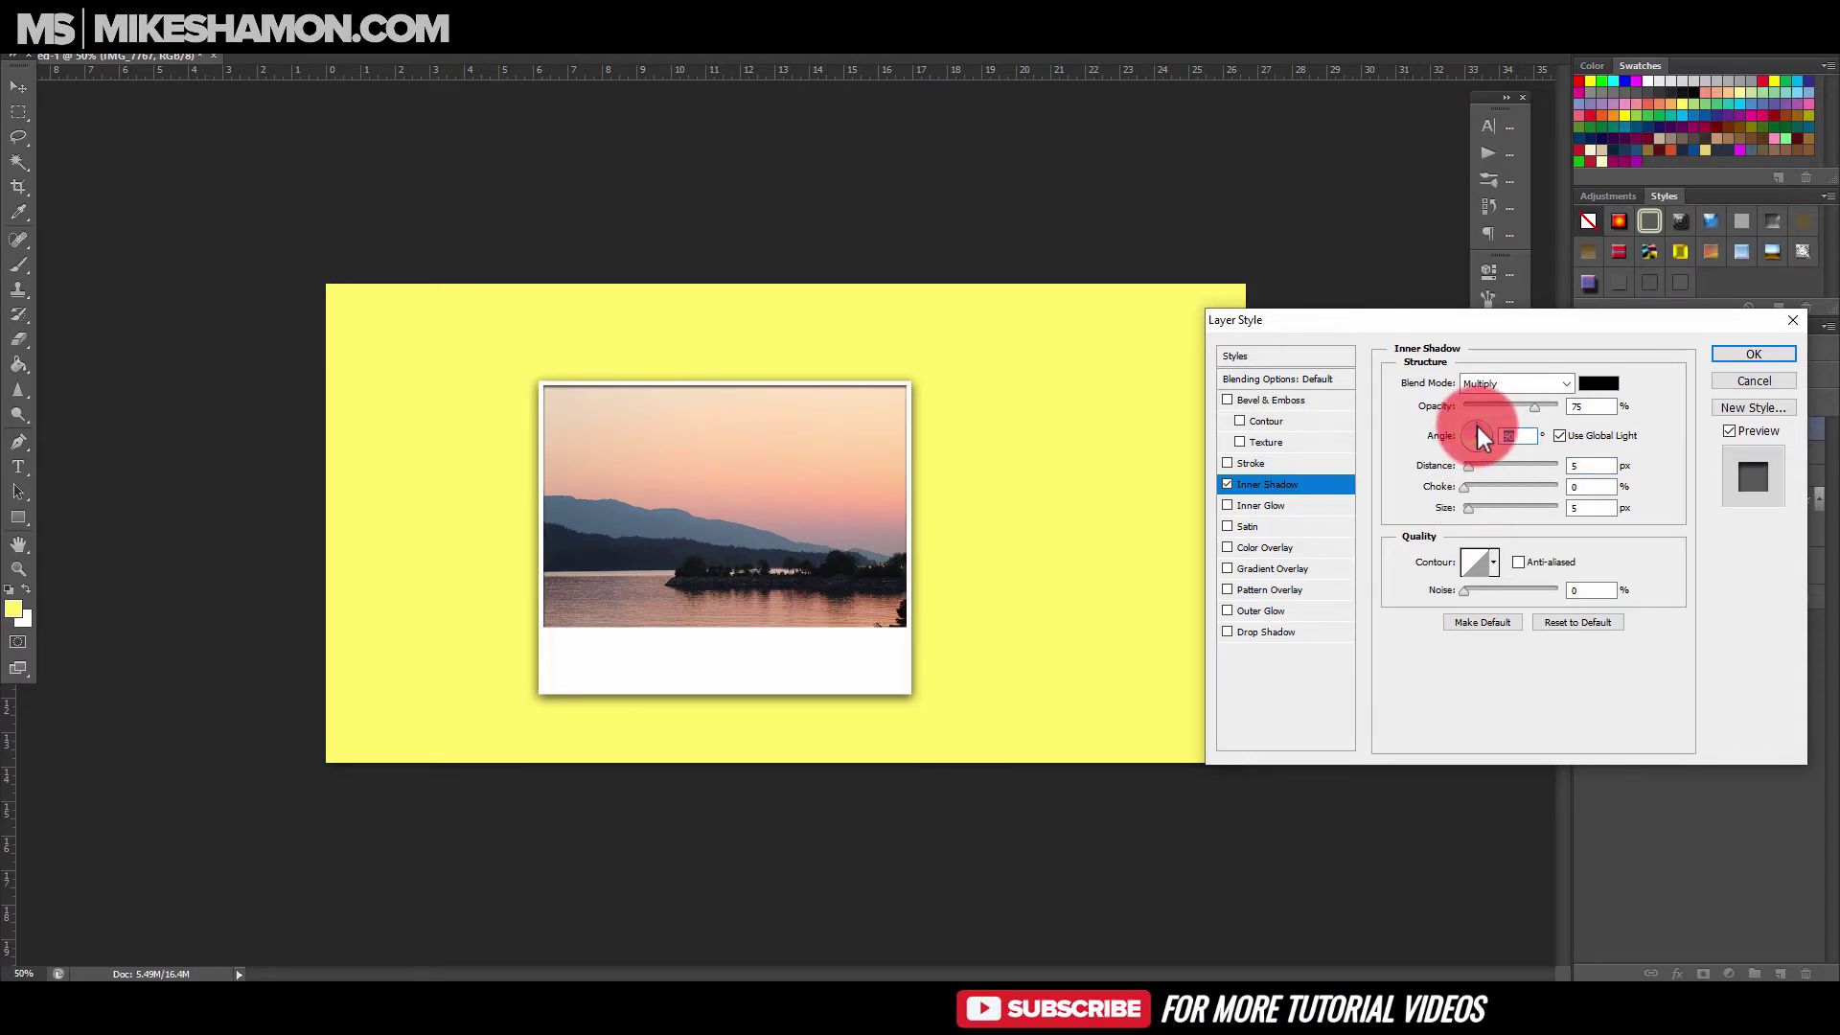
{"action": "left_click_drag", "start_coordinate": [1534, 406], "coordinate": [1482, 419]}
{"action": "left_click", "coordinate": [1488, 443]}
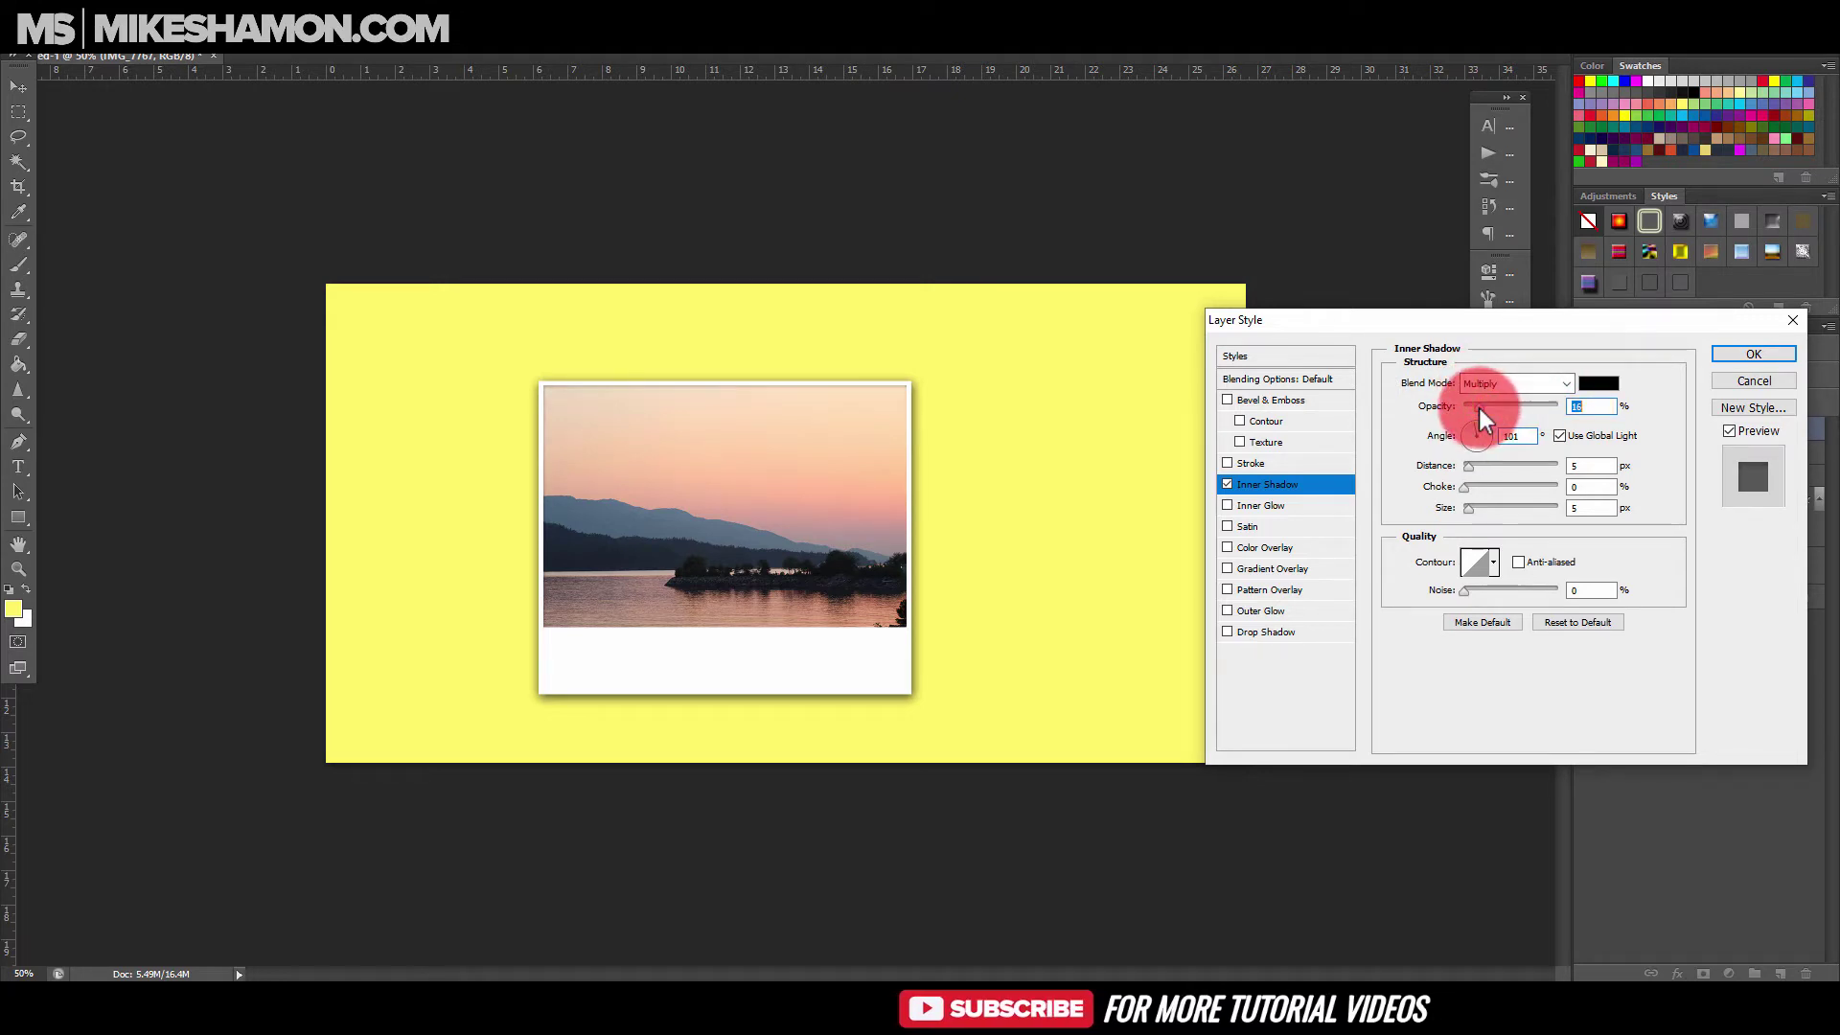
Add a stroke to the IMG_7767 photo layer, adjusting its size and lowering its opacity.
{"action": "left_click", "coordinate": [1228, 462]}
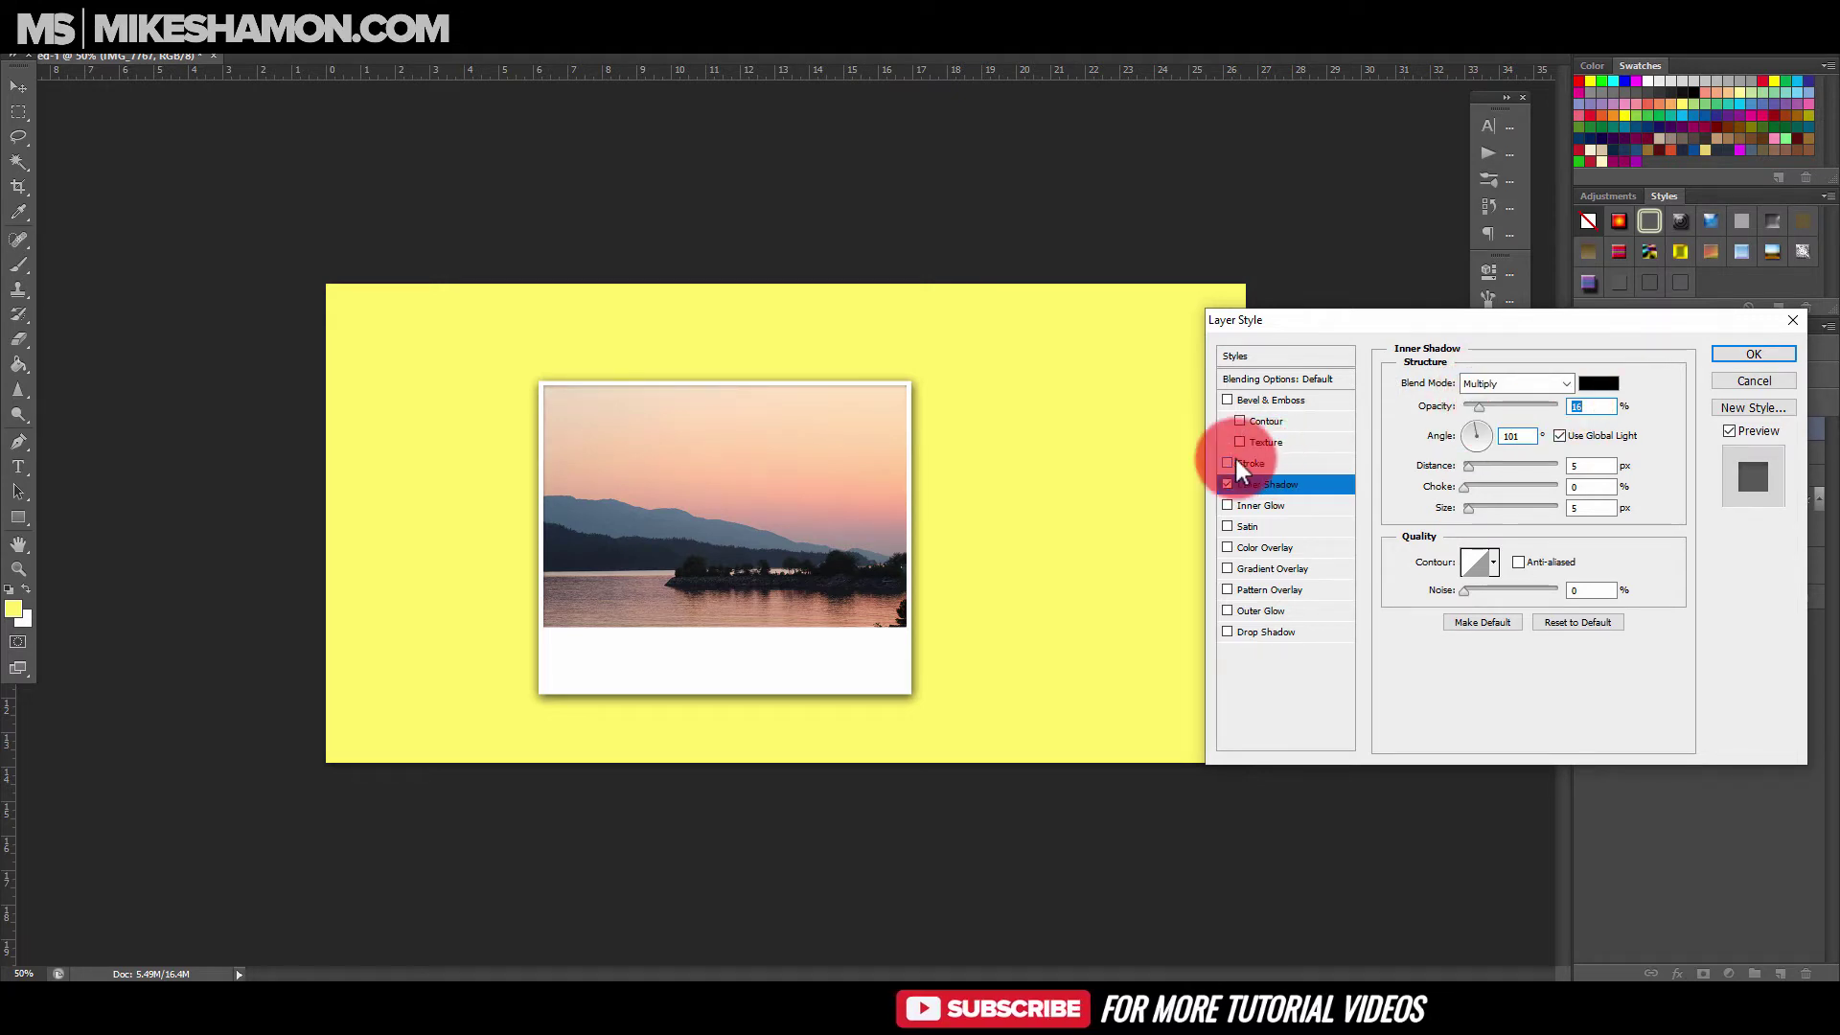
{"action": "left_click", "coordinate": [1299, 468]}
{"action": "mouse_move", "coordinate": [1443, 384]}
{"action": "left_mouse_down"}
{"action": "mouse_move", "coordinate": [1479, 390]}
{"action": "mouse_move", "coordinate": [1437, 383]}
{"action": "left_mouse_up"}
{"action": "left_click", "coordinate": [1464, 384]}
{"action": "mouse_move", "coordinate": [1557, 456]}
{"action": "left_mouse_down"}
{"action": "mouse_move", "coordinate": [1488, 447]}
{"action": "mouse_move", "coordinate": [1475, 417]}
{"action": "left_mouse_up"}
Set the photo's inner shadow opacity to 4% and apply the layer style without a bevel.
{"action": "left_click", "coordinate": [1303, 486]}
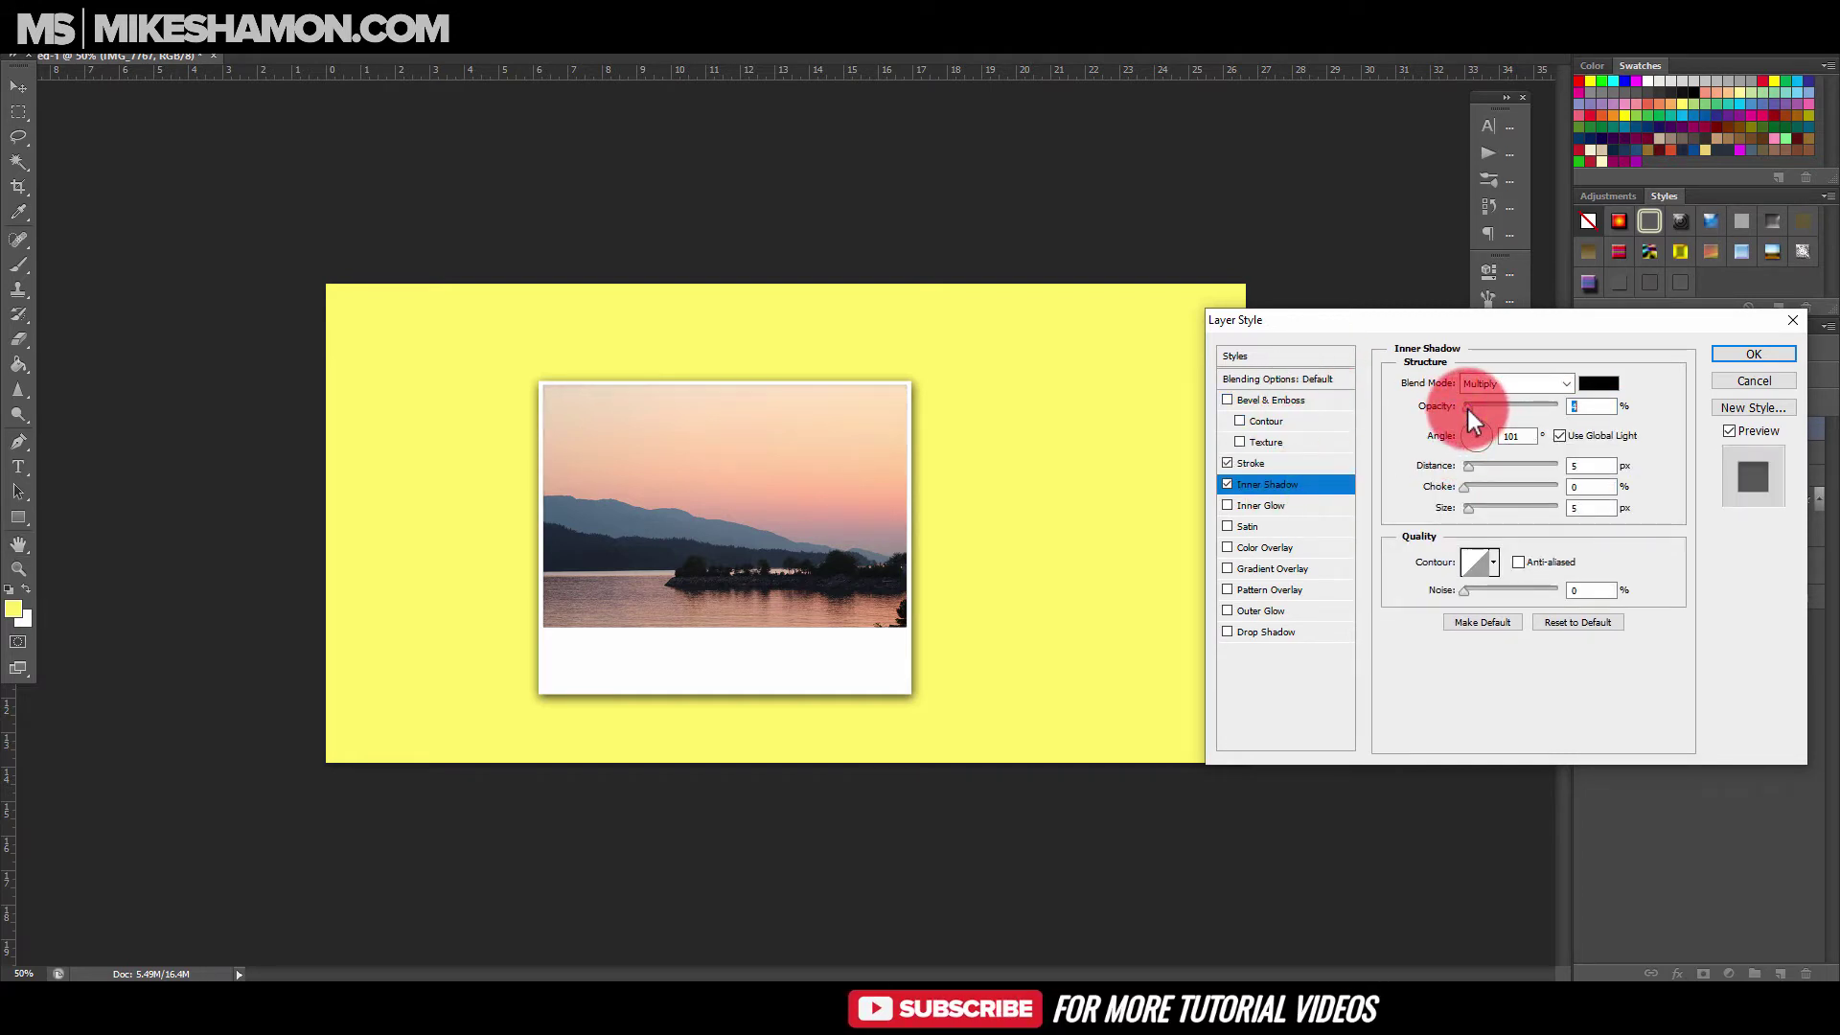
{"action": "left_click", "coordinate": [1227, 401]}
{"action": "left_click", "coordinate": [1227, 401]}
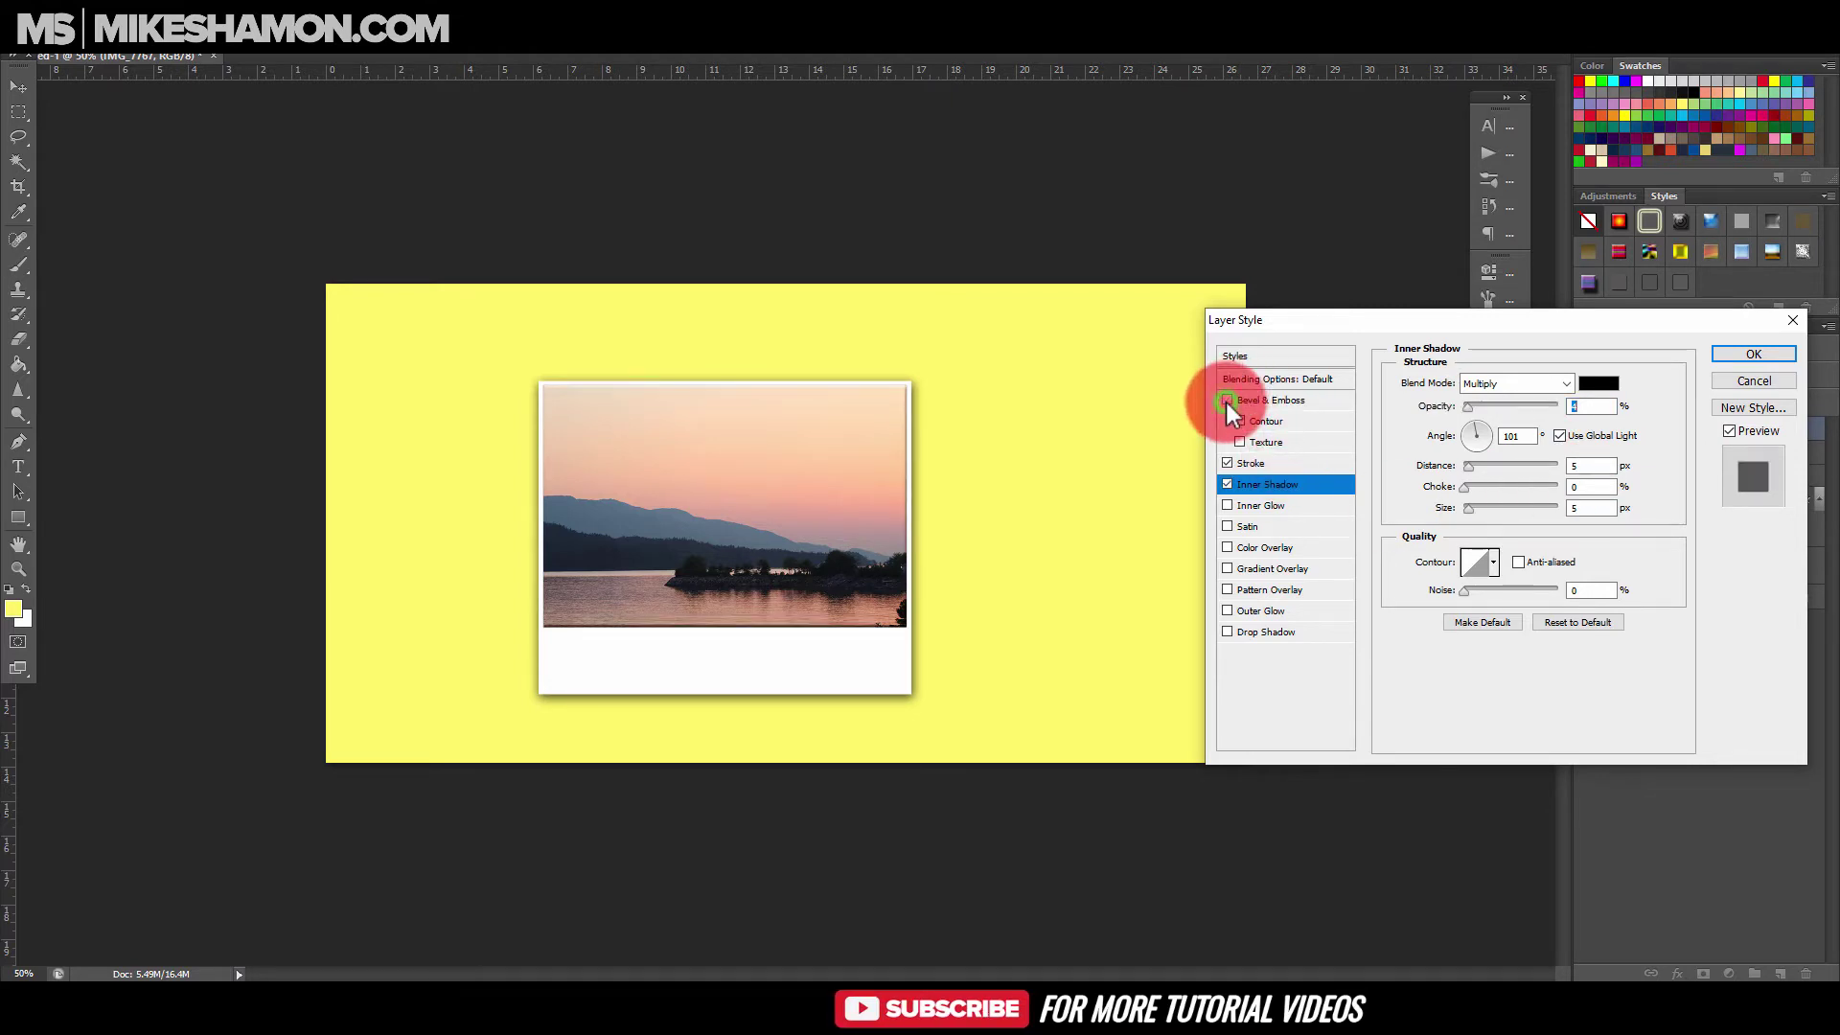
{"action": "left_click", "coordinate": [1764, 357]}
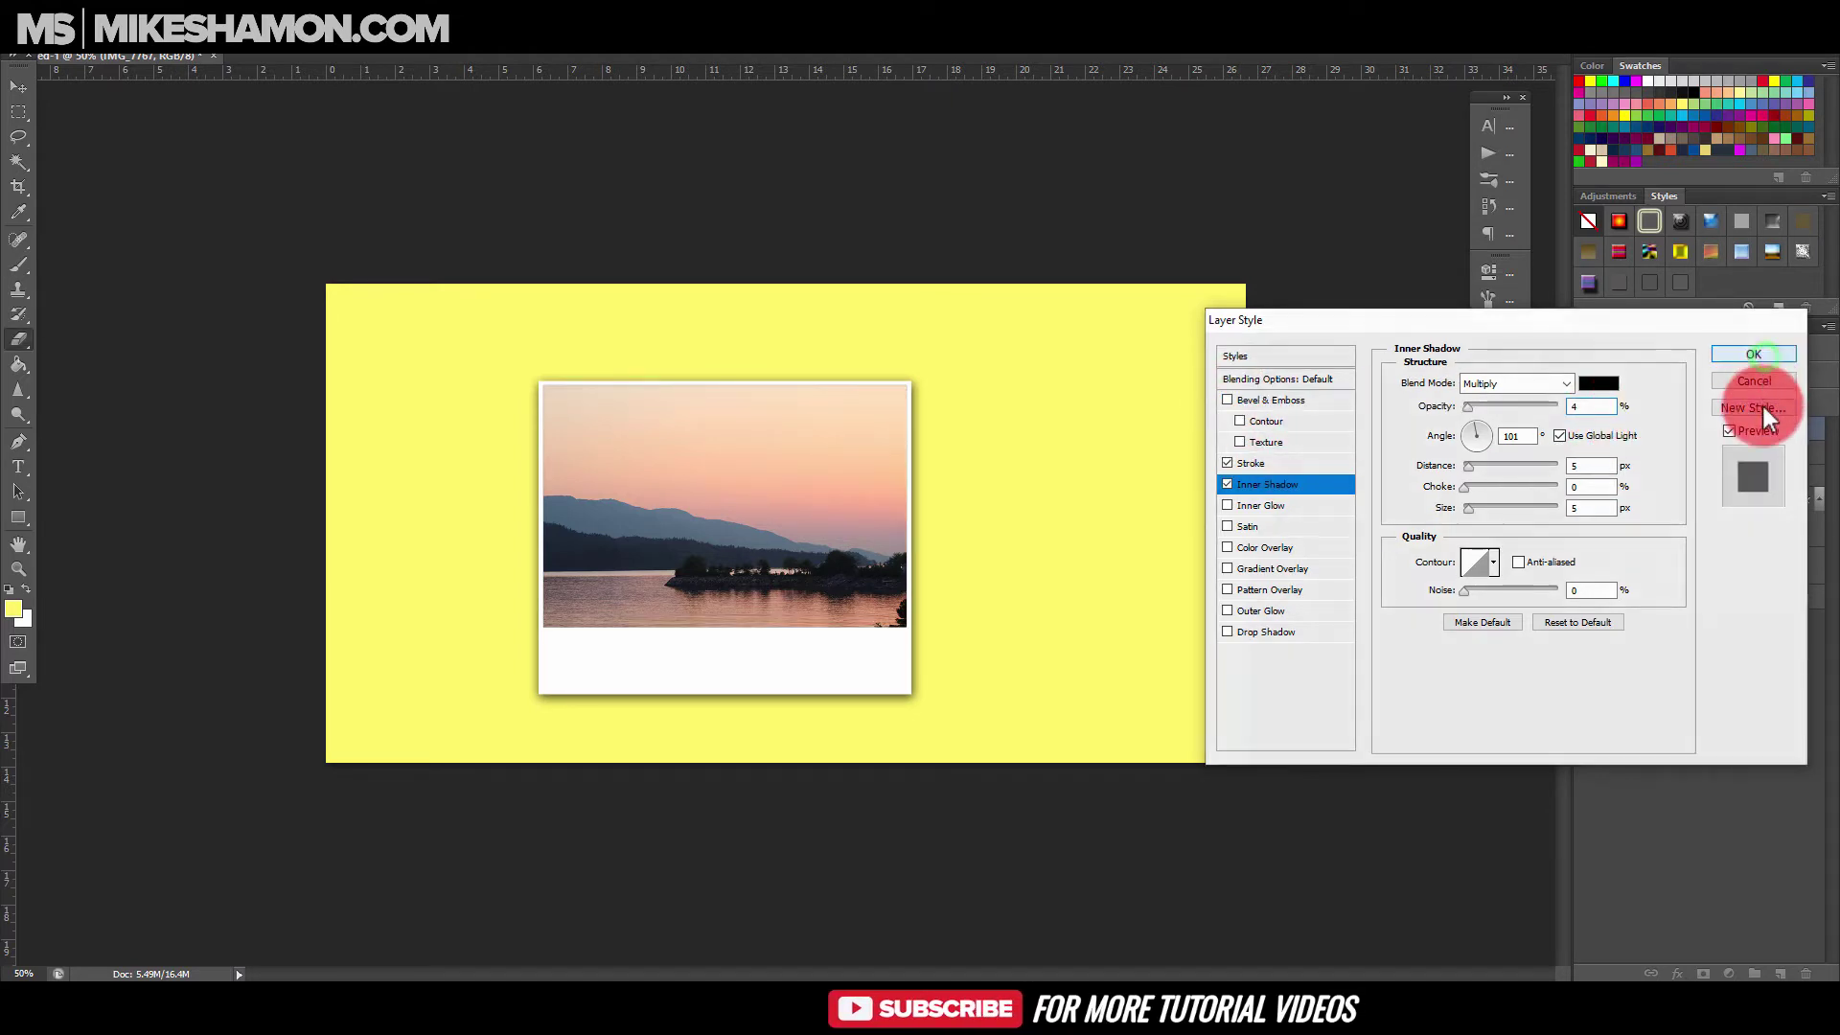
Add an inner bevel to the Rectangle 1 layer with 42% depth, Up direction, 2 px size and 1 px soften.
{"action": "left_click", "coordinate": [1784, 556]}
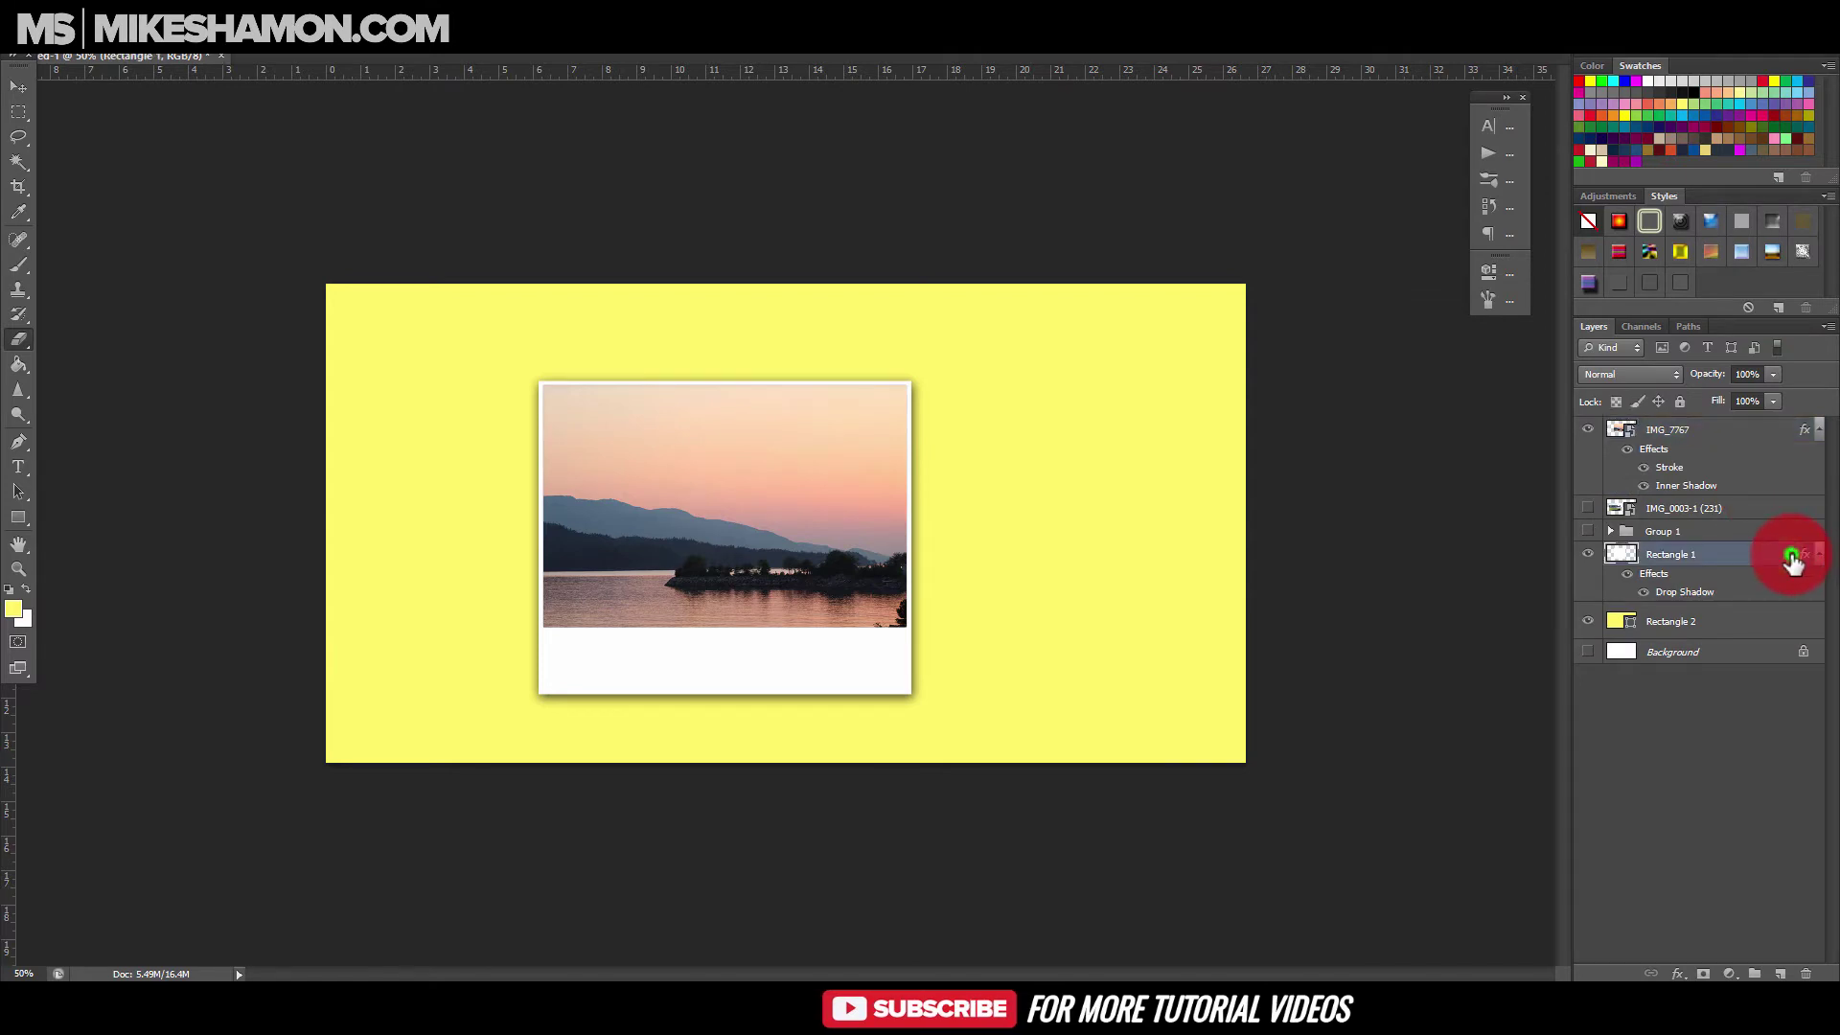
{"action": "double_click", "coordinate": [1791, 557]}
{"action": "left_click", "coordinate": [1228, 400]}
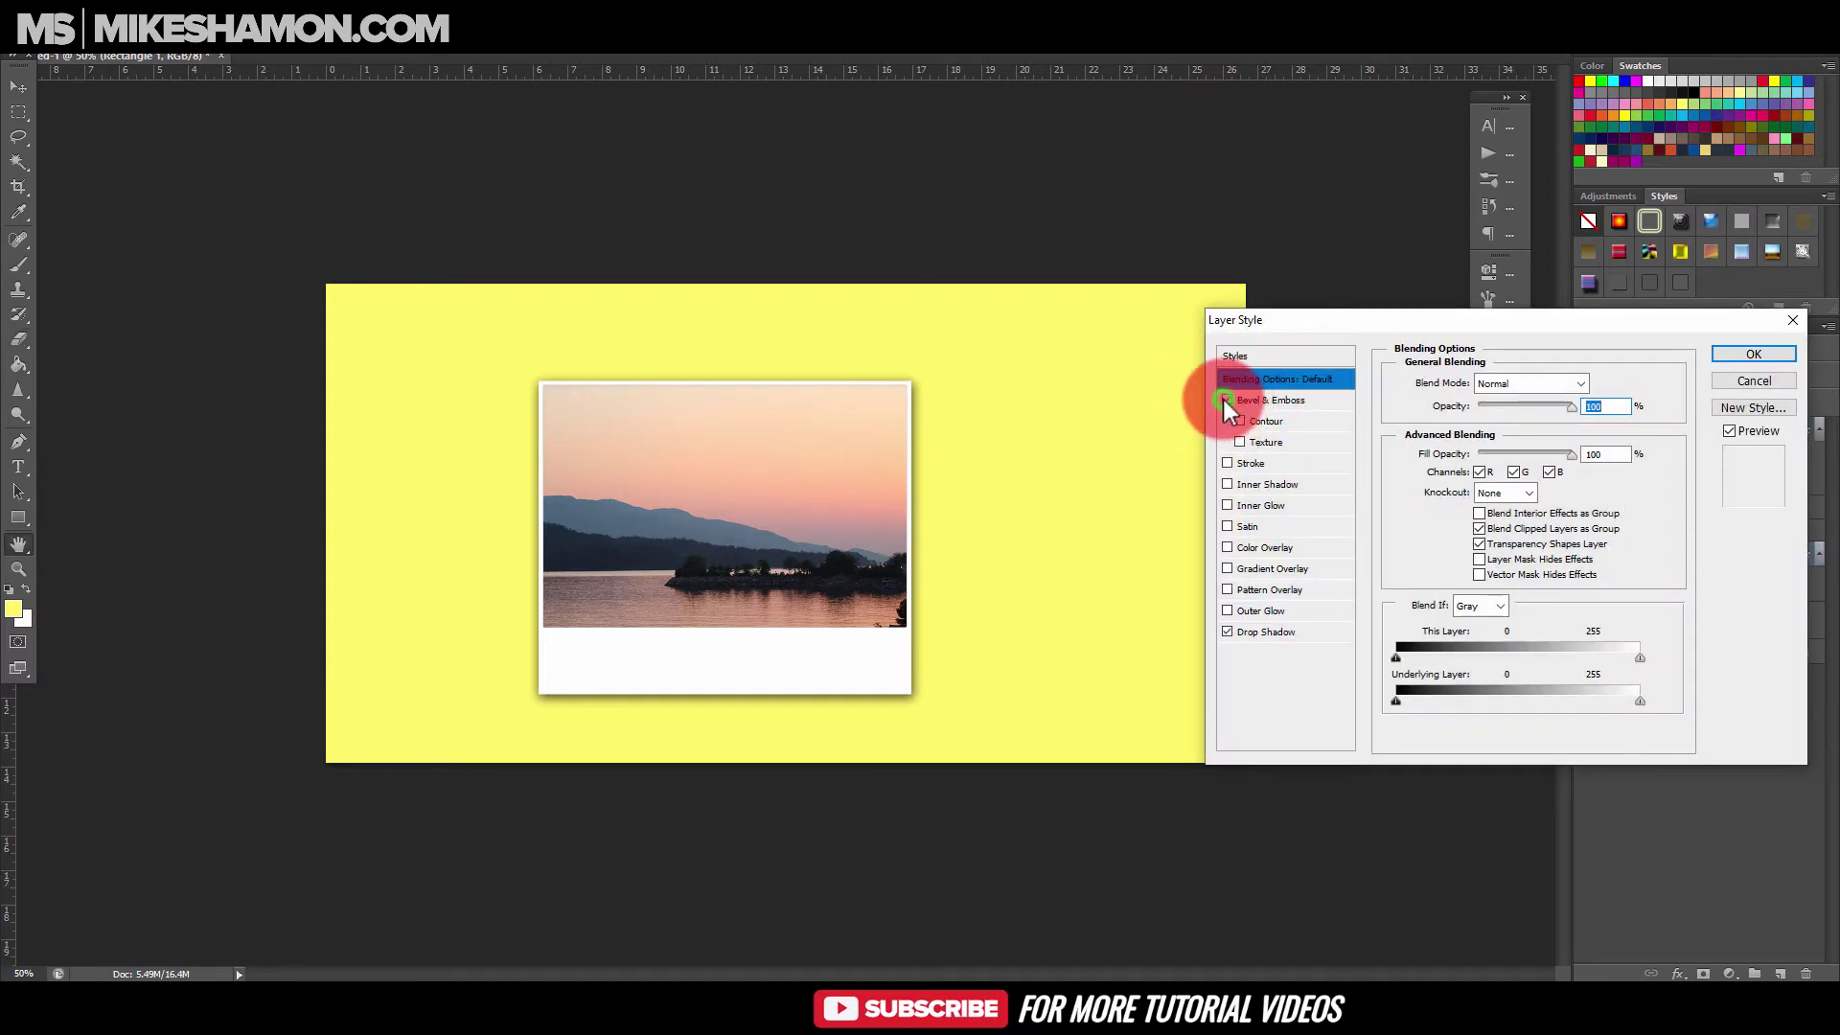
{"action": "left_click", "coordinate": [1286, 401]}
{"action": "left_click_drag", "start_coordinate": [1463, 441], "coordinate": [1472, 497]}
{"action": "left_click", "coordinate": [1475, 497]}
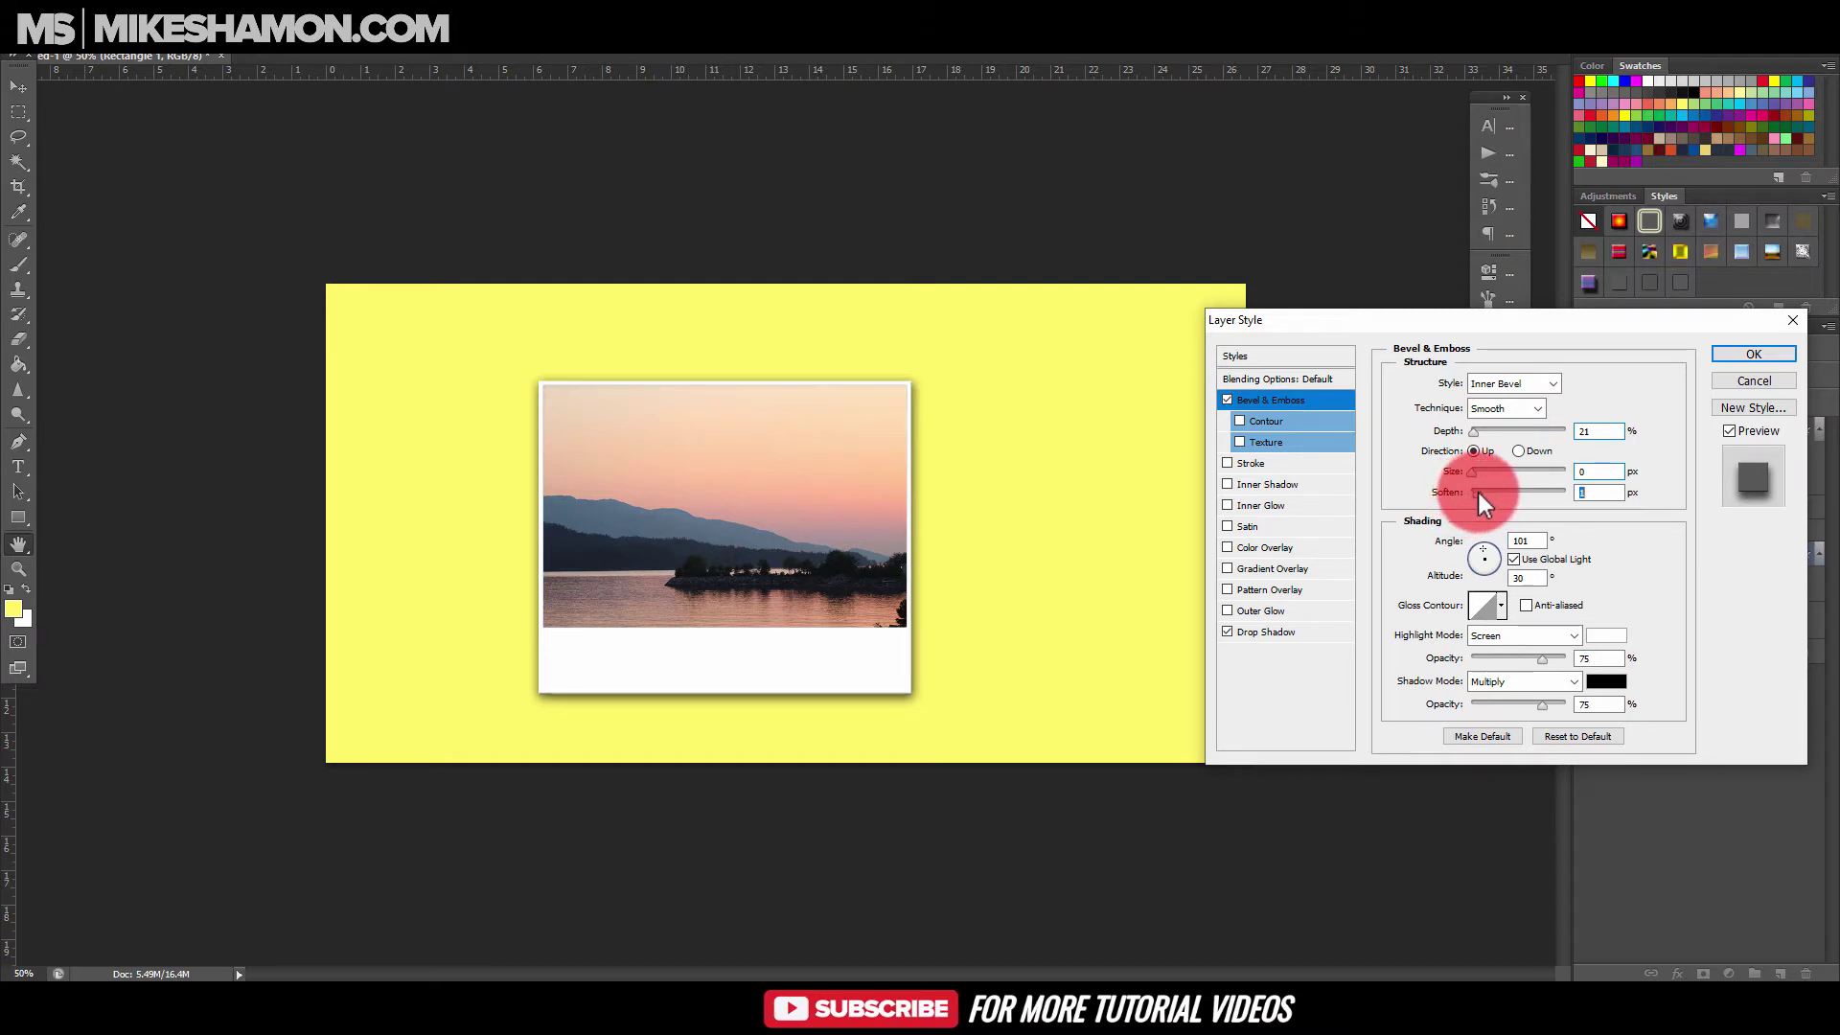
{"action": "left_click_drag", "start_coordinate": [1470, 475], "coordinate": [1474, 475]}
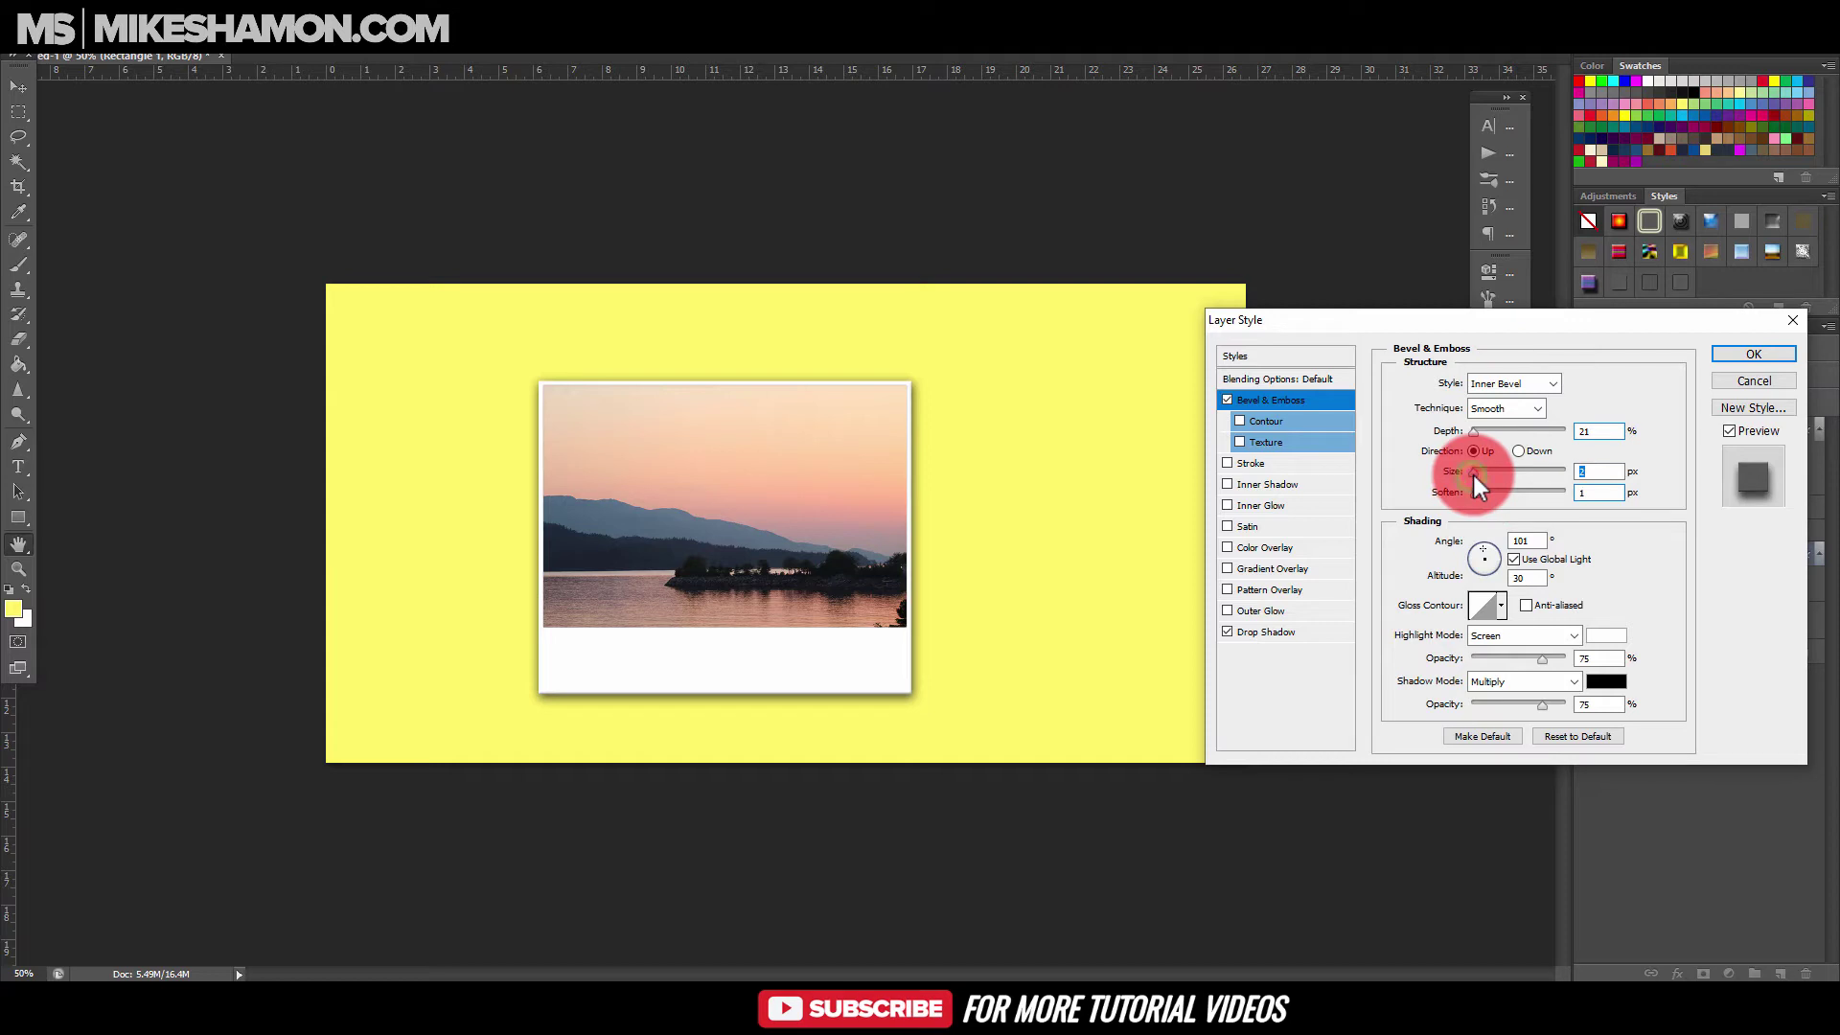
{"action": "left_click", "coordinate": [1519, 451]}
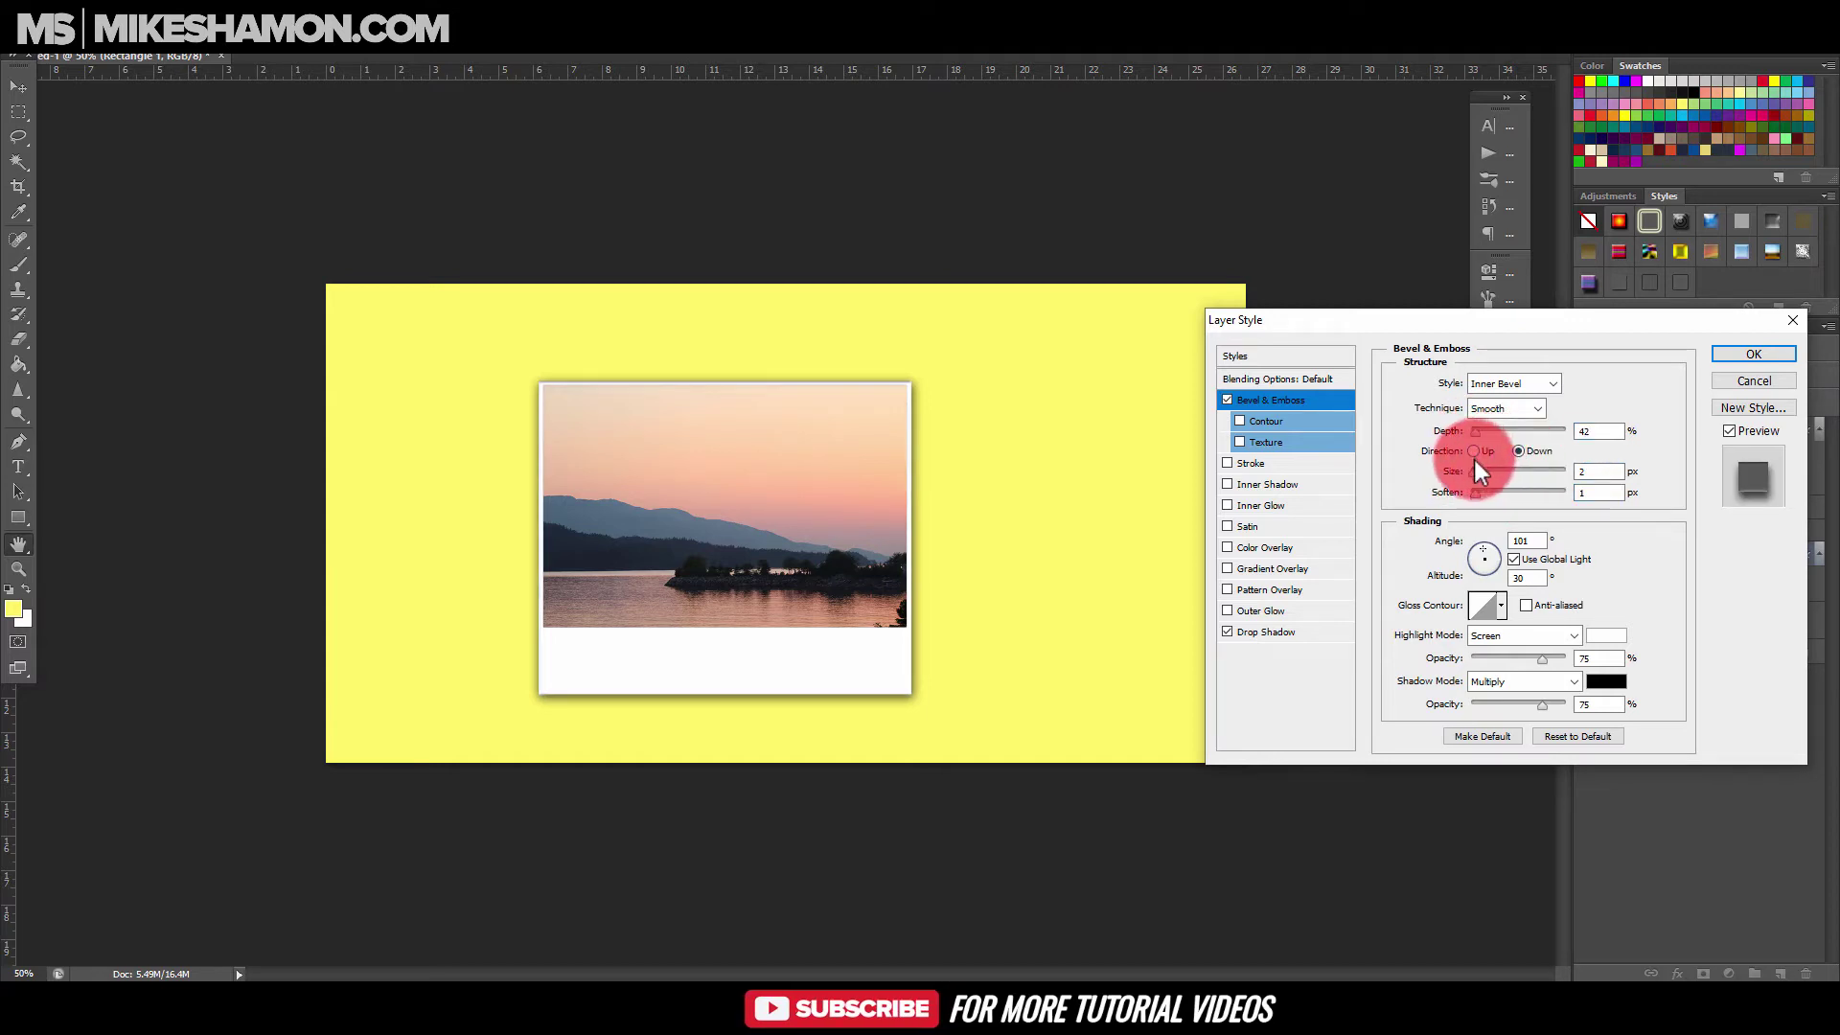
{"action": "left_click", "coordinate": [1473, 452]}
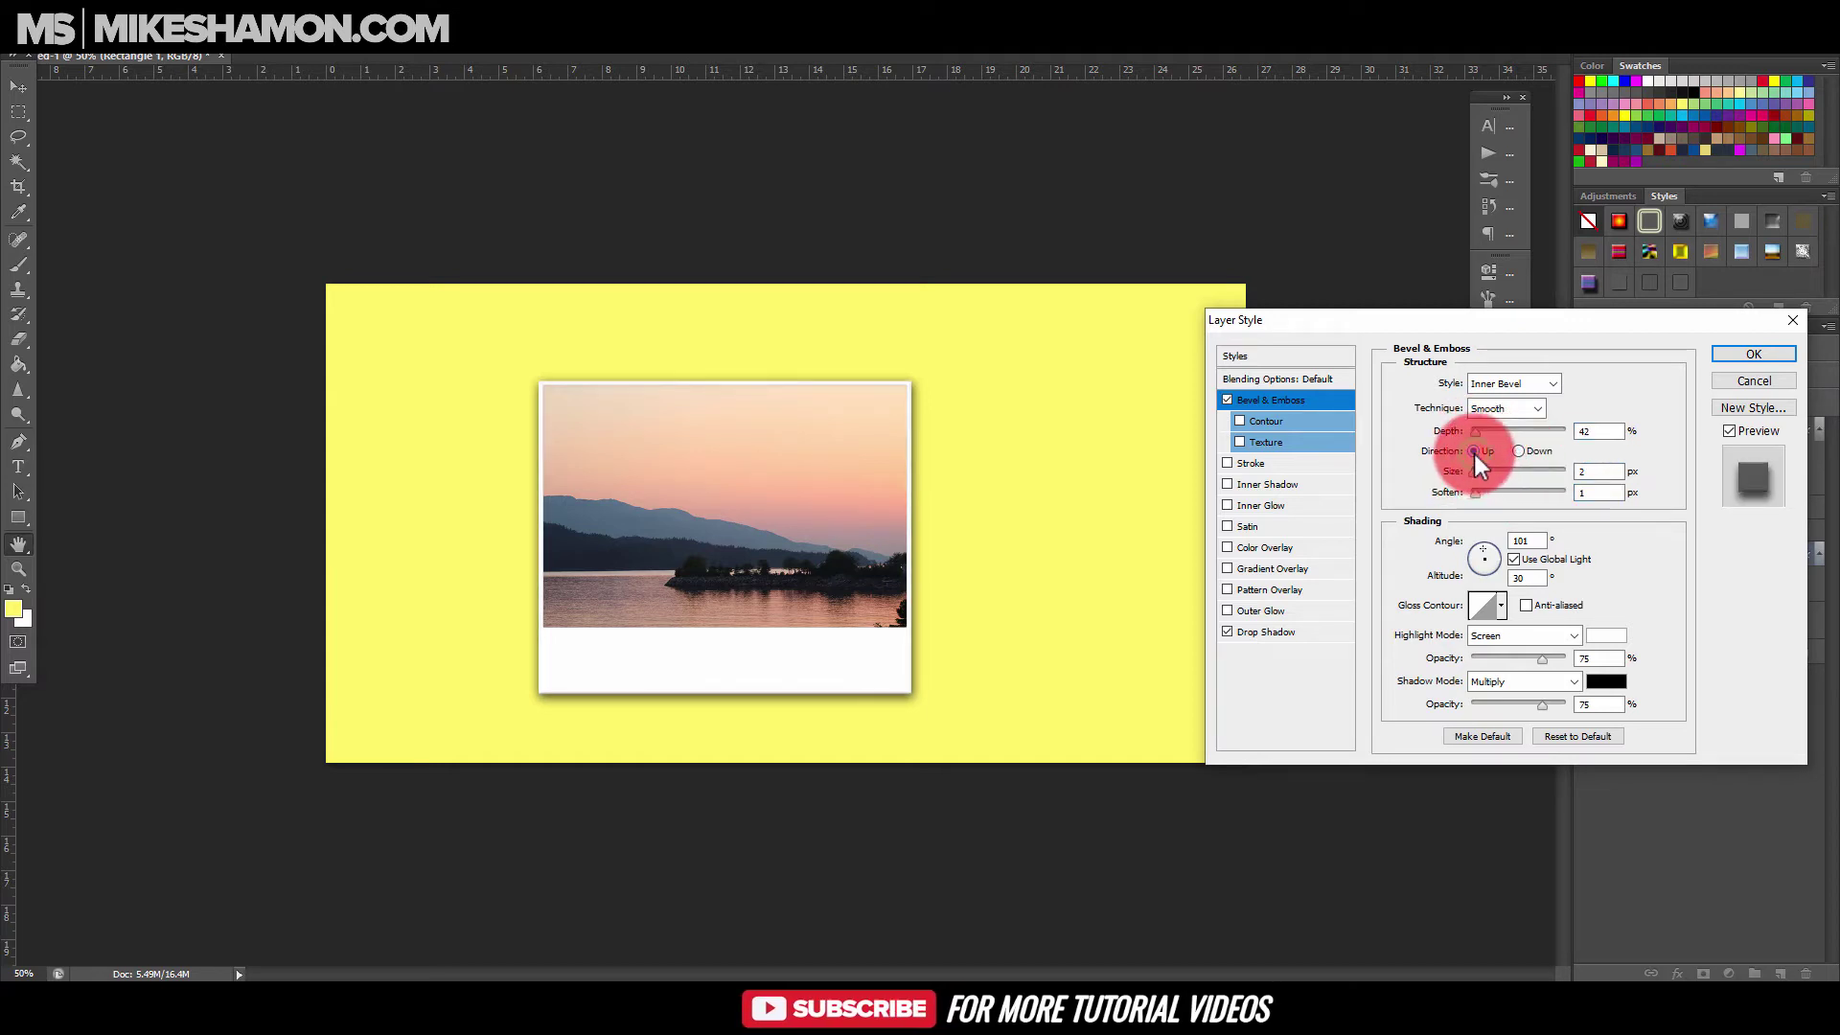
{"action": "left_click", "coordinate": [1737, 355]}
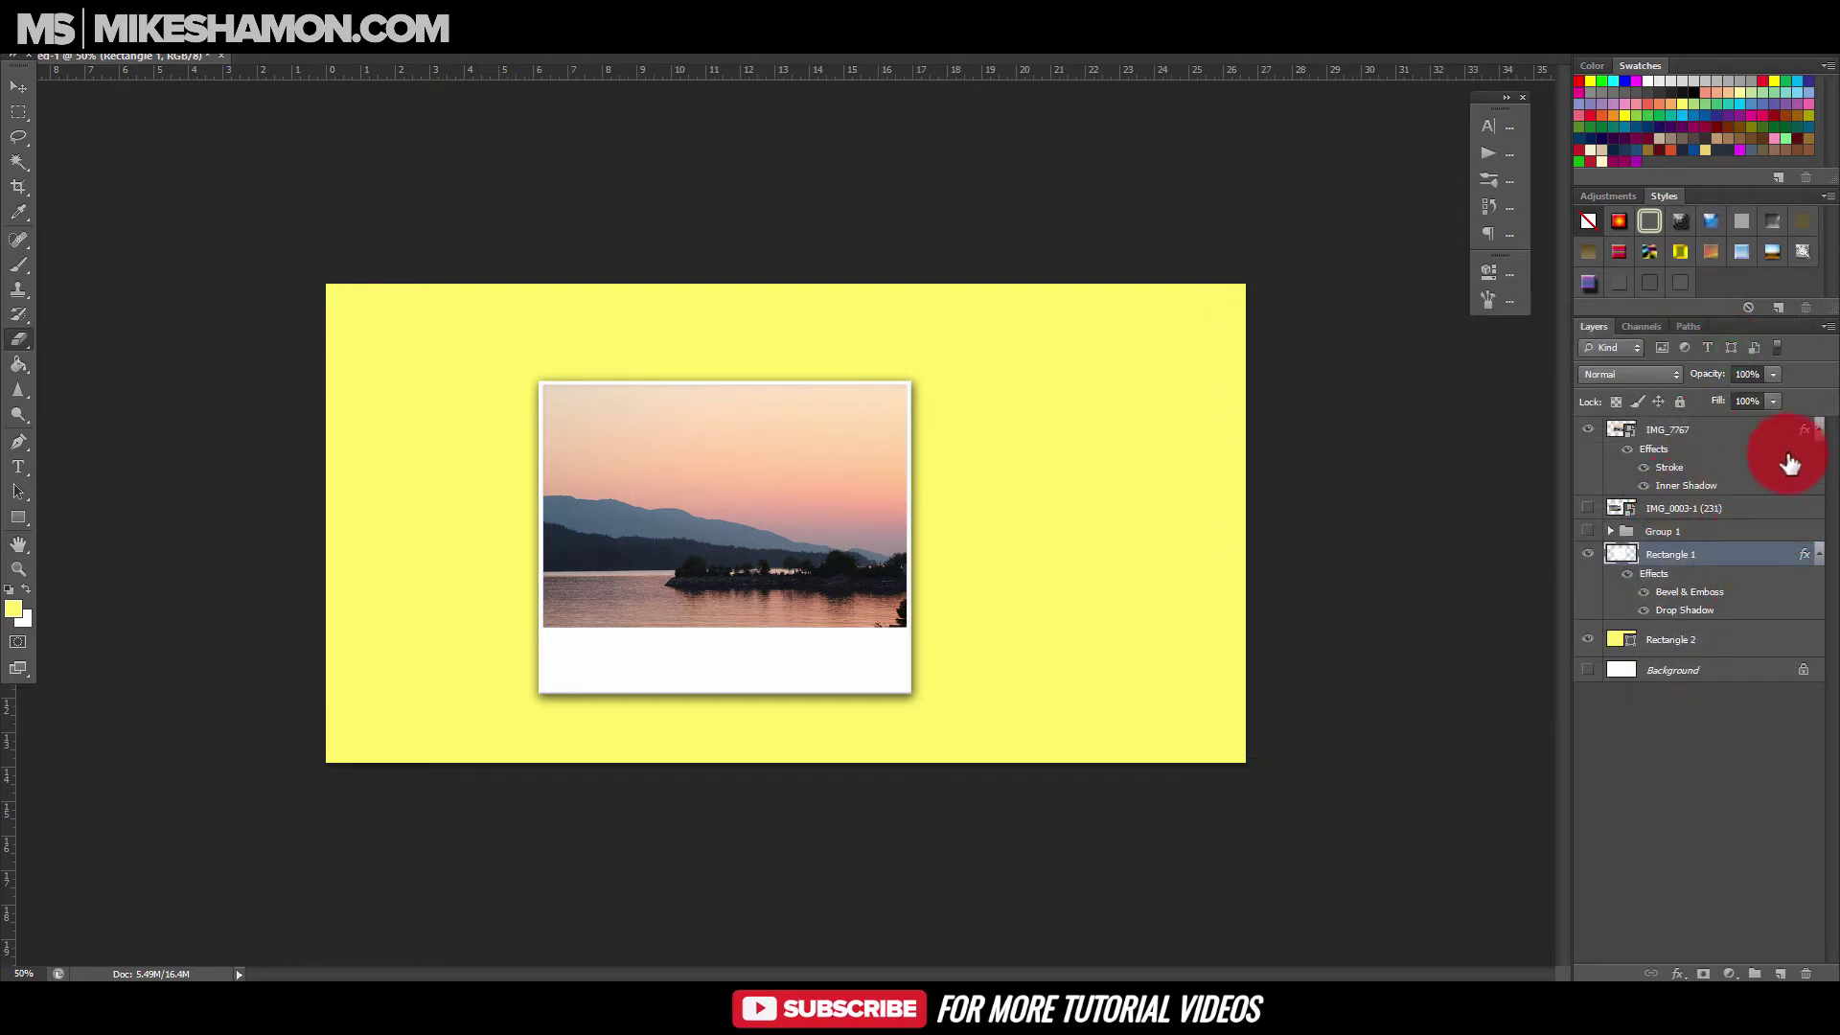
Add an inner bevel to the IMG_7767 photo layer with 1% depth, Up direction and 1 px size.
{"action": "left_click", "coordinate": [1805, 437]}
{"action": "double_click", "coordinate": [1806, 437]}
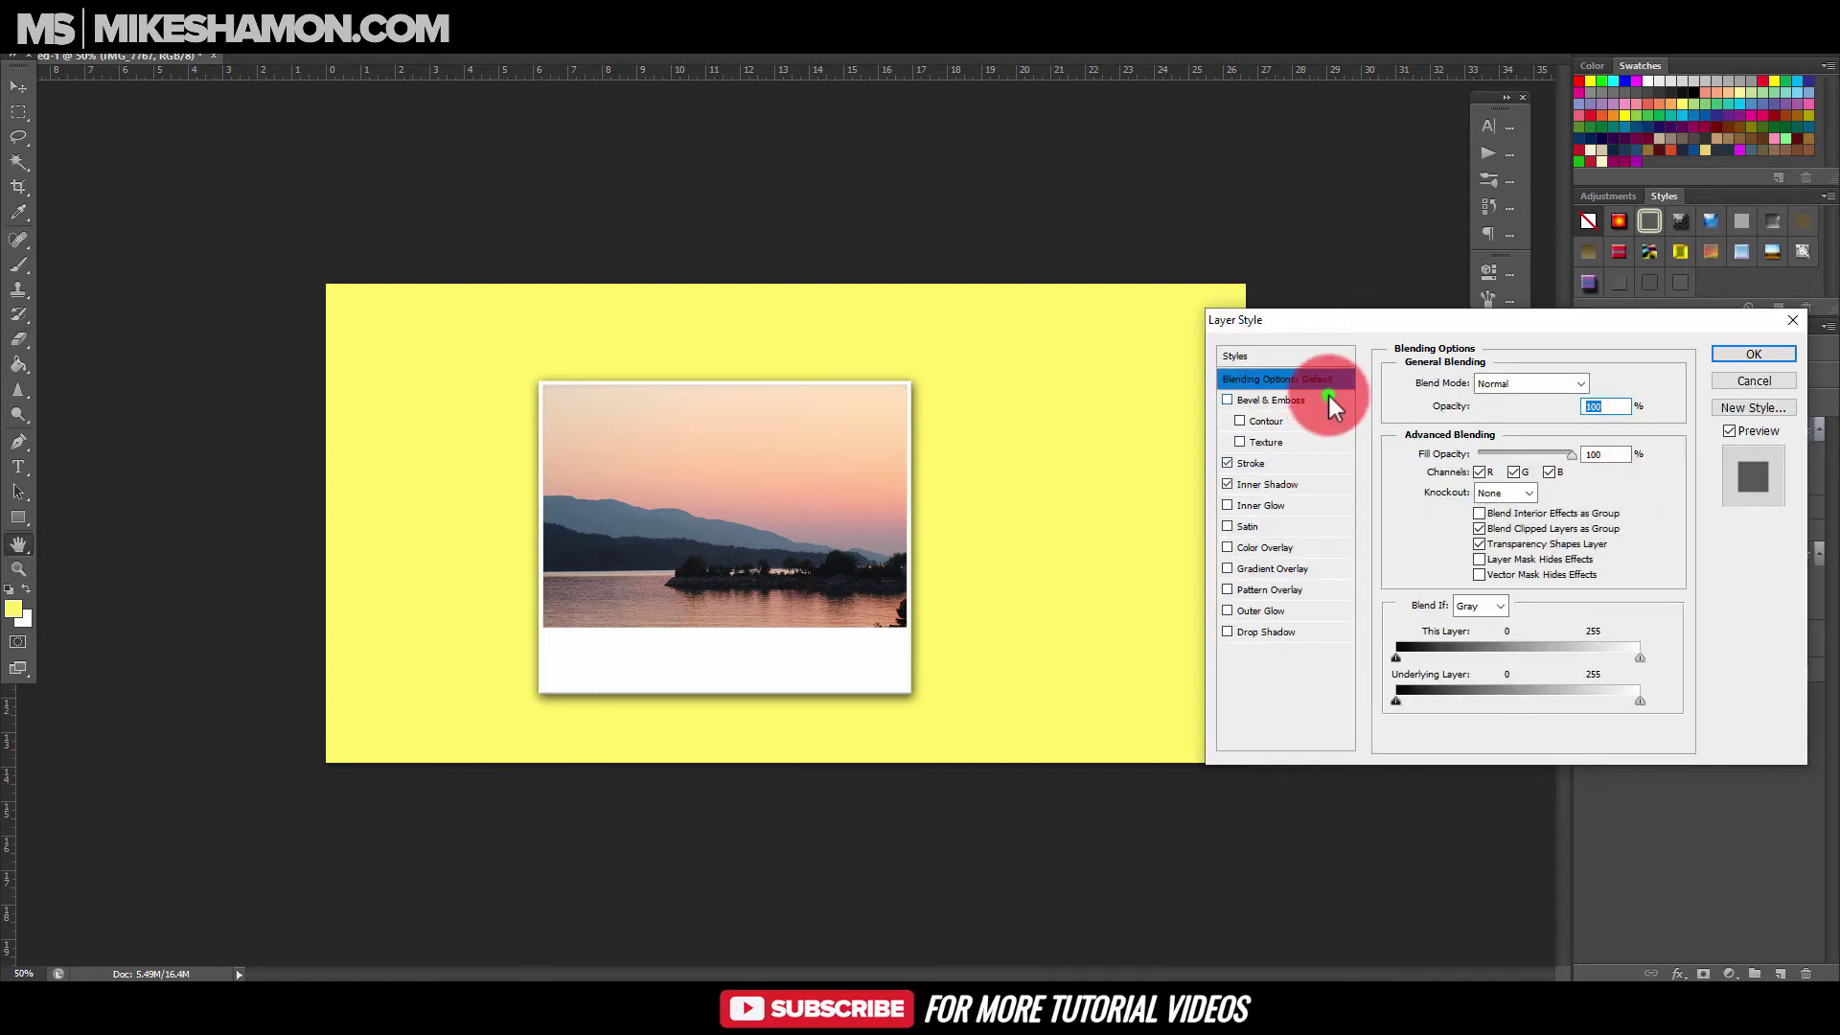
{"action": "left_click", "coordinate": [1329, 399]}
{"action": "left_click", "coordinate": [1516, 452]}
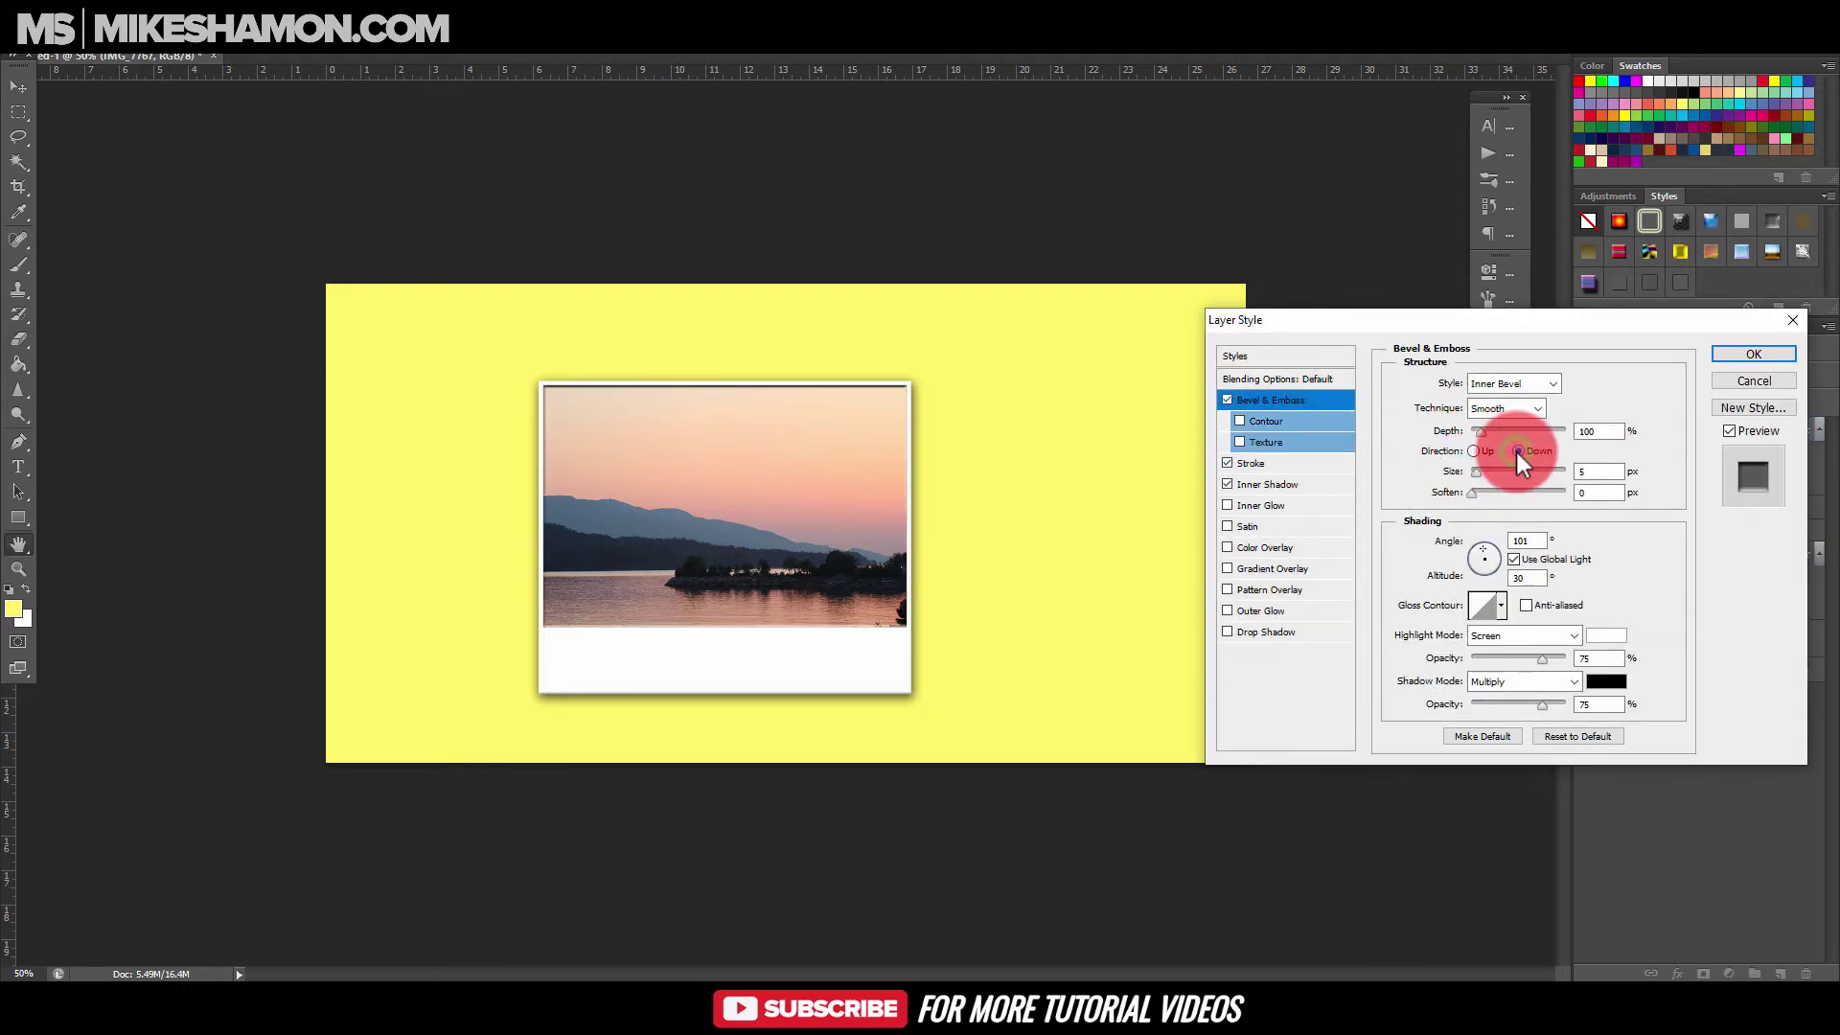
{"action": "left_click", "coordinate": [1472, 453]}
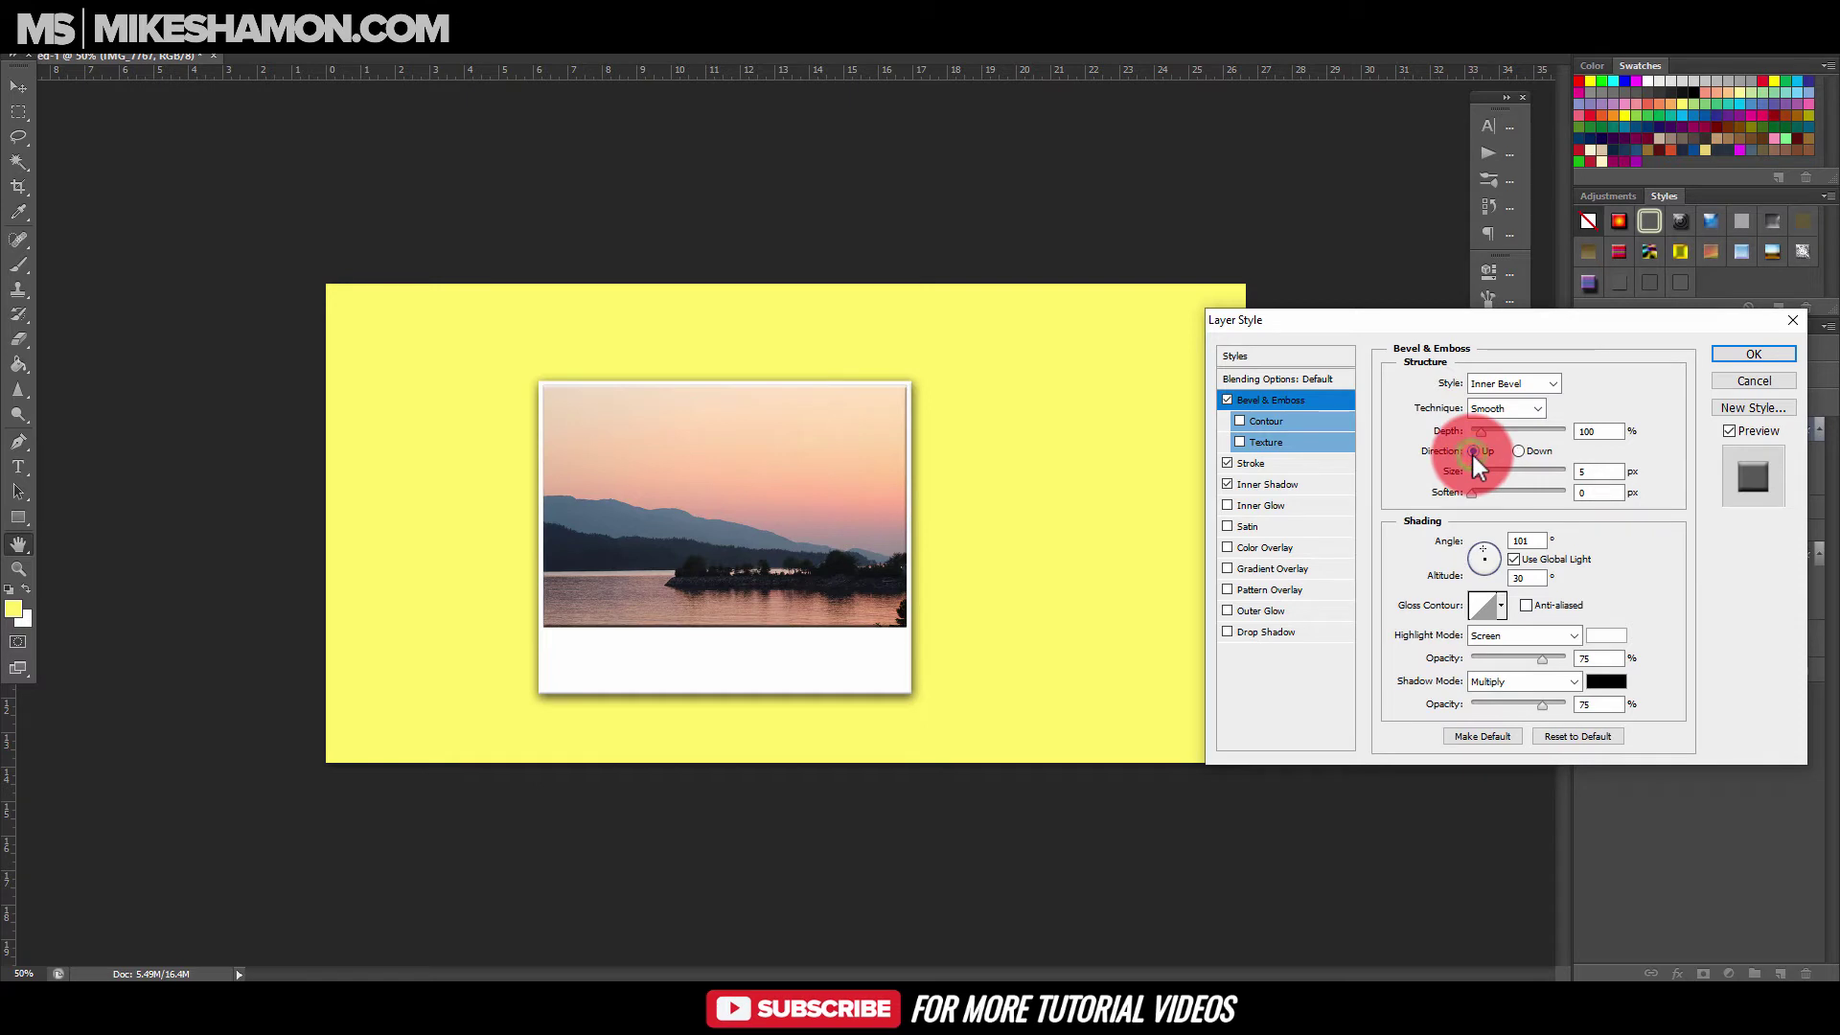
{"action": "left_click_drag", "start_coordinate": [1481, 437], "coordinate": [1476, 436]}
{"action": "left_click_drag", "start_coordinate": [1475, 473], "coordinate": [1471, 473]}
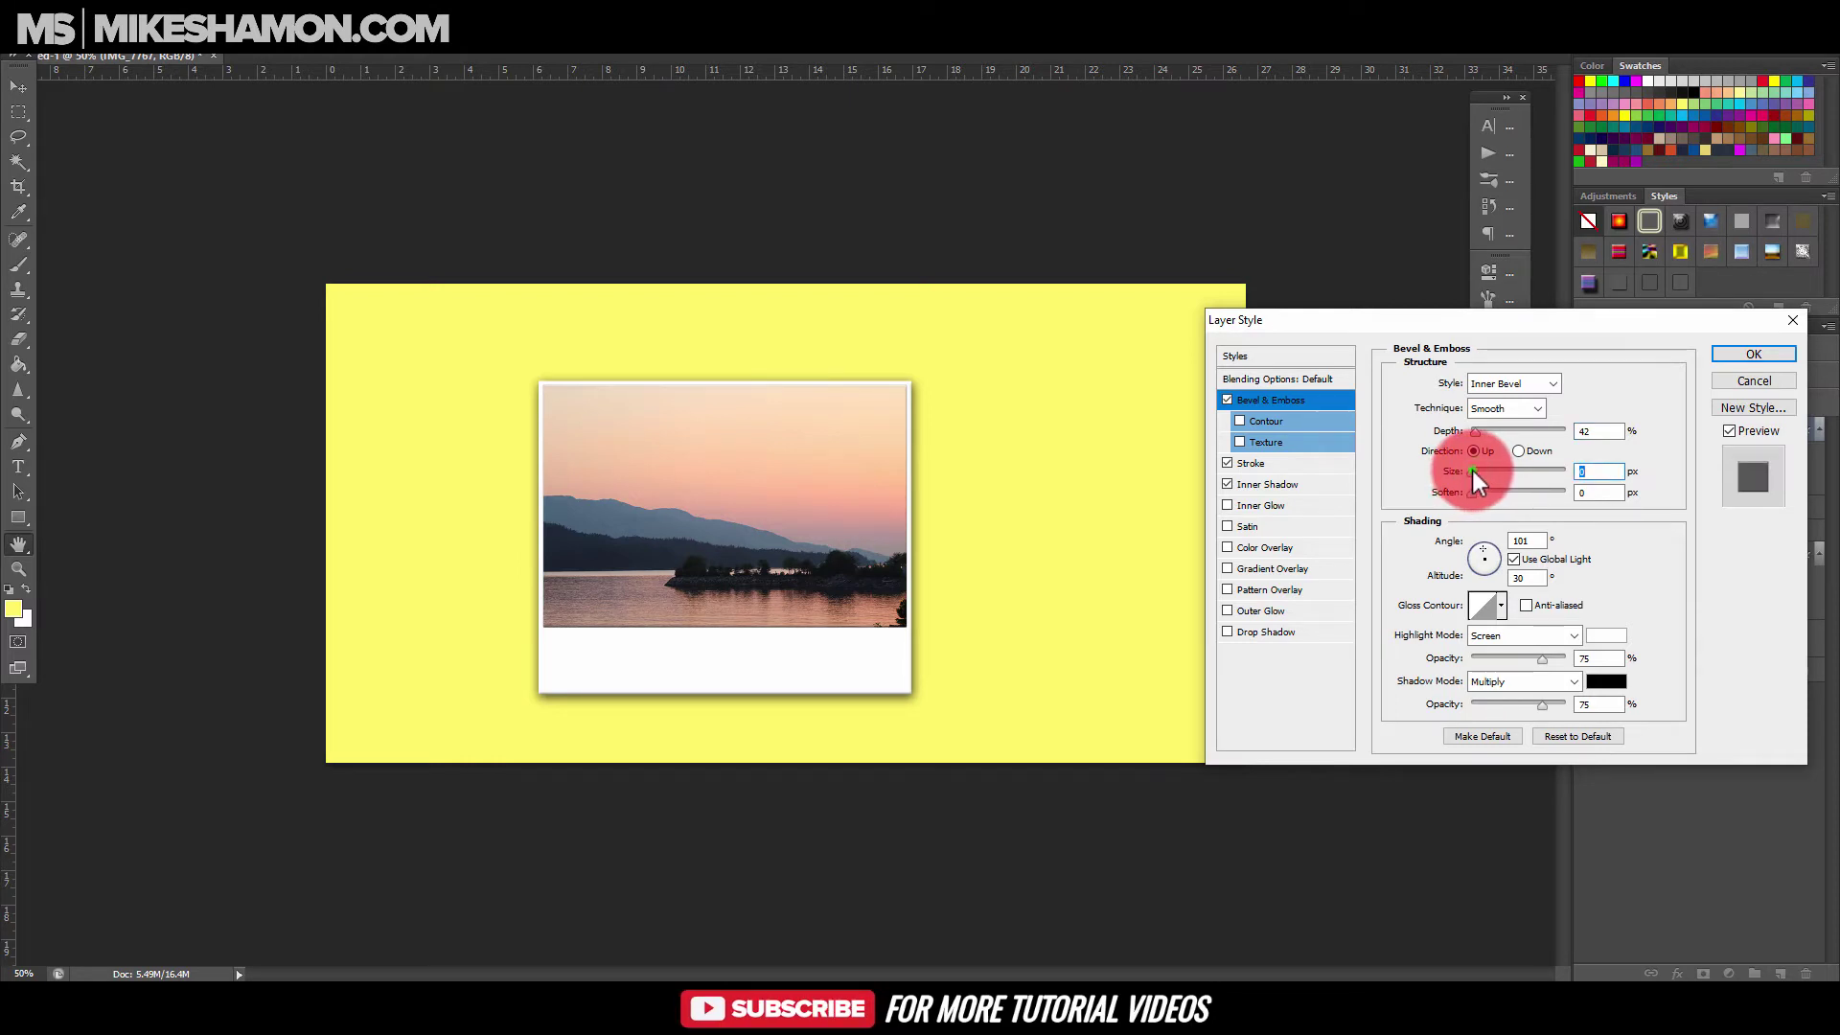
{"action": "left_click_drag", "start_coordinate": [1478, 429], "coordinate": [1474, 432]}
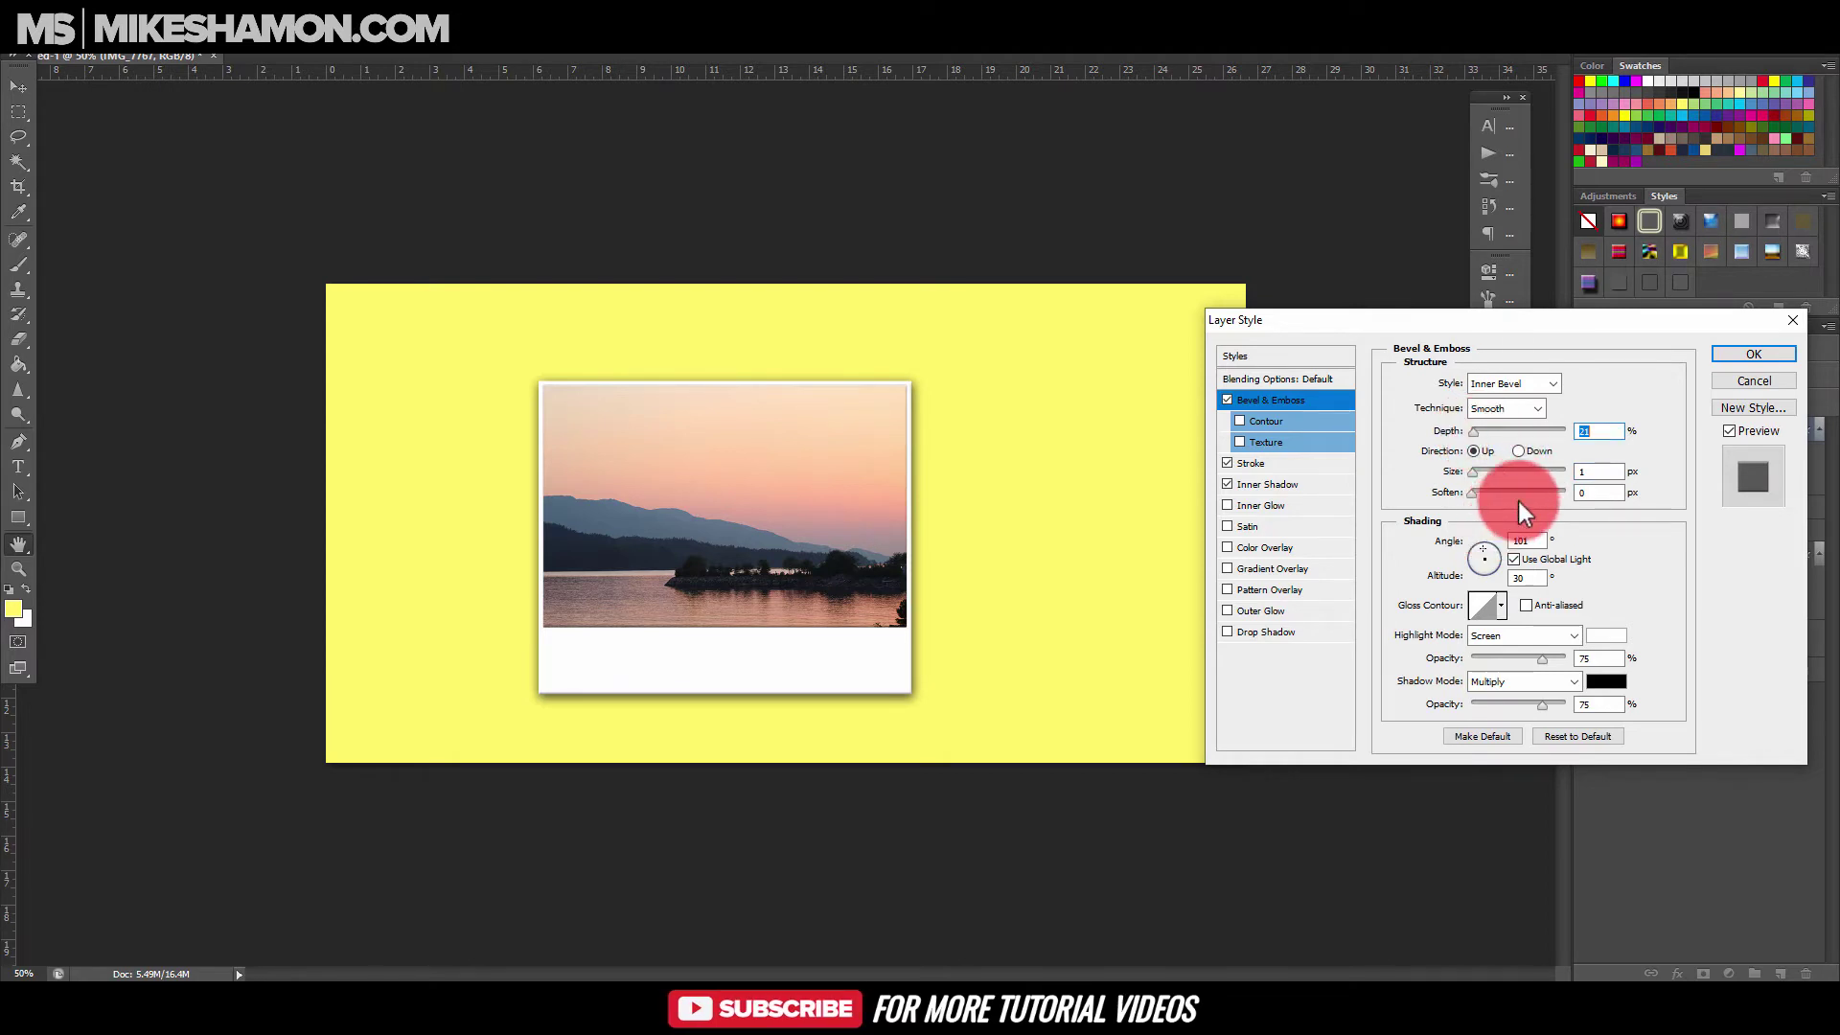
{"action": "left_click_drag", "start_coordinate": [1476, 429], "coordinate": [1660, 368]}
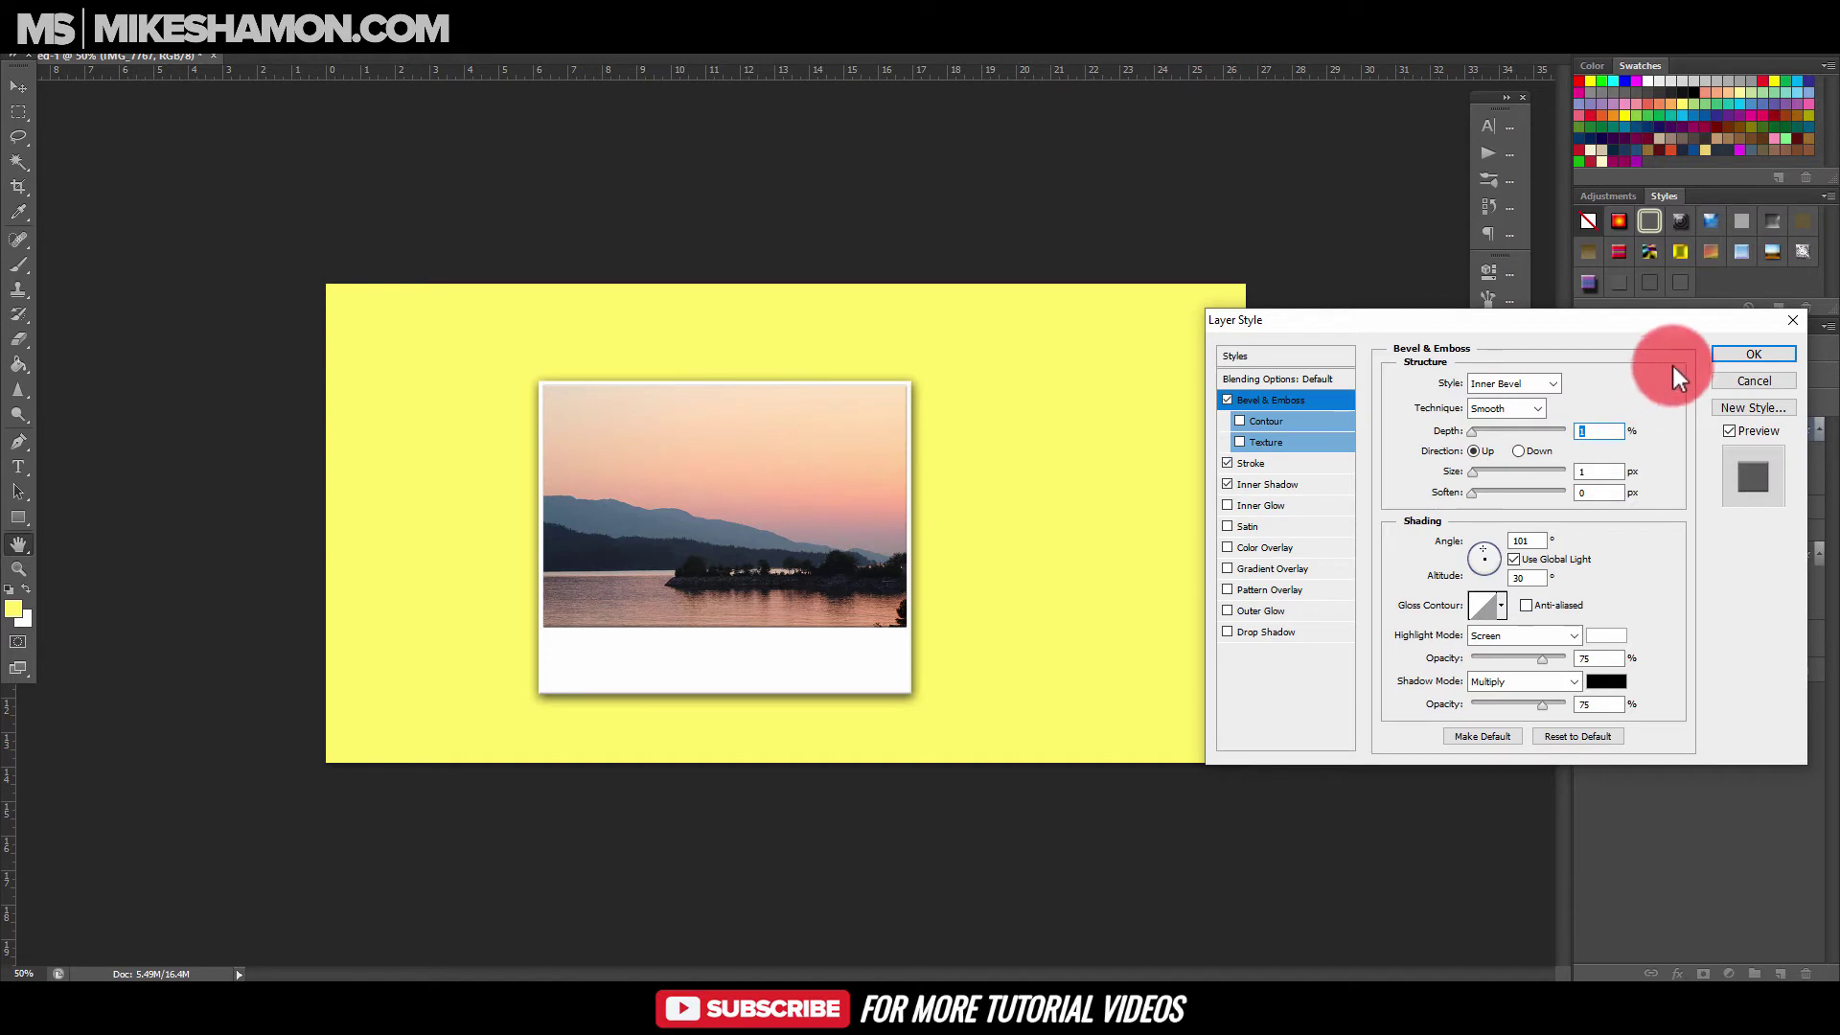
Try a drop shadow on the IMG_7767 photo, switch it off again and apply the layer style.
{"action": "left_click", "coordinate": [1286, 631]}
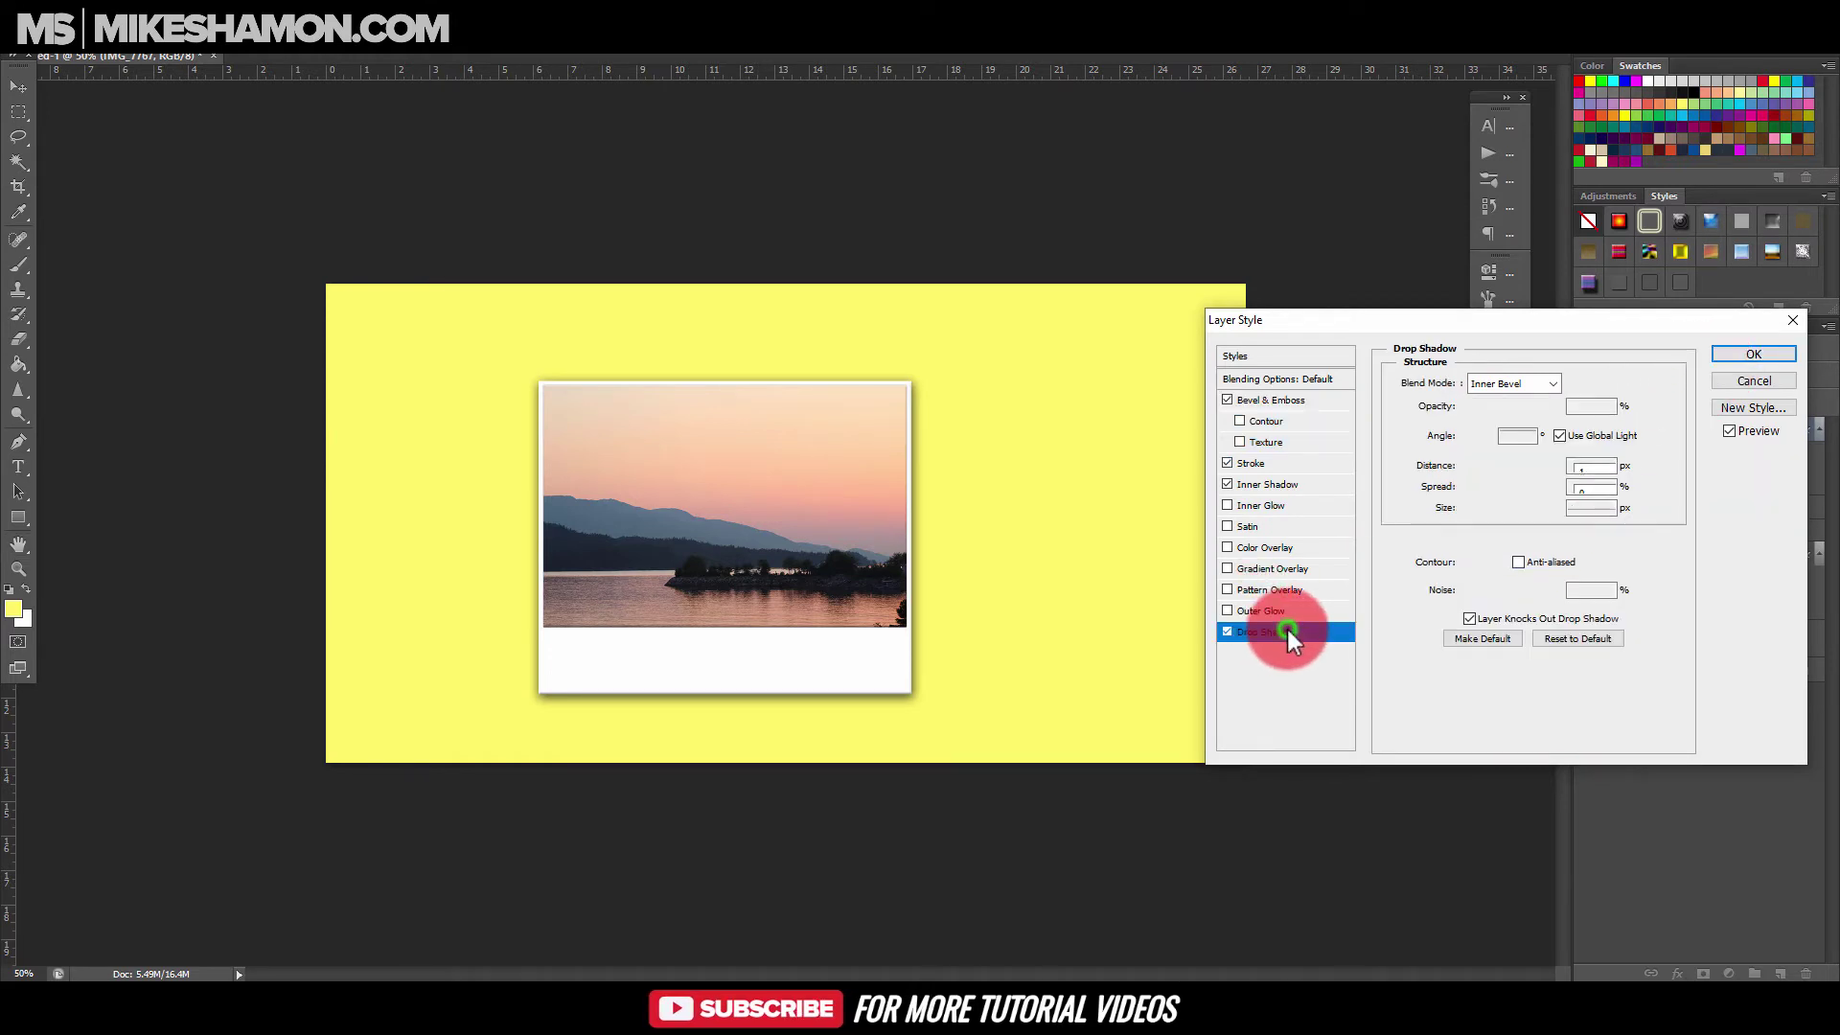
{"action": "left_click", "coordinate": [1228, 631]}
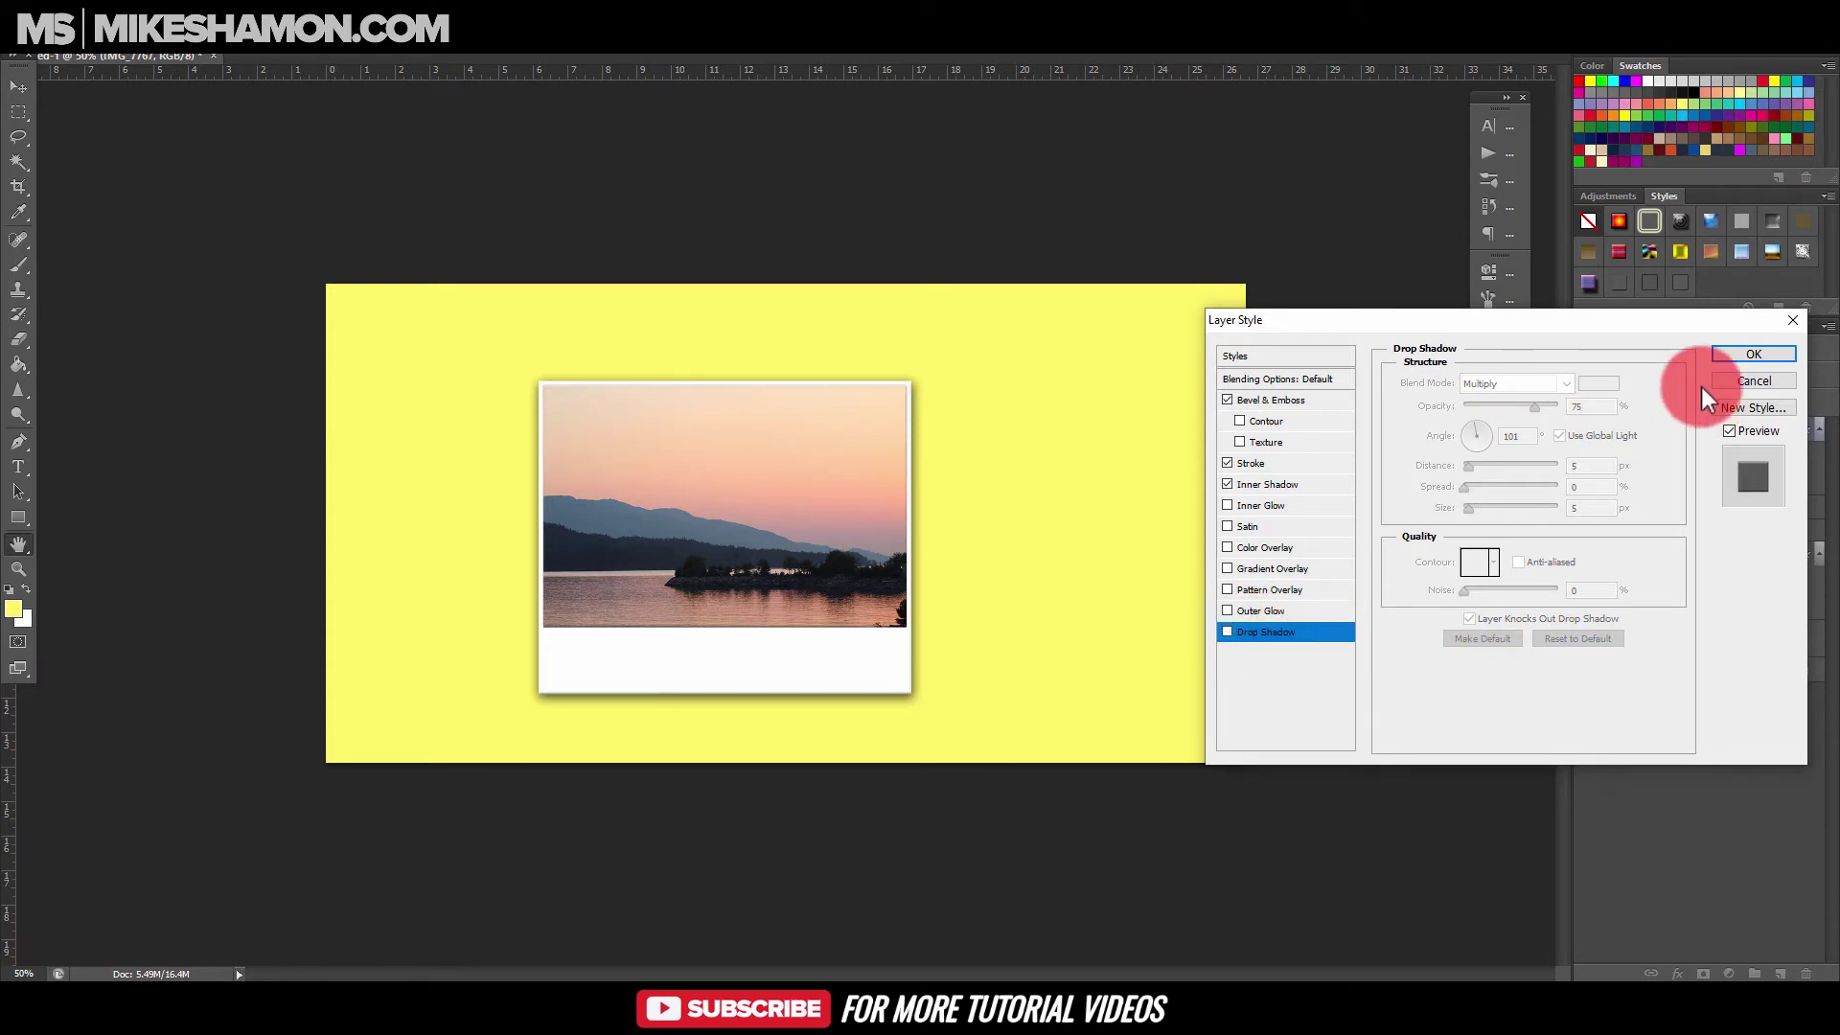
{"action": "left_click", "coordinate": [1747, 354]}
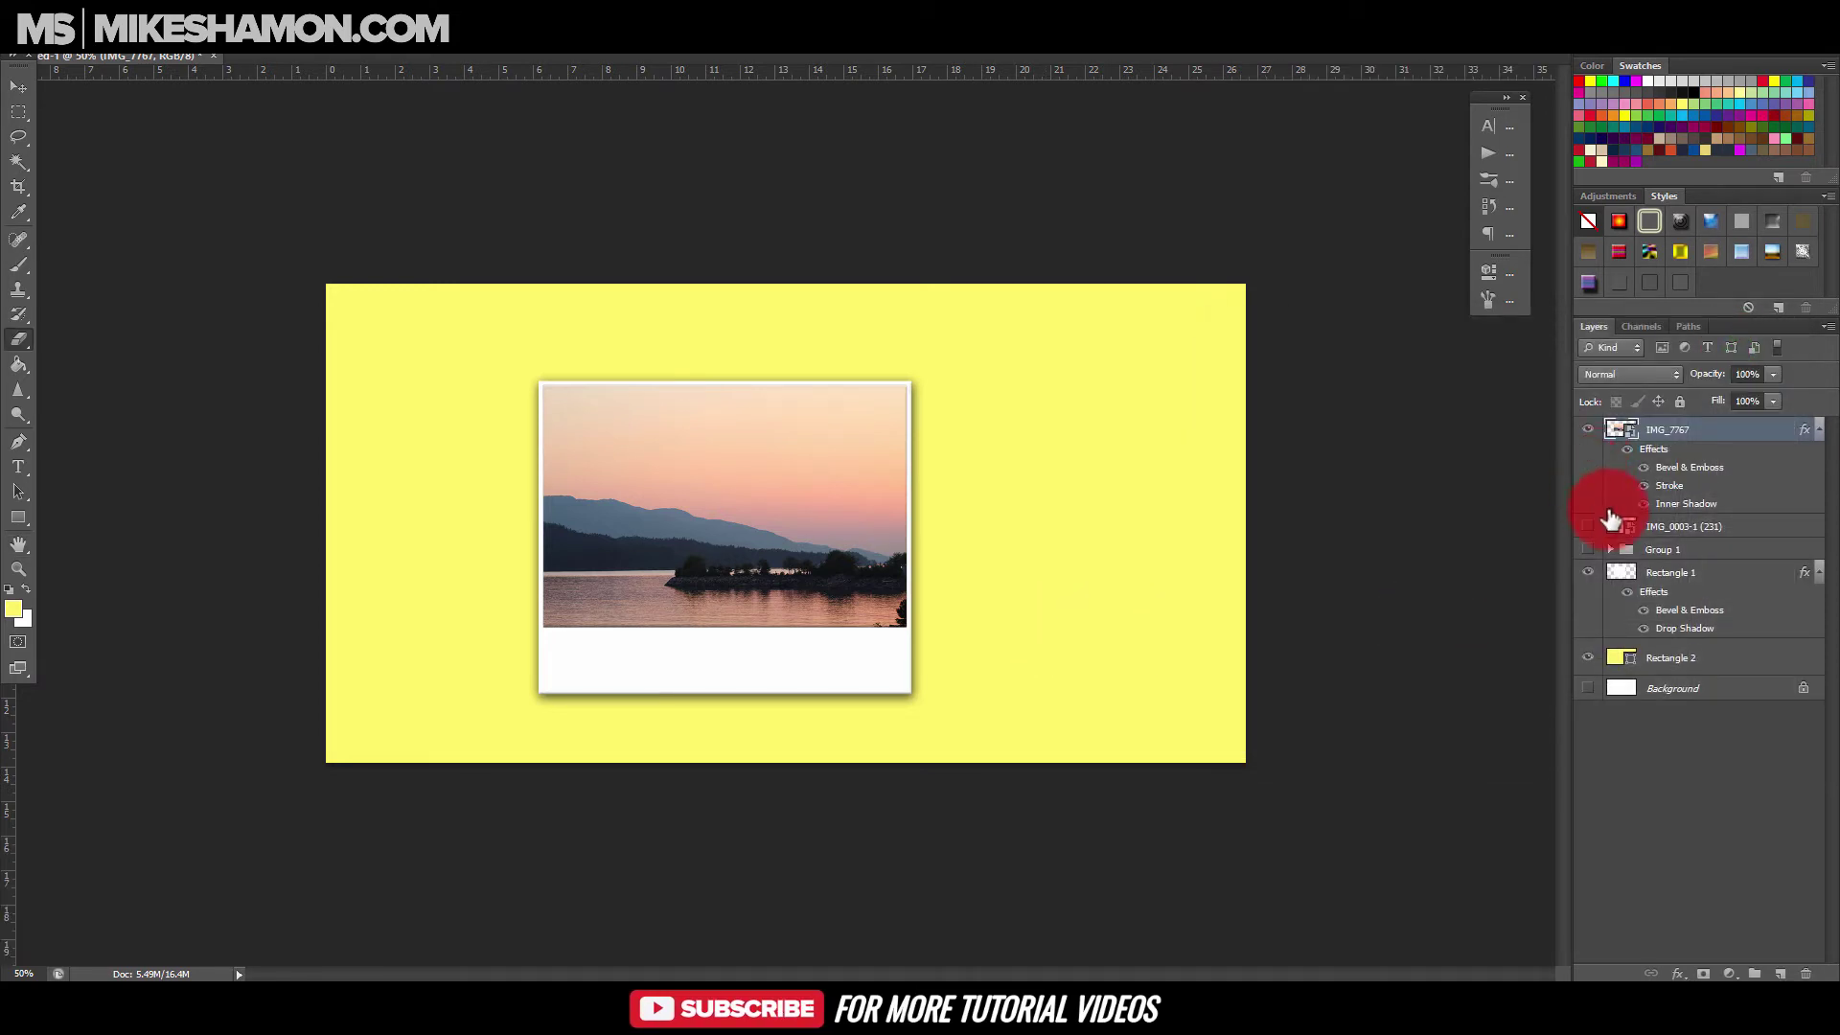
Add the caption "sunset in Alaska" as a text layer and place it on the frame's white strip below the photo.
{"action": "left_click", "coordinate": [18, 467]}
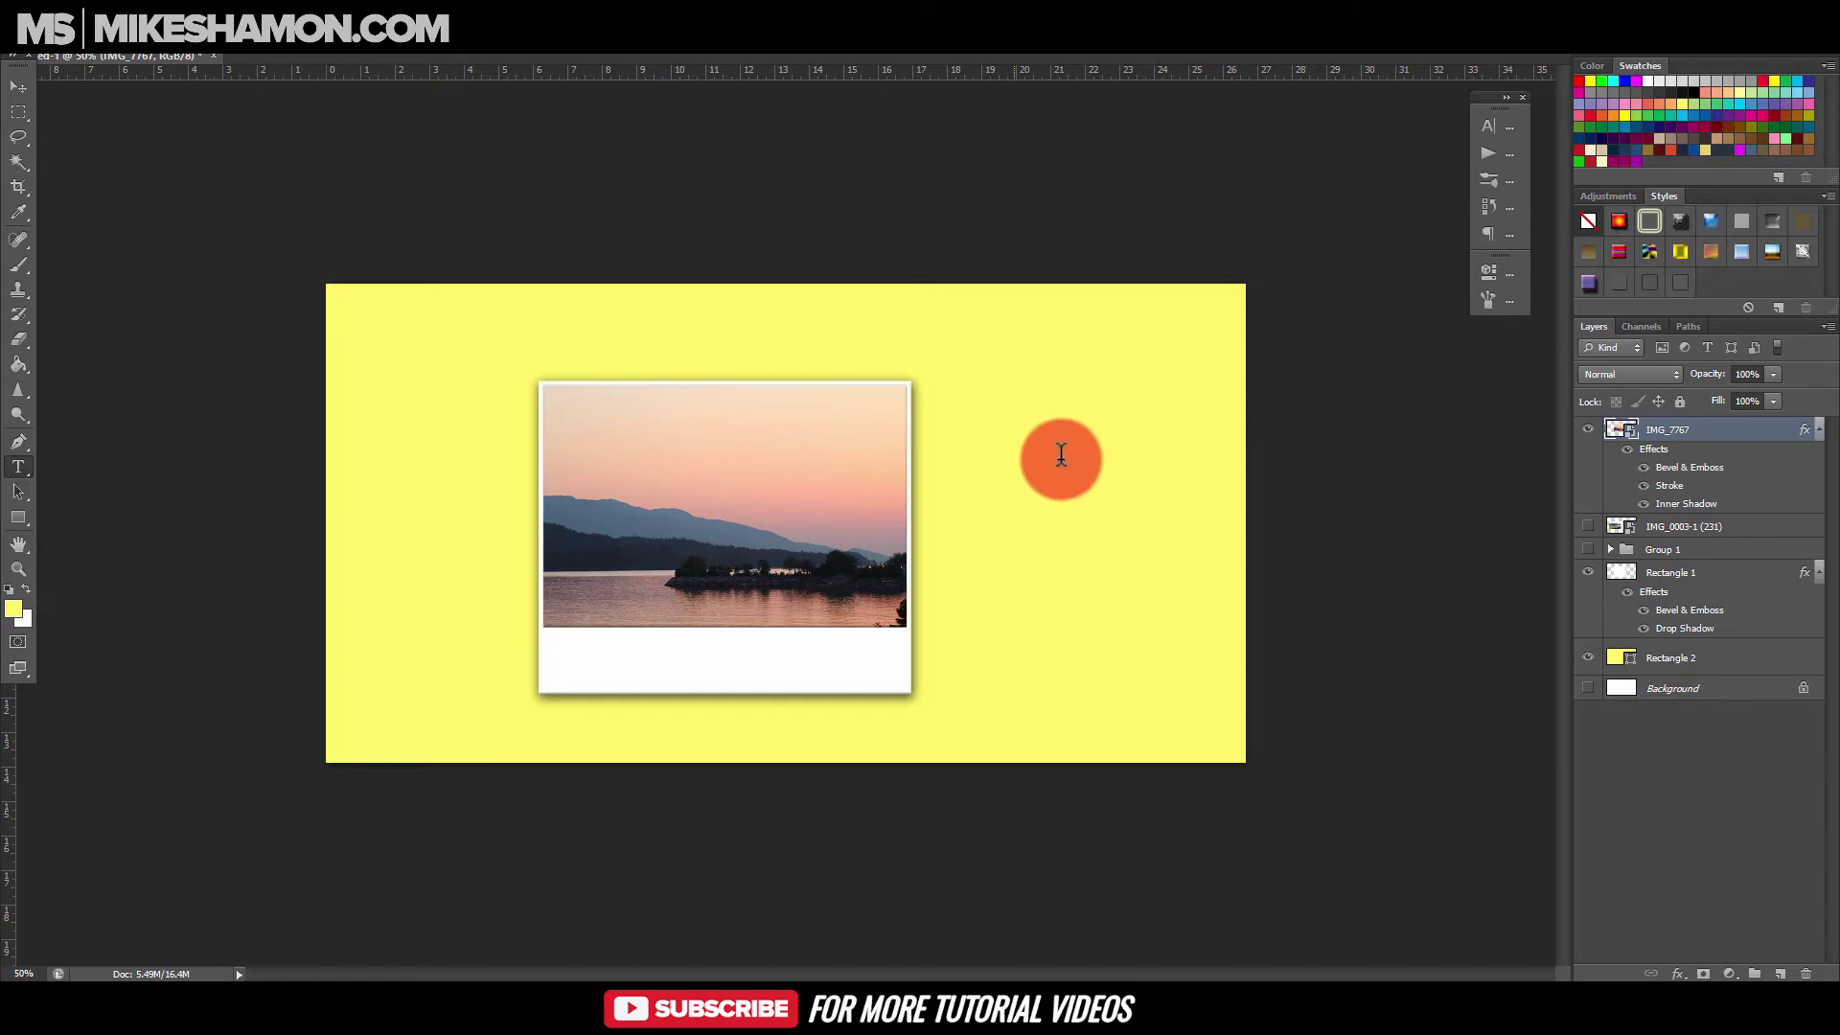
{"action": "left_click", "coordinate": [1014, 479]}
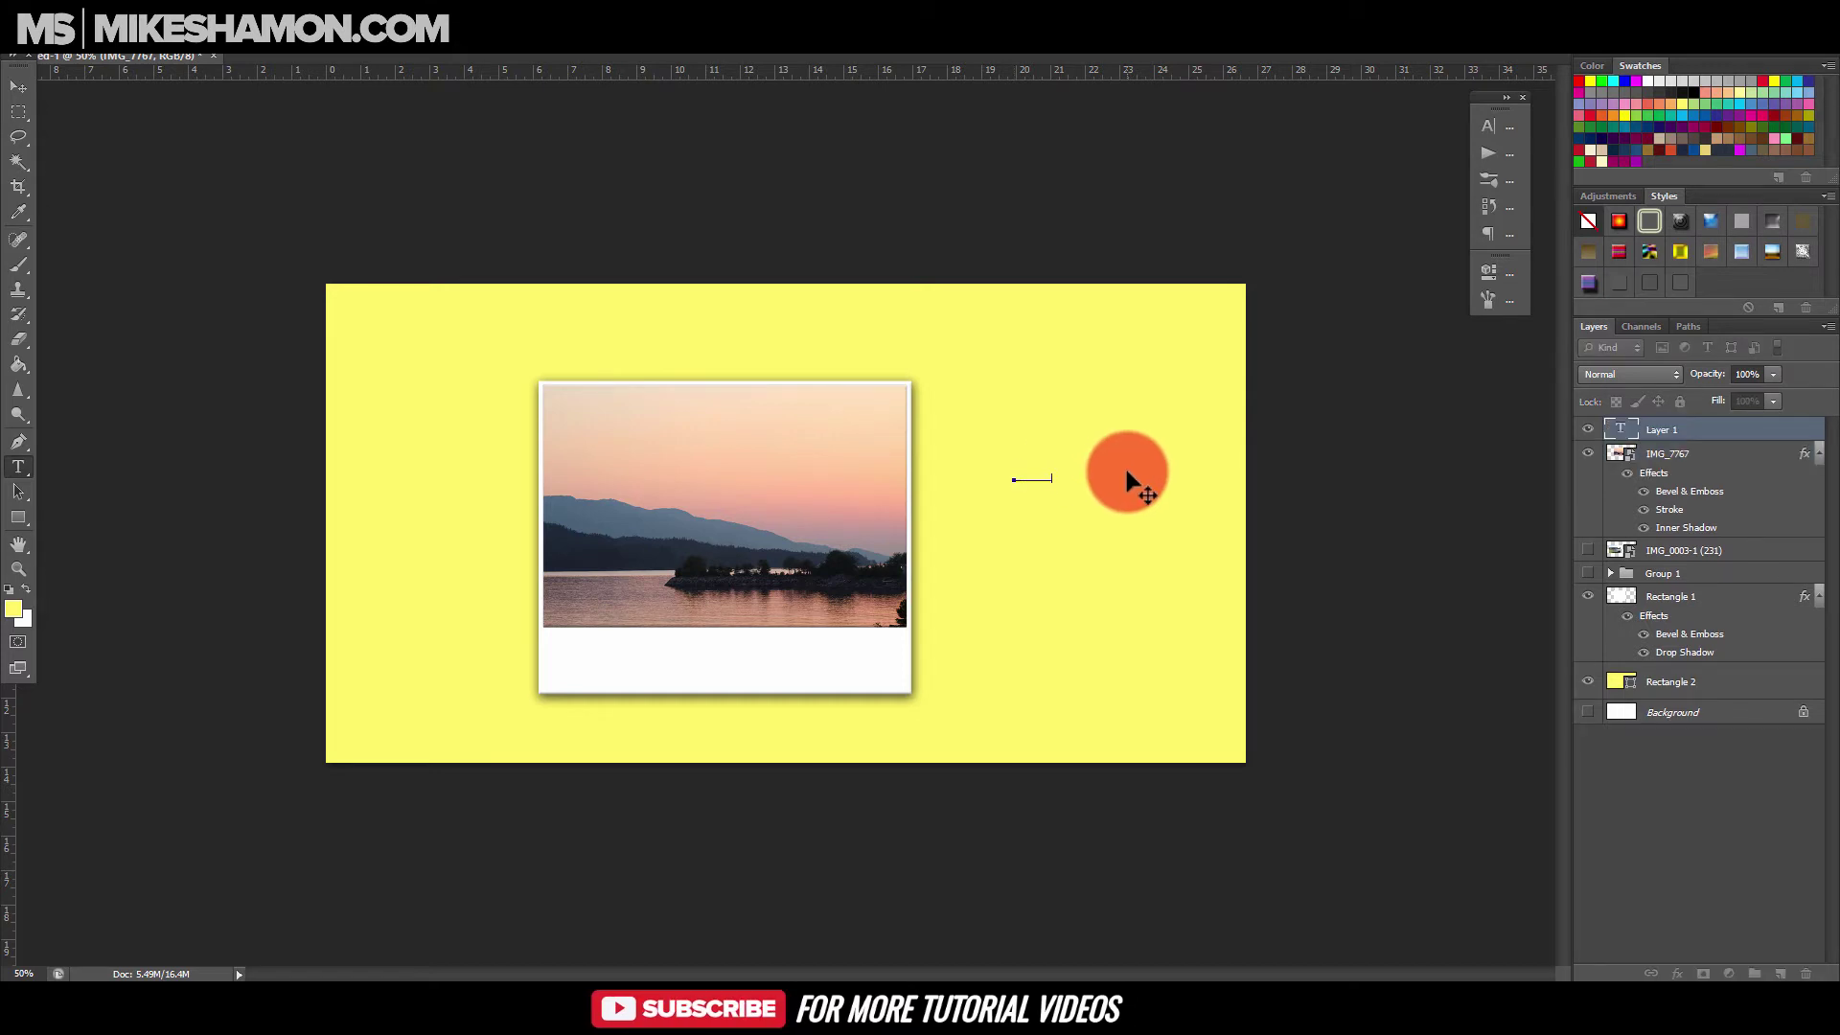
{"action": "left_click", "coordinate": [18, 86]}
{"action": "left_click_drag", "start_coordinate": [1060, 478], "coordinate": [1212, 503]}
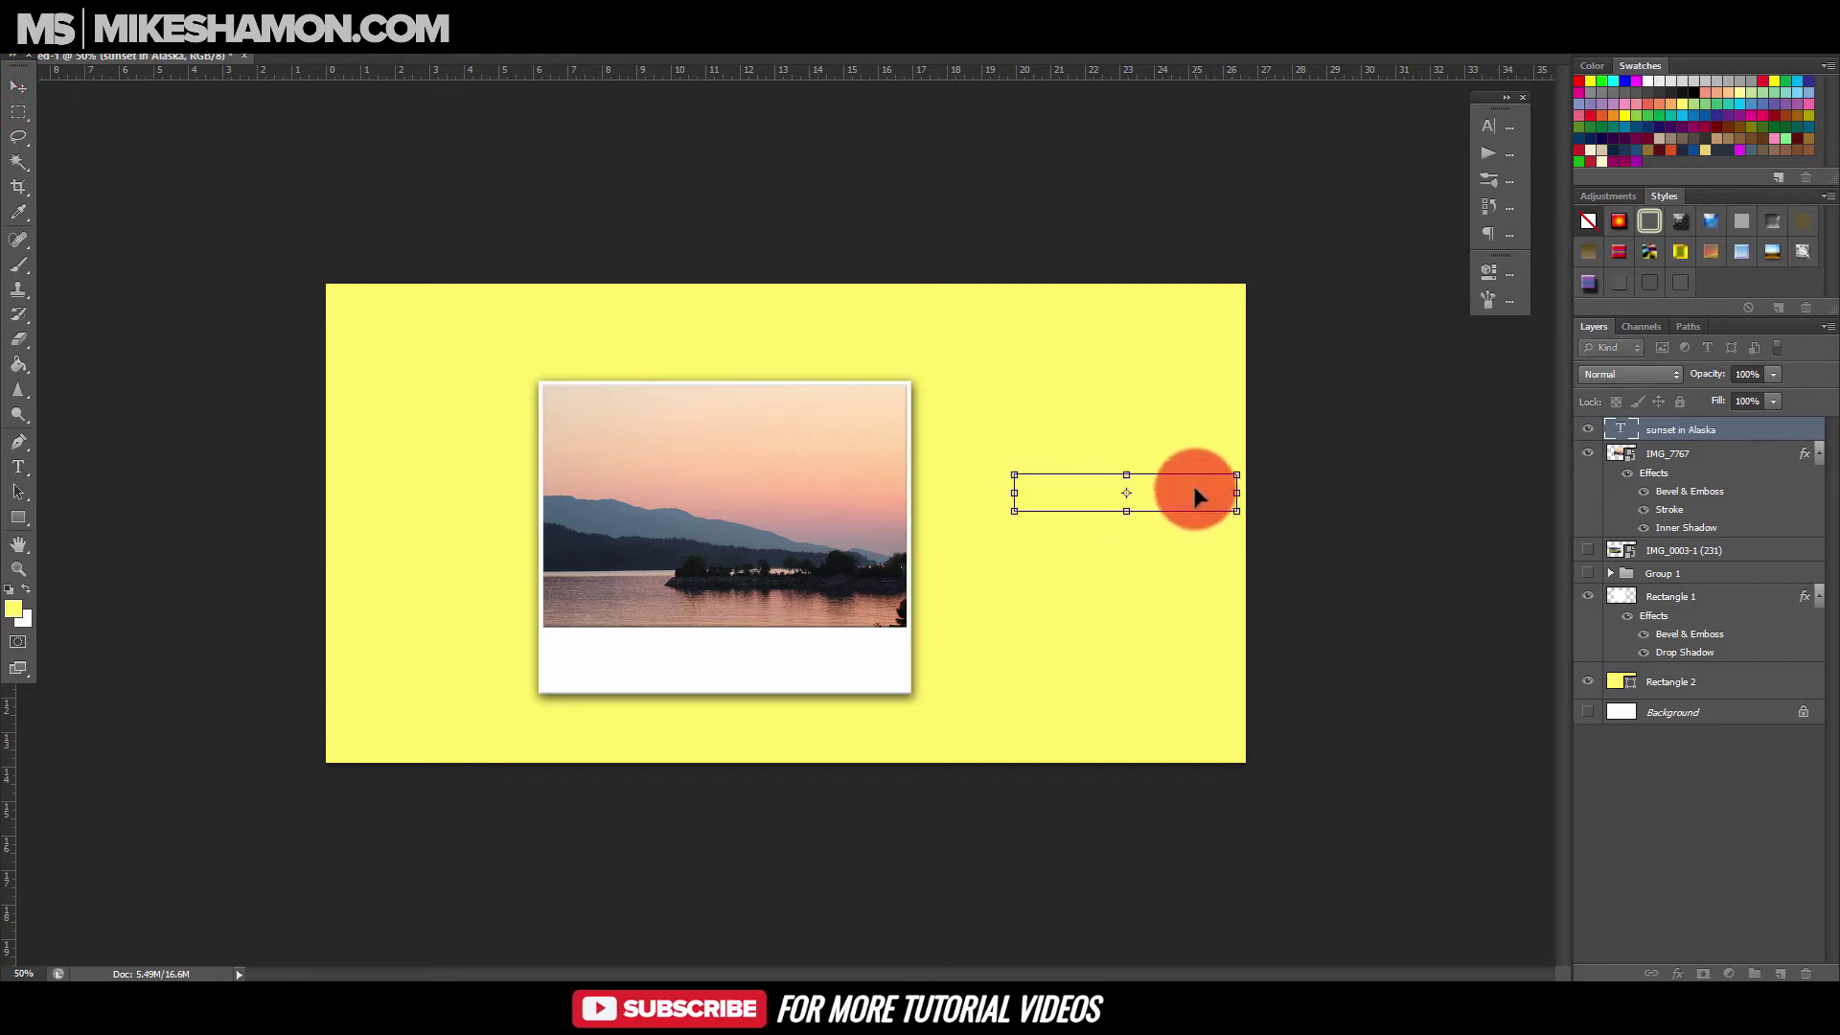
{"action": "left_click", "coordinate": [1193, 486]}
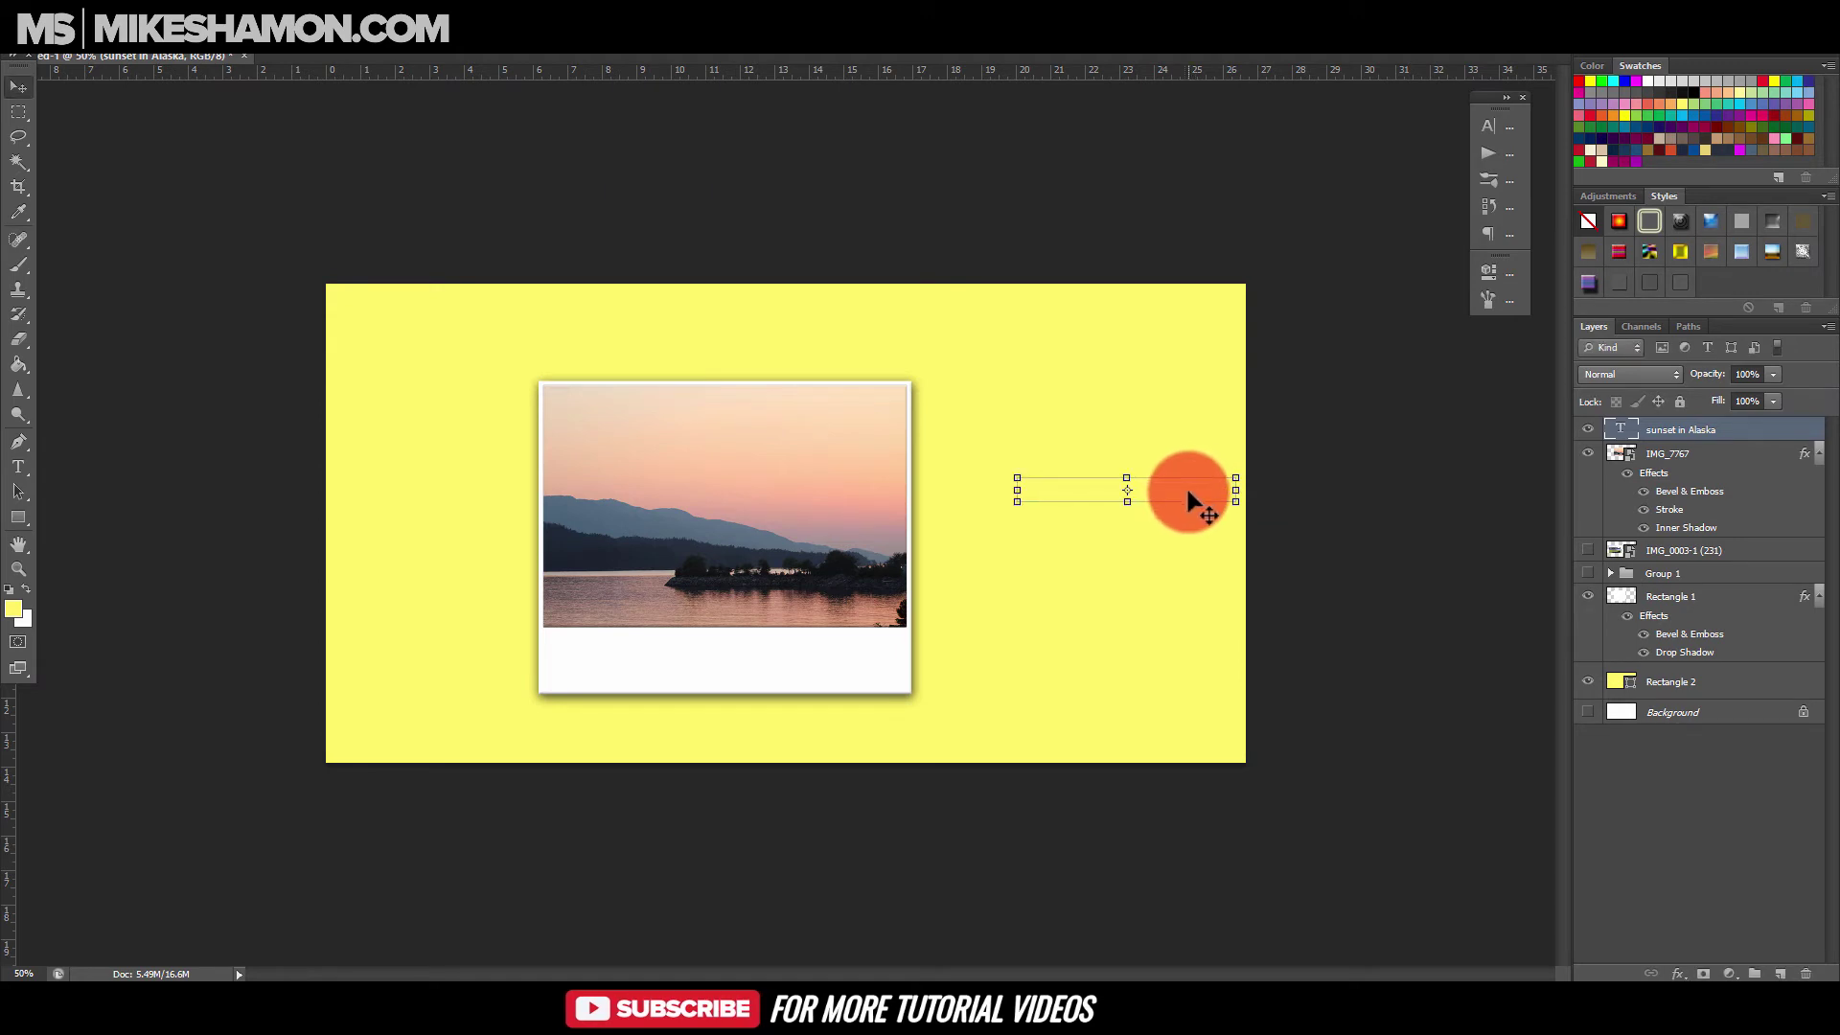
{"action": "left_click_drag", "start_coordinate": [844, 659], "coordinate": [767, 660]}
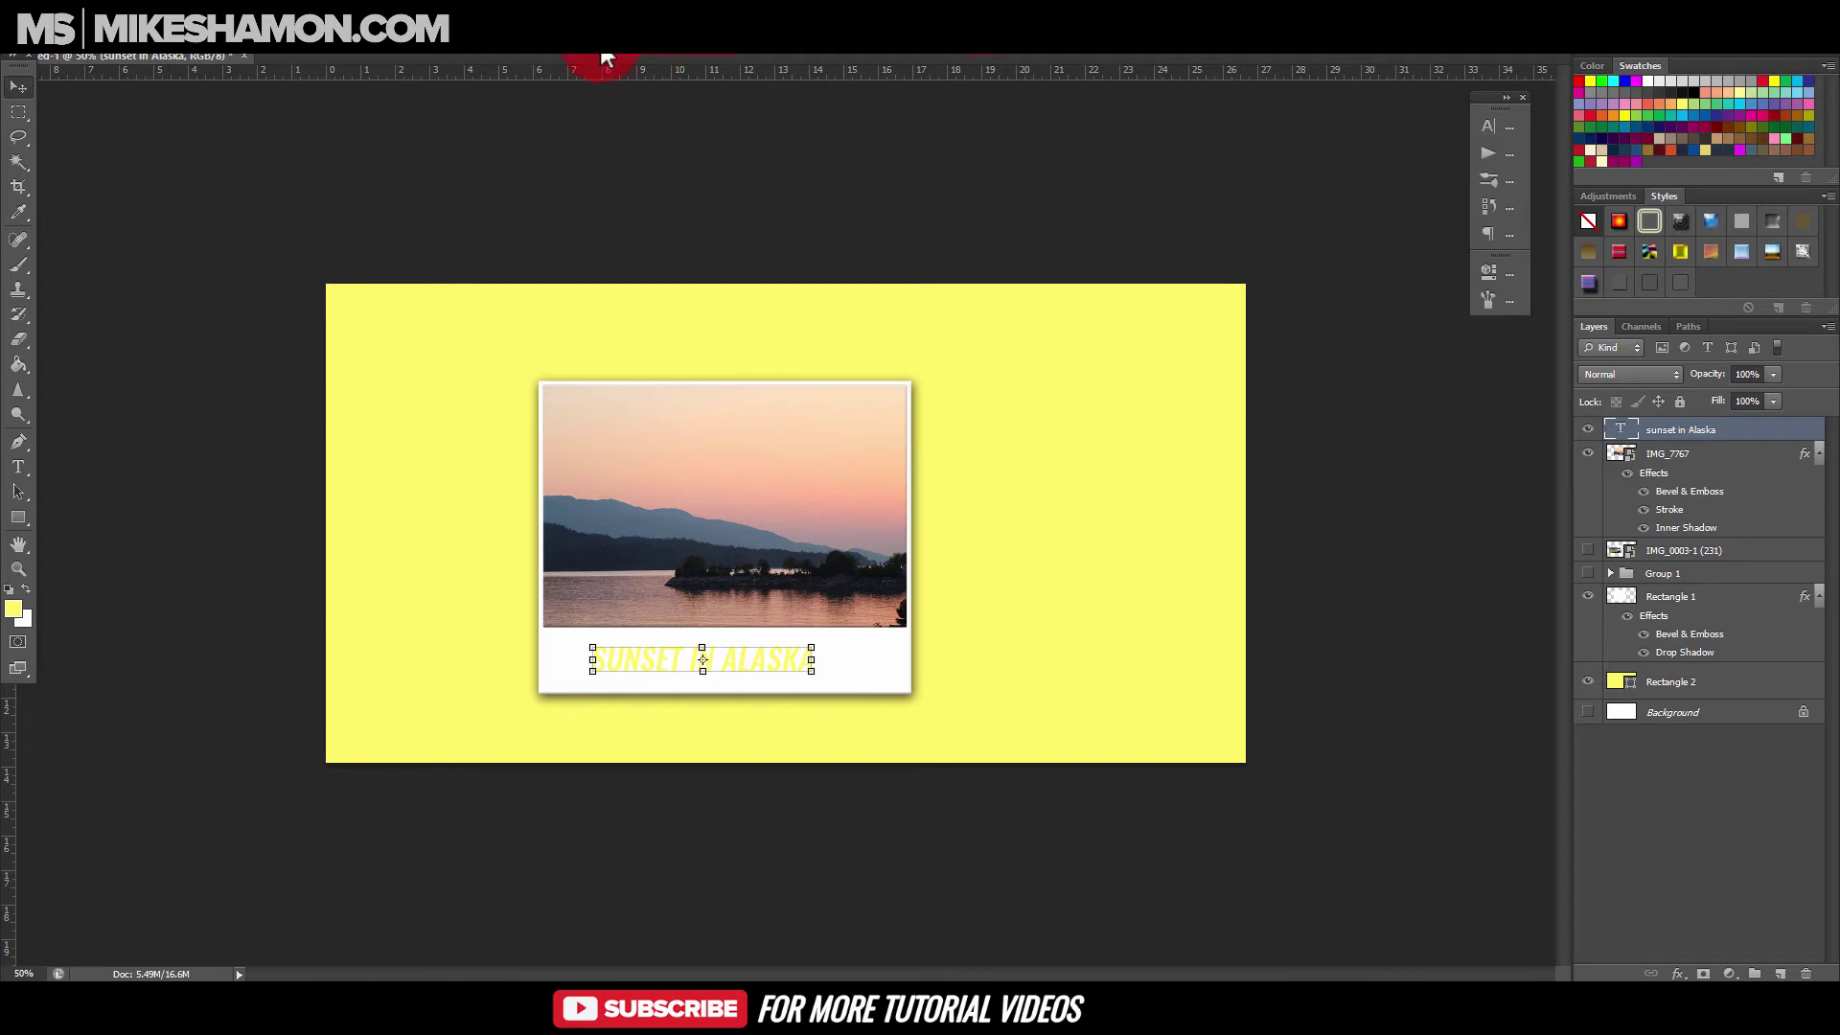
Try the LolaLola script font on the caption text.
{"action": "left_click", "coordinate": [1495, 132]}
{"action": "left_click", "coordinate": [1338, 137]}
{"action": "left_click", "coordinate": [1367, 134]}
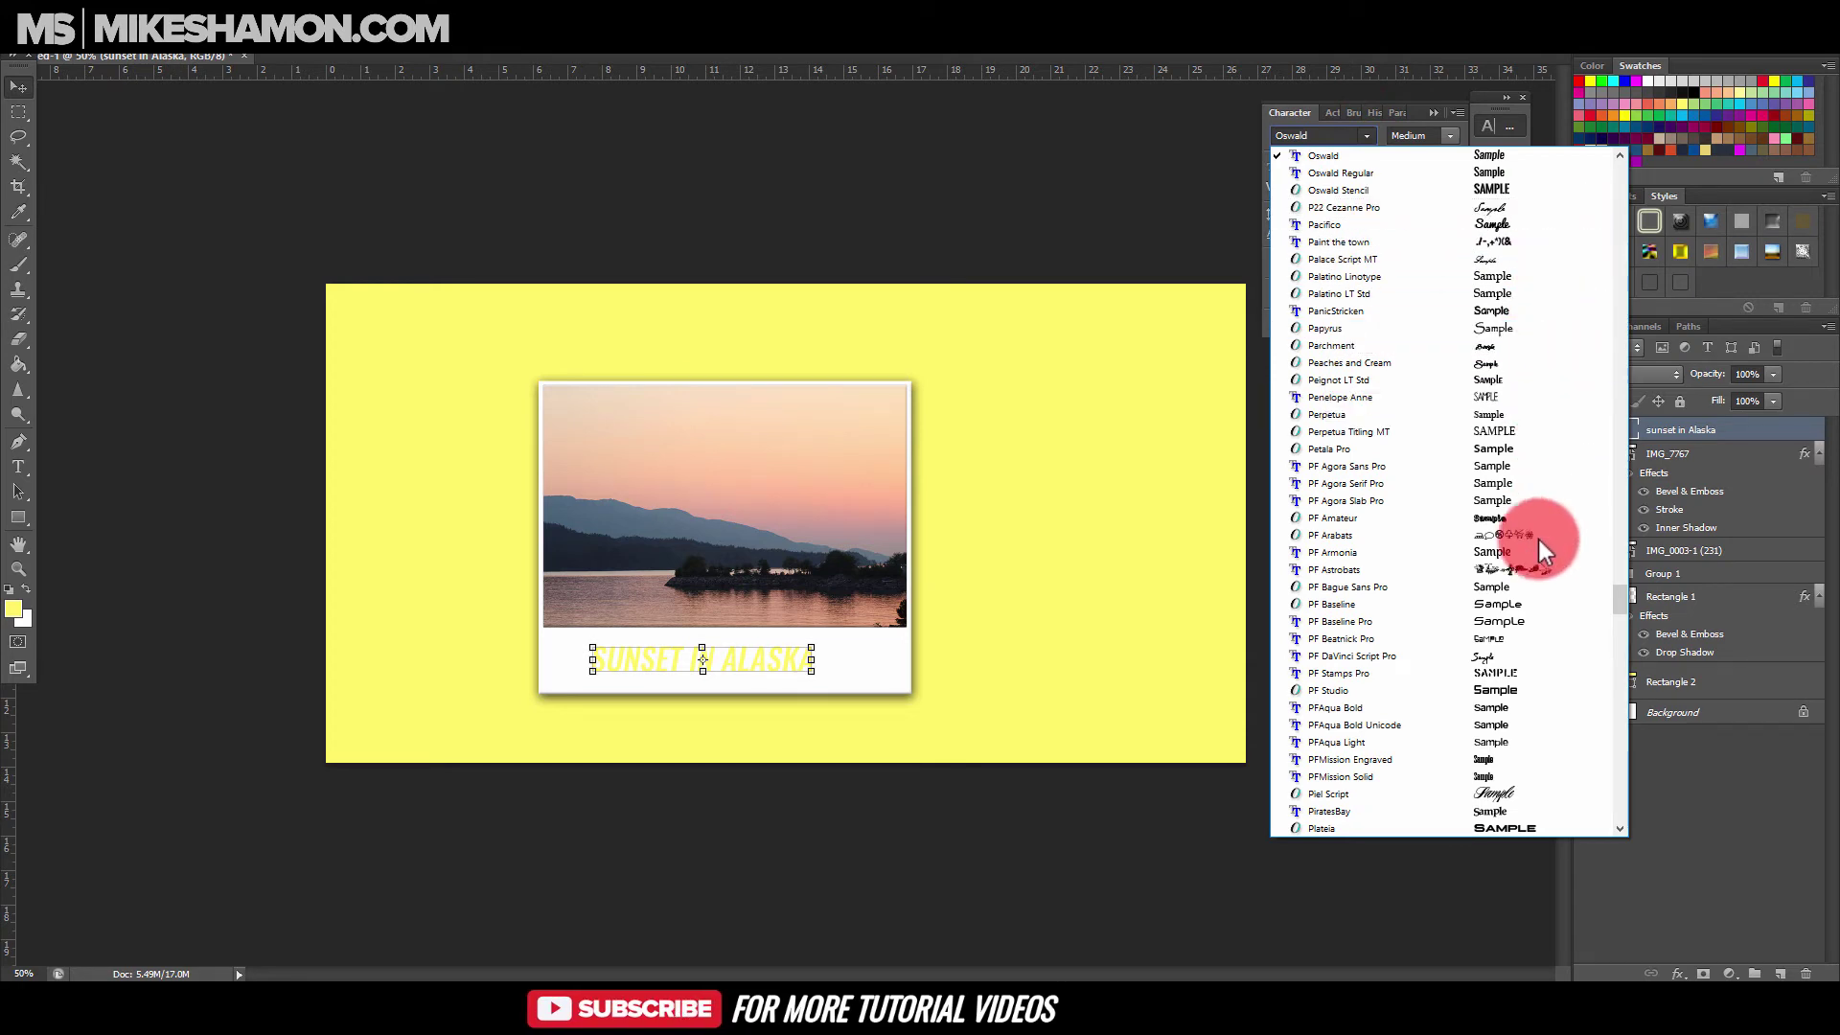
{"action": "scroll", "coordinate": [1530, 722], "scroll_direction": "down", "scroll_amount": 5}
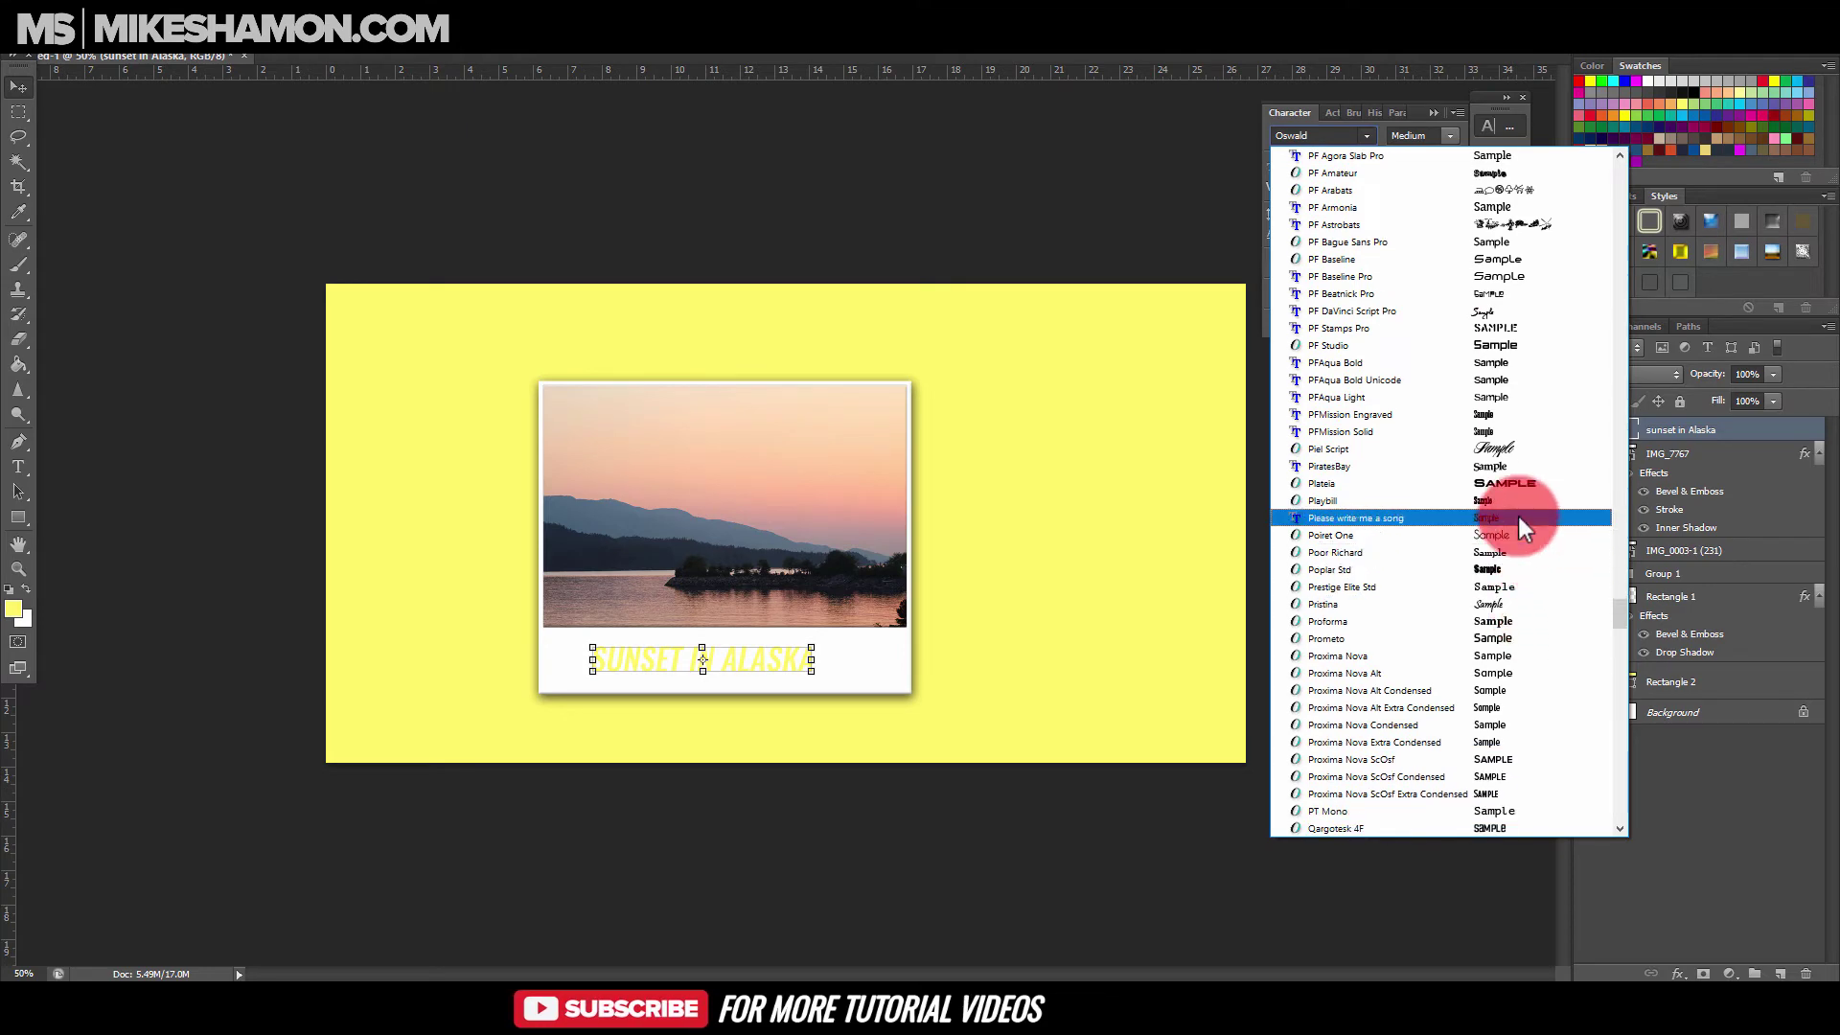
{"action": "left_click", "coordinate": [1513, 503]}
Set the caption's text color to black (000000).
{"action": "left_click", "coordinate": [1434, 237]}
{"action": "key", "text": "Return"}
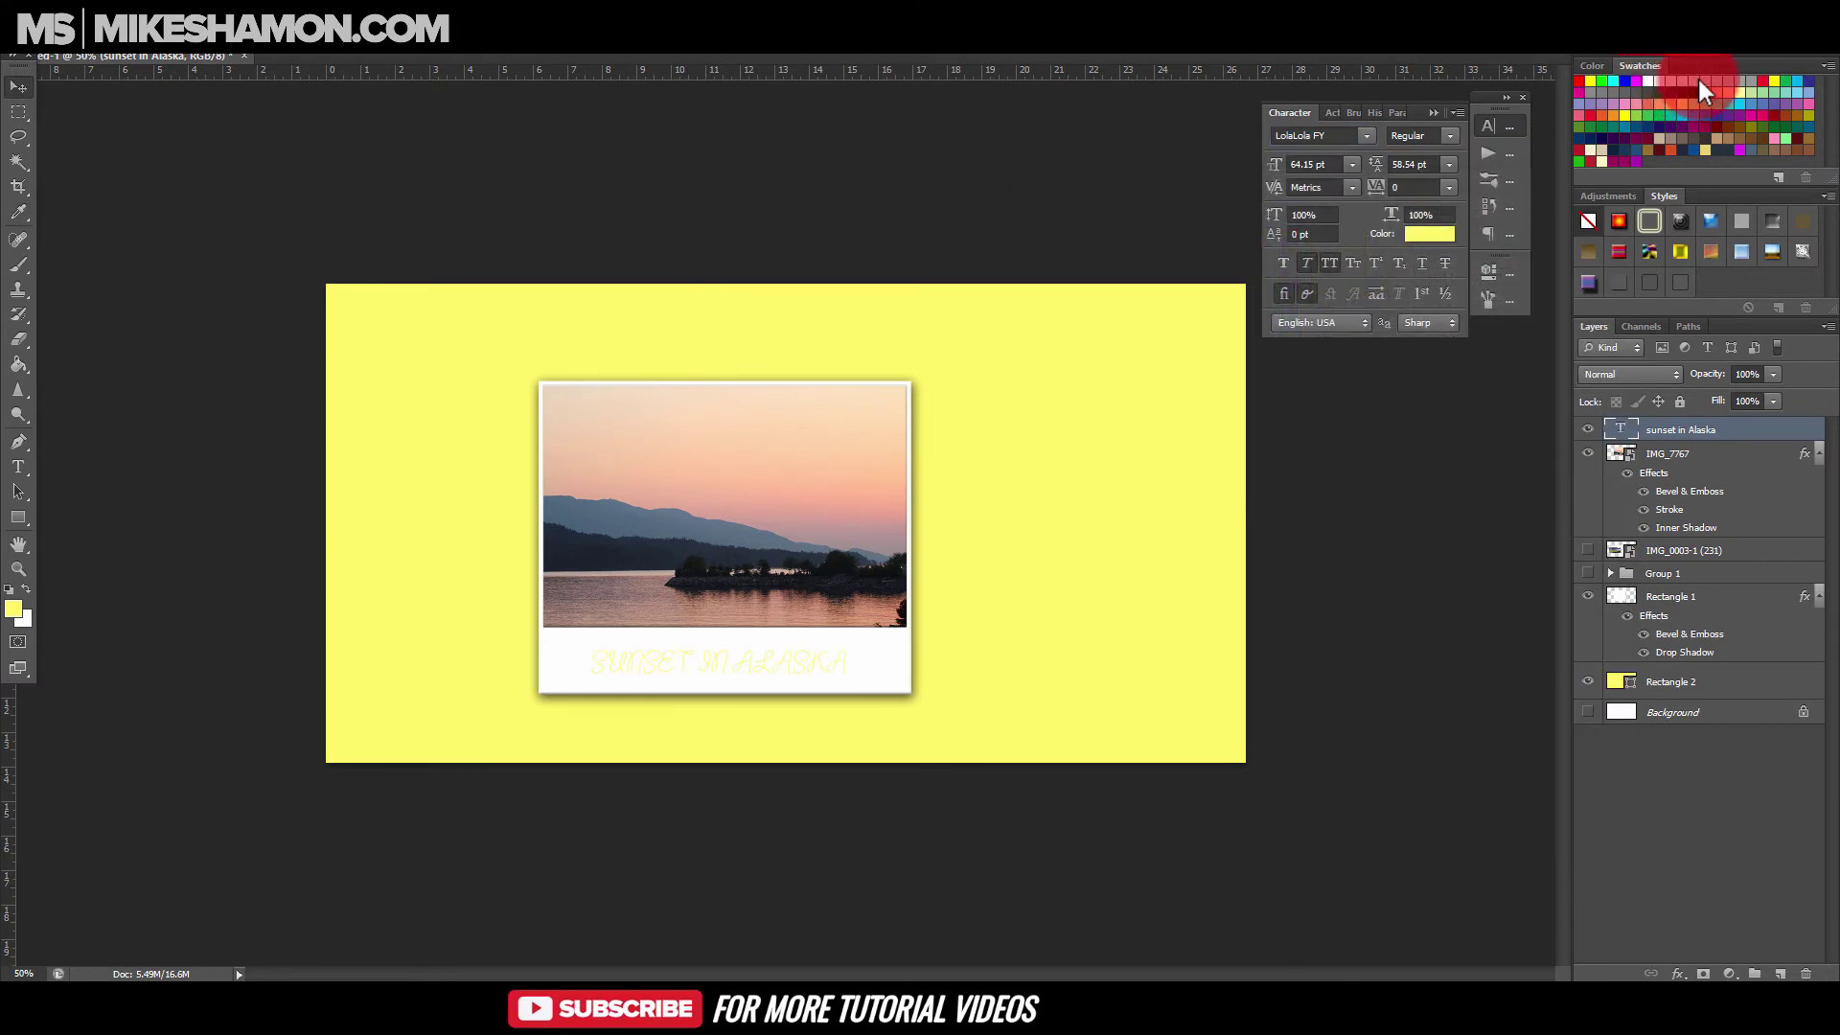
{"action": "left_click", "coordinate": [1430, 238]}
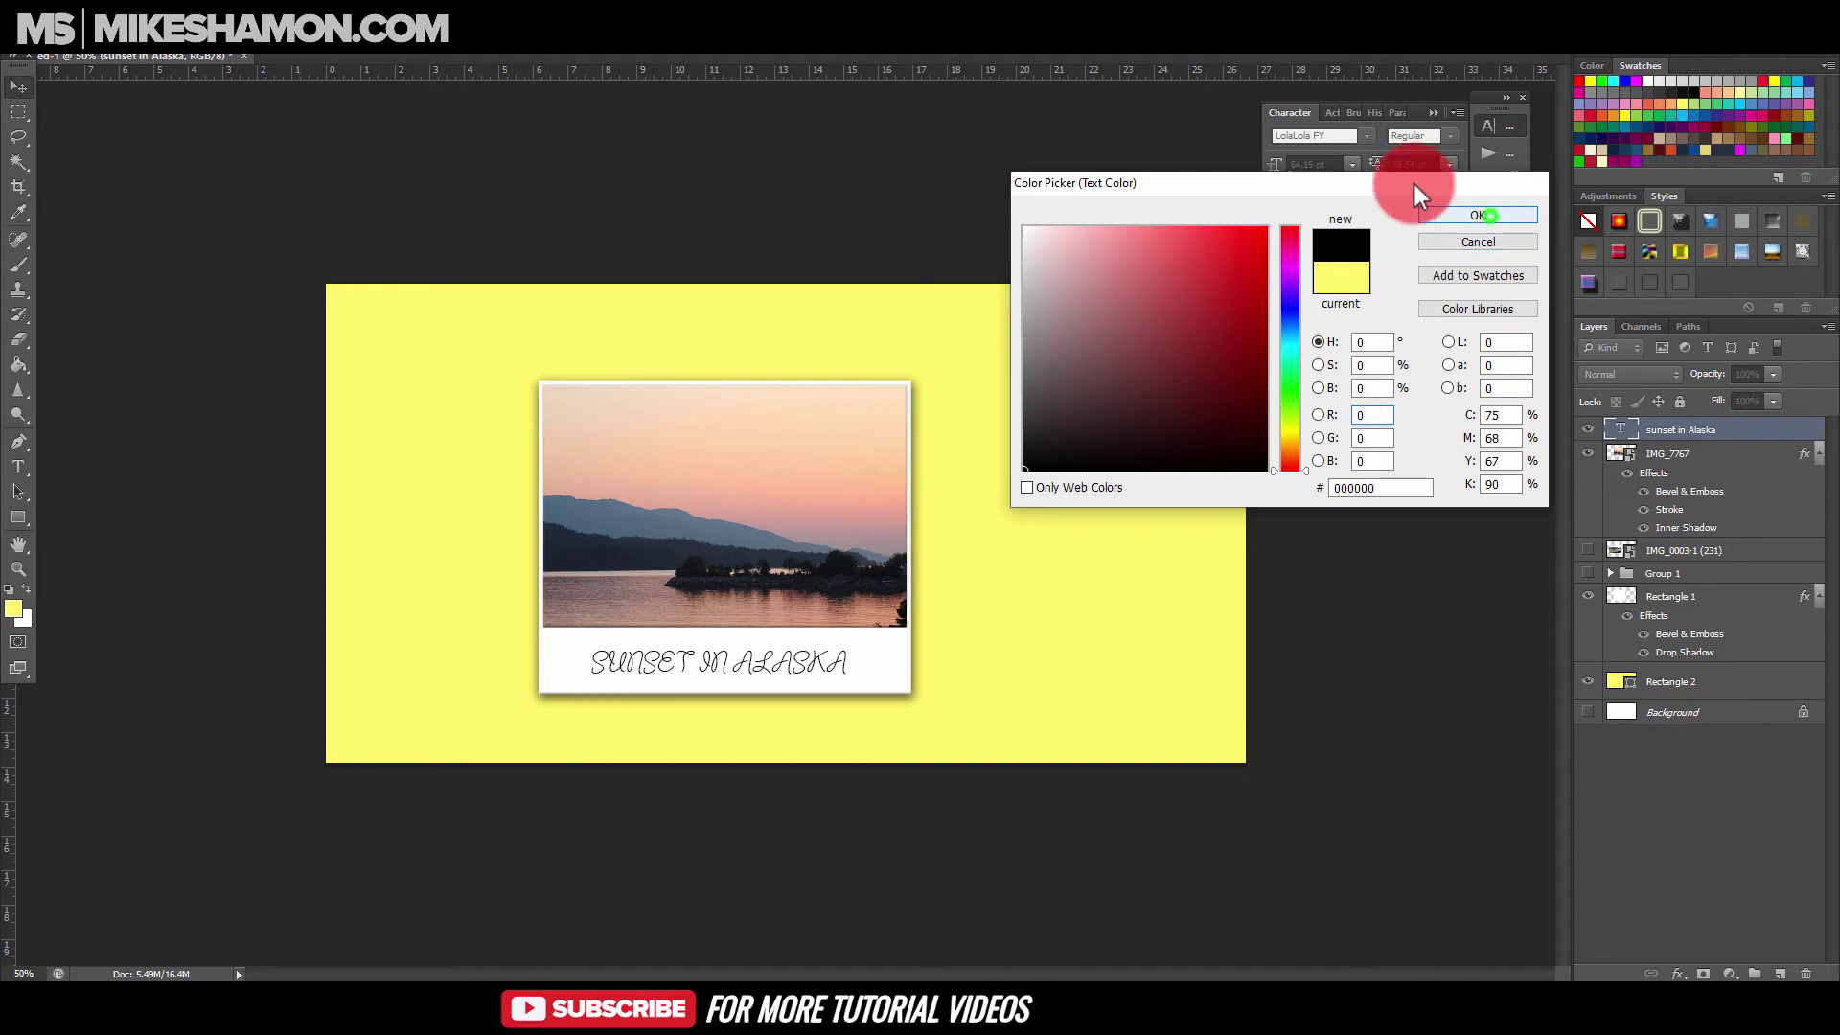
{"action": "left_click", "coordinate": [1449, 202]}
Set the caption as "Sunset in Alaska" in the A little sunshine font at 100.78 pt.
{"action": "left_click", "coordinate": [1363, 135]}
{"action": "scroll", "coordinate": [1436, 441], "scroll_direction": "up", "scroll_amount": 10}
{"action": "left_click", "coordinate": [1428, 534]}
{"action": "left_click_drag", "start_coordinate": [792, 649], "coordinate": [799, 669]}
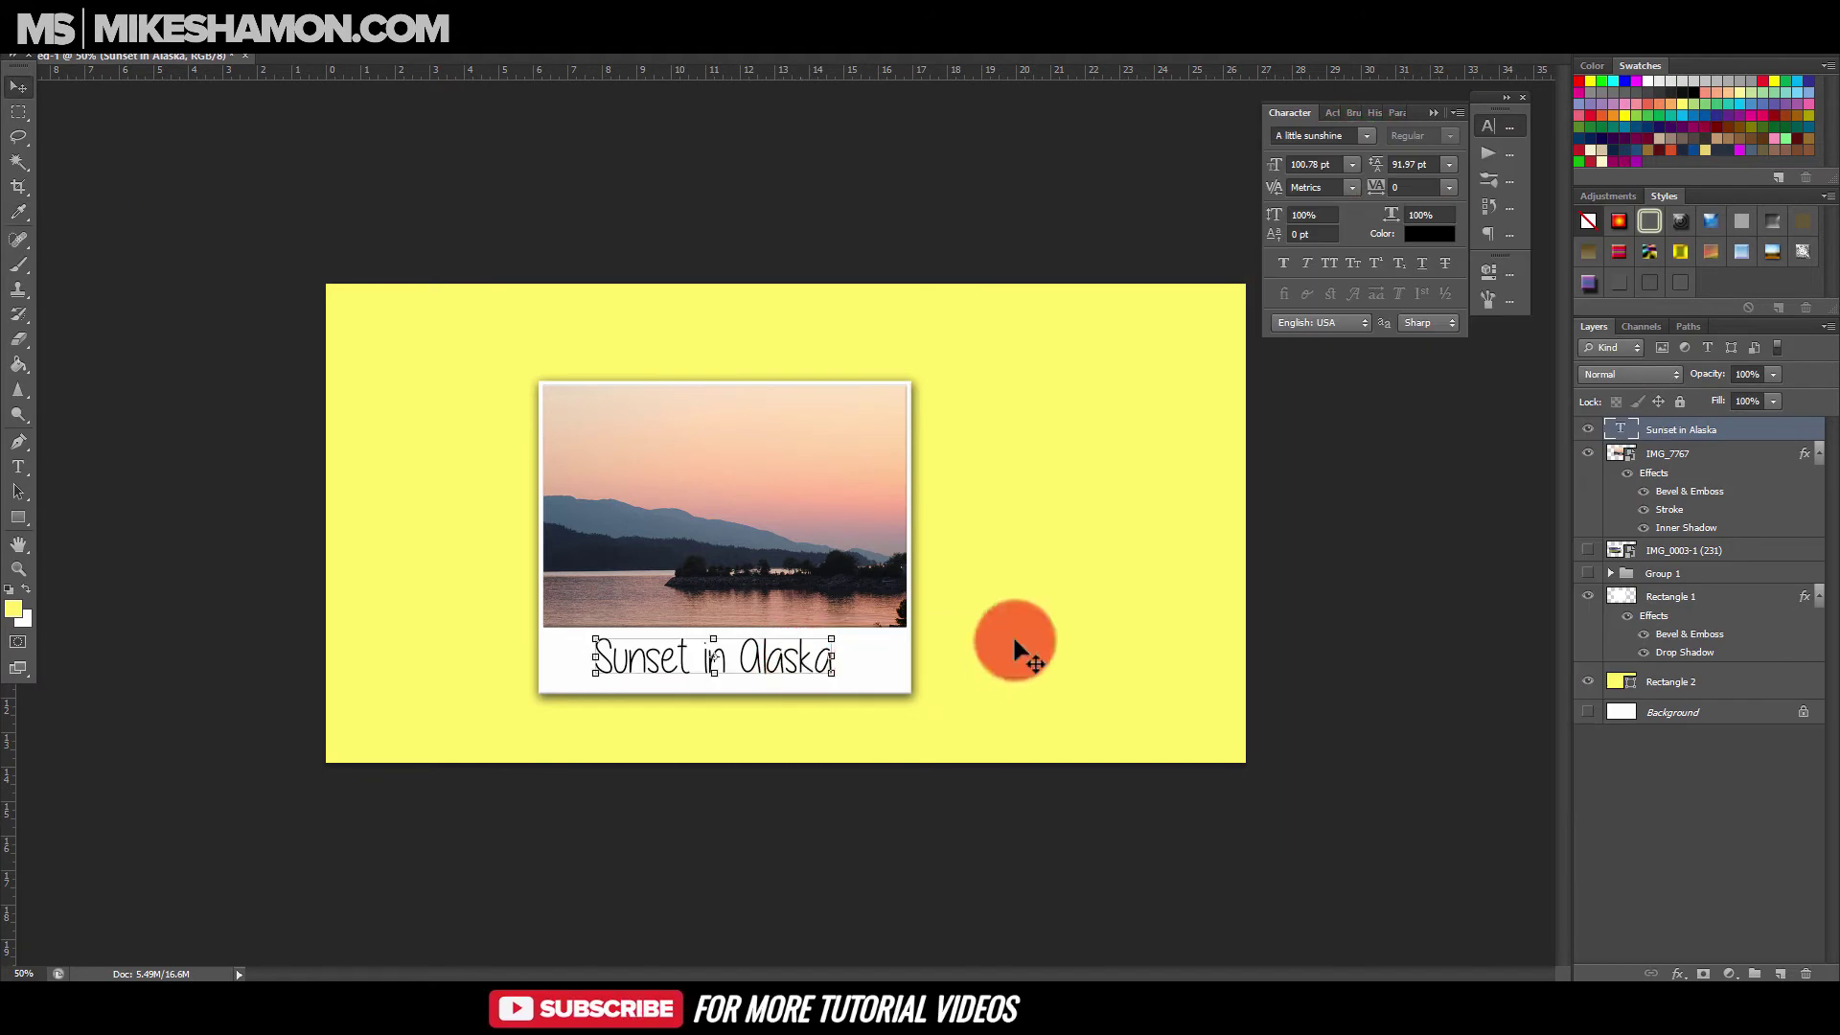
Nudge the "Sunset in Alaska" caption slightly down within the frame's white strip.
{"action": "key", "text": "Down"}
{"action": "key", "text": "Down"}
{"action": "key", "text": "Down"}
{"action": "key", "text": "Down"}
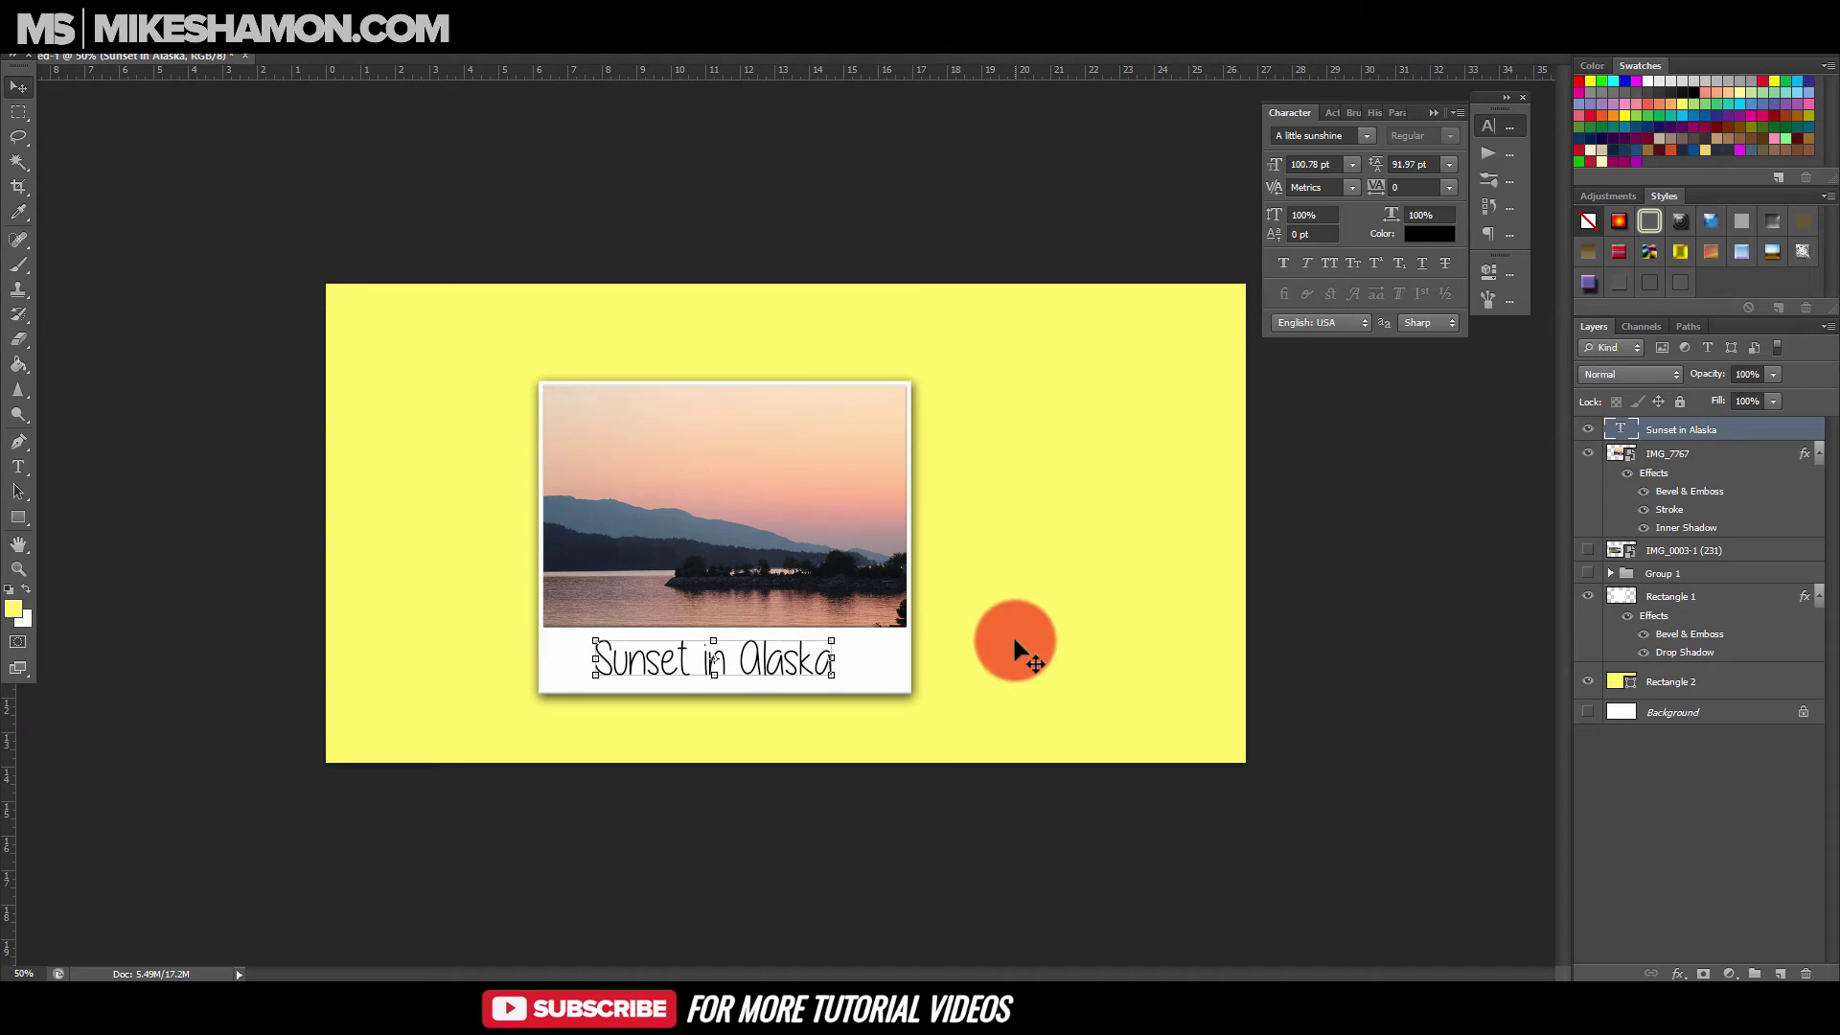
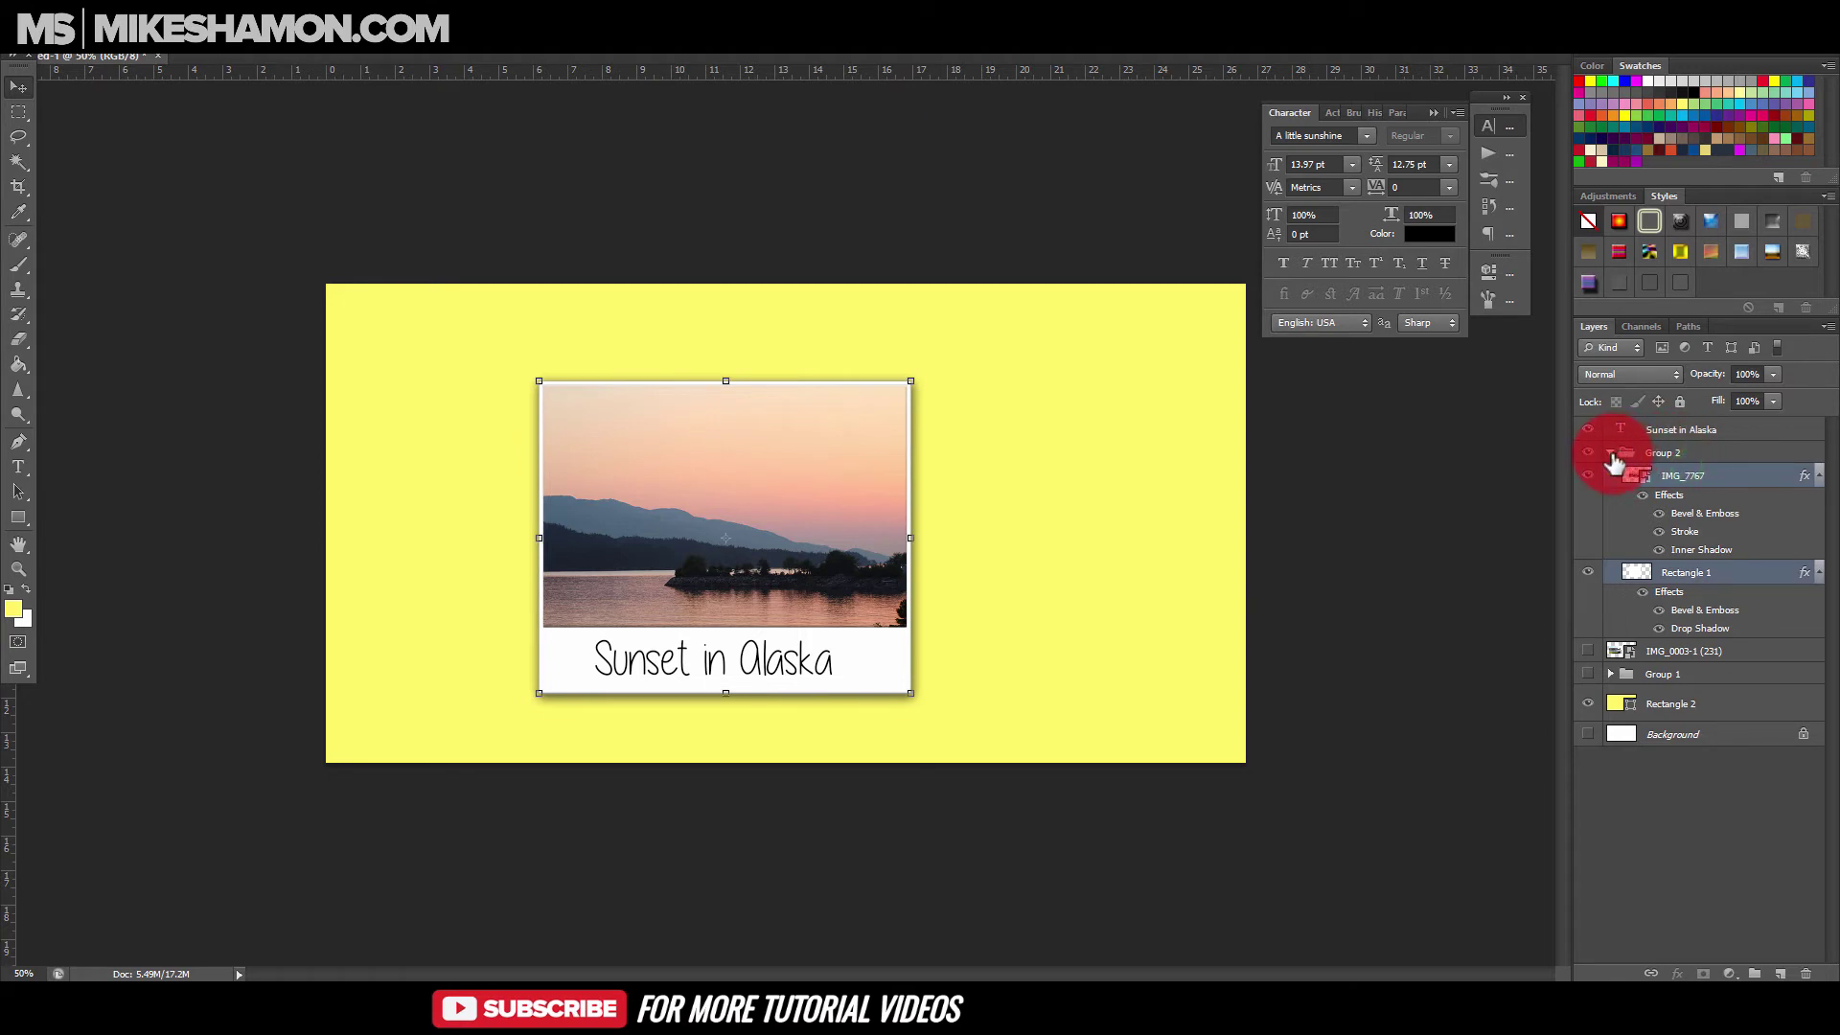
Collapse and hide Group 2 and show the IMG_0003-1 (231) lake photo instead.
{"action": "left_click", "coordinate": [1611, 453]}
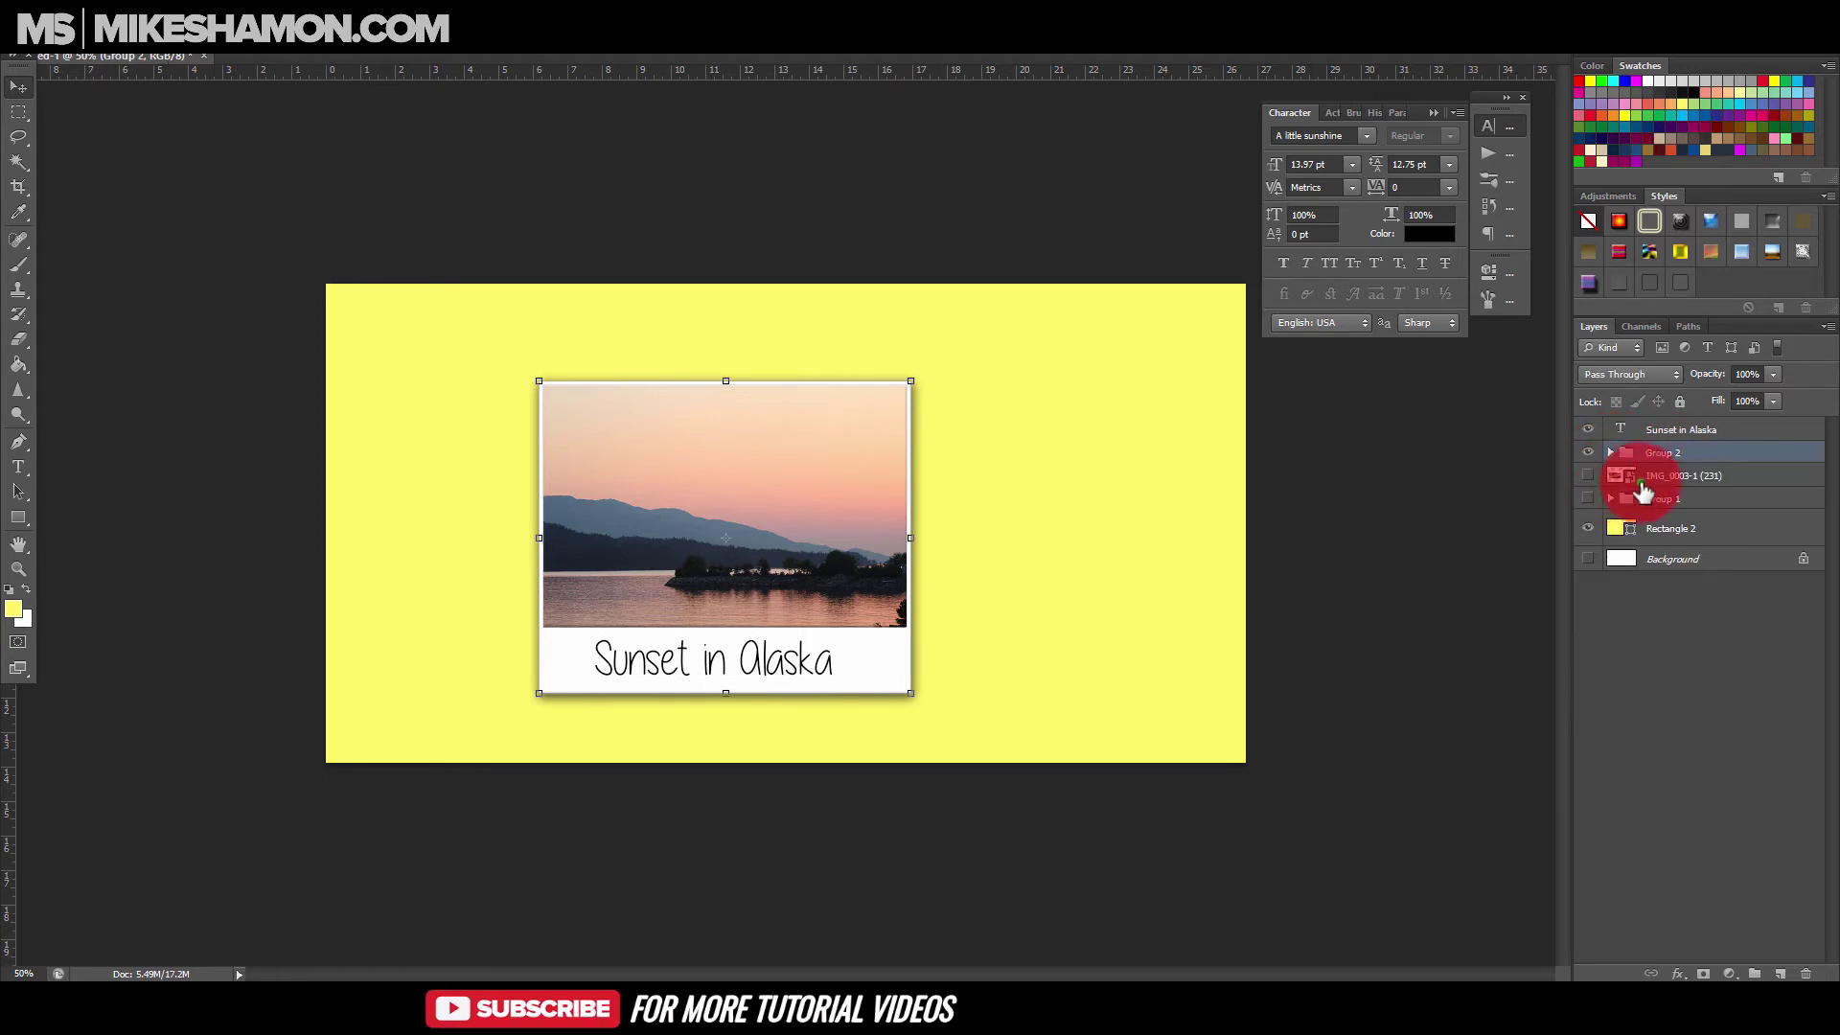
{"action": "left_click", "coordinate": [1641, 477]}
{"action": "left_click", "coordinate": [1588, 475]}
{"action": "left_click", "coordinate": [1588, 453]}
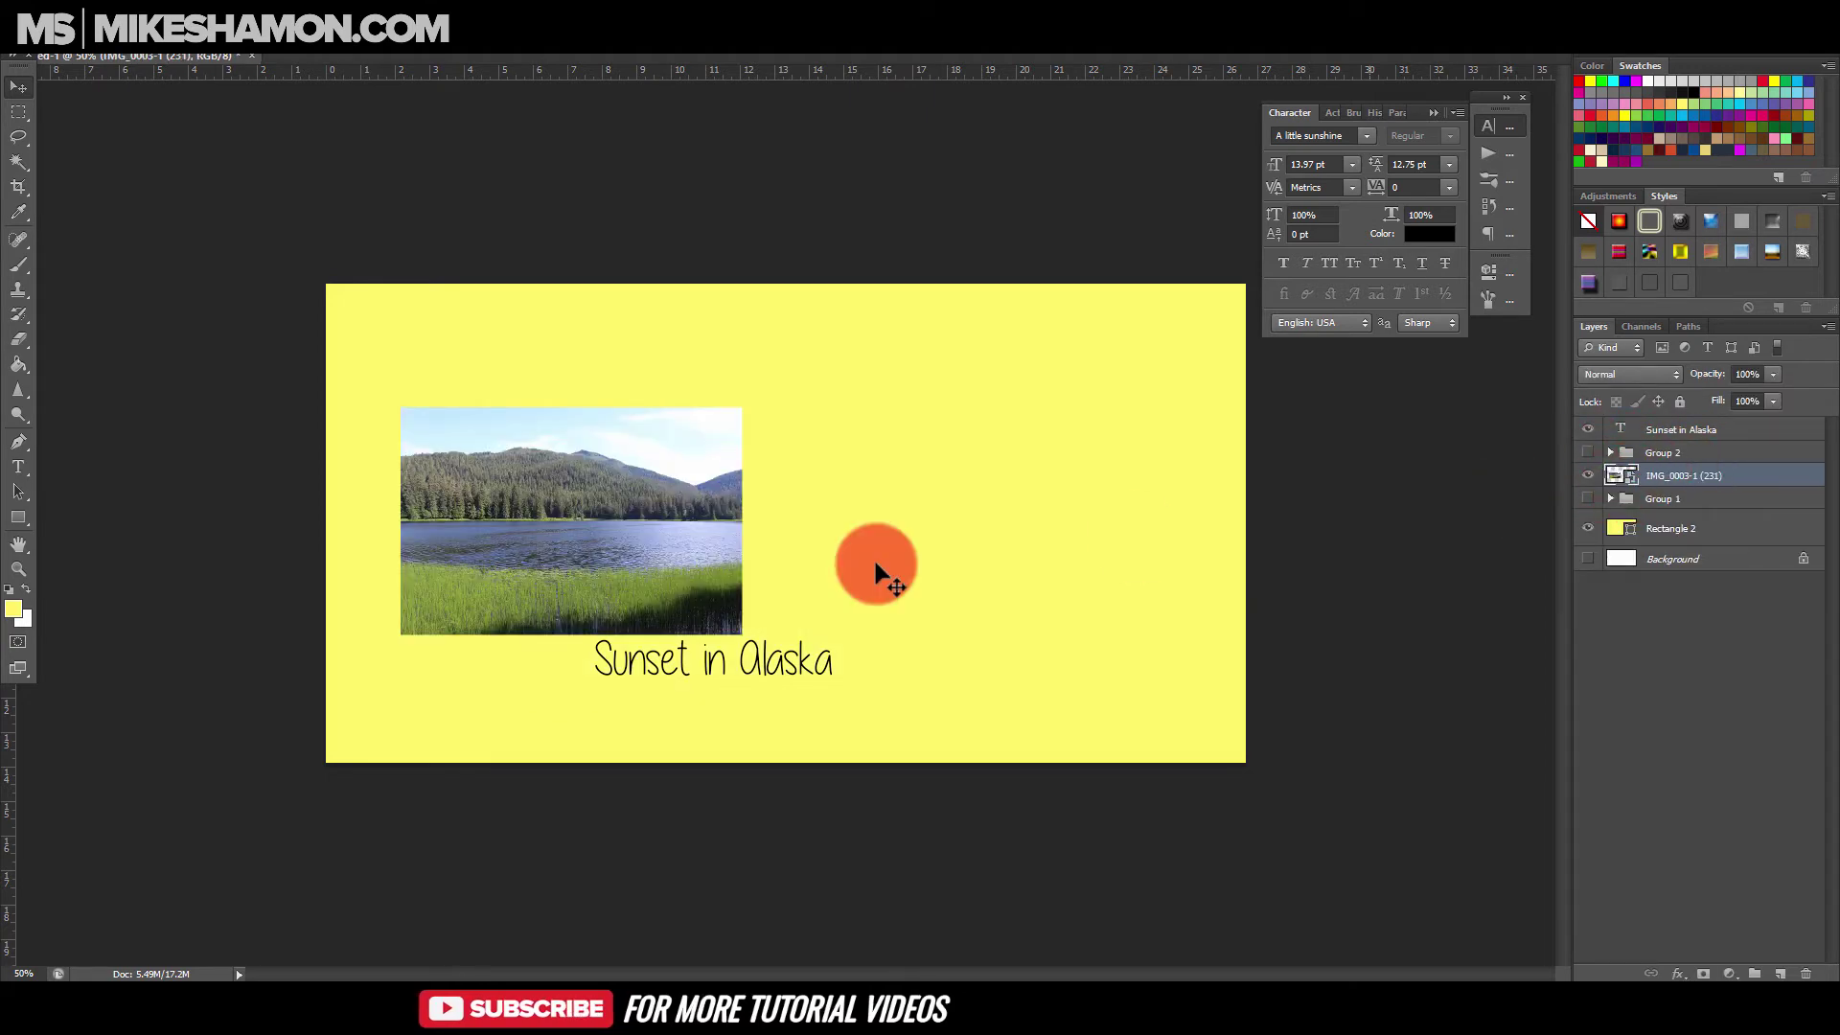
Move the "Sunset in Alaska" text layer into the hidden Group 2.
{"action": "left_click_drag", "start_coordinate": [1693, 439], "coordinate": [1678, 462]}
{"action": "left_click_drag", "start_coordinate": [686, 510], "coordinate": [891, 511]}
Move the IMG_0003-1 (231) lake photo to the horizontal center of the yellow canvas, keeping its size.
{"action": "left_click", "coordinate": [1623, 454]}
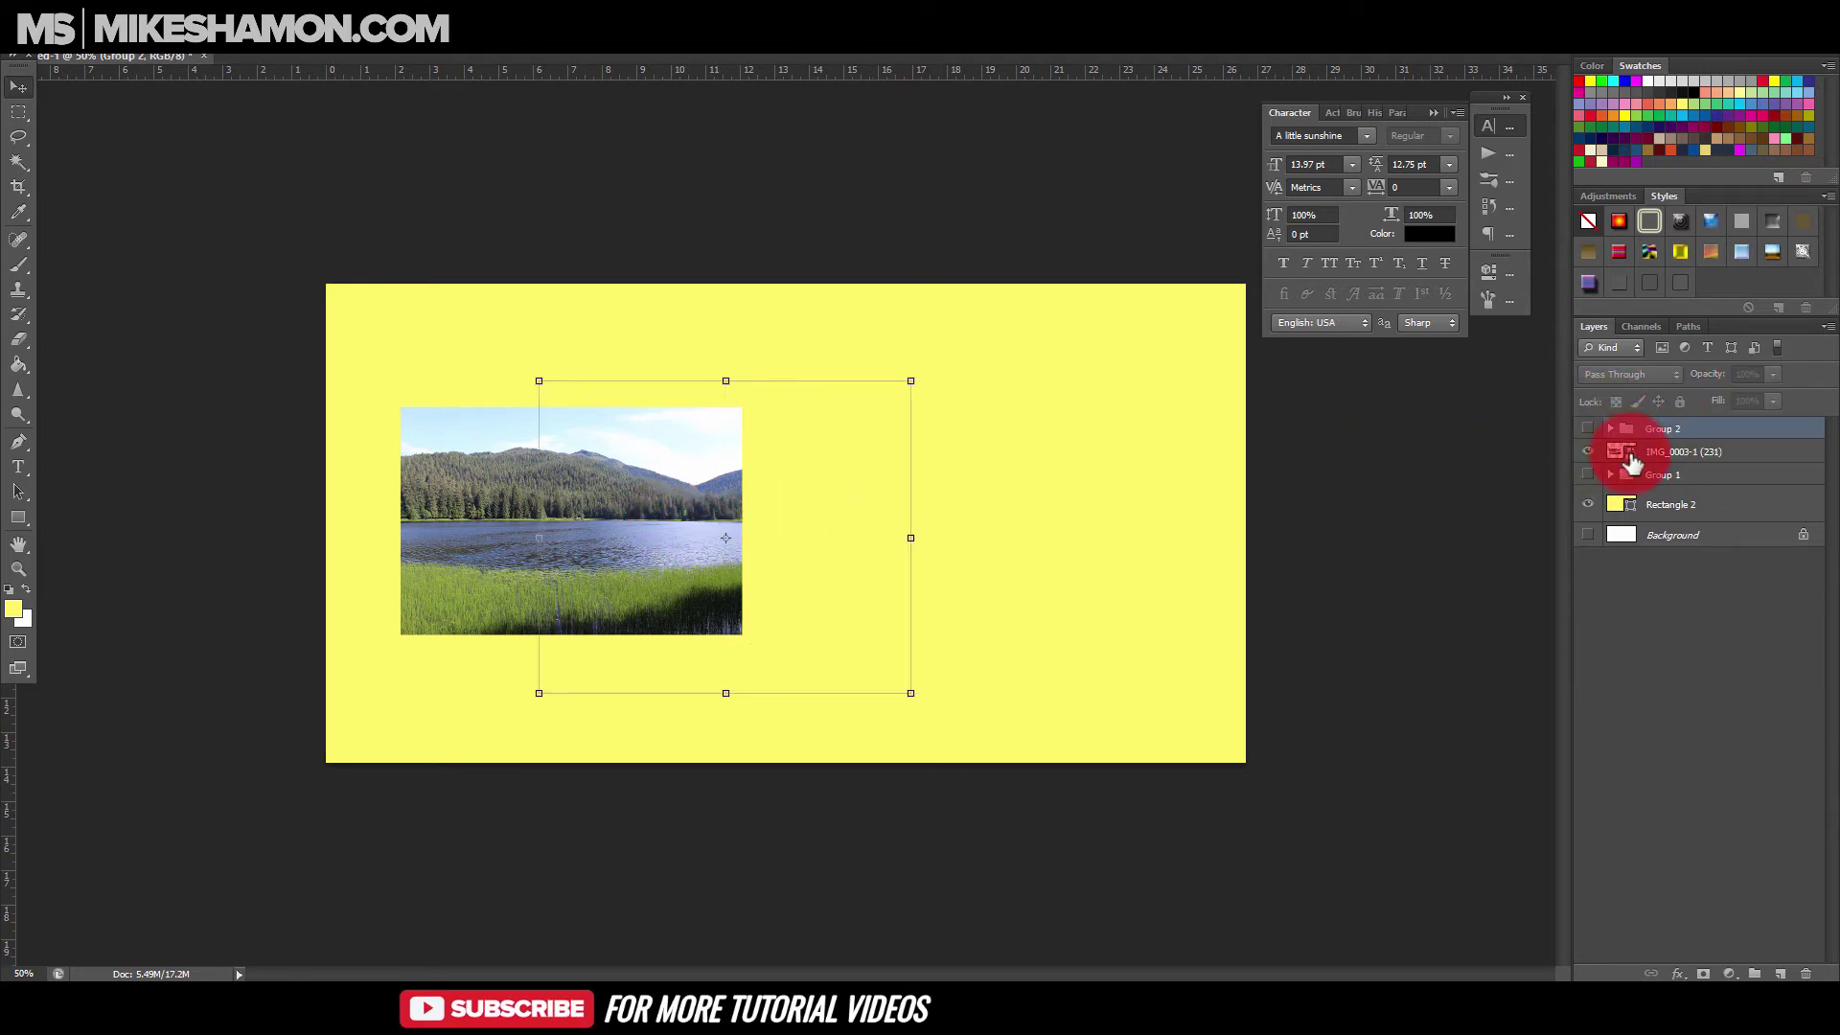
{"action": "left_click", "coordinate": [671, 453]}
{"action": "left_click_drag", "start_coordinate": [692, 474], "coordinate": [815, 434]}
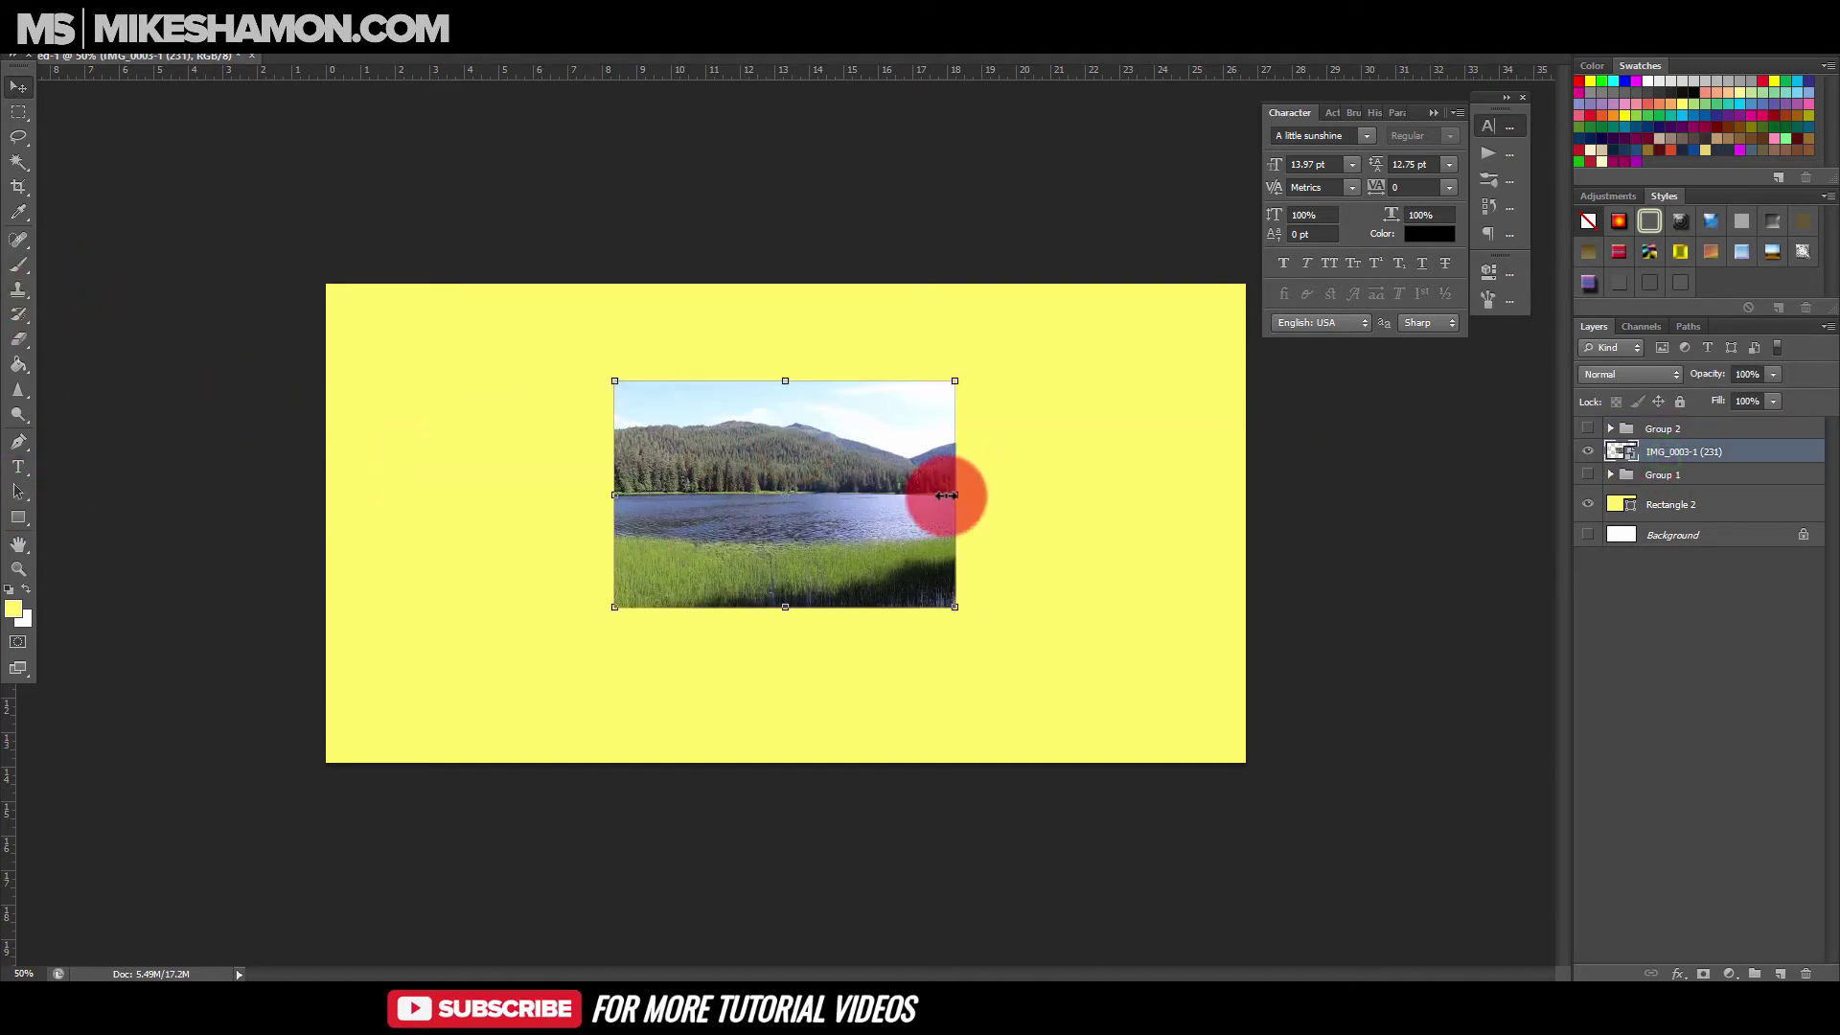
{"action": "mouse_move", "coordinate": [956, 494]}
{"action": "left_mouse_down"}
{"action": "mouse_move", "coordinate": [866, 495]}
{"action": "mouse_move", "coordinate": [1018, 499]}
{"action": "left_mouse_up"}
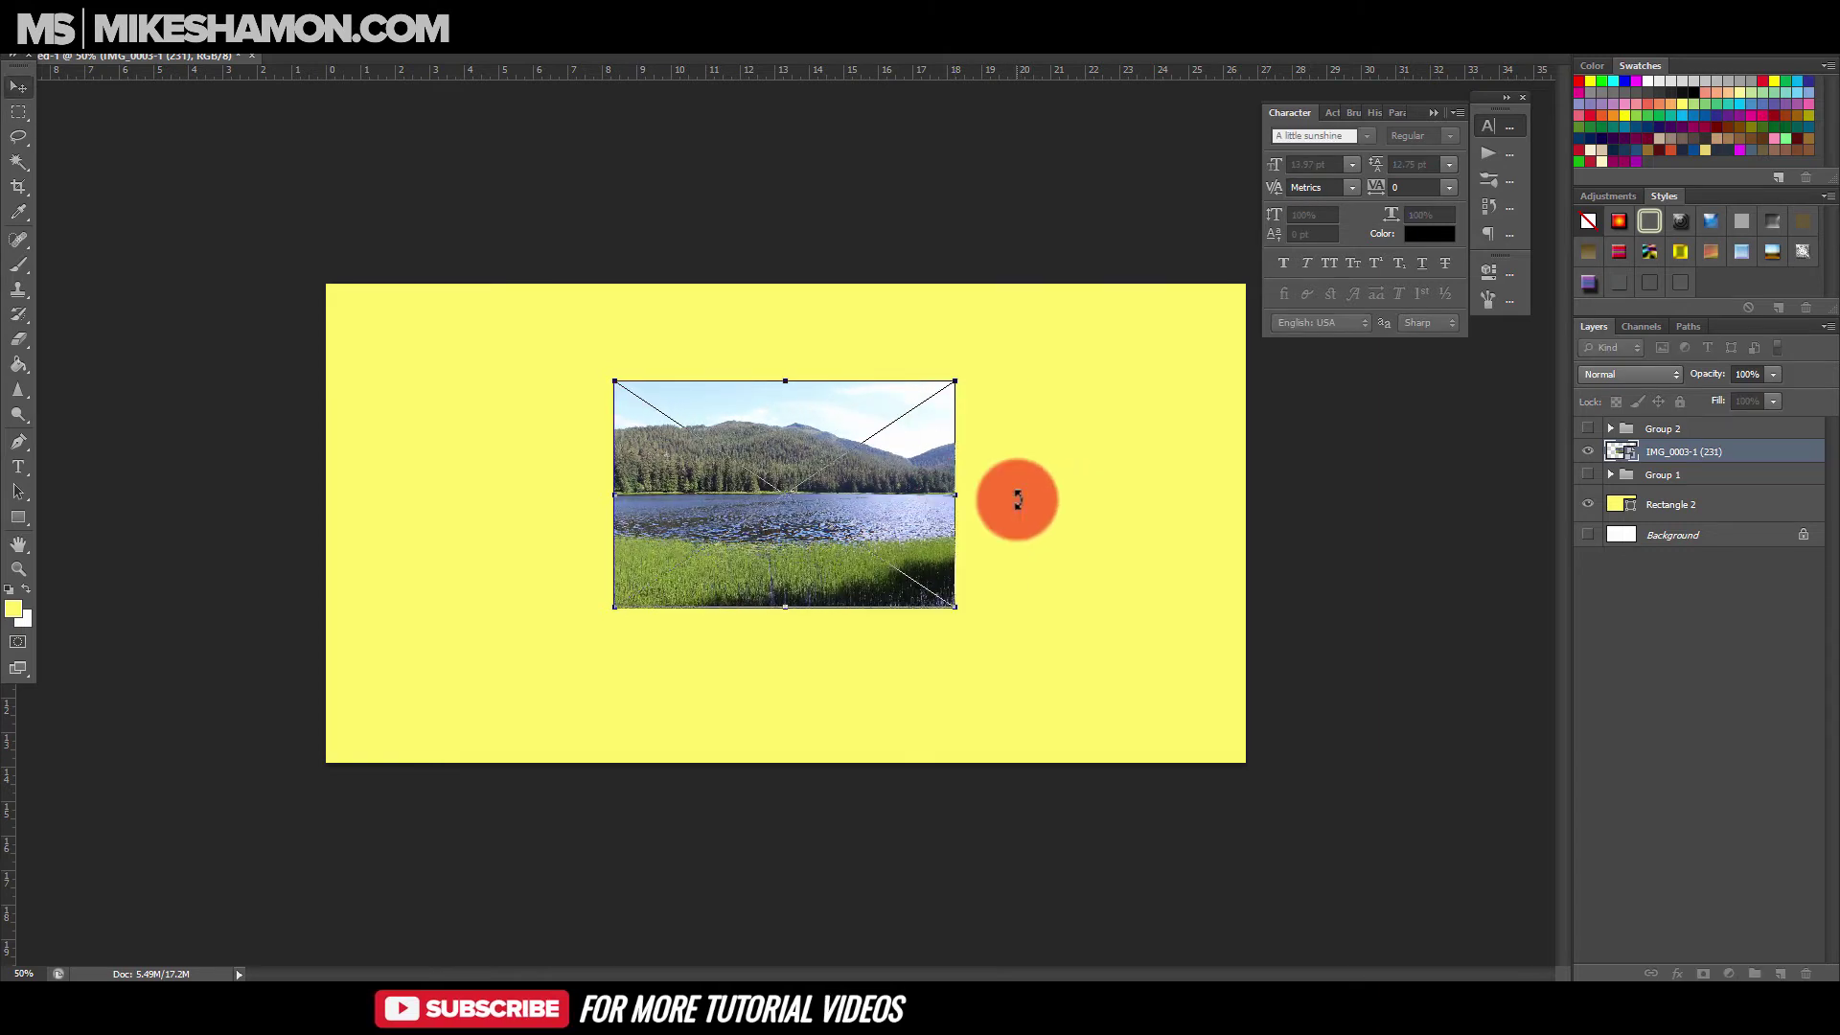
Choose the Rectangle tool and swap the colors so white is the foreground color.
{"action": "left_click", "coordinate": [18, 518]}
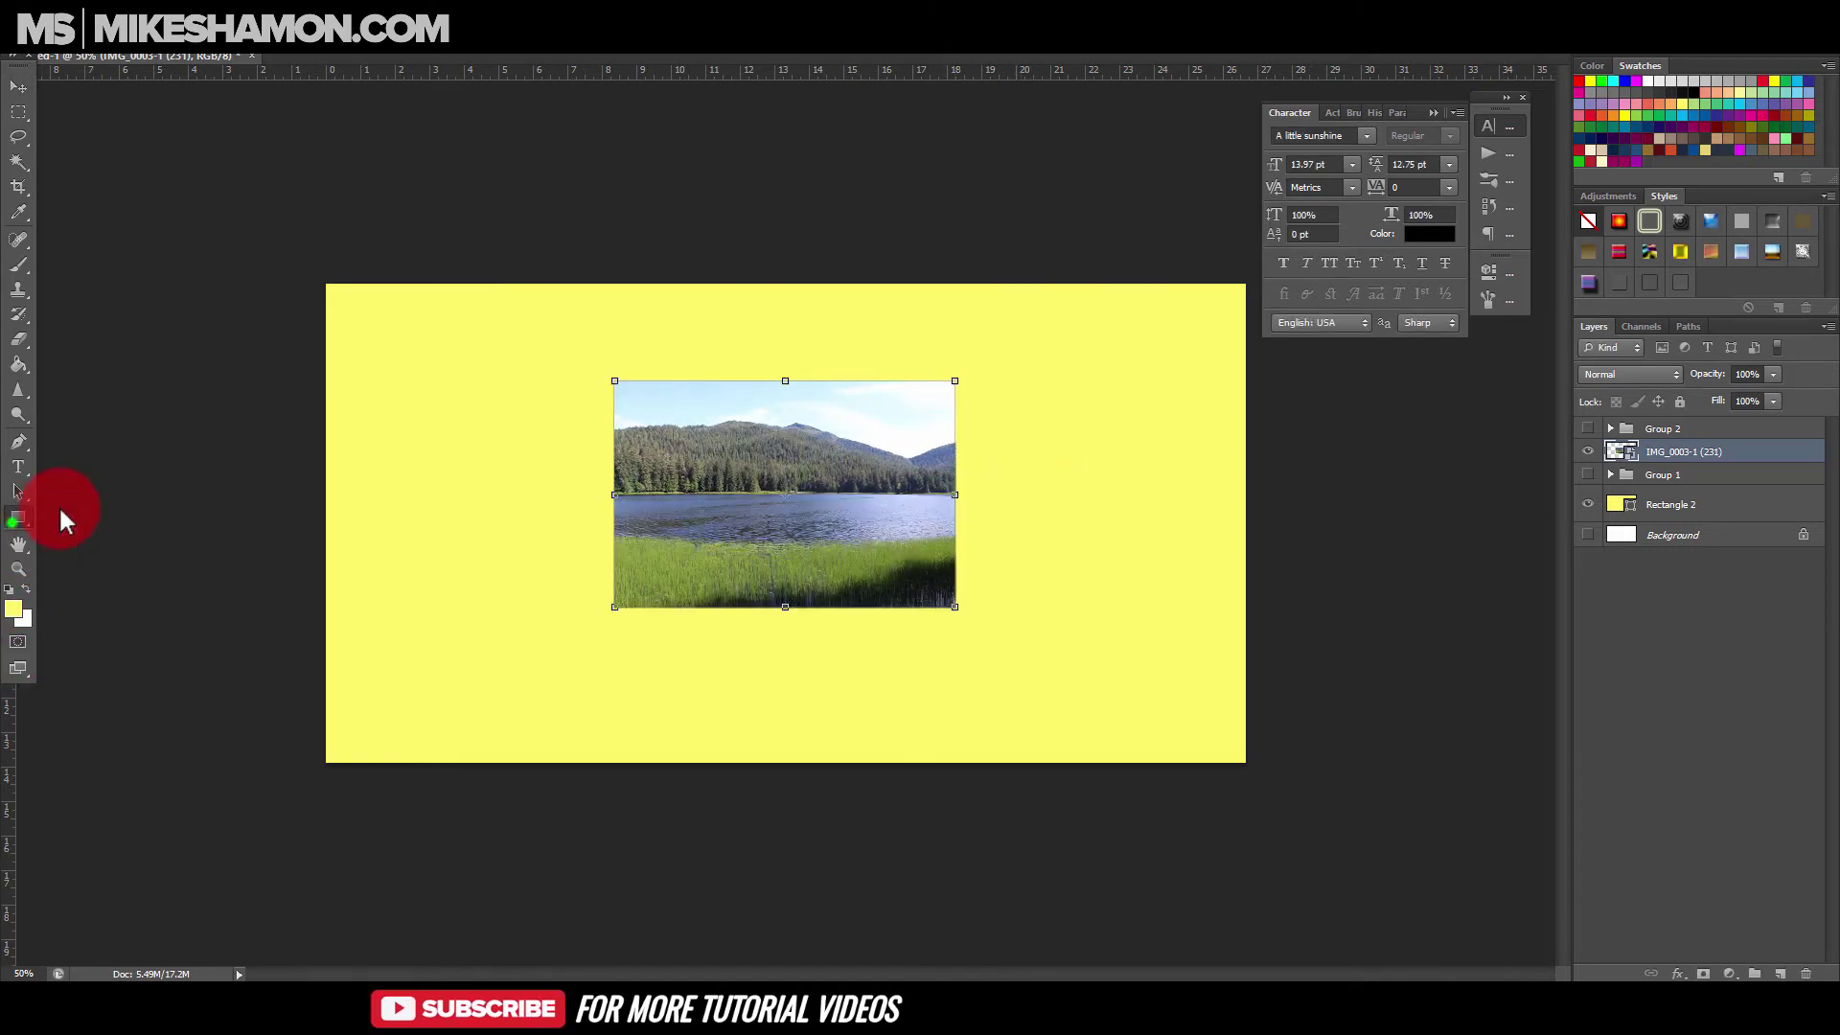
{"action": "left_click", "coordinate": [27, 594]}
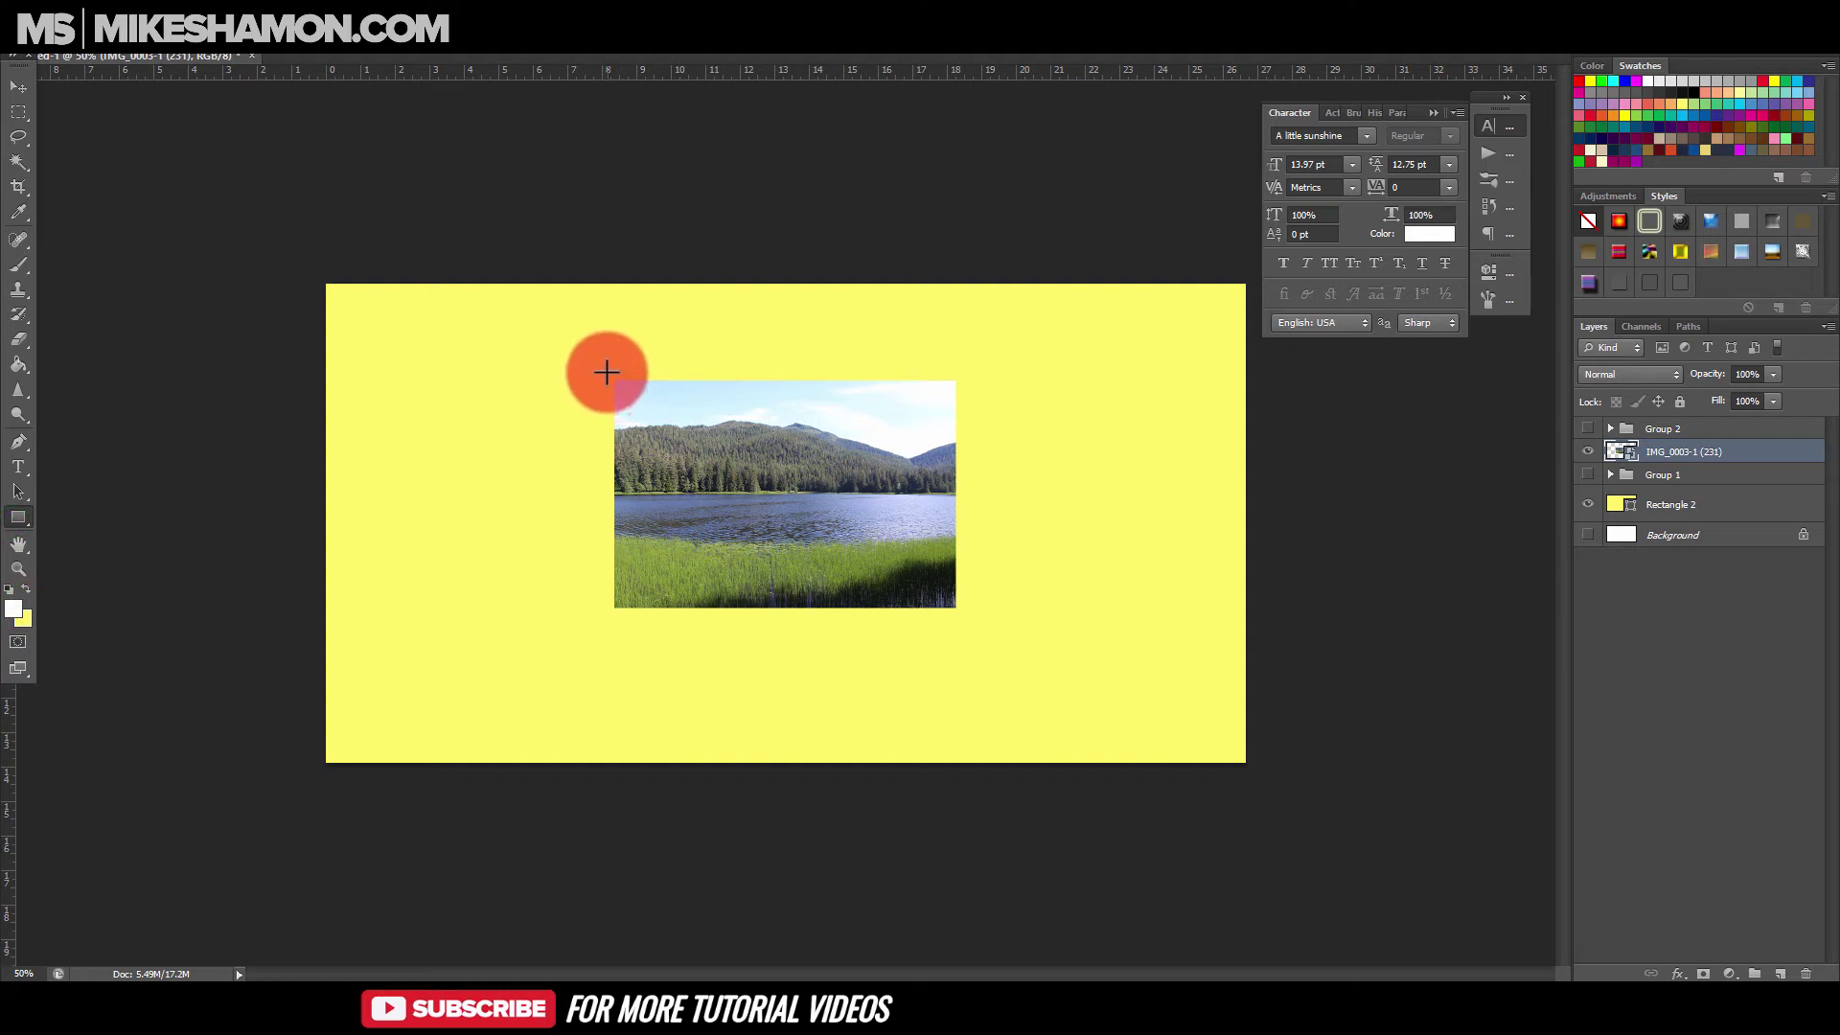
{"action": "left_click_drag", "start_coordinate": [610, 374], "coordinate": [970, 691]}
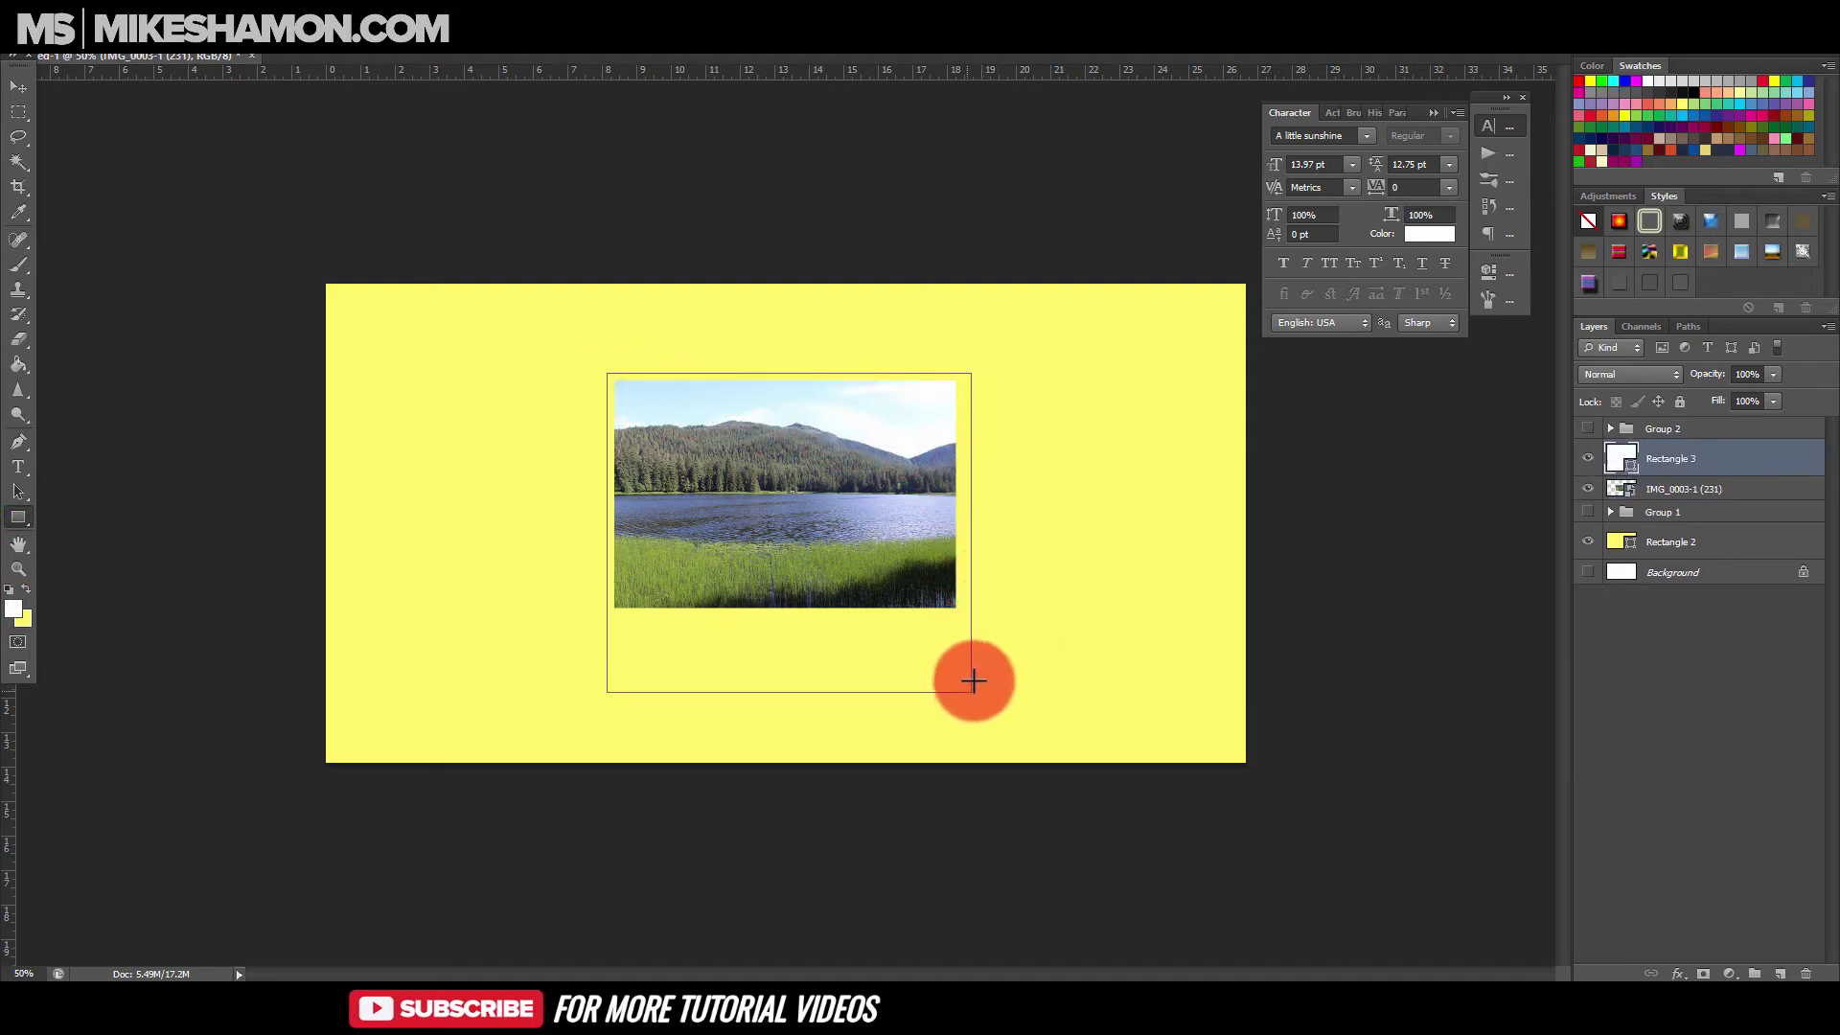
{"action": "left_click", "coordinate": [18, 87]}
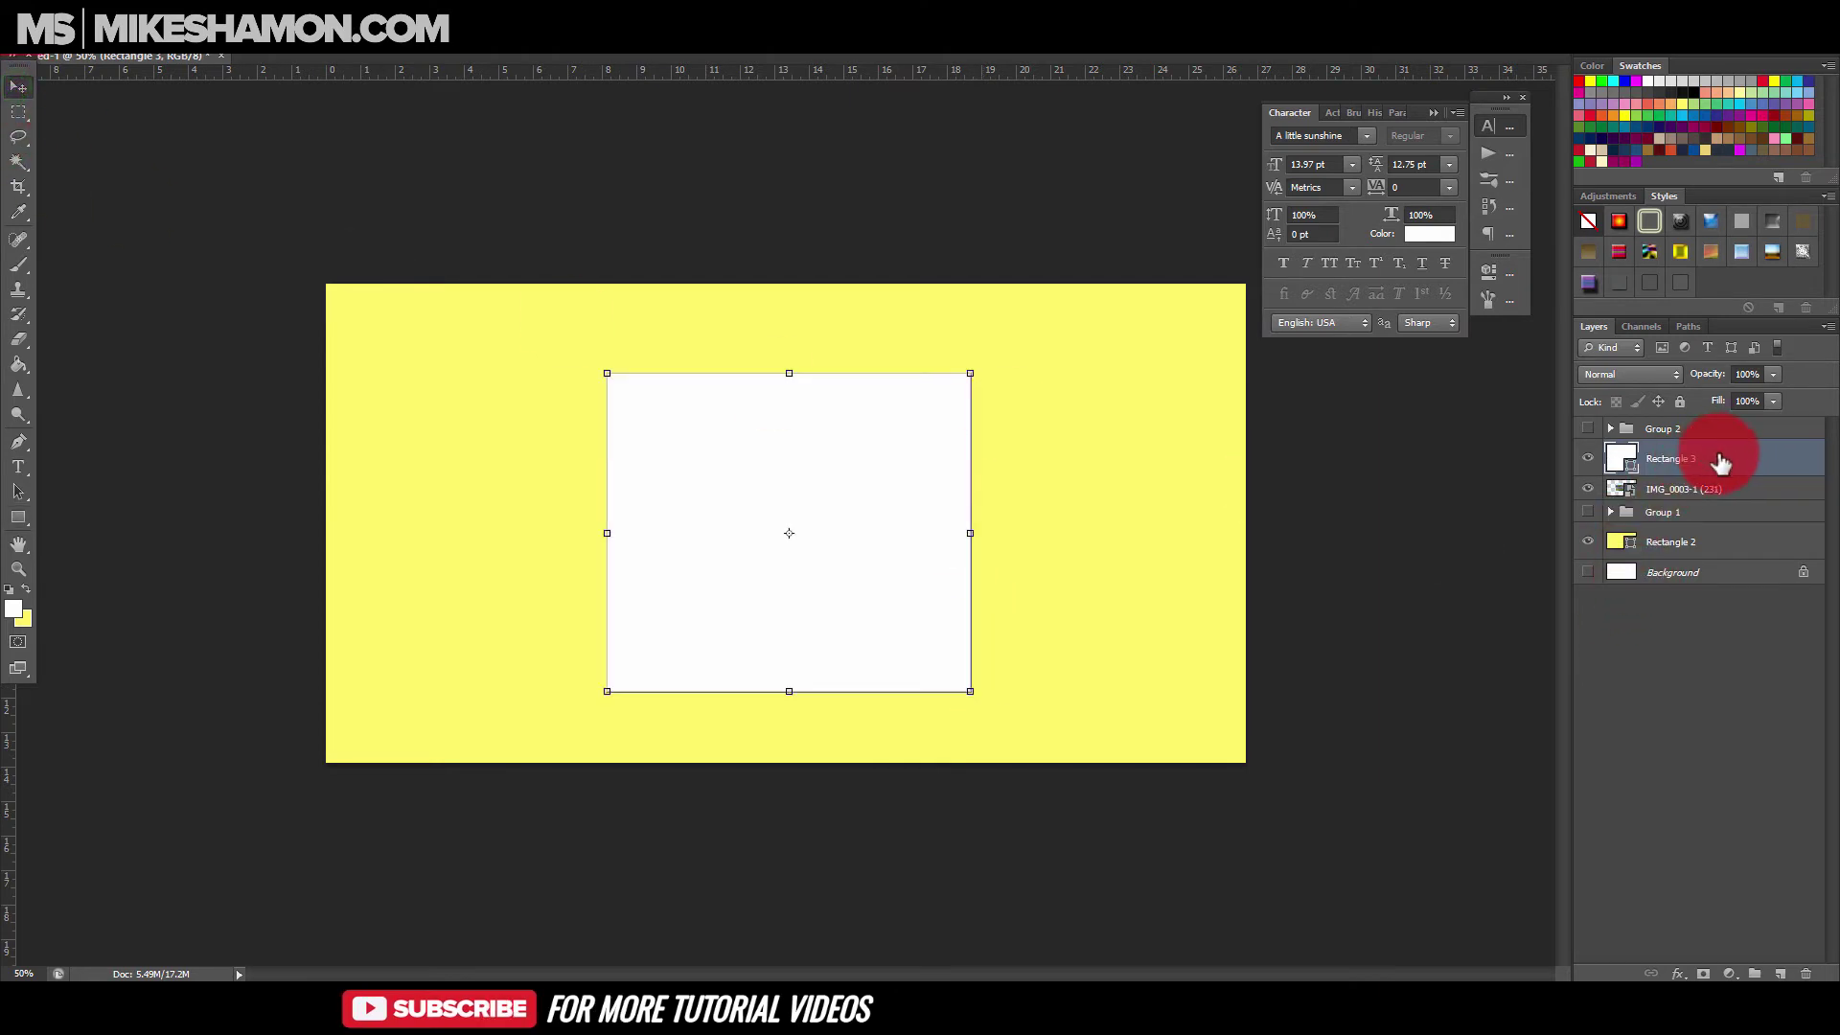
{"action": "left_click_drag", "start_coordinate": [1725, 460], "coordinate": [1807, 975]}
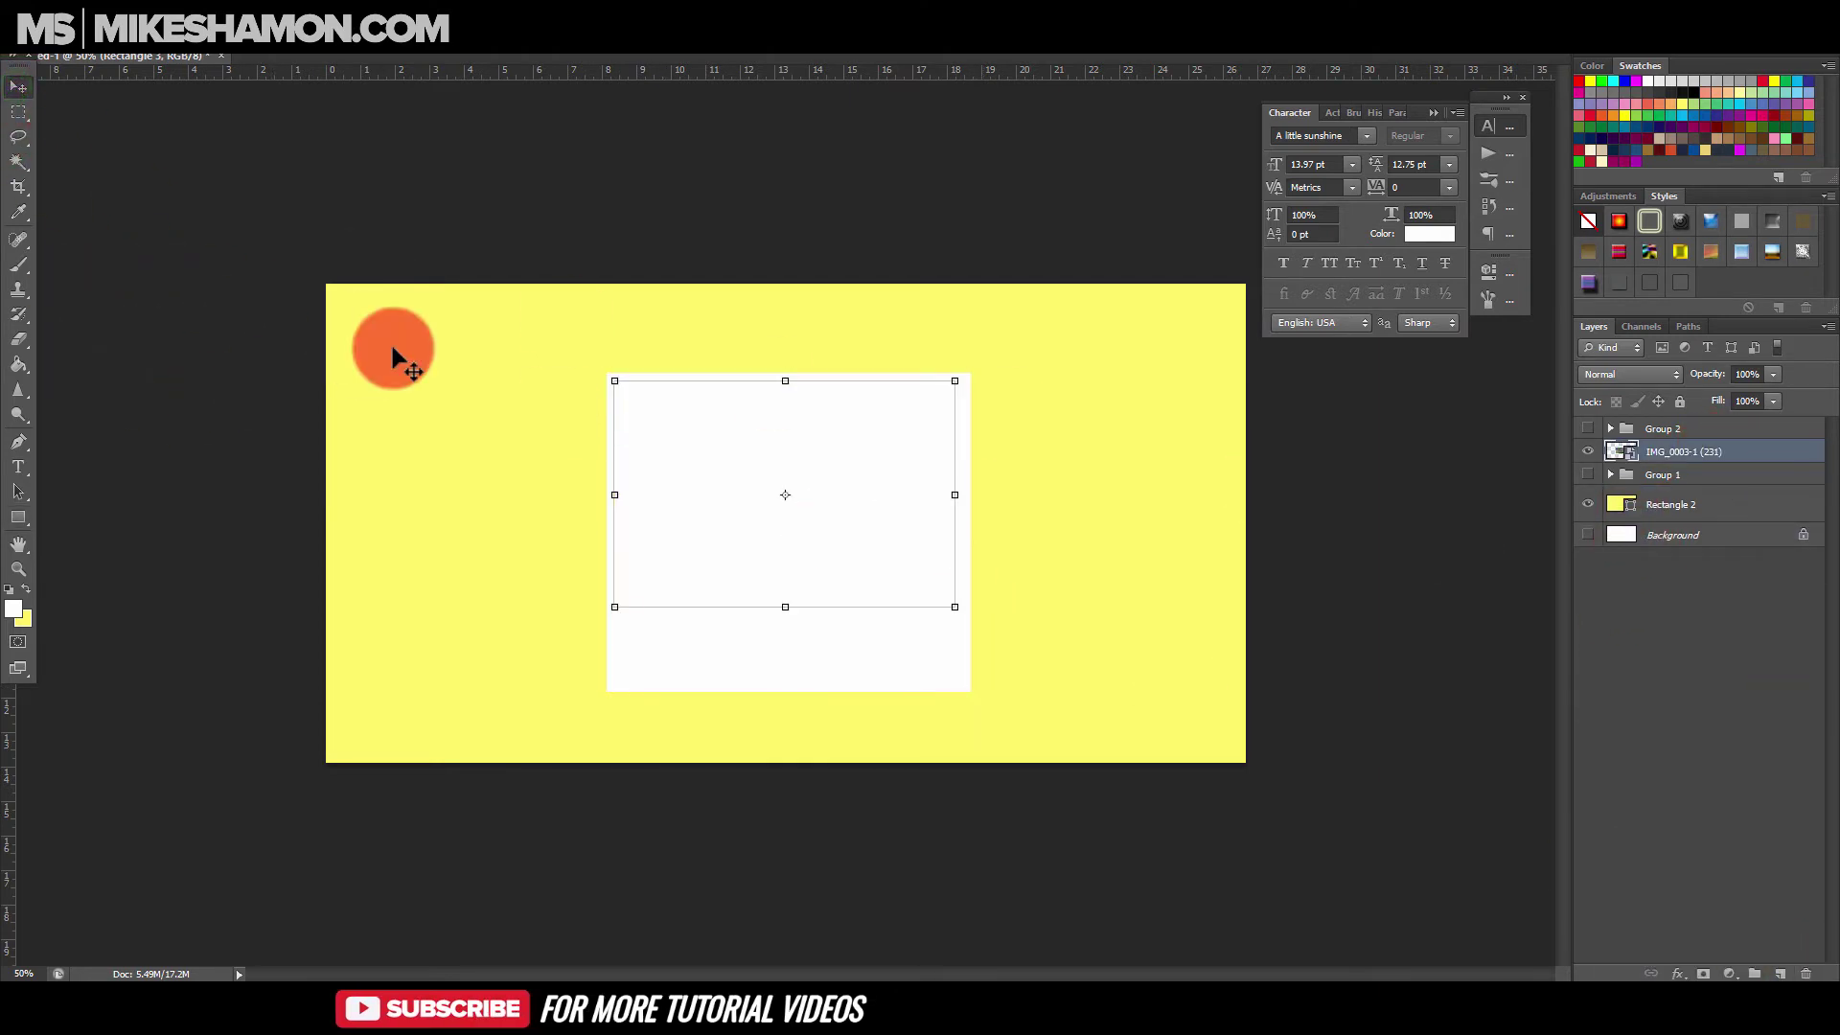
Draw a white rectangle covering the lake photo, with narrow margins around it and a deeper strip below.
{"action": "left_click", "coordinate": [19, 518]}
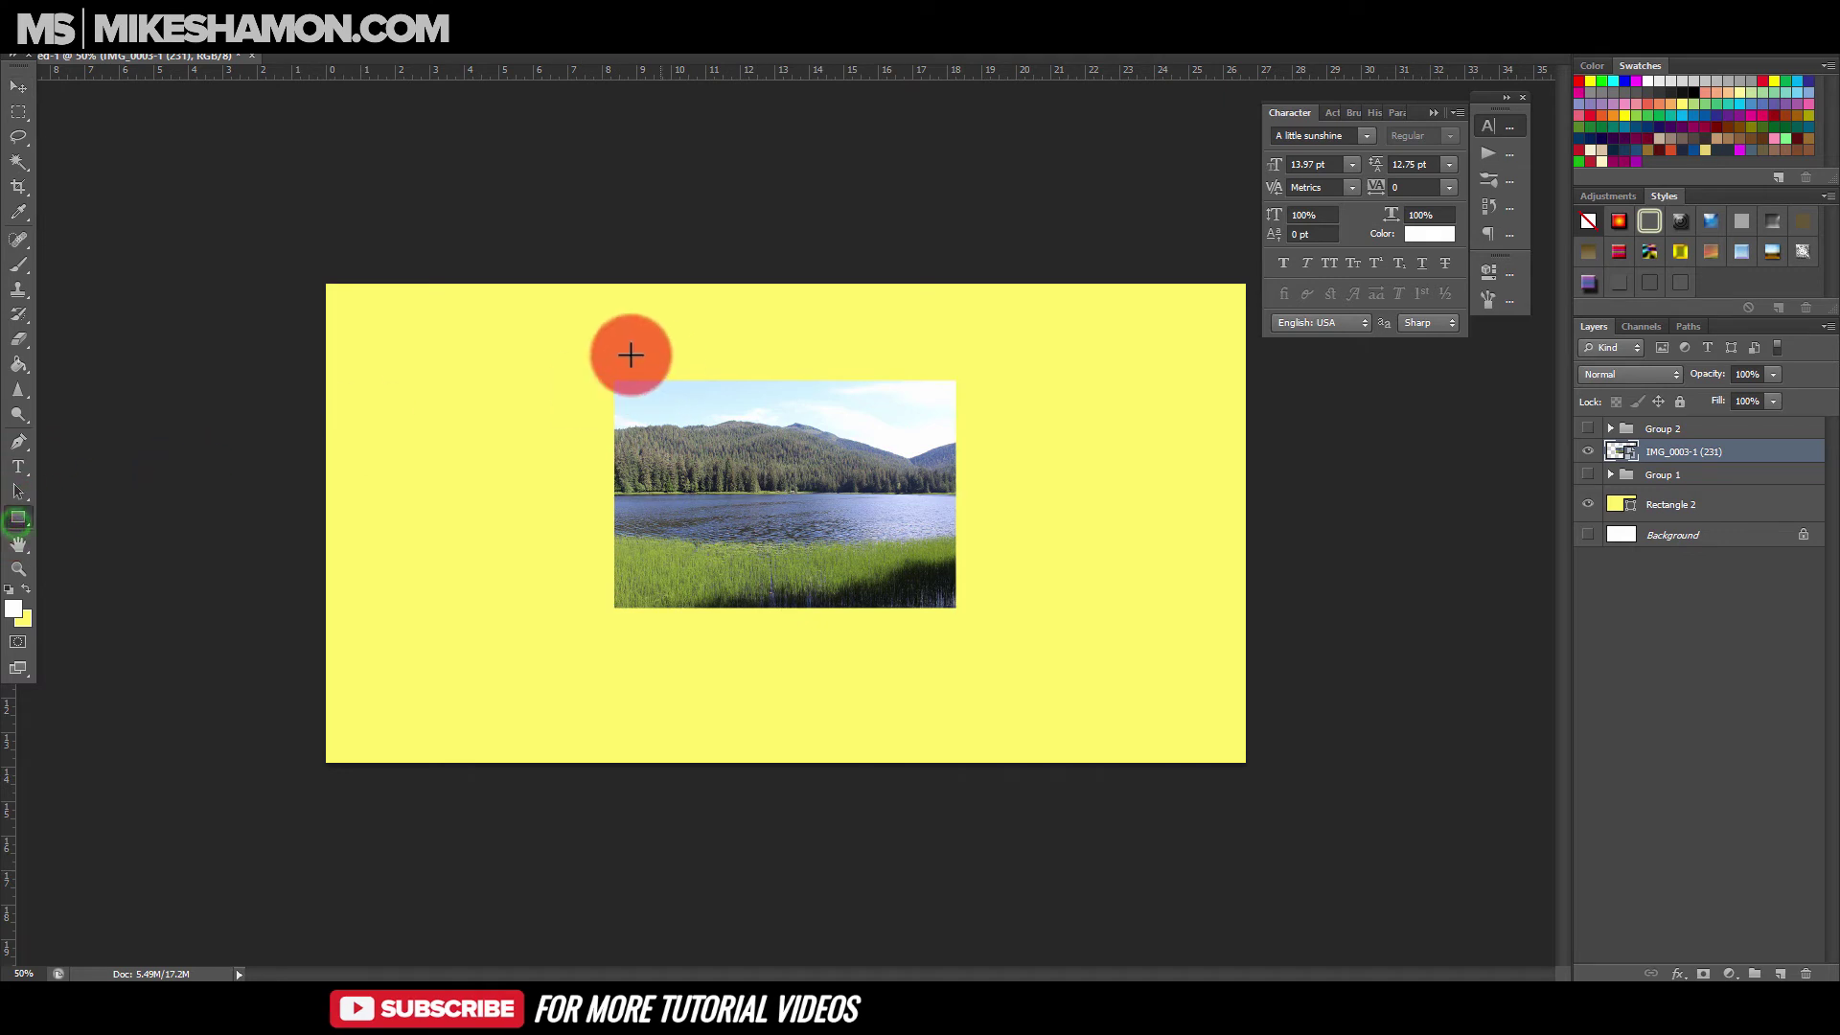
{"action": "left_click_drag", "start_coordinate": [596, 367], "coordinate": [980, 684]}
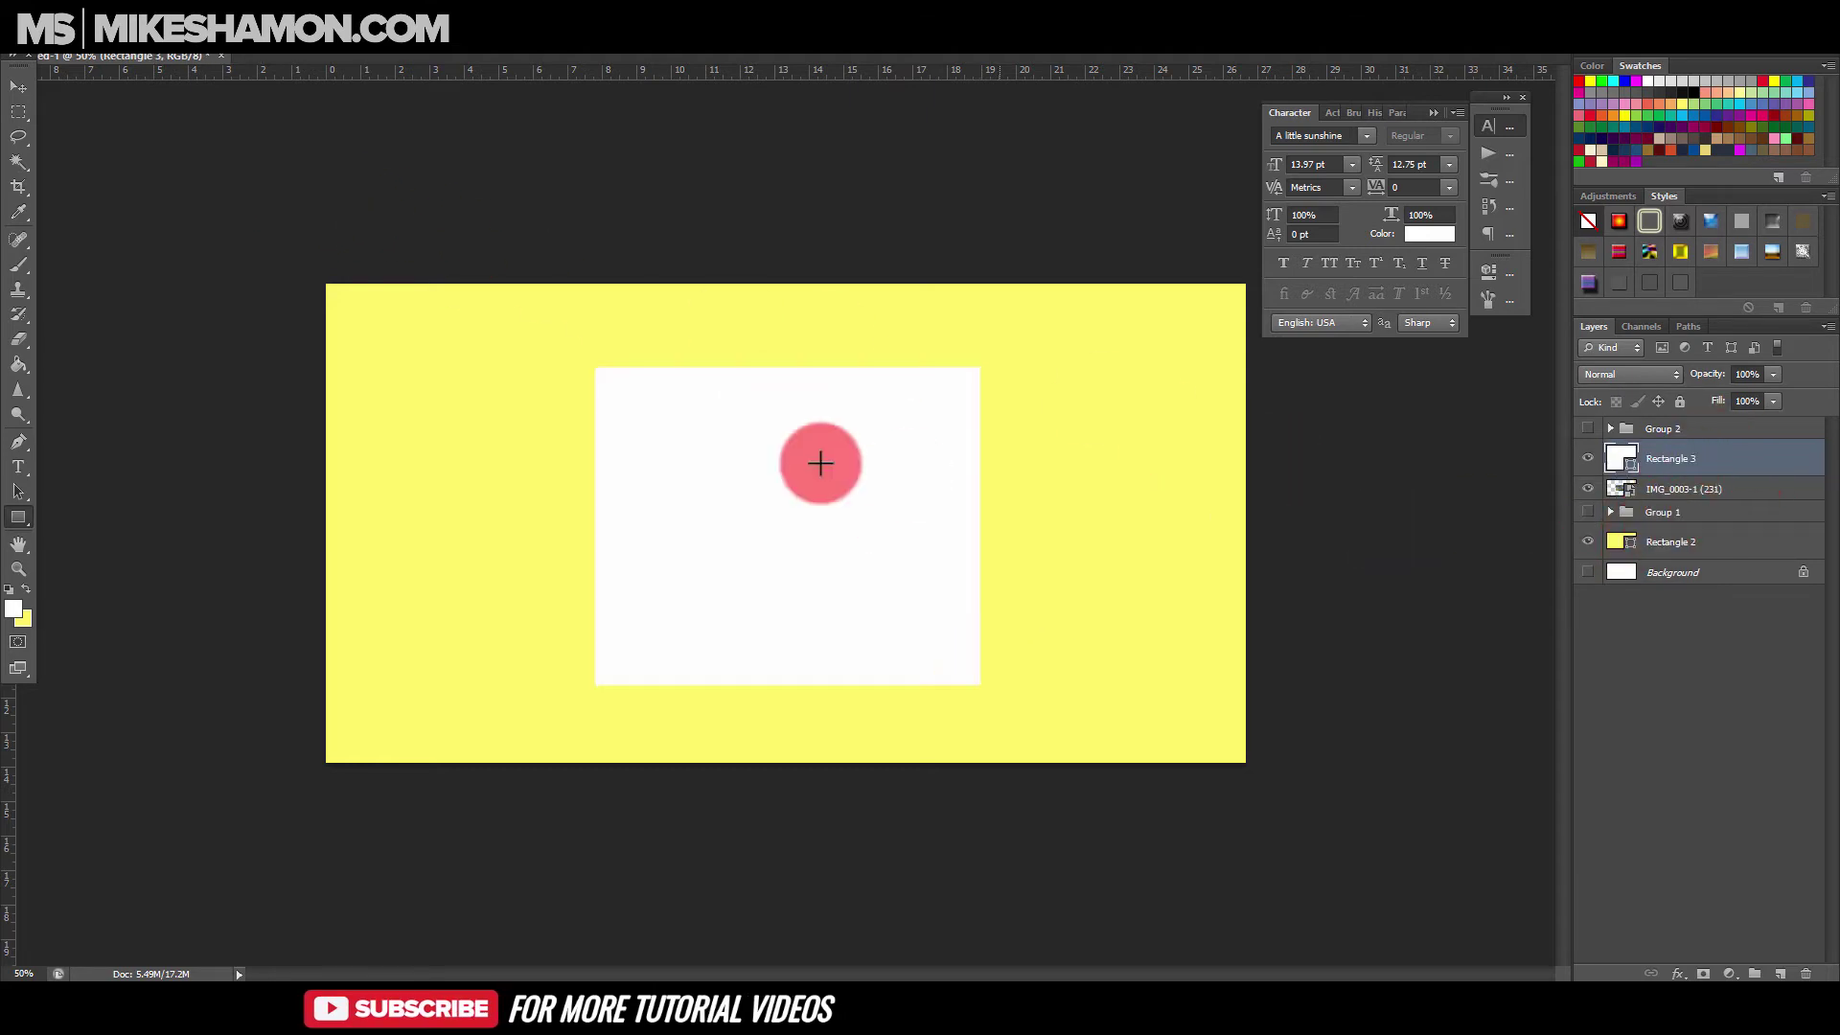
Rasterize the new white rectangle, Rectangle 3, and place its layer directly beneath the lake photo layer.
{"action": "key", "text": "e"}
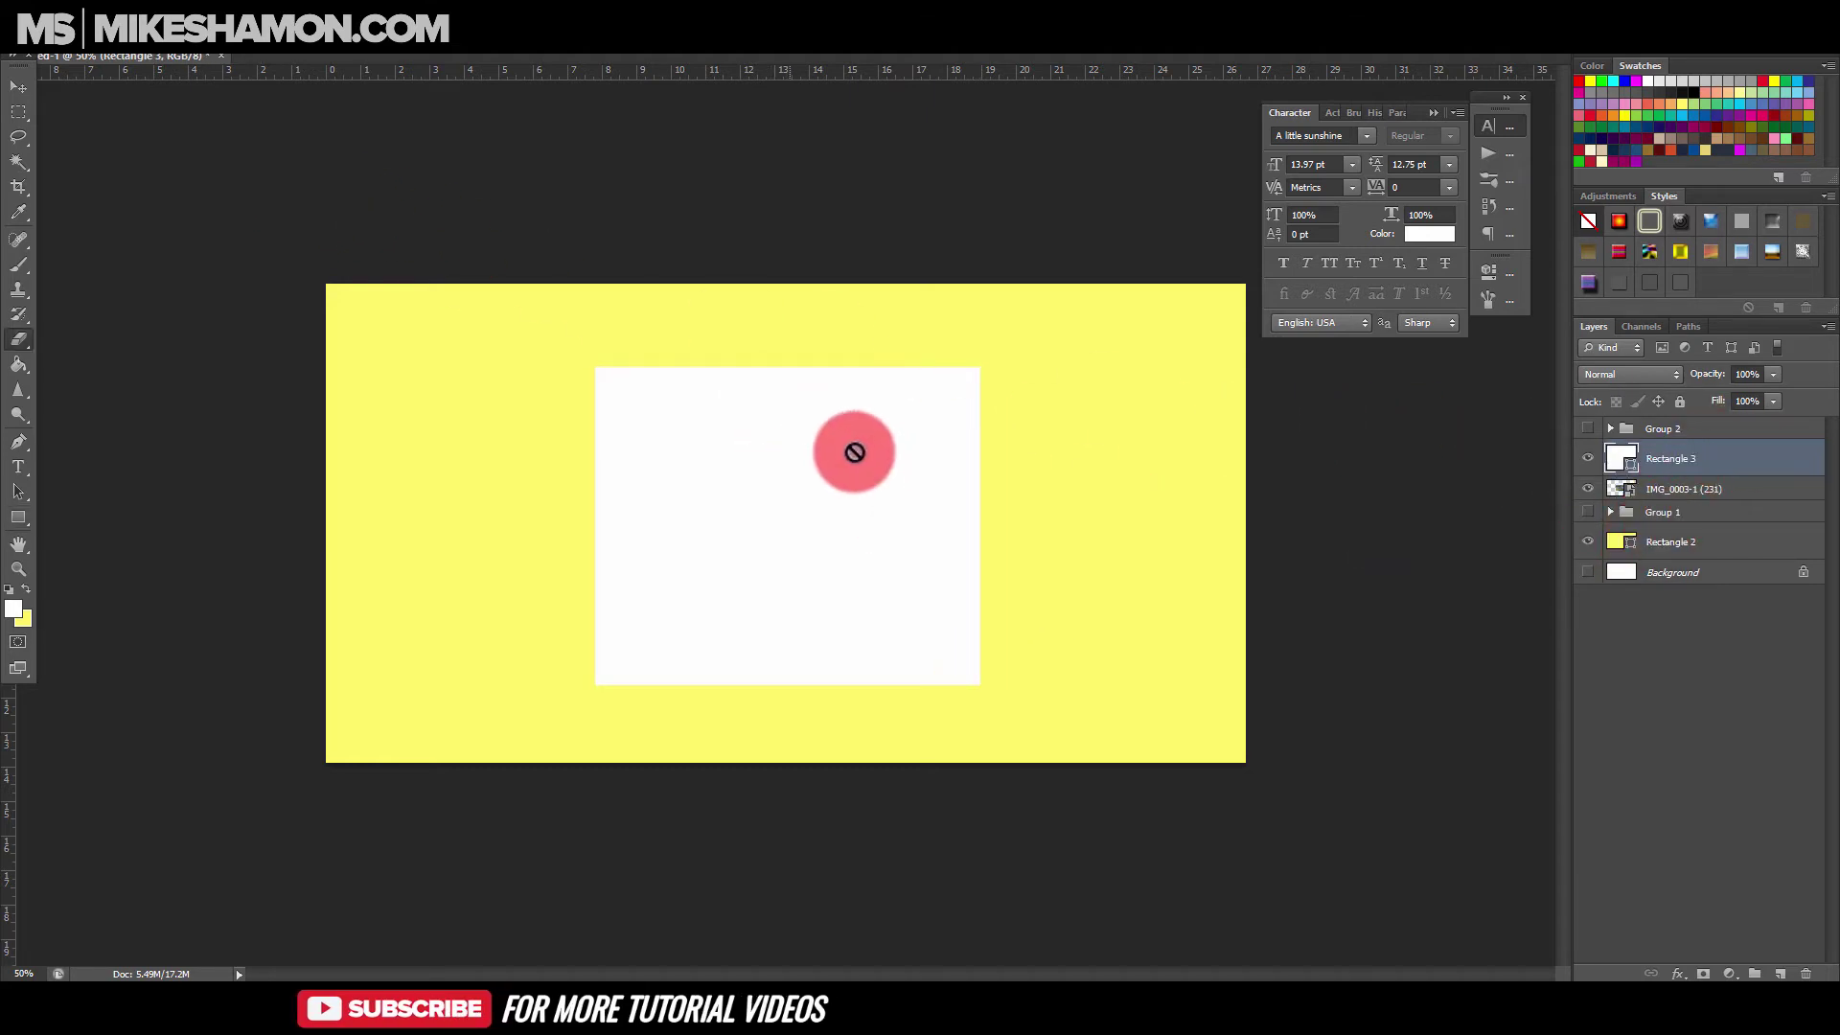
{"action": "left_click", "coordinate": [891, 433]}
{"action": "left_click", "coordinate": [791, 363]}
{"action": "left_click_drag", "start_coordinate": [1656, 452], "coordinate": [1717, 477]}
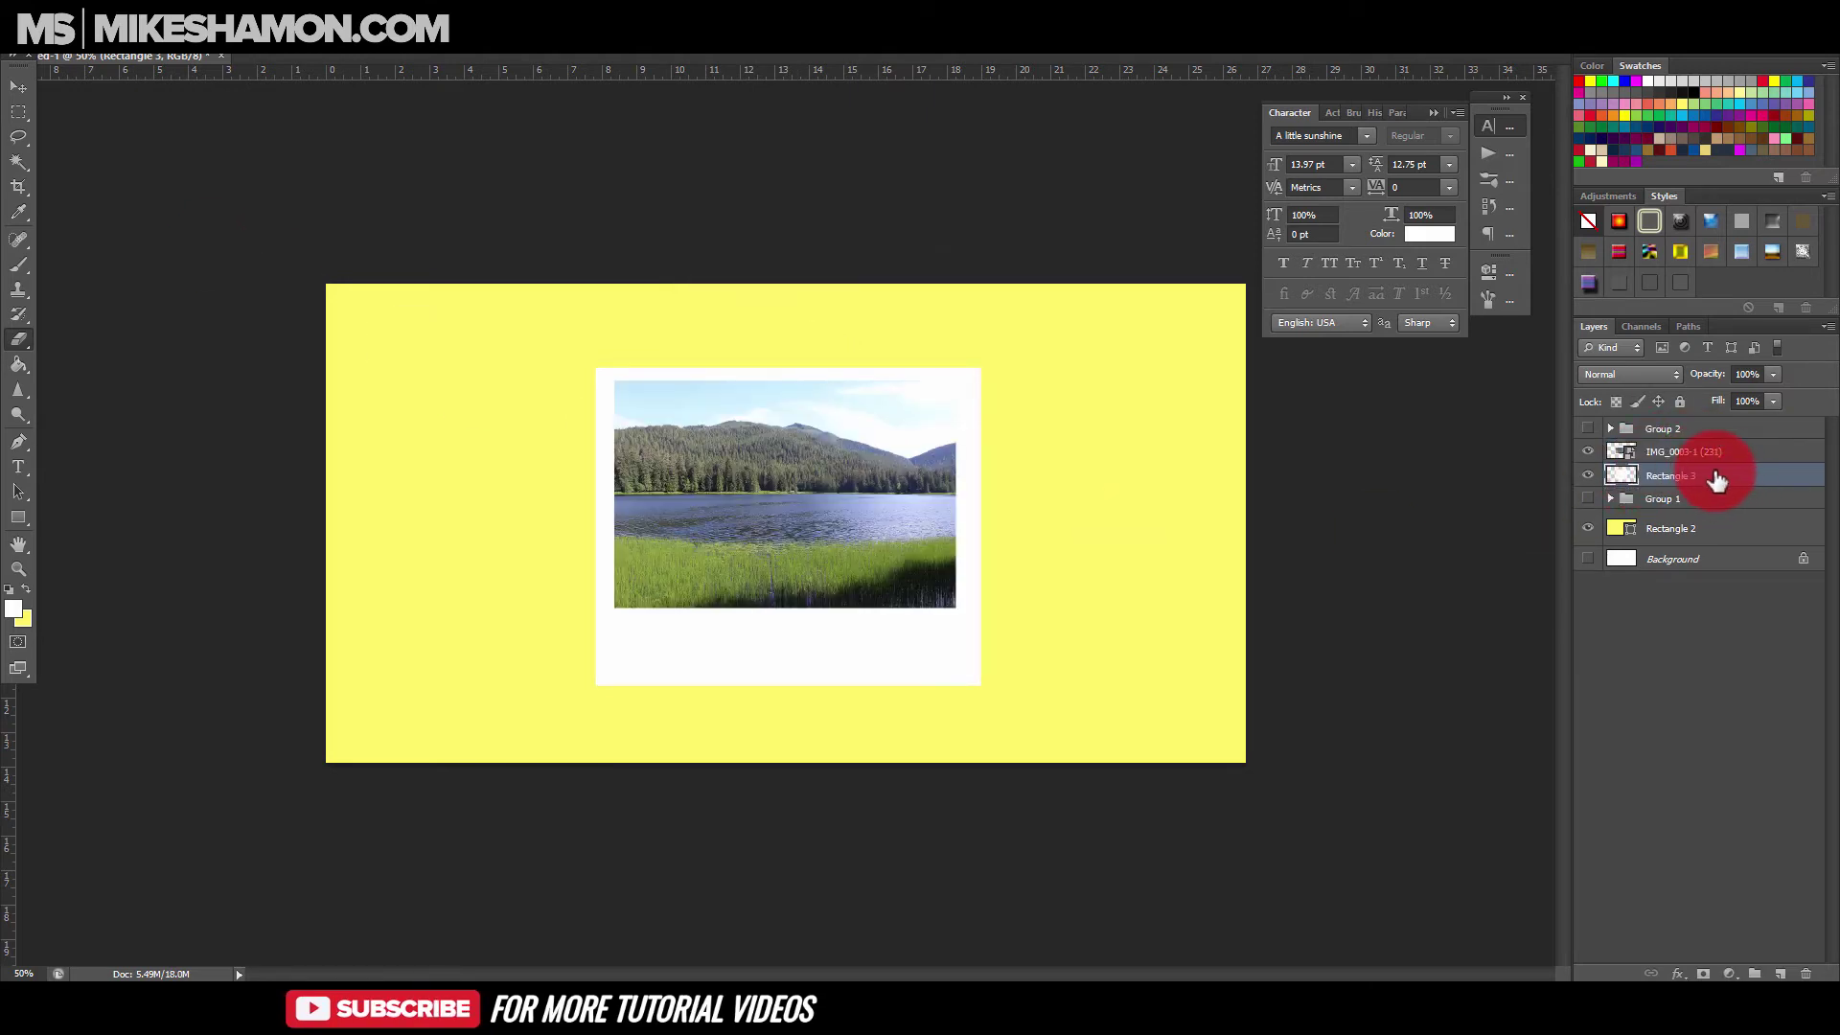
Expand Group 2 and move its "Sunset in Alaska" text layer above Rectangle 1.
{"action": "left_click", "coordinate": [1613, 431]}
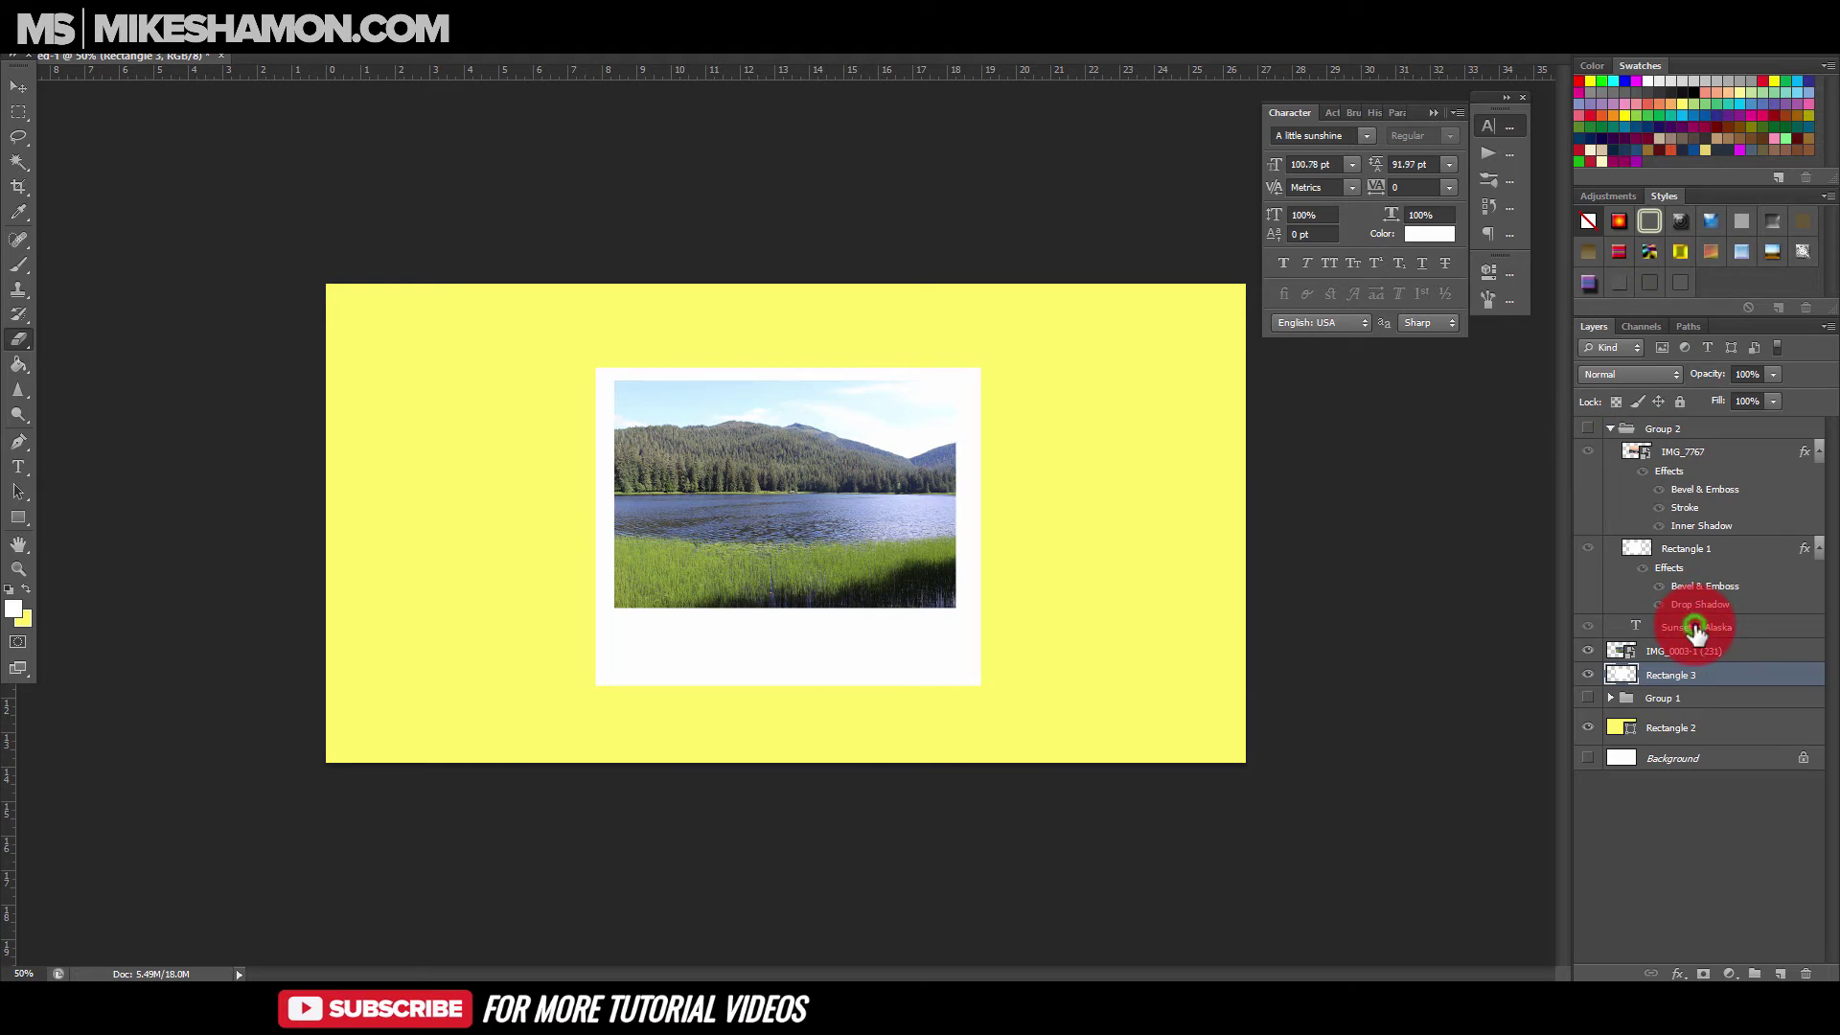
{"action": "left_click_drag", "start_coordinate": [1694, 630], "coordinate": [1733, 587]}
Copy the layer style of Rectangle 1 in Group 2 and paste it onto Rectangle 3.
{"action": "right_click", "coordinate": [1758, 575]}
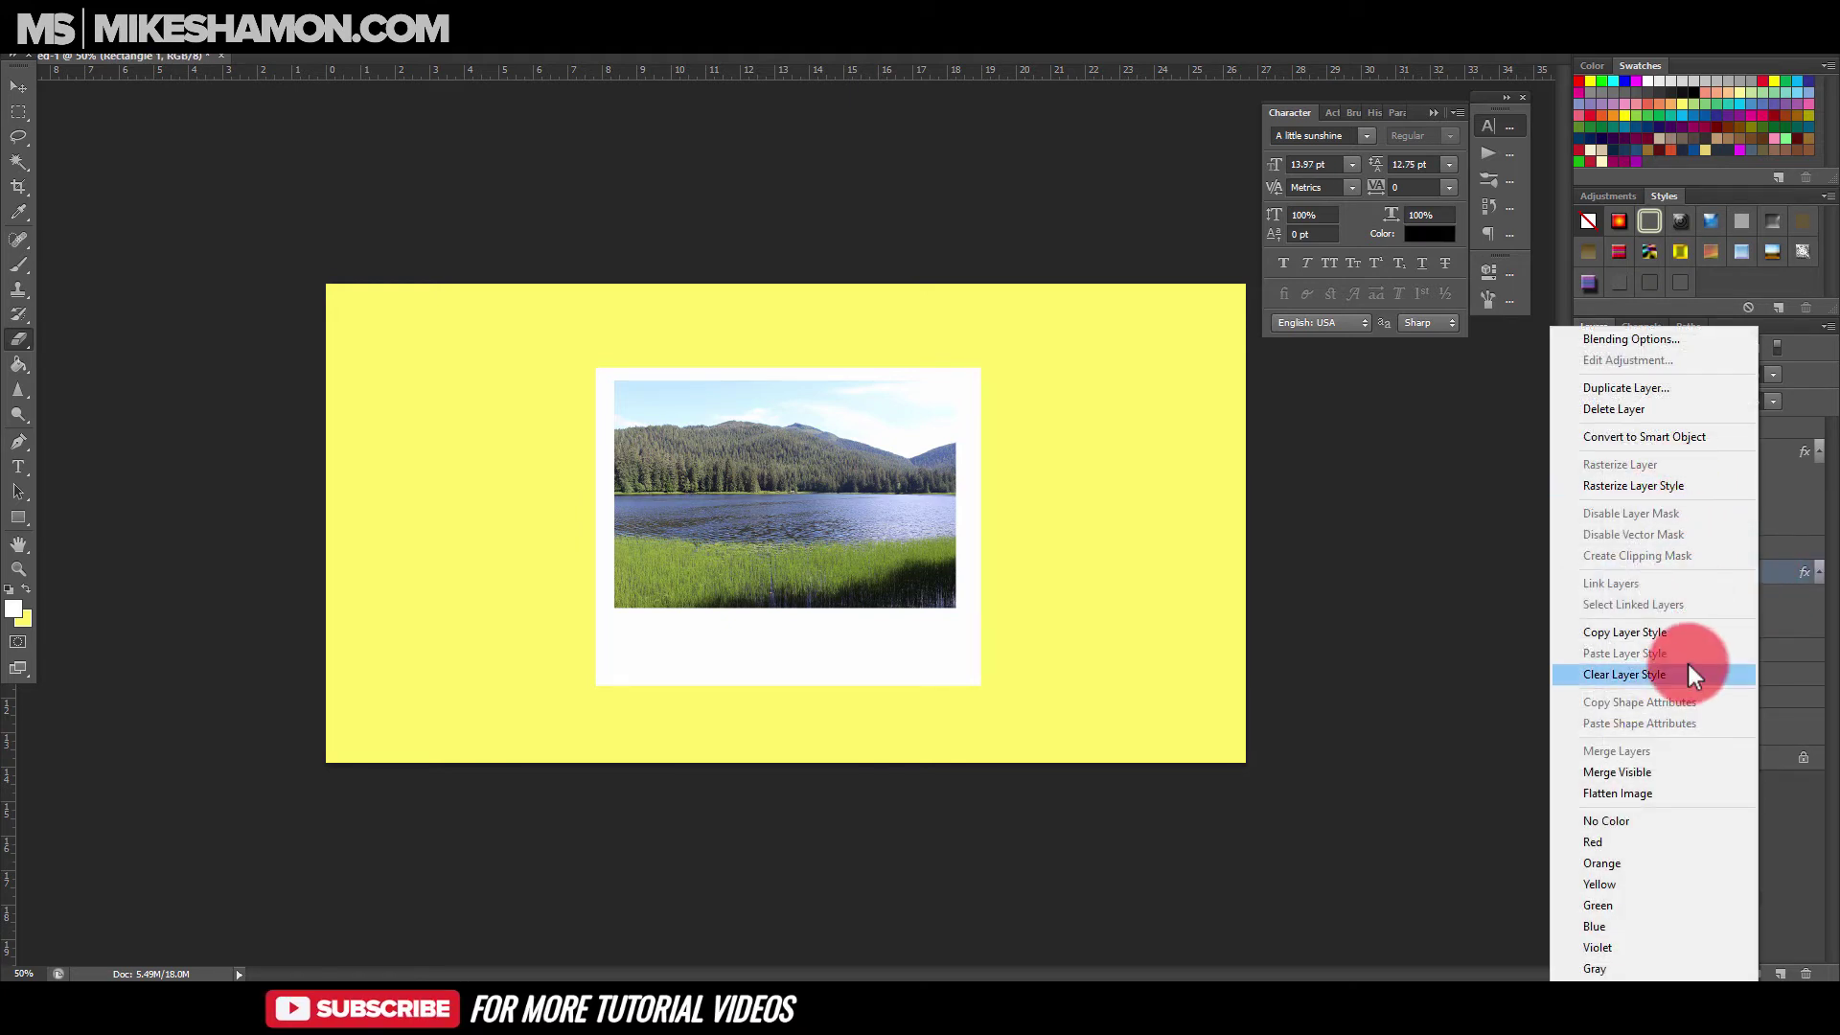
{"action": "left_click", "coordinate": [1689, 630]}
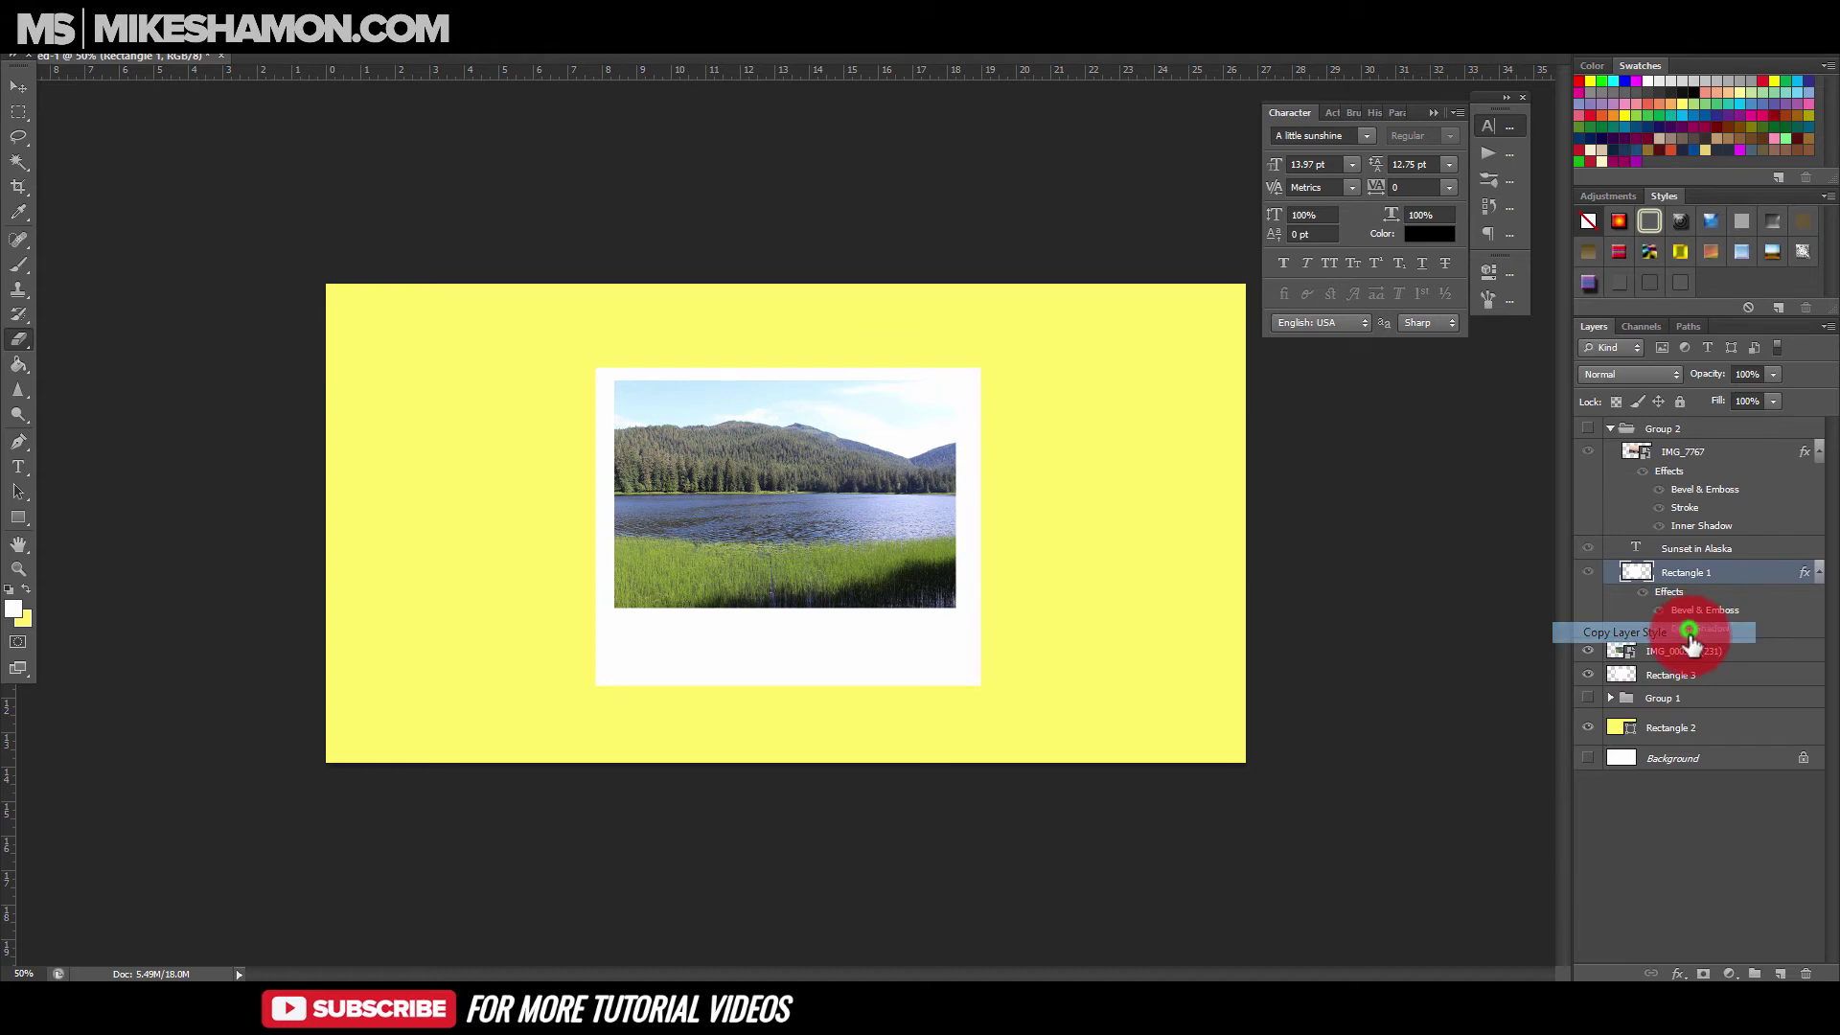
{"action": "right_click", "coordinate": [1793, 675]}
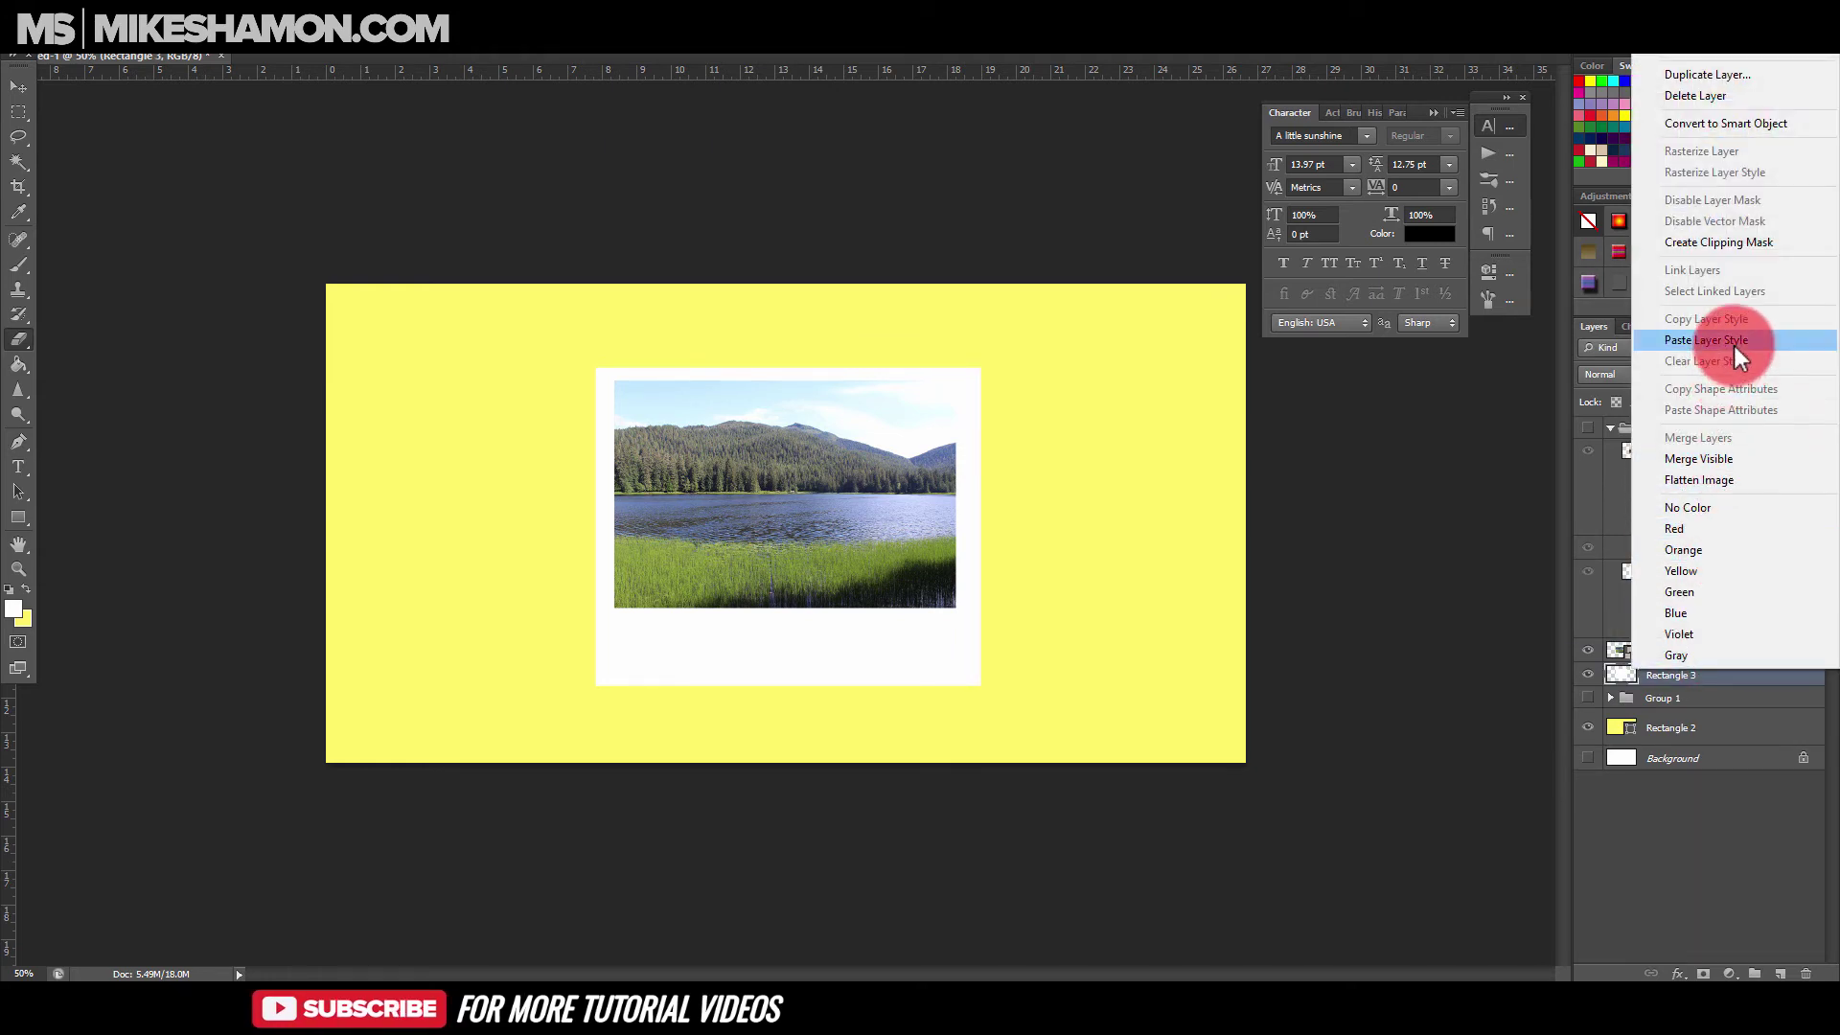
{"action": "left_click", "coordinate": [1735, 343]}
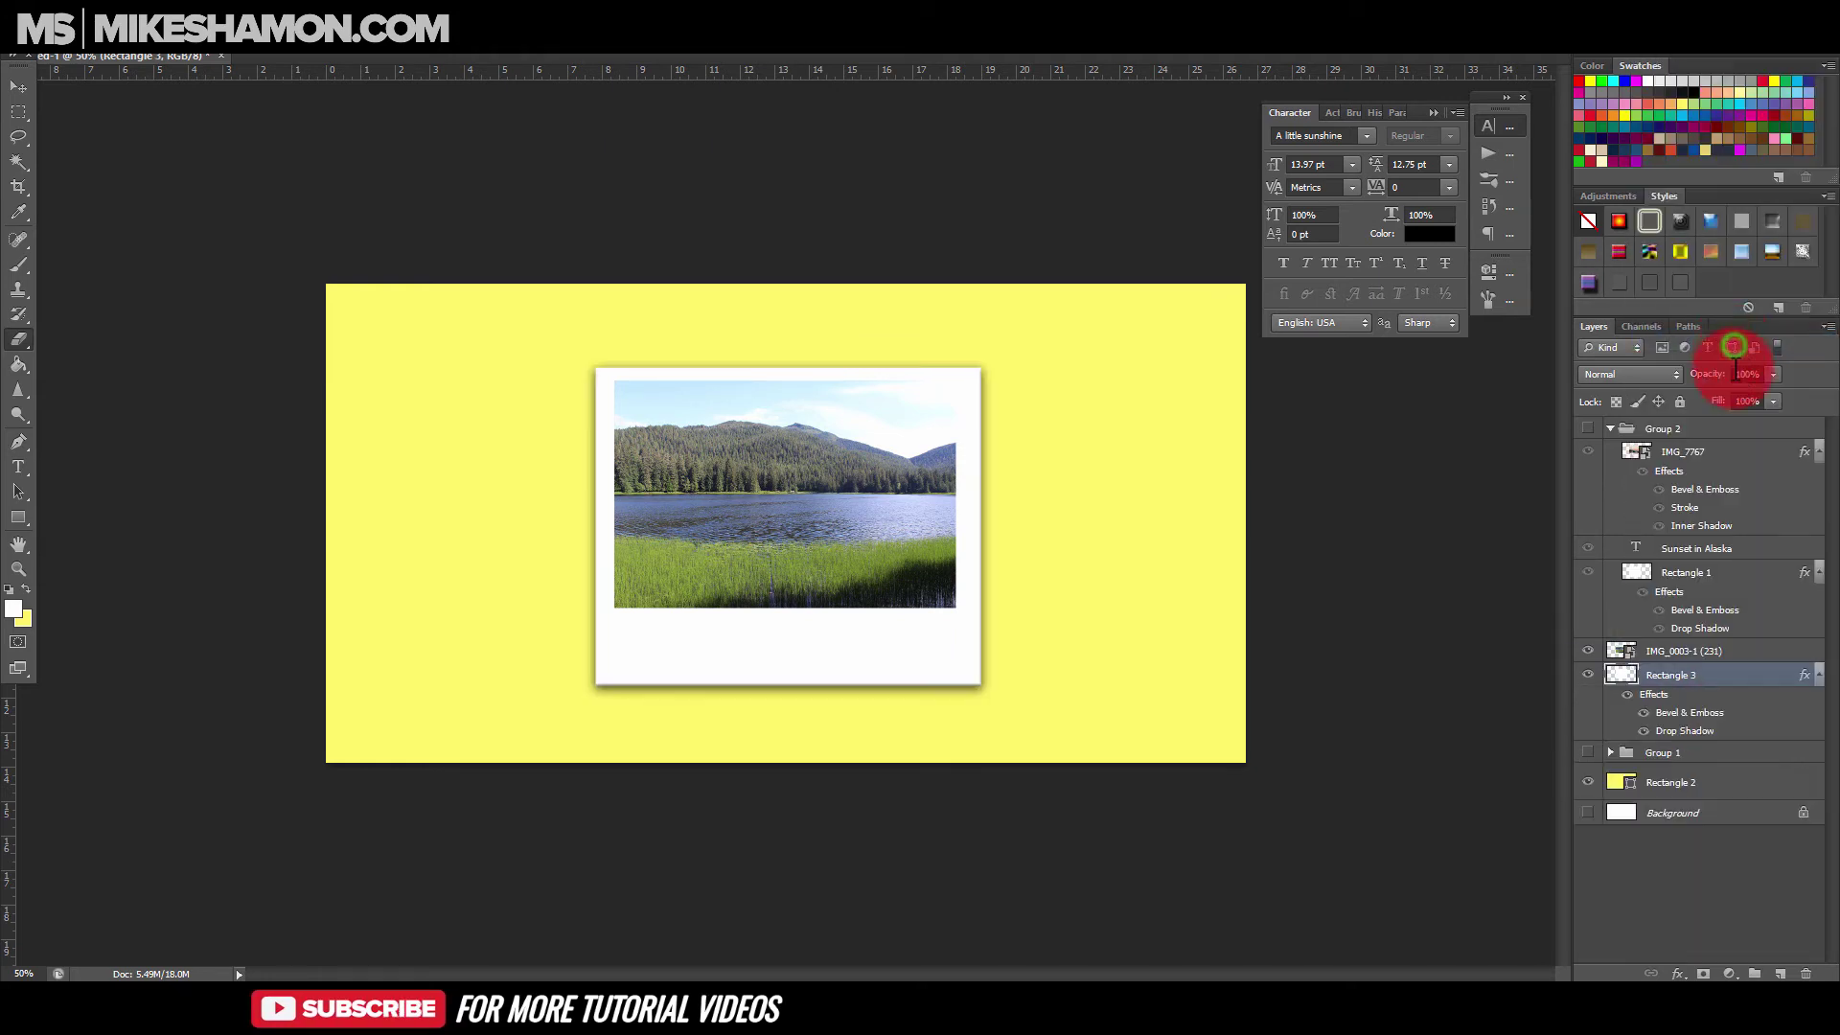
Copy the layer style of IMG_7767 and paste it onto the lake photo layer IMG_0003-1 (231).
{"action": "right_click", "coordinate": [1752, 451]}
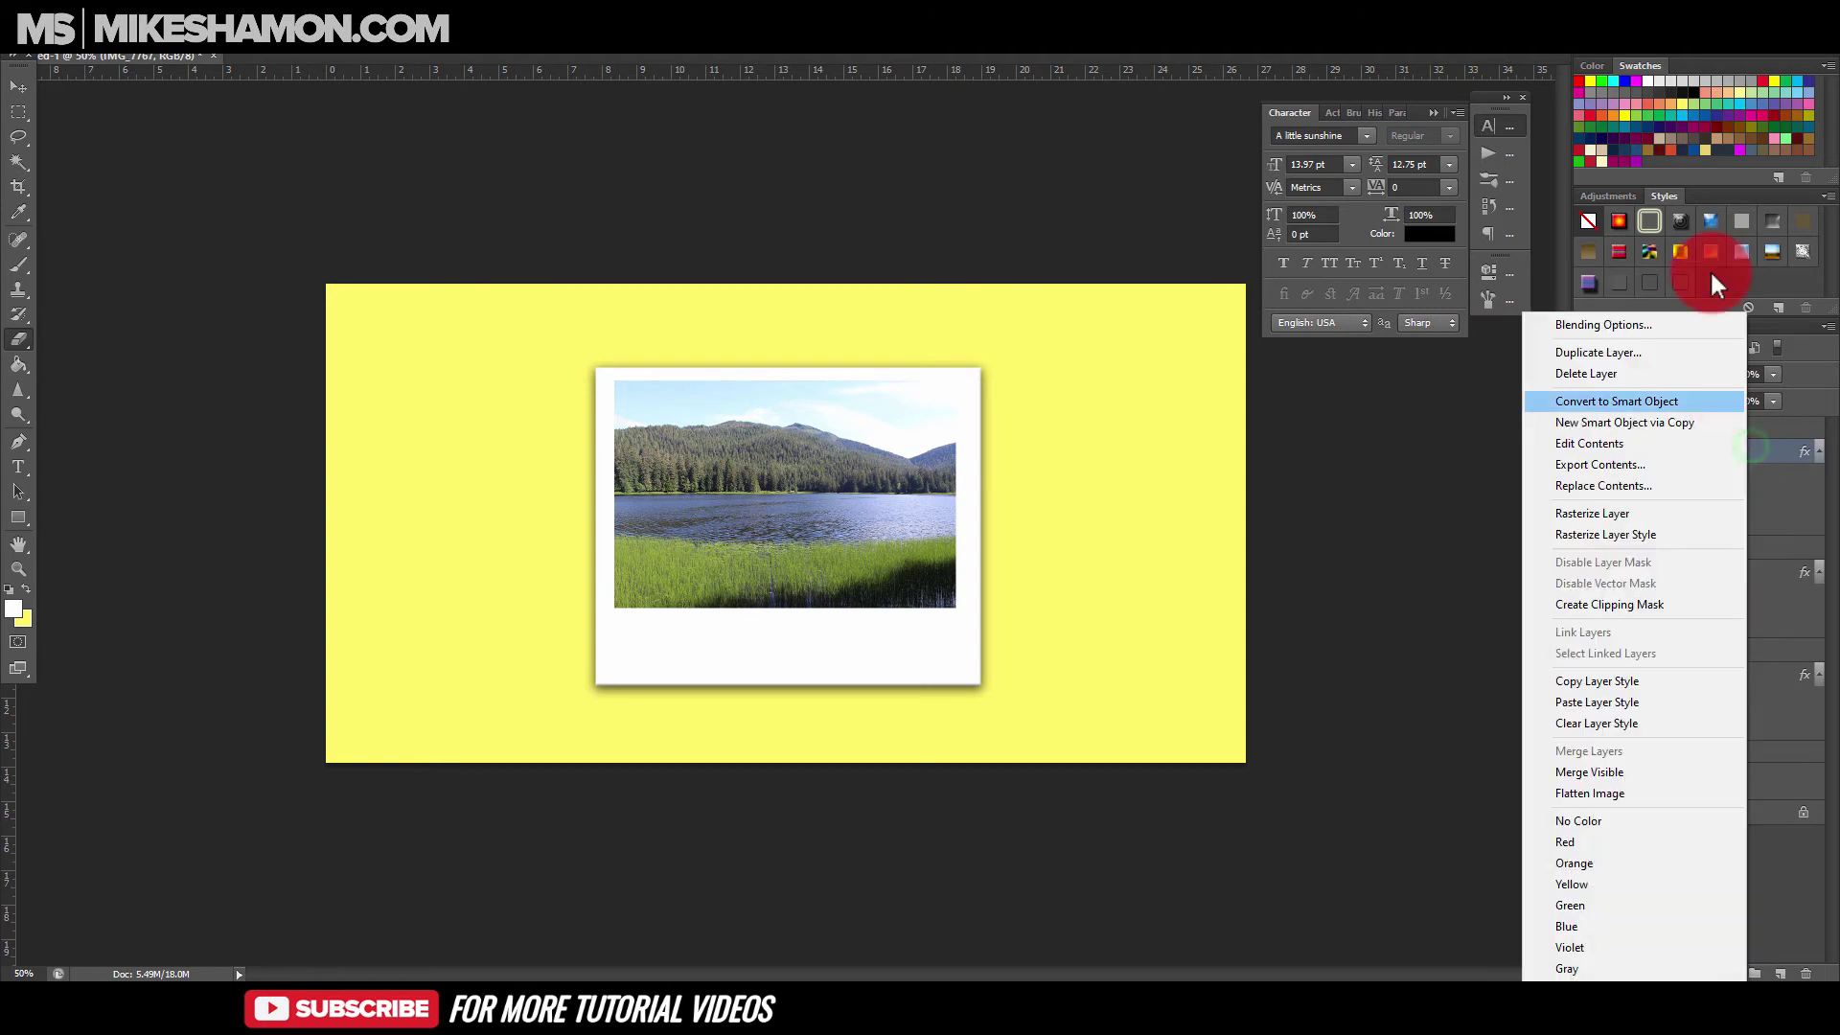
{"action": "left_click", "coordinate": [1629, 683]}
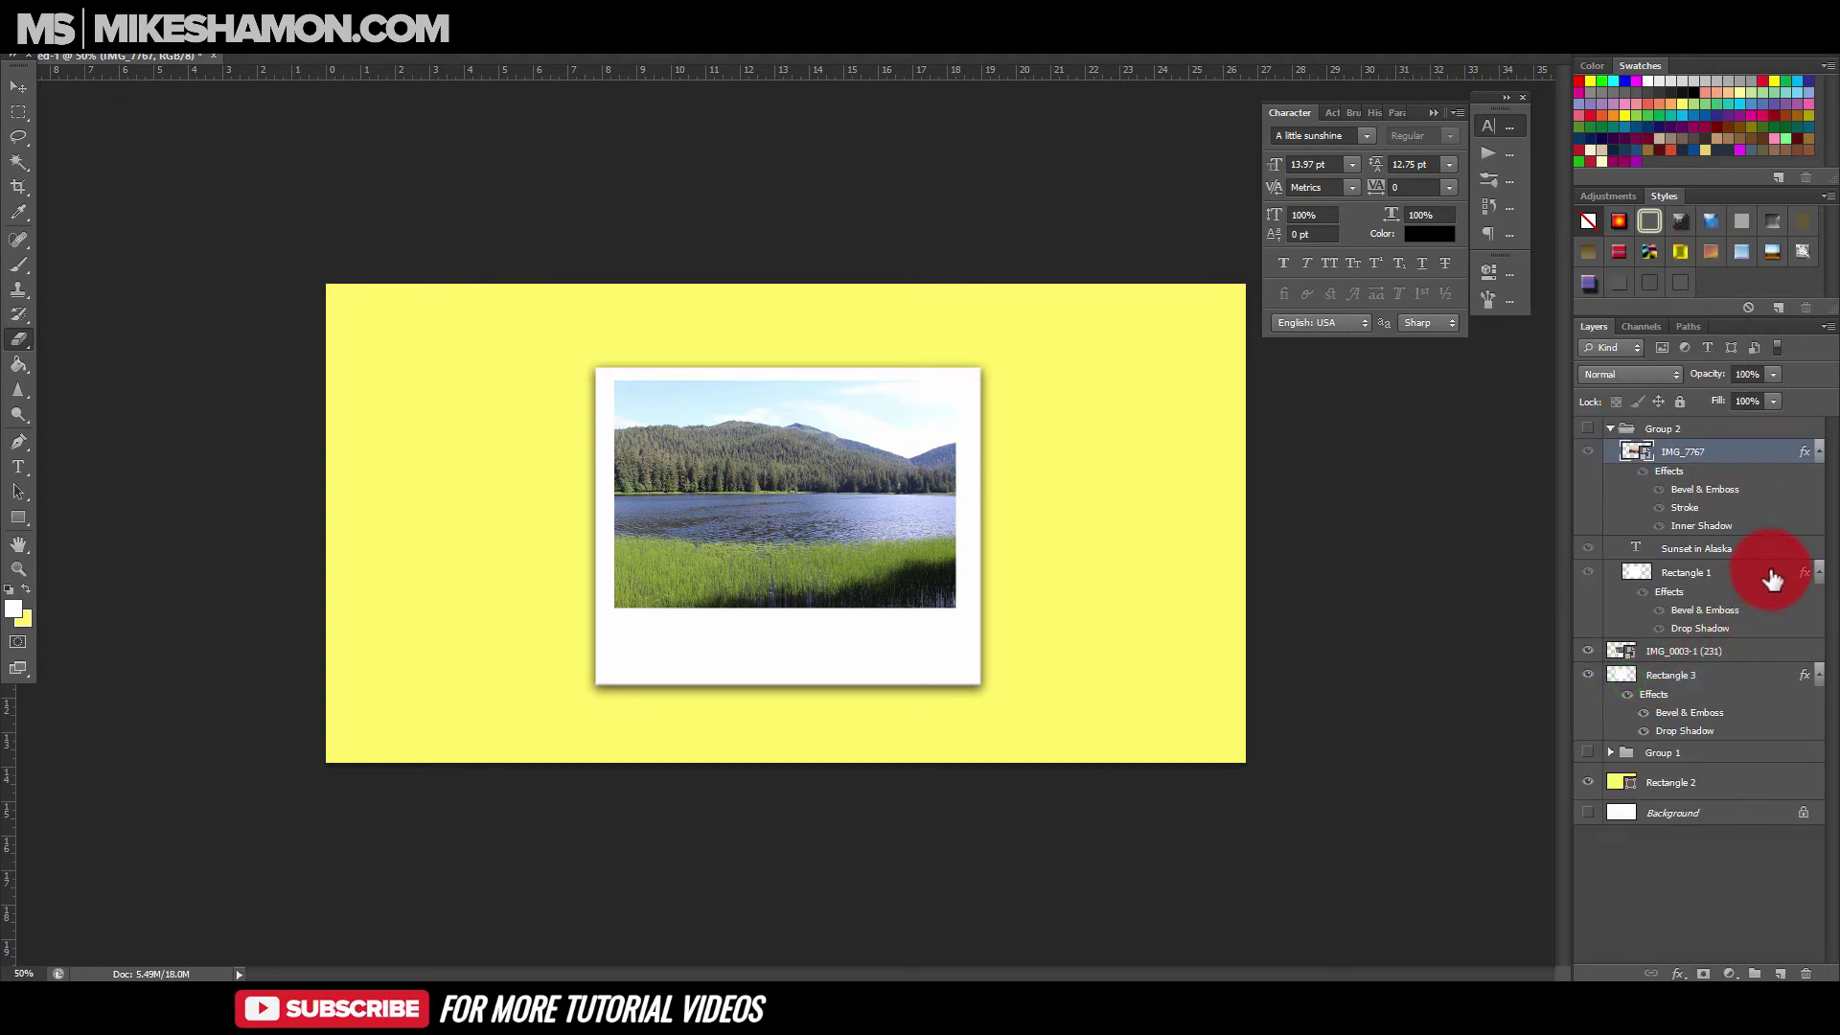
{"action": "right_click", "coordinate": [1771, 651]}
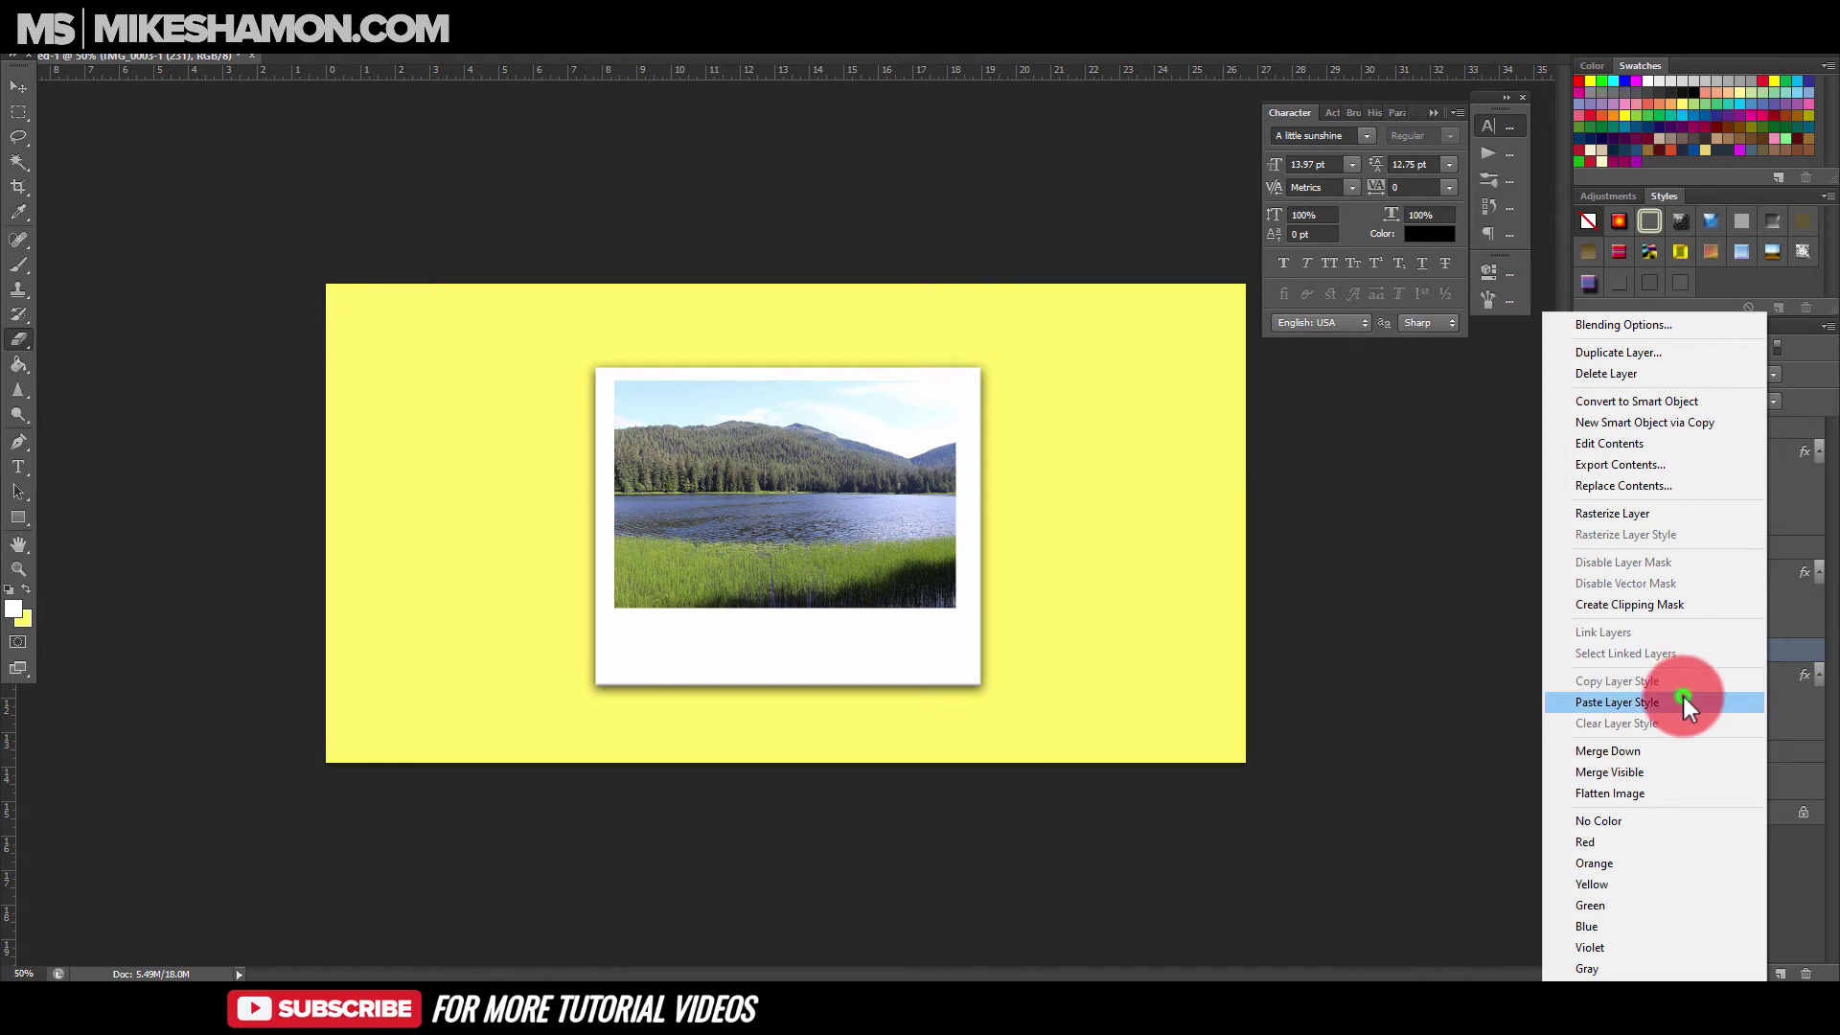
{"action": "left_click", "coordinate": [1684, 701]}
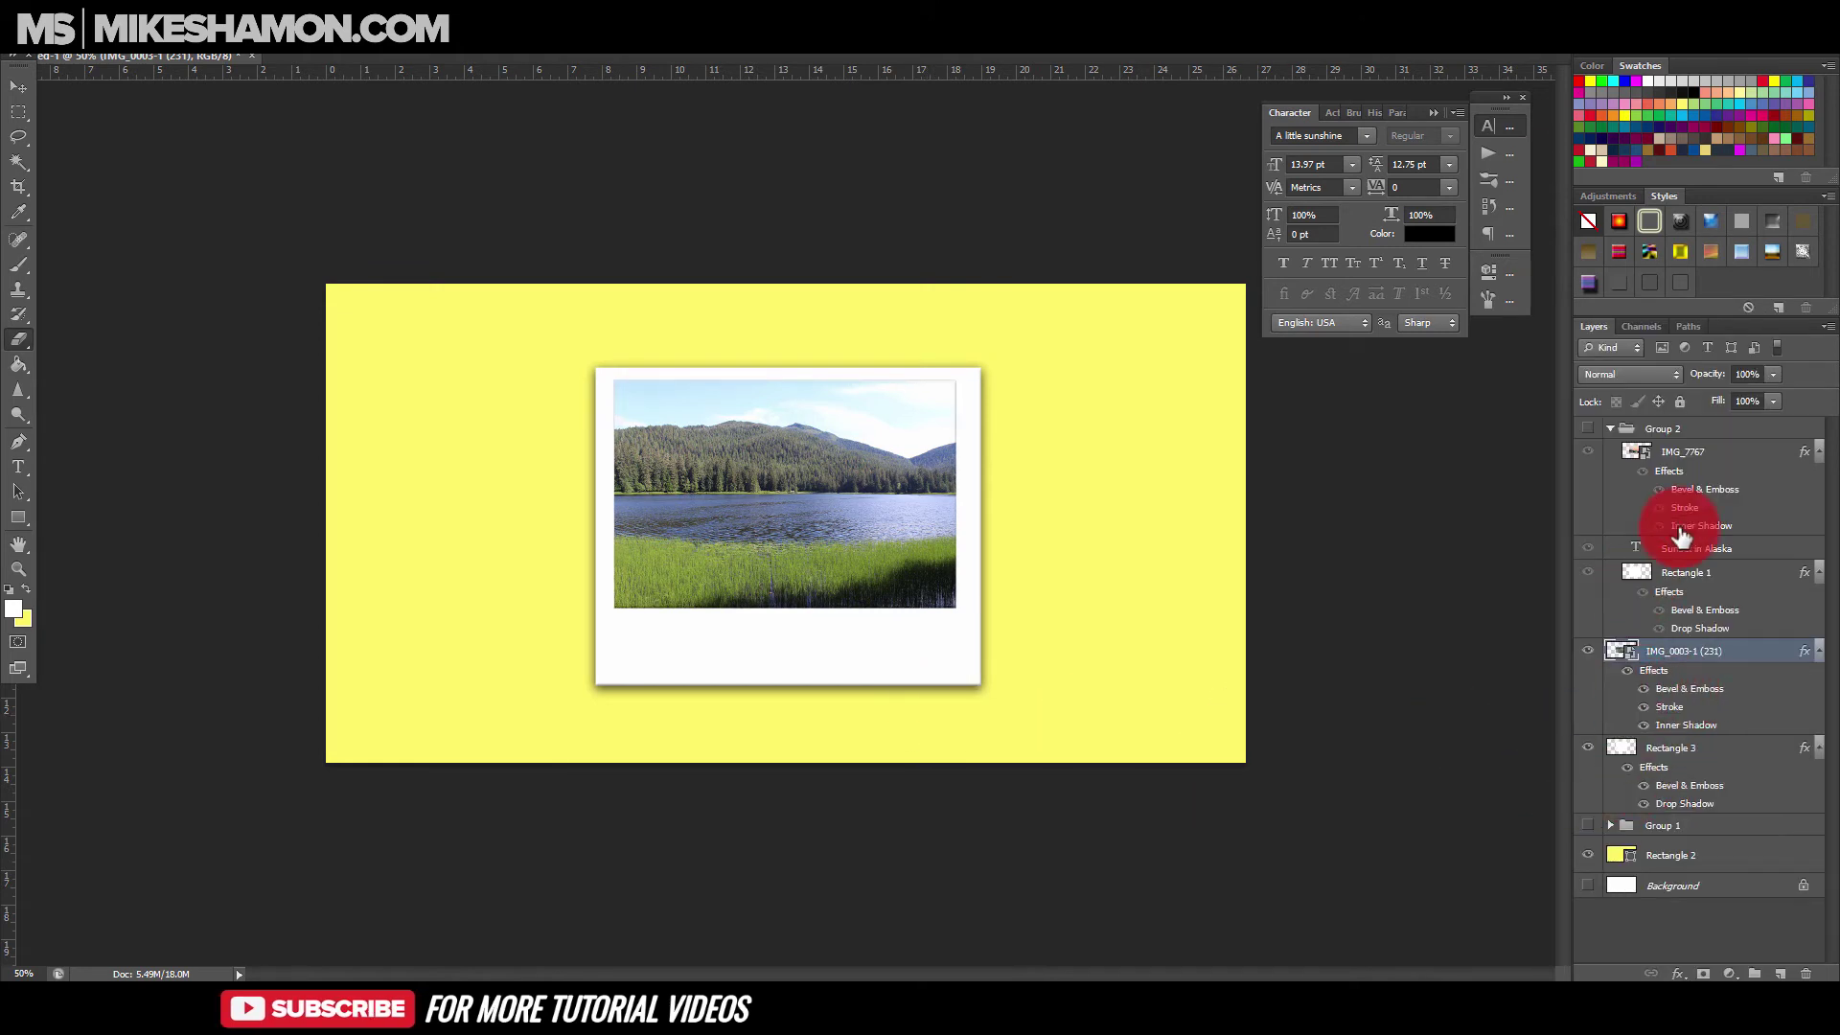
Duplicate the "Sunset in Alaska" text layer and move the copy out of Group 2 to just above Rectangle 3.
{"action": "left_click", "coordinate": [1742, 528]}
{"action": "left_click_drag", "start_coordinate": [1790, 556], "coordinate": [1778, 974]}
{"action": "left_click_drag", "start_coordinate": [1752, 561], "coordinate": [1755, 652]}
{"action": "left_click", "coordinate": [1739, 582]}
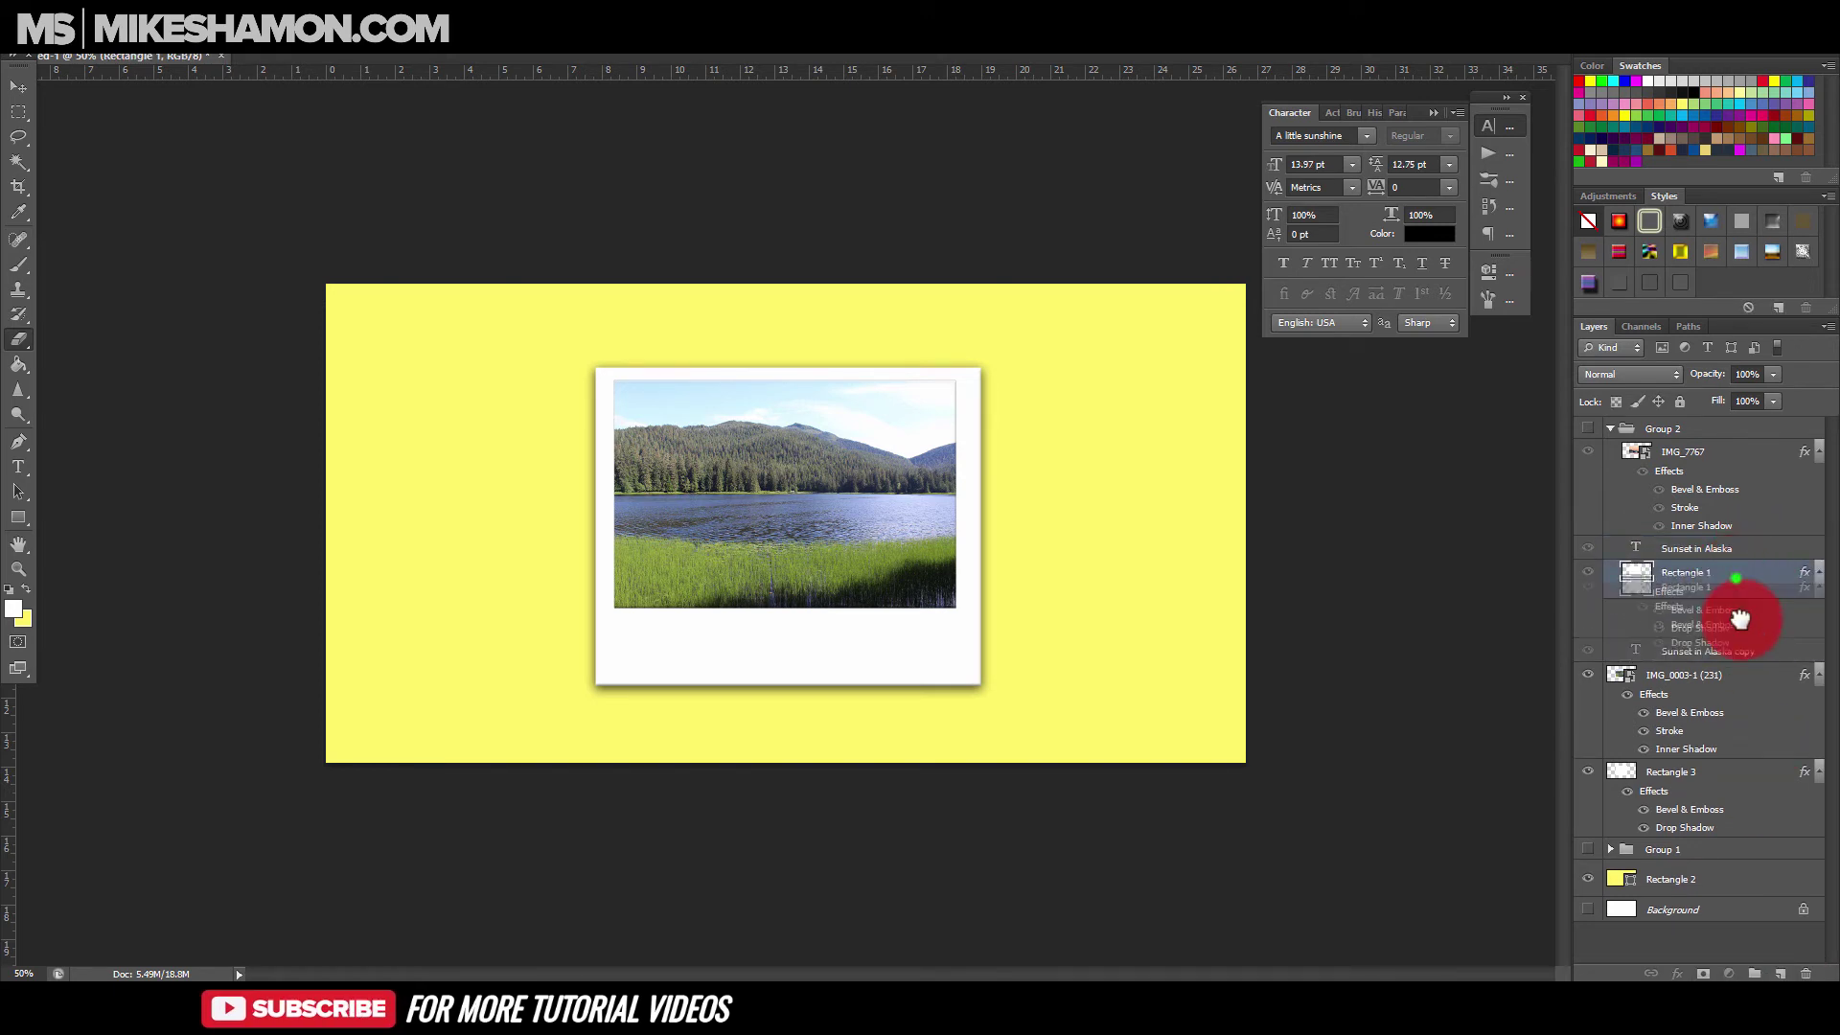
{"action": "left_click_drag", "start_coordinate": [1722, 656], "coordinate": [1735, 752]}
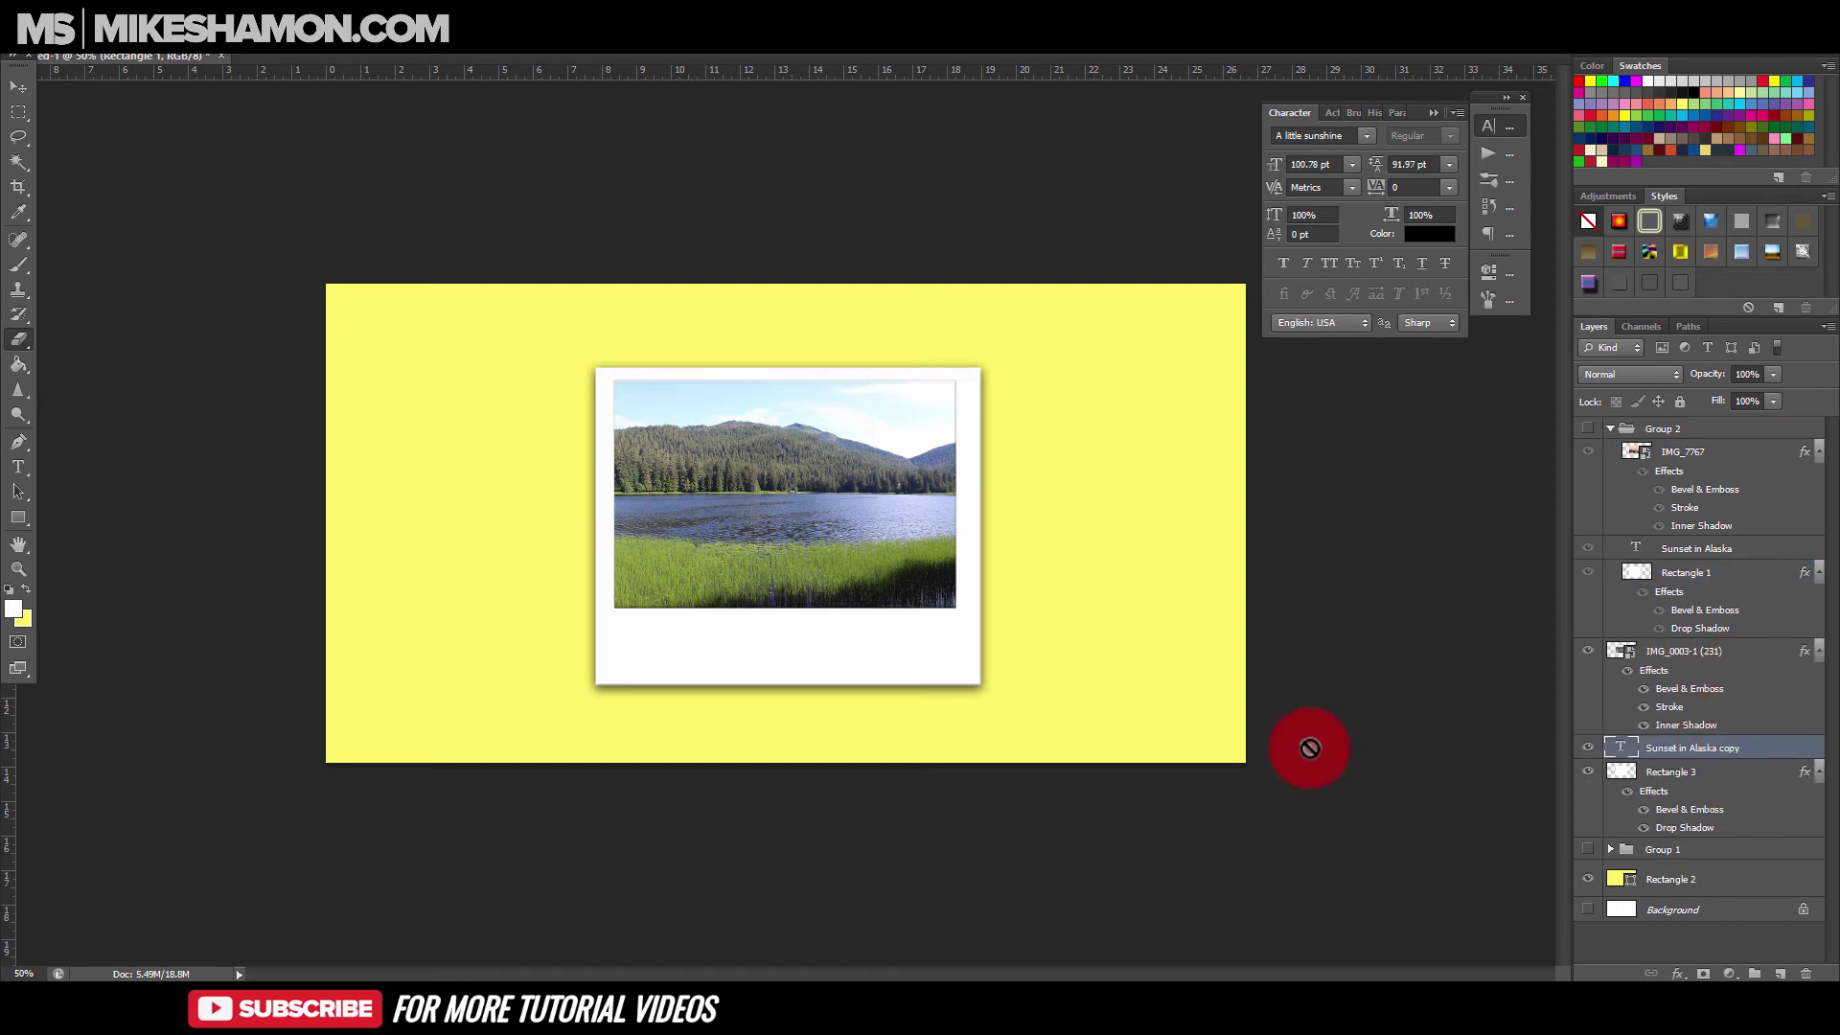
Center the copied caption in the frame's white strip and change its text to "Ward Lake, Alaska".
{"action": "left_click", "coordinate": [18, 87]}
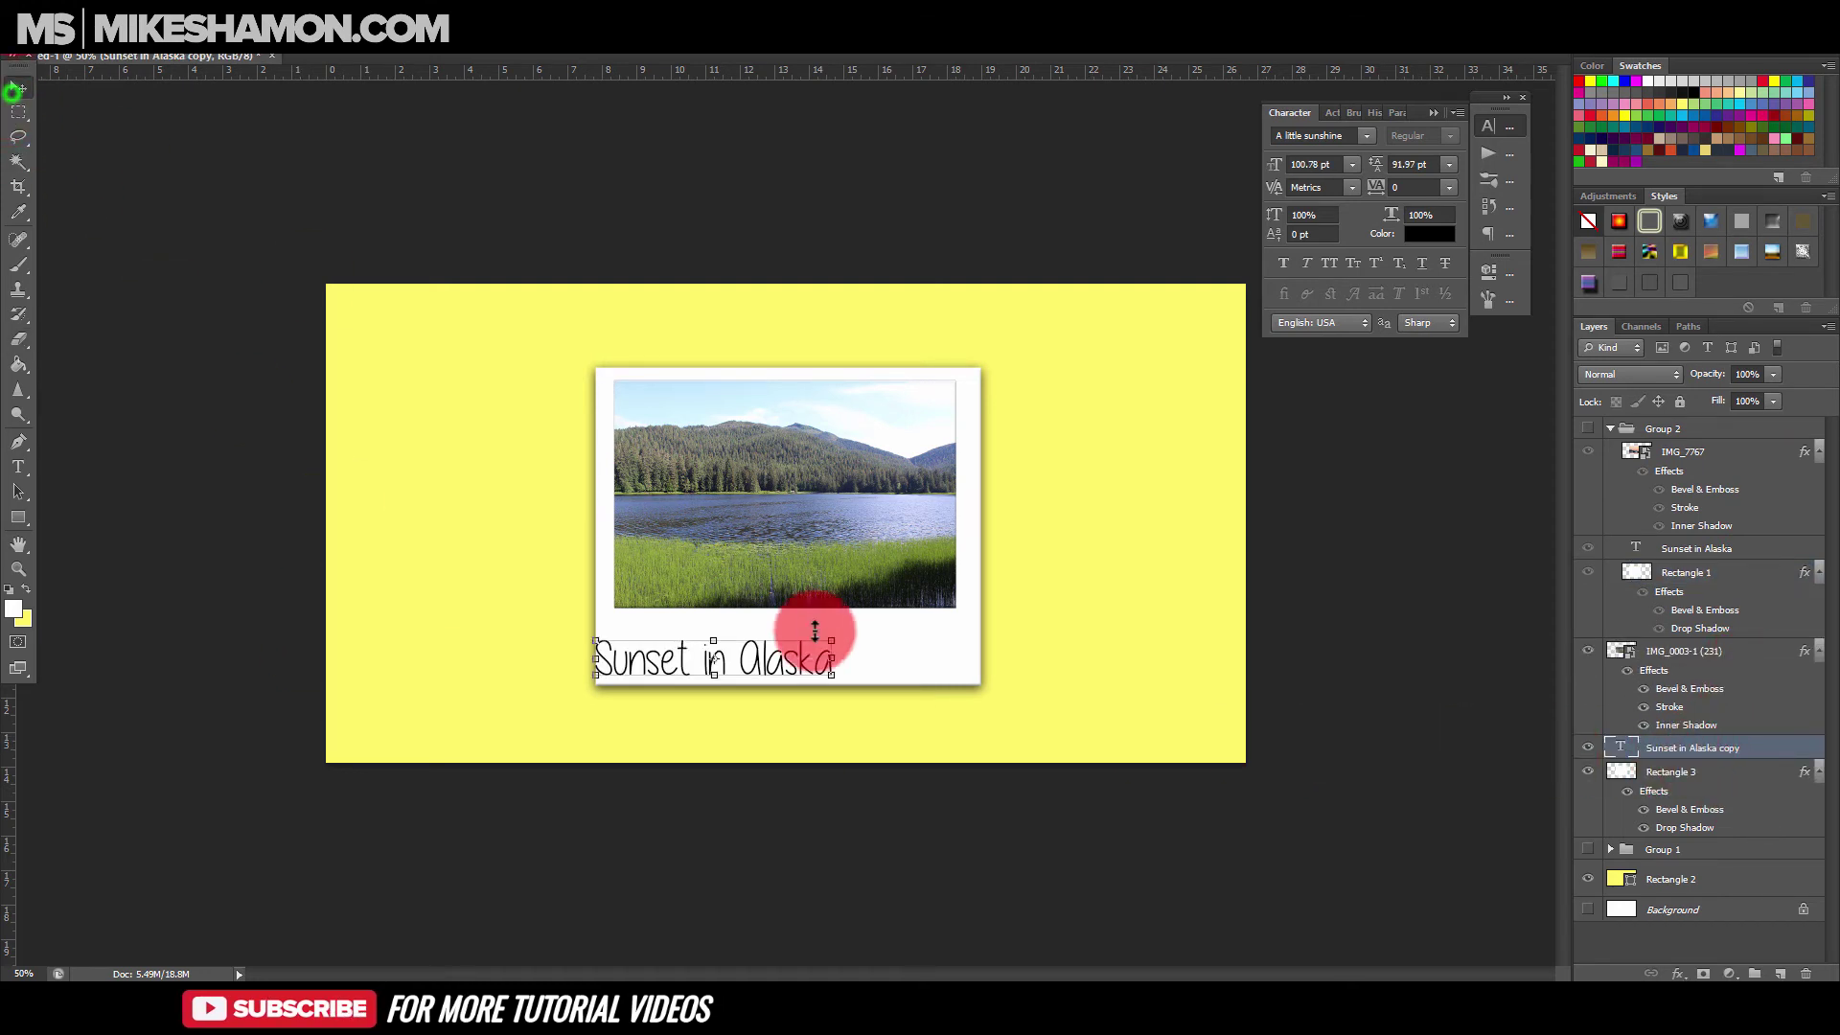
{"action": "left_click_drag", "start_coordinate": [798, 657], "coordinate": [850, 659]}
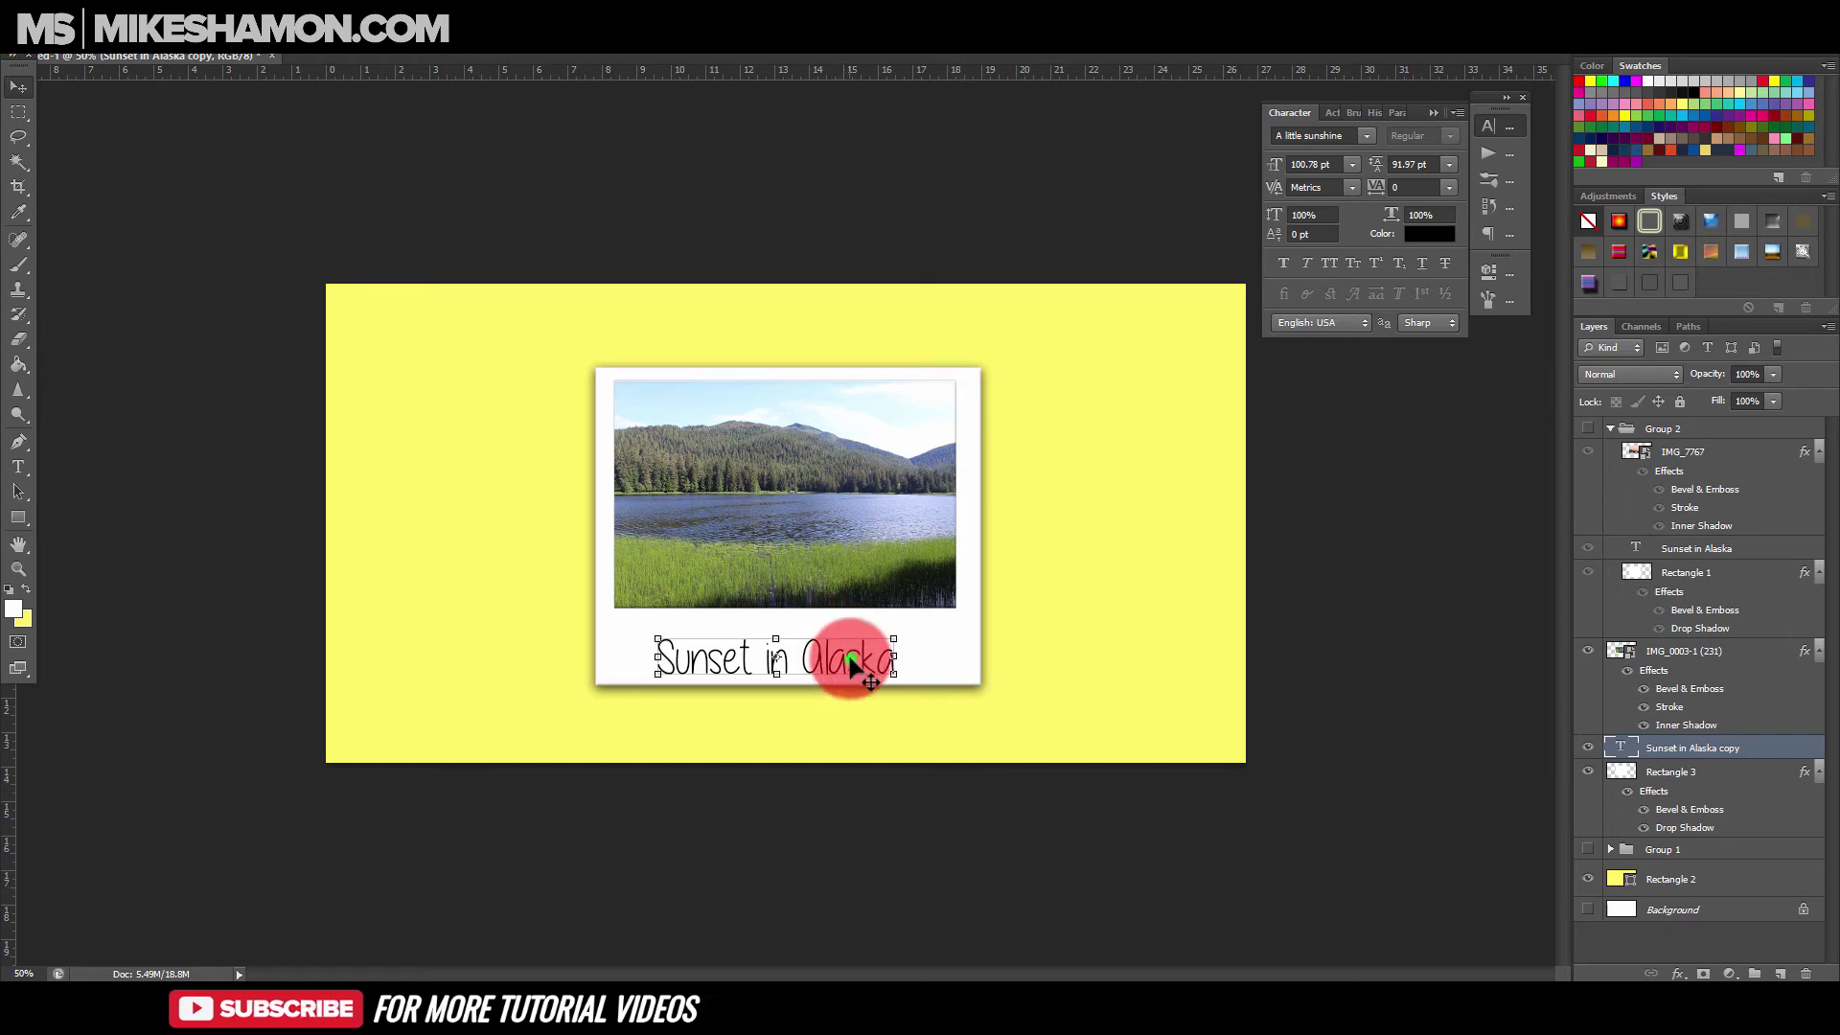
{"action": "left_click", "coordinate": [19, 519]}
{"action": "left_click", "coordinate": [23, 471]}
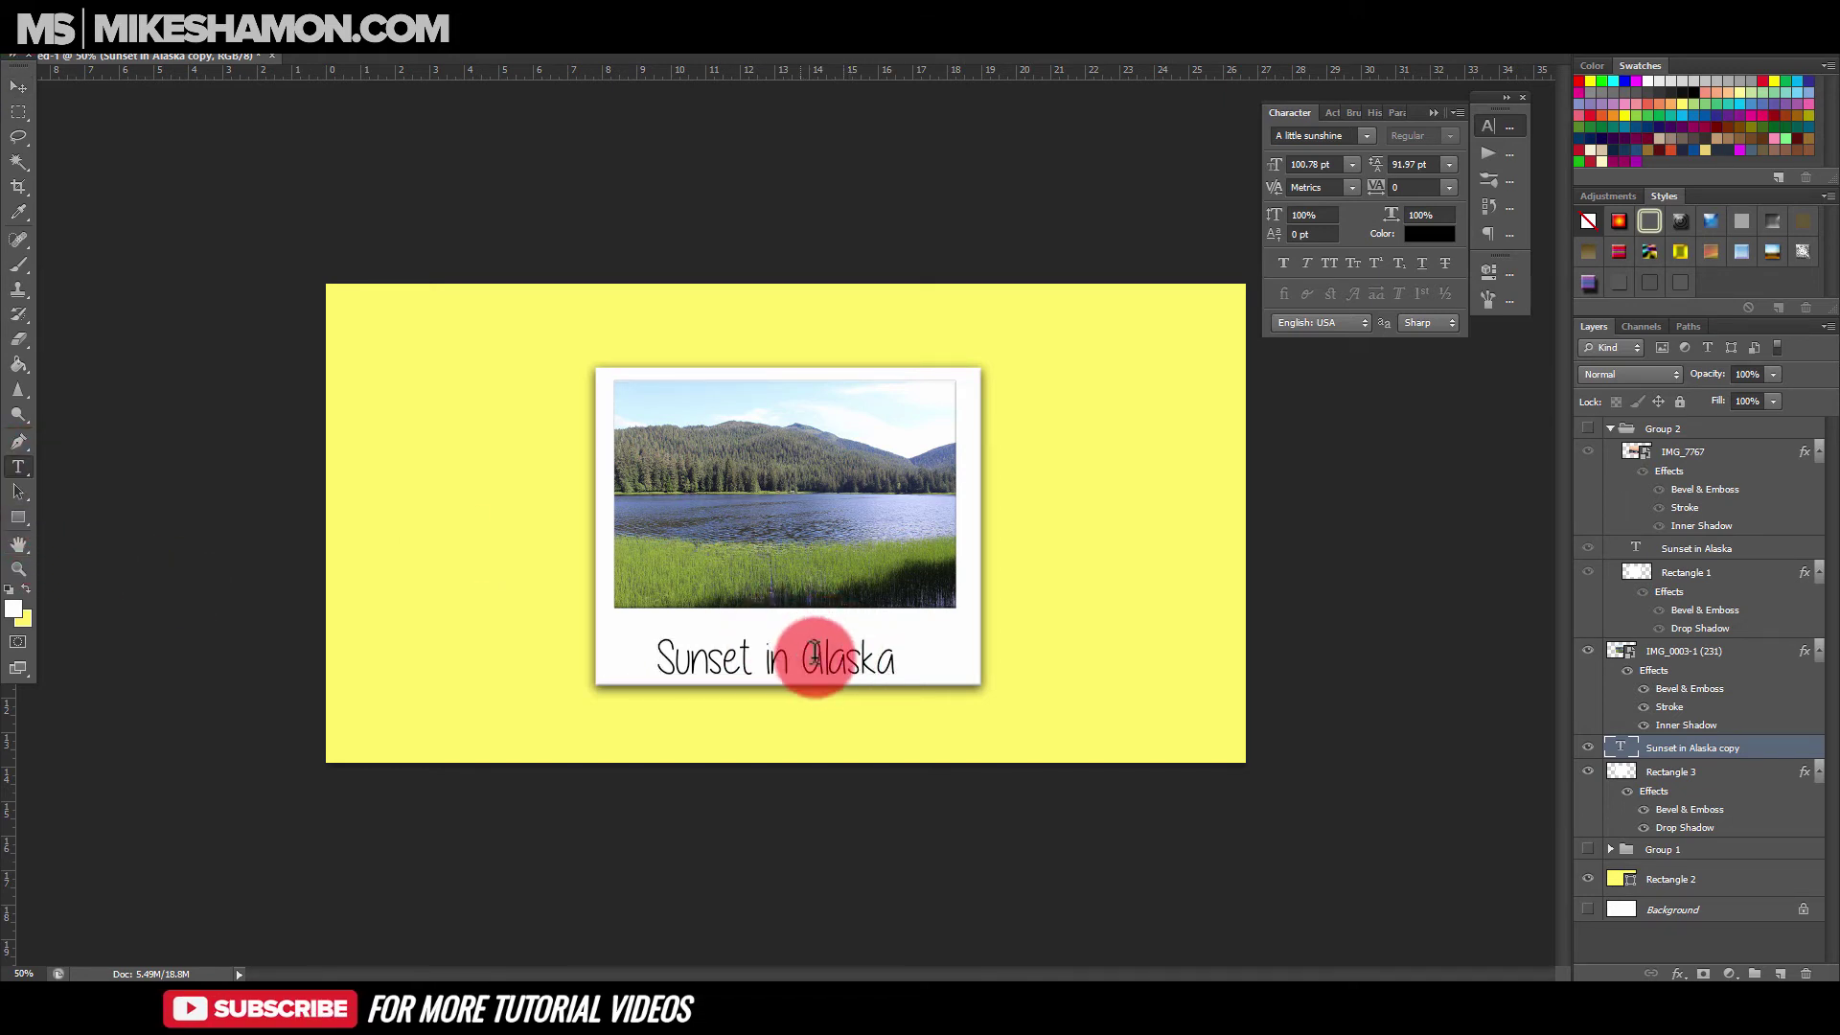
{"action": "left_click", "coordinate": [856, 667]}
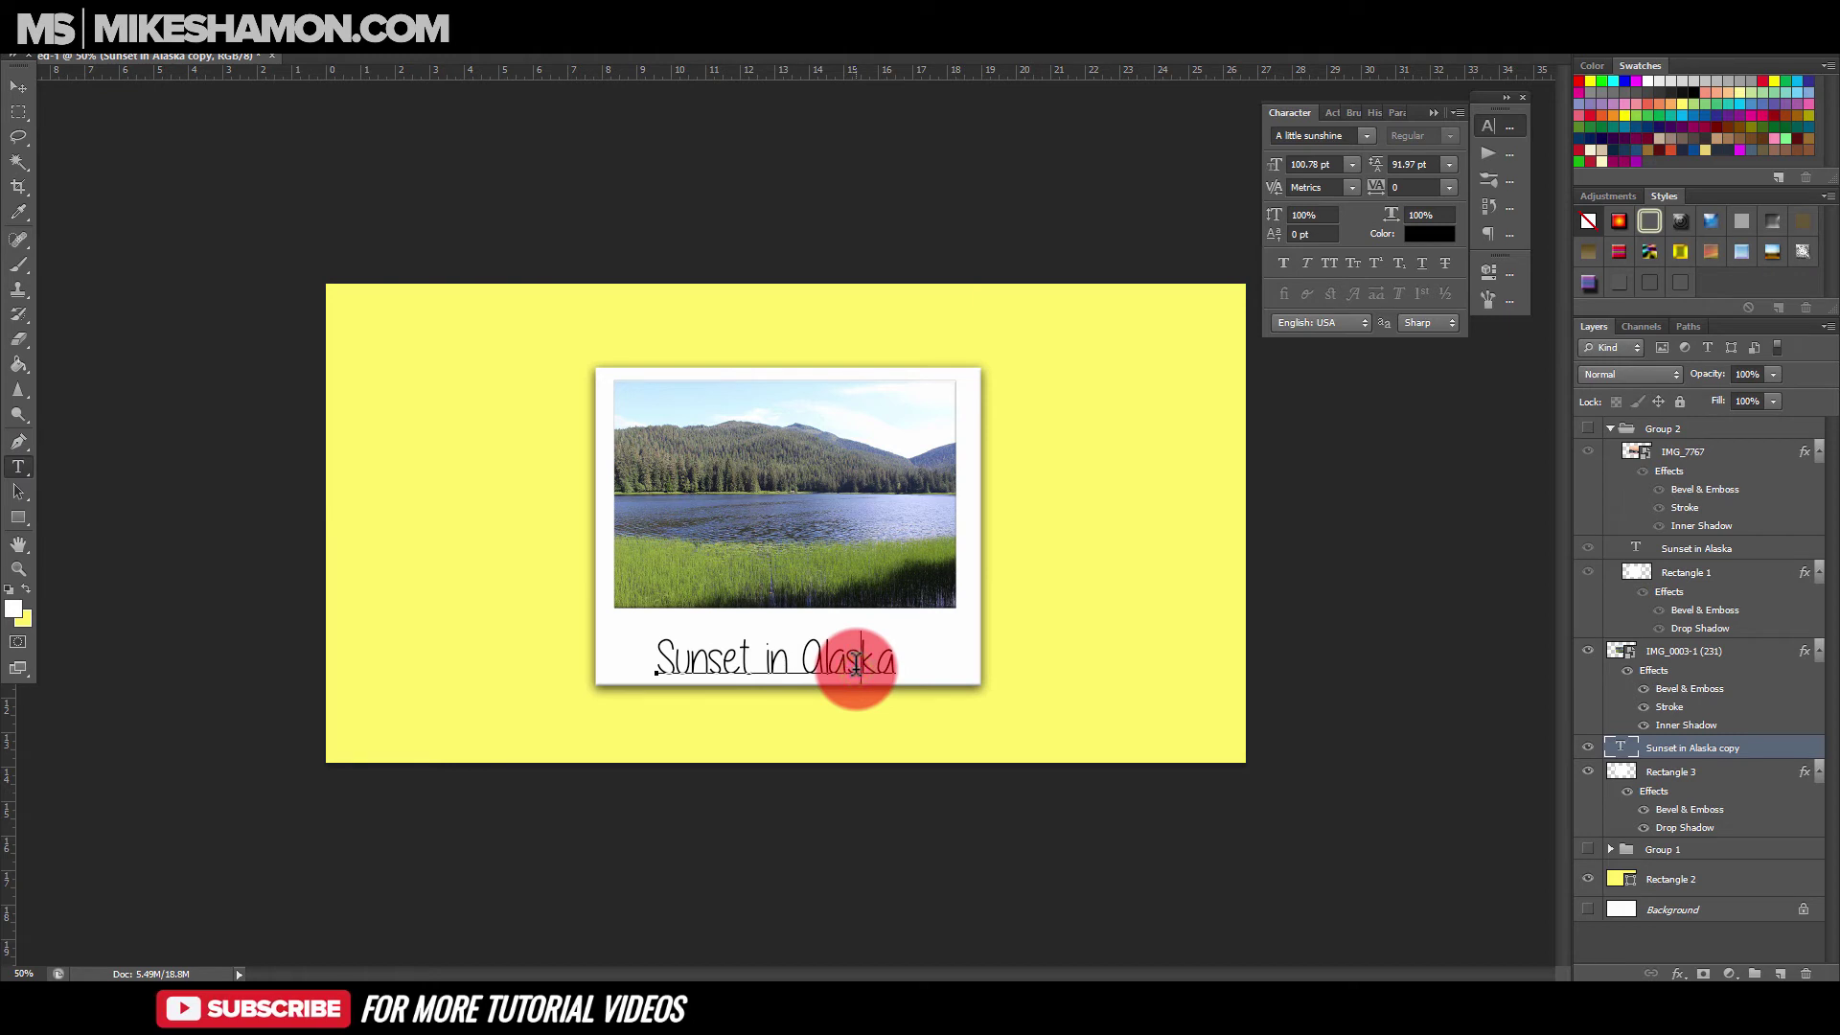
{"action": "double_click", "coordinate": [856, 661]}
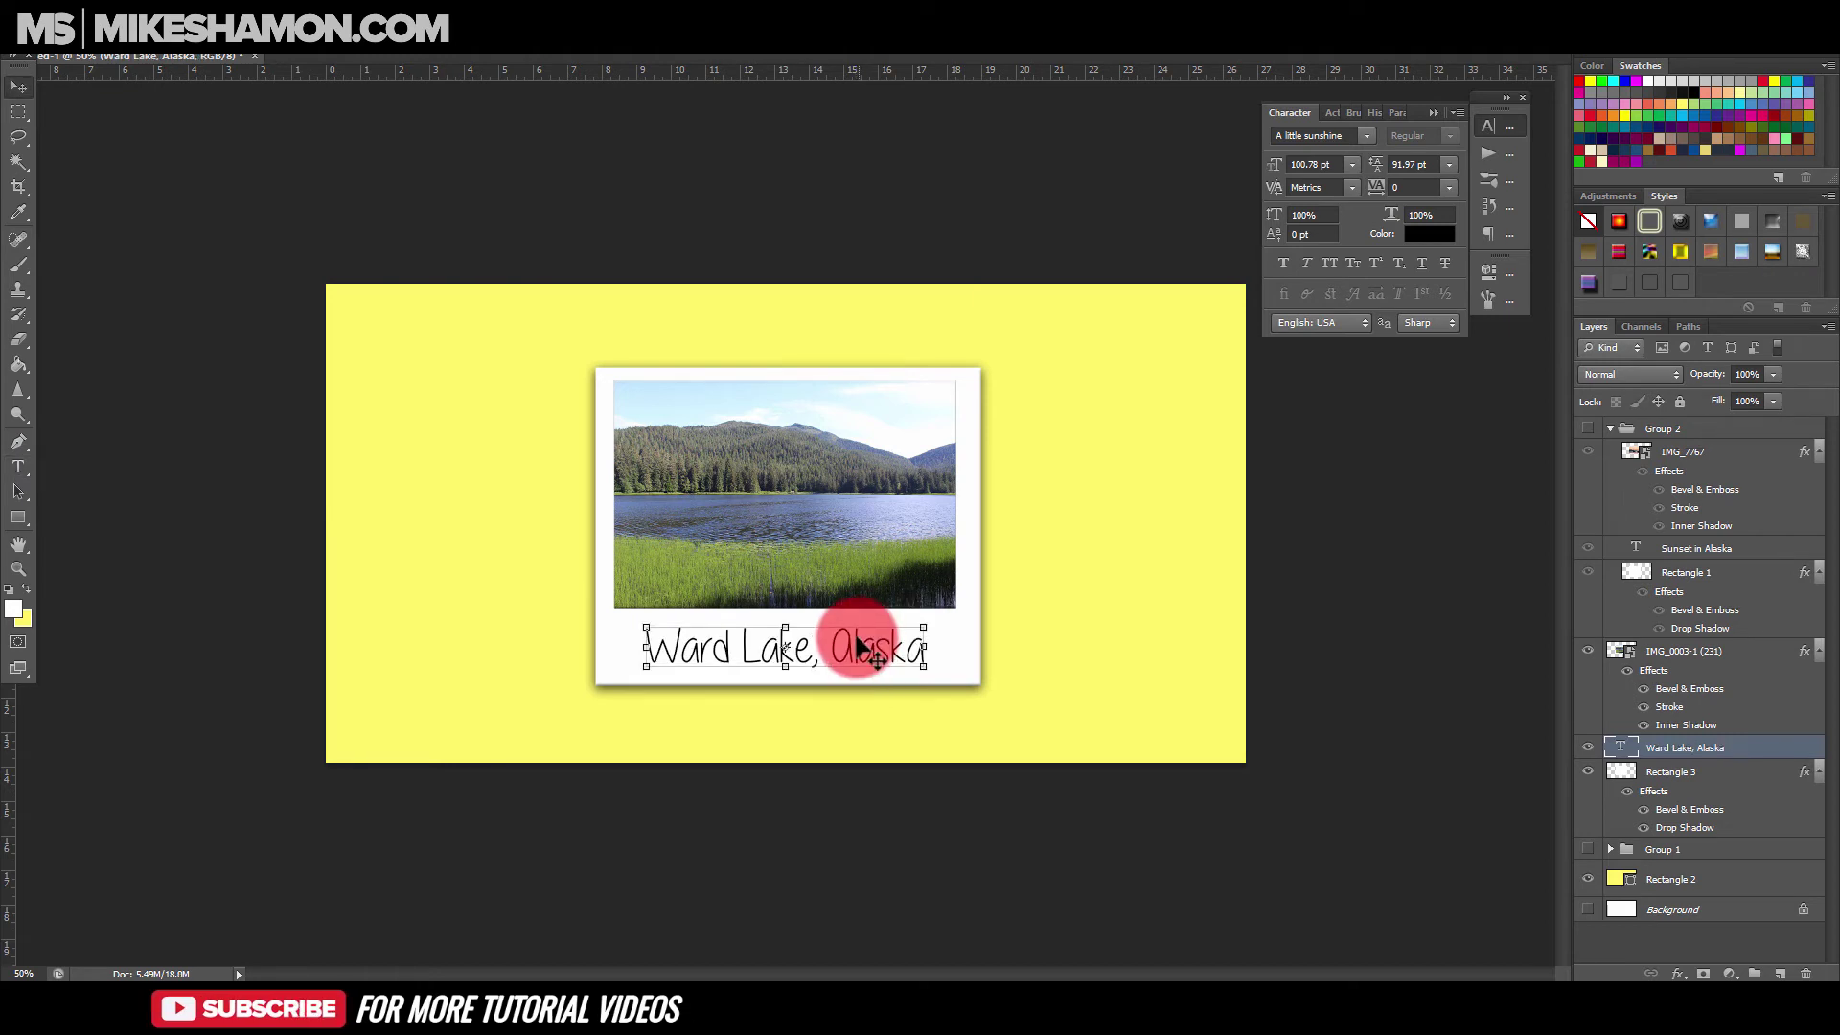
{"action": "left_click", "coordinate": [1818, 580]}
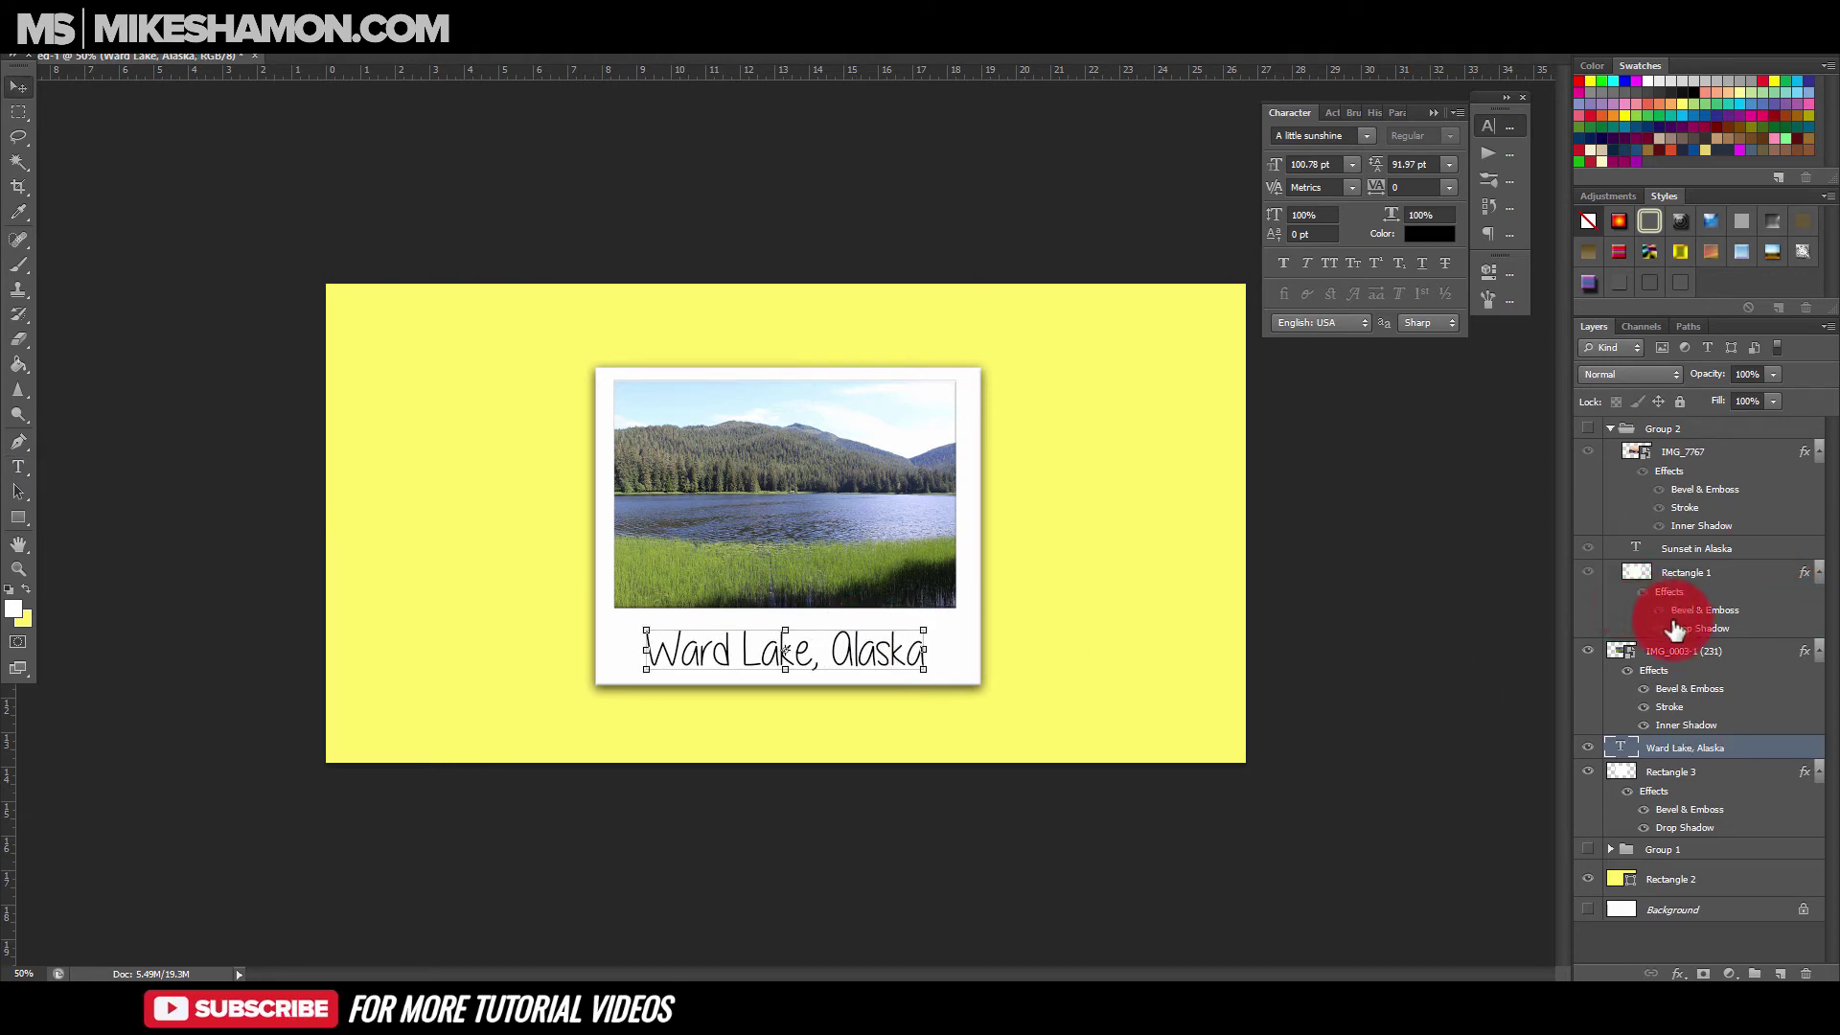
Add a Hue/Saturation adjustment layer above the lake photo with hue -12, saturation -33 and lightness -6.
{"action": "left_click", "coordinate": [1742, 648]}
{"action": "left_click_drag", "start_coordinate": [1792, 663], "coordinate": [1753, 974]}
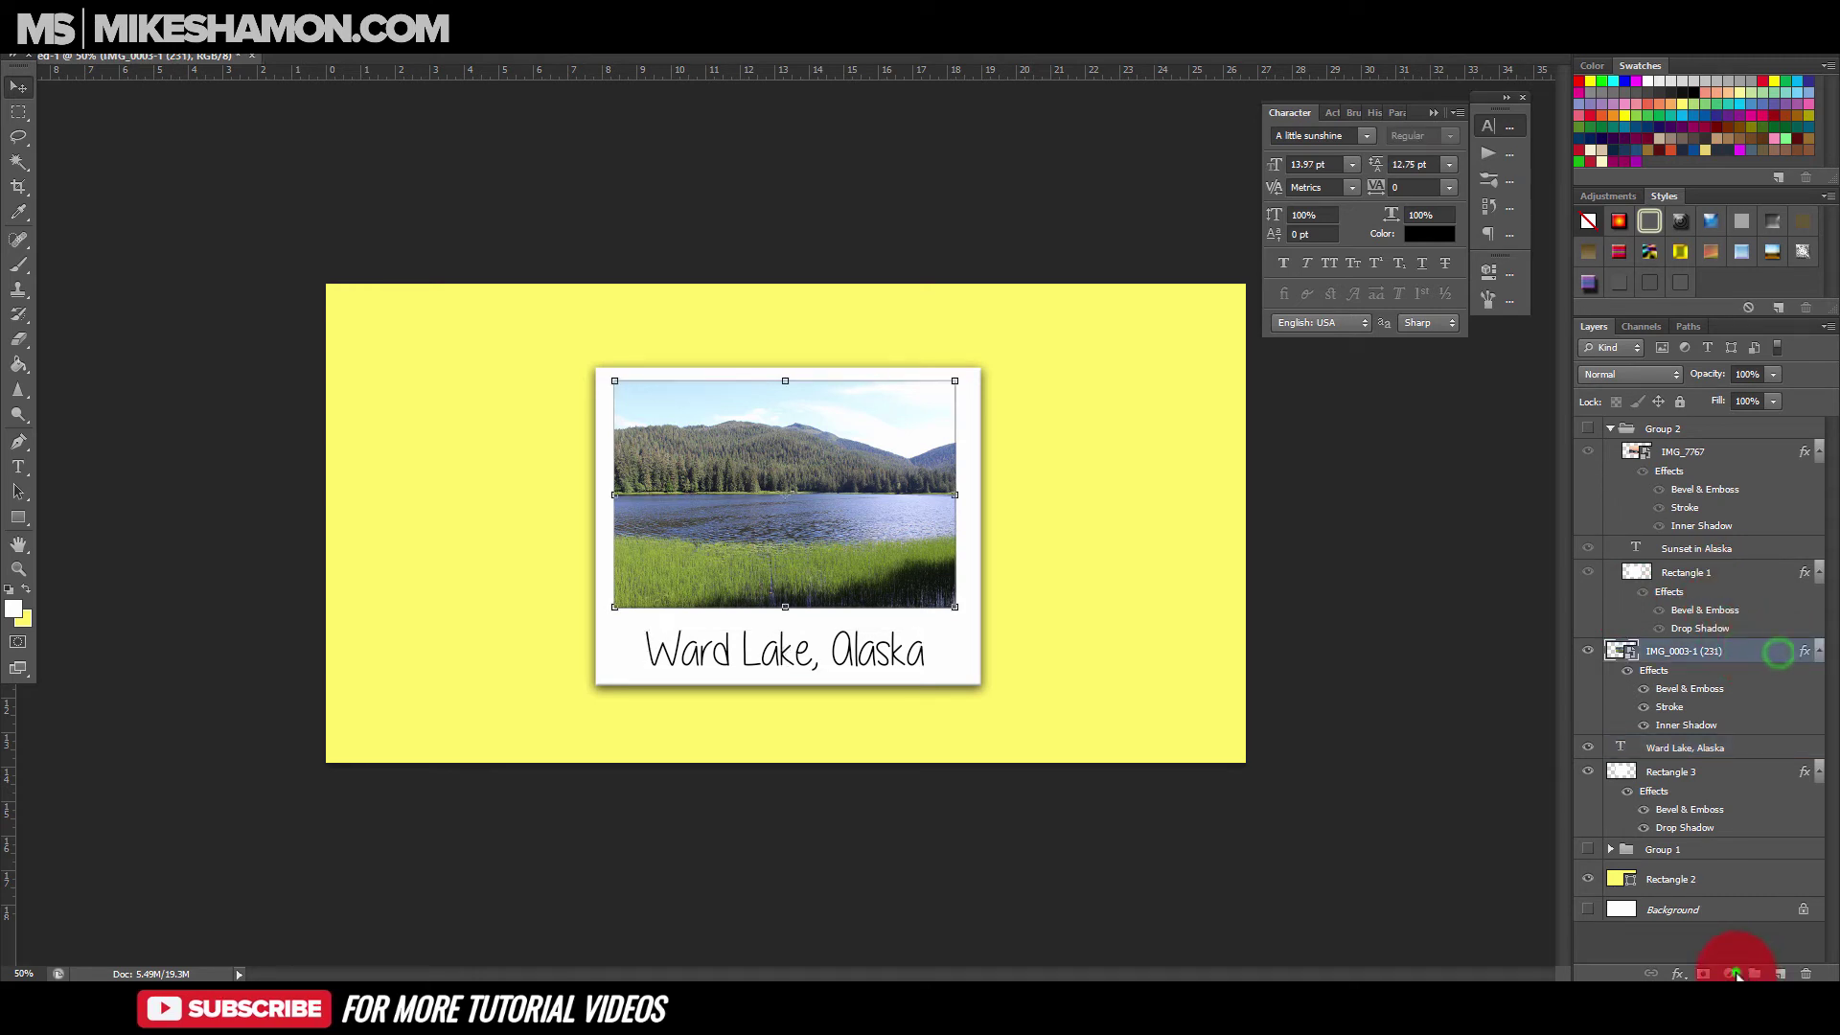
{"action": "left_click", "coordinate": [1737, 974]}
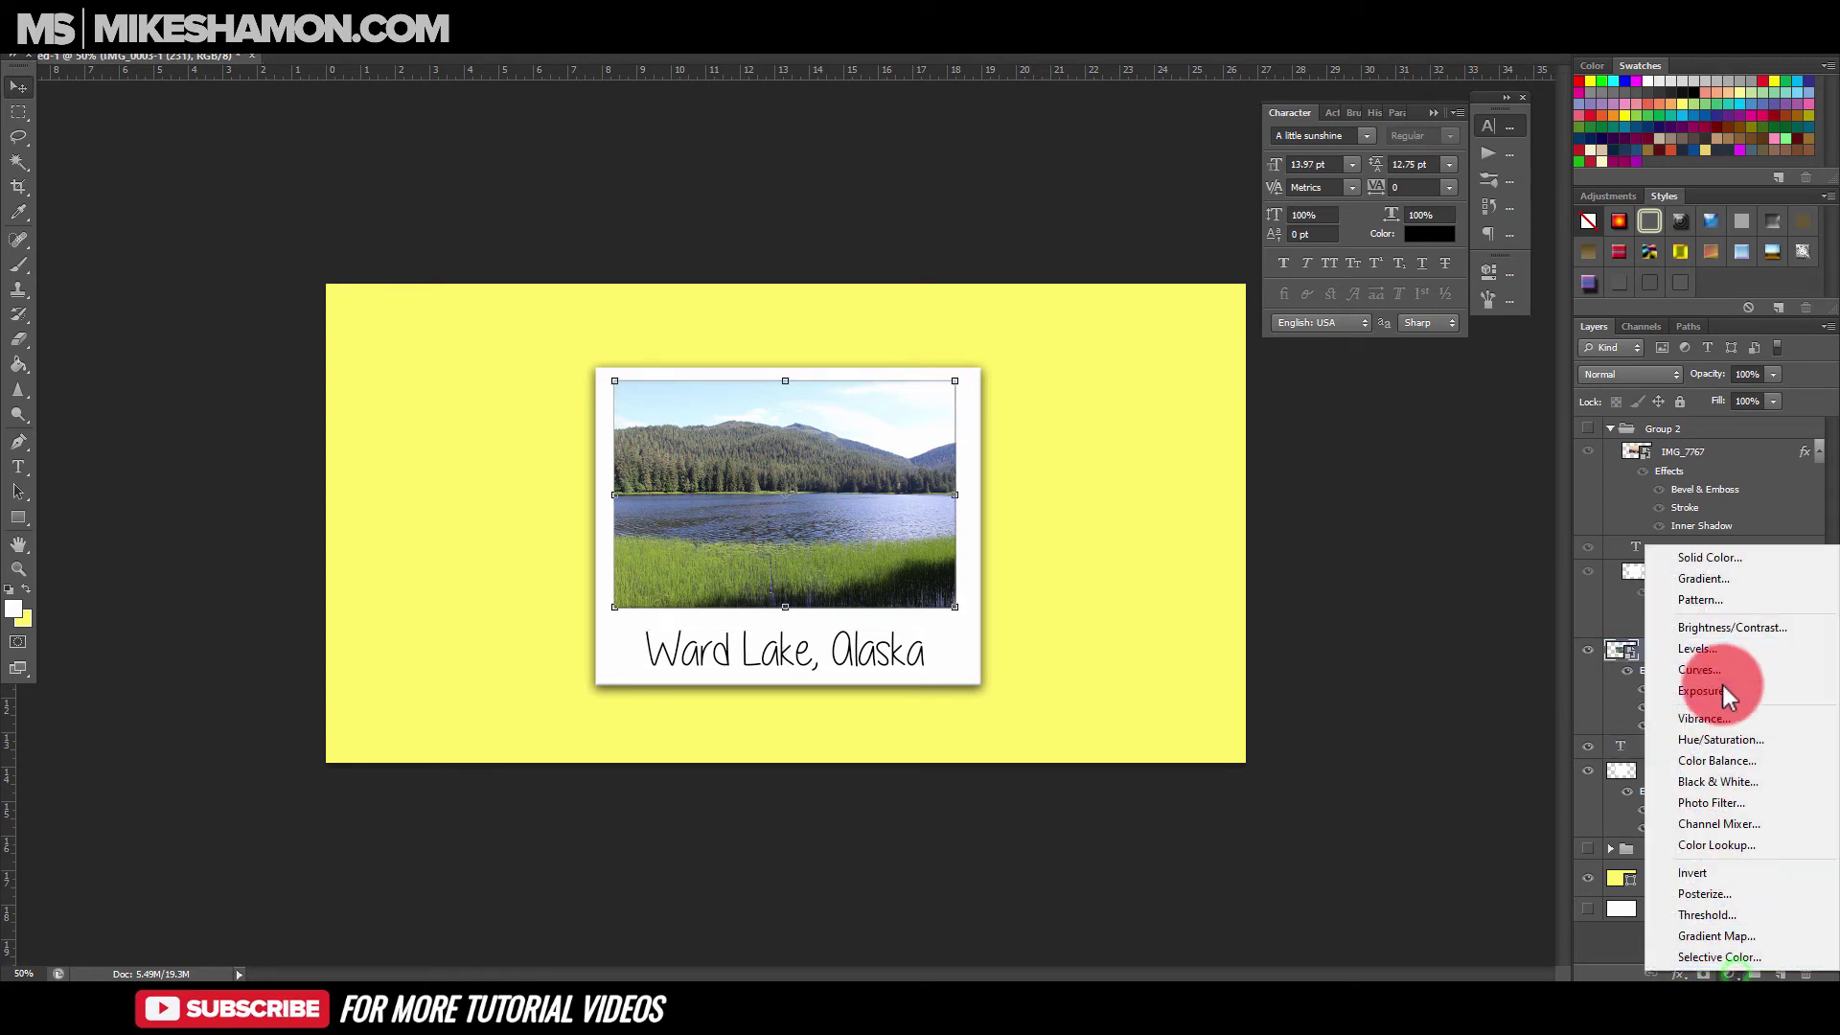
{"action": "left_click", "coordinate": [1723, 738]}
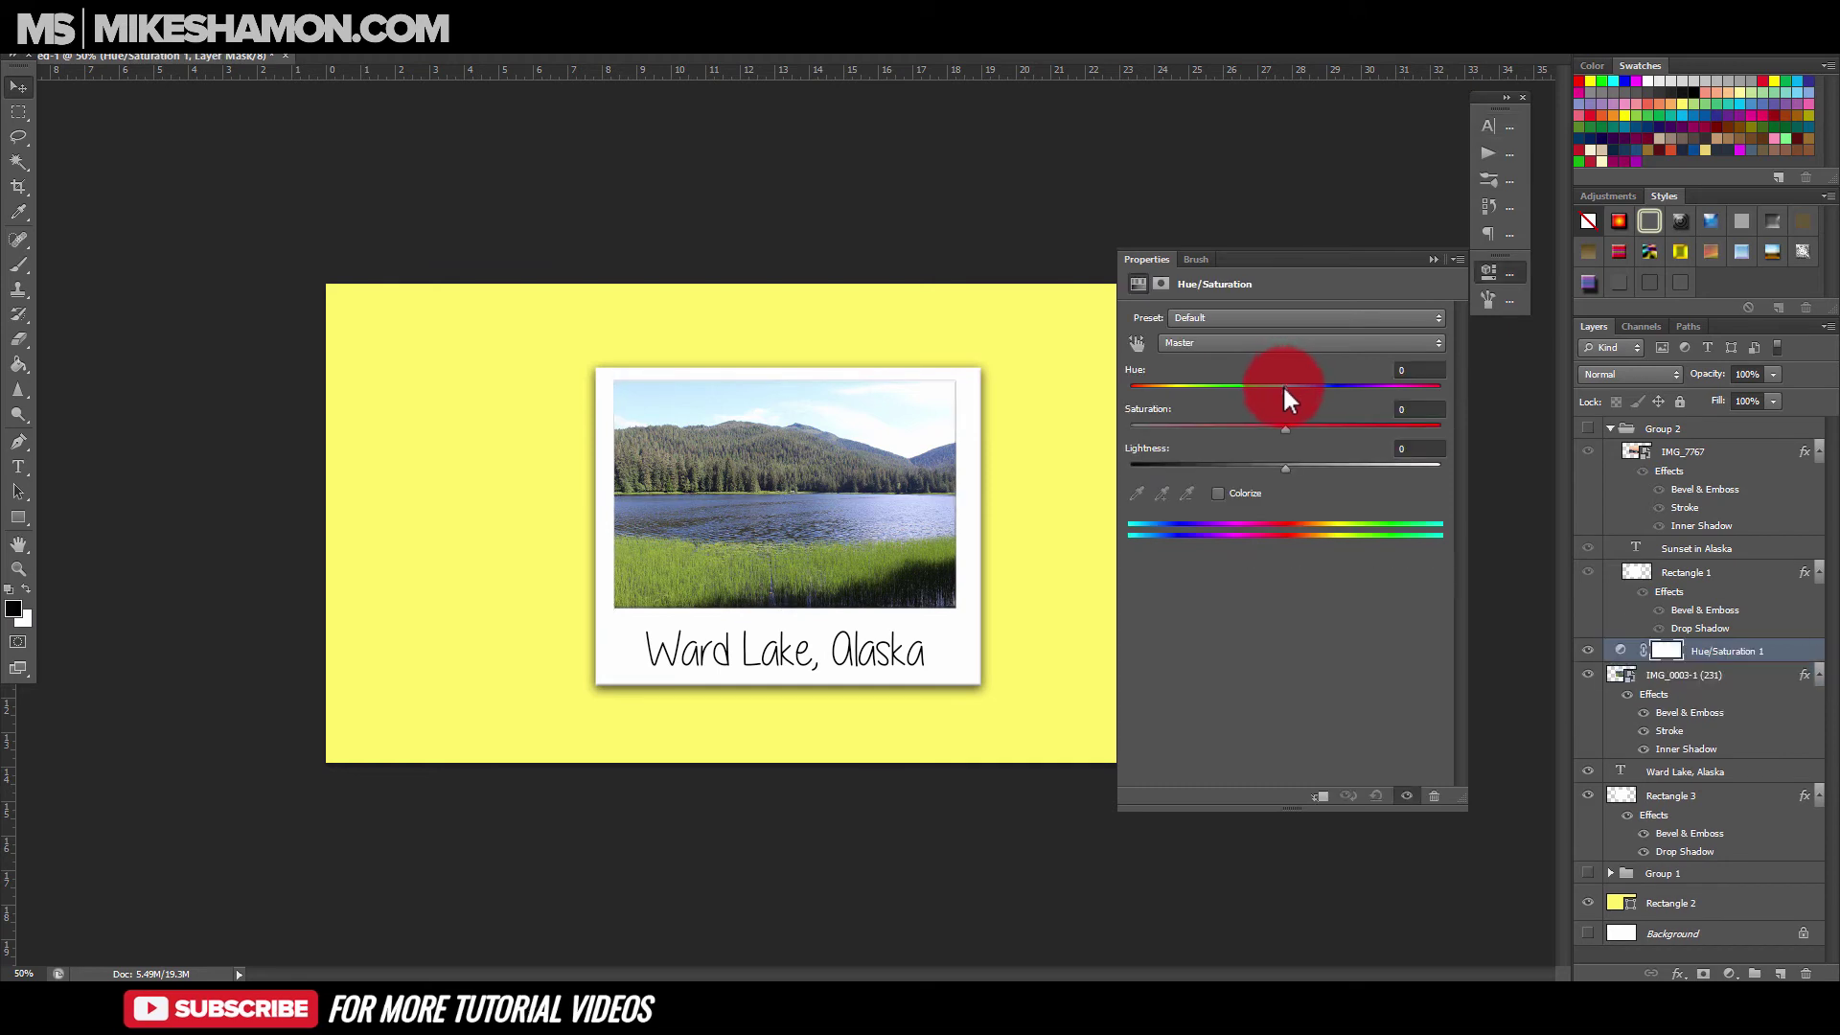
{"action": "mouse_move", "coordinate": [1286, 390]}
{"action": "left_mouse_down"}
{"action": "mouse_move", "coordinate": [1183, 393]}
{"action": "mouse_move", "coordinate": [1325, 399]}
{"action": "mouse_move", "coordinate": [1303, 427]}
{"action": "mouse_move", "coordinate": [1246, 430]}
{"action": "mouse_move", "coordinate": [1276, 467]}
{"action": "mouse_move", "coordinate": [1229, 387]}
{"action": "mouse_move", "coordinate": [1357, 386]}
{"action": "mouse_move", "coordinate": [1267, 386]}
{"action": "left_mouse_up"}
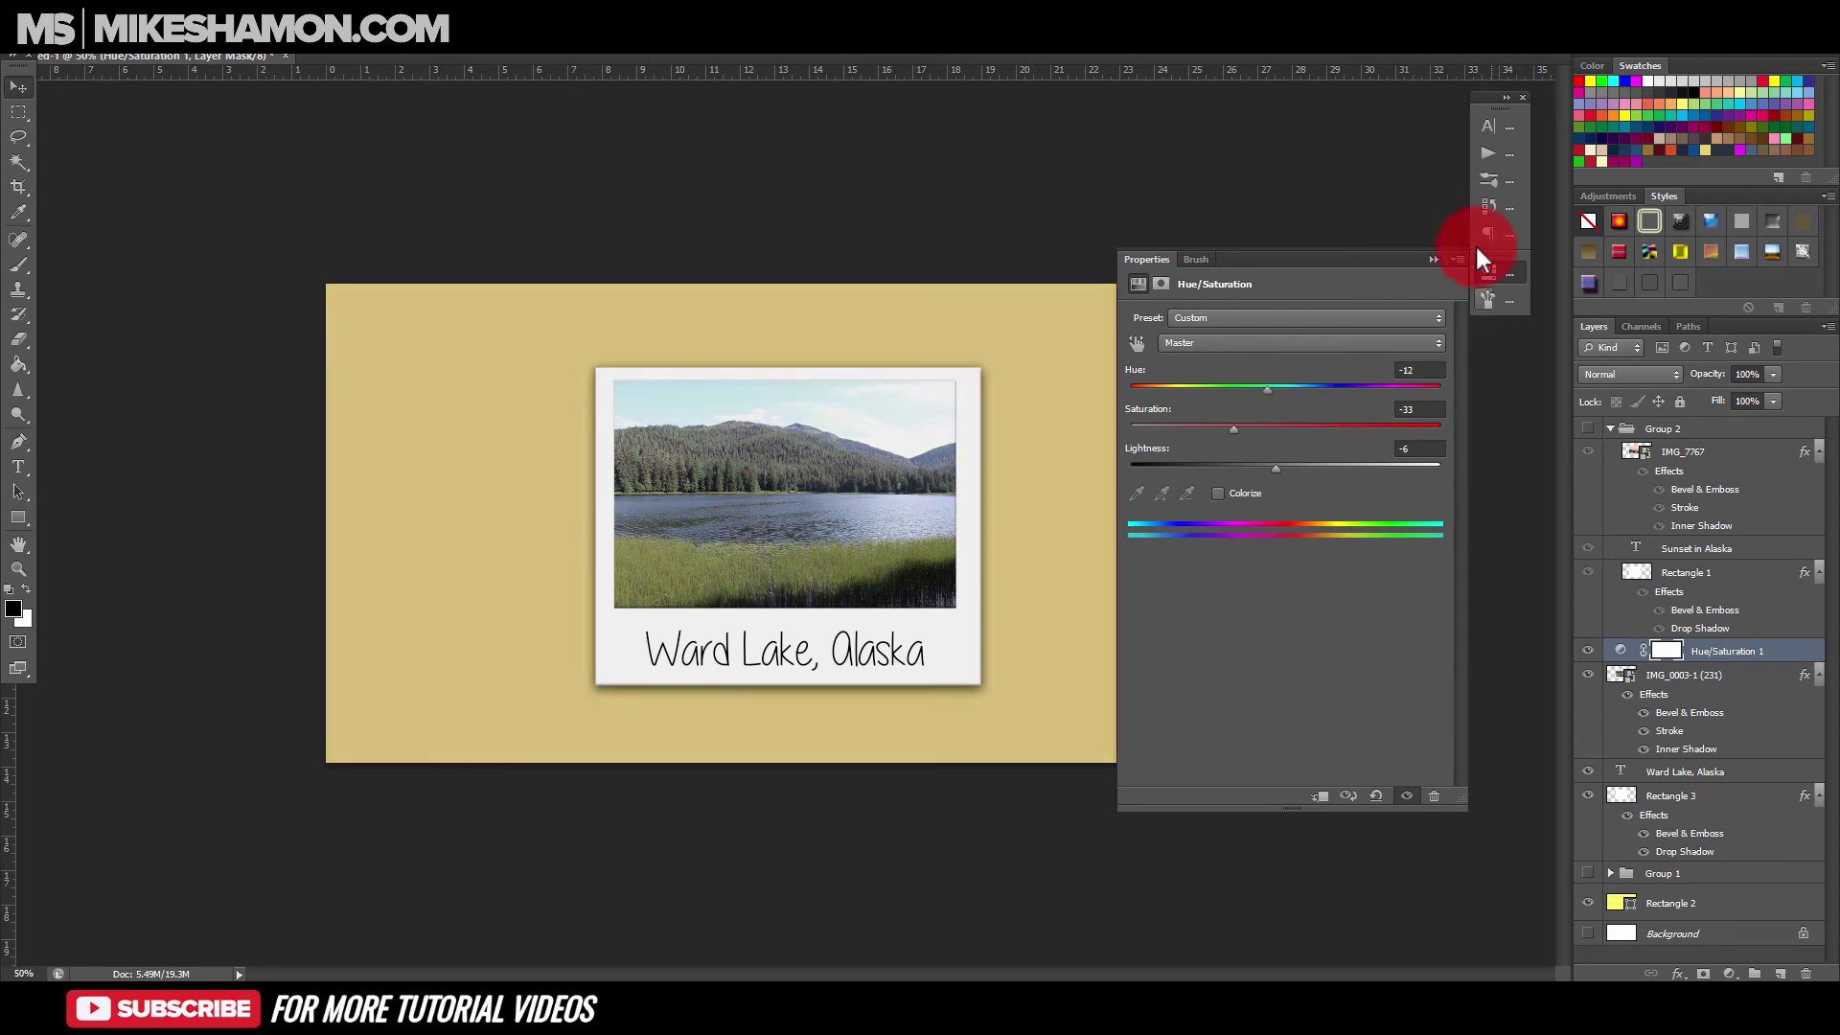
{"action": "left_click", "coordinate": [1433, 261]}
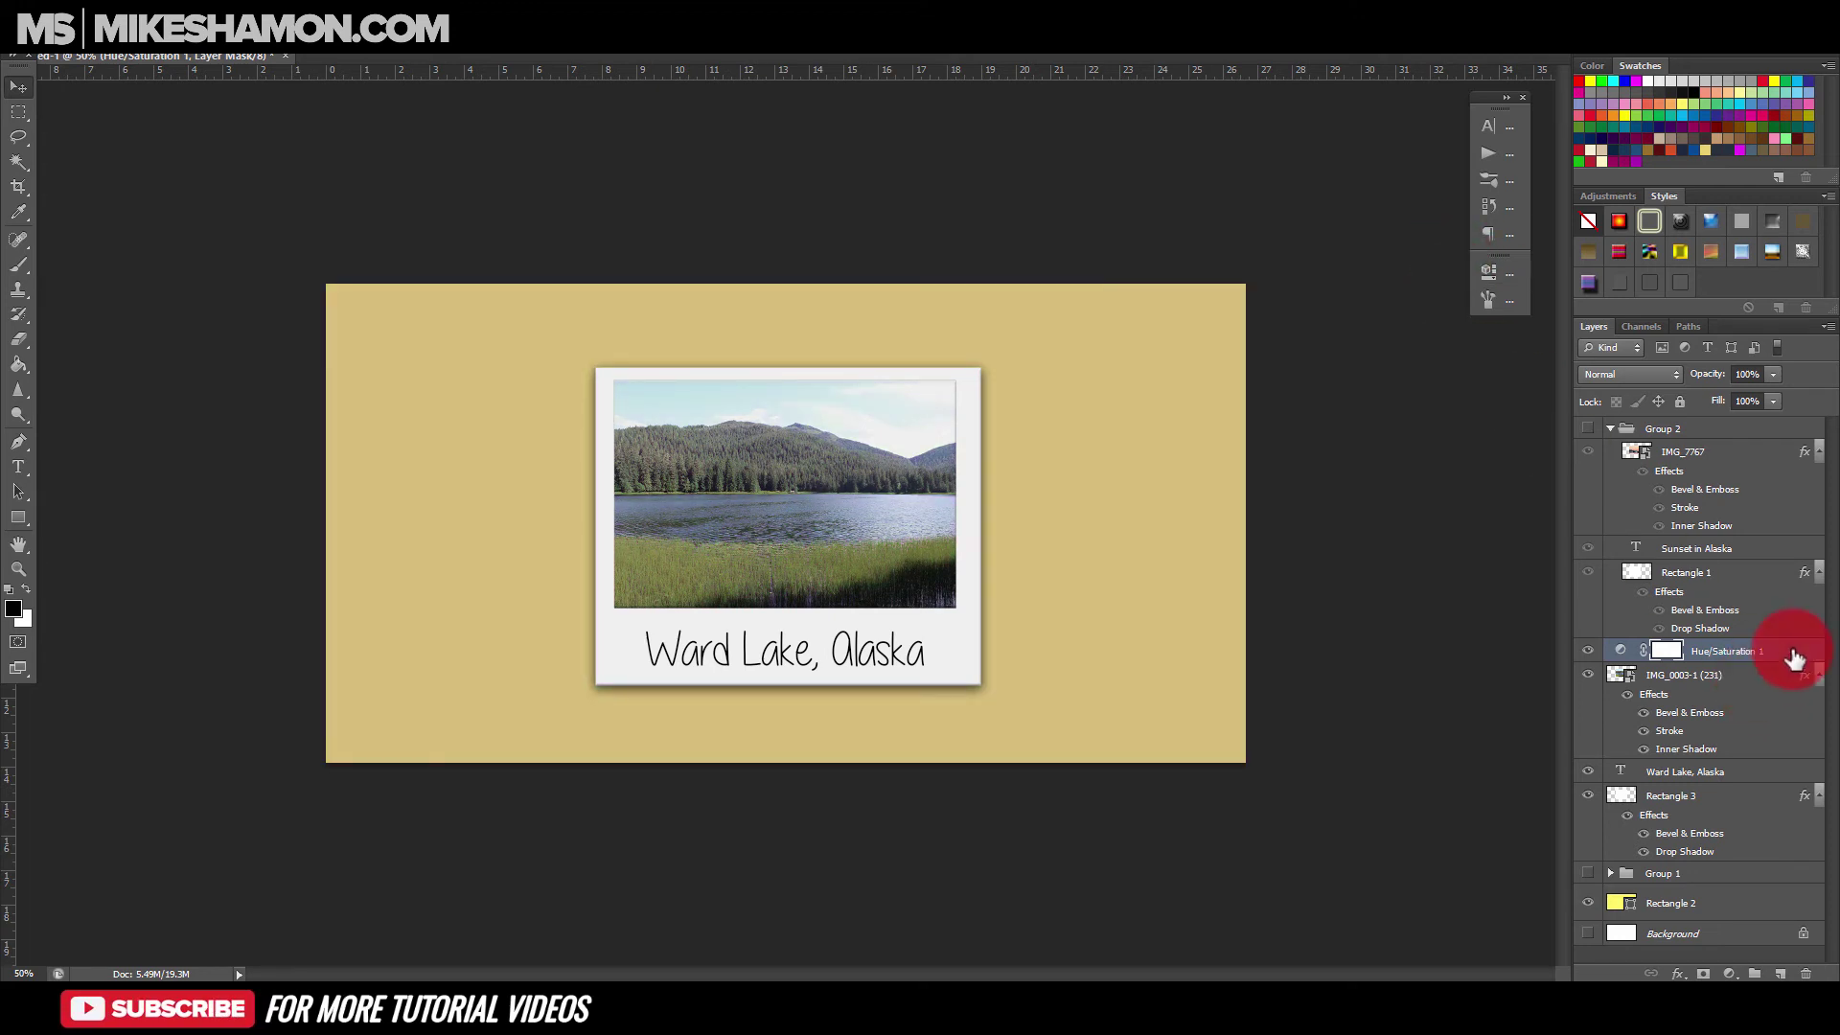
Clip the Hue/Saturation layer to the lake photo and compare the photo with the adjustment hidden and shown.
{"action": "right_click", "coordinate": [1792, 658]}
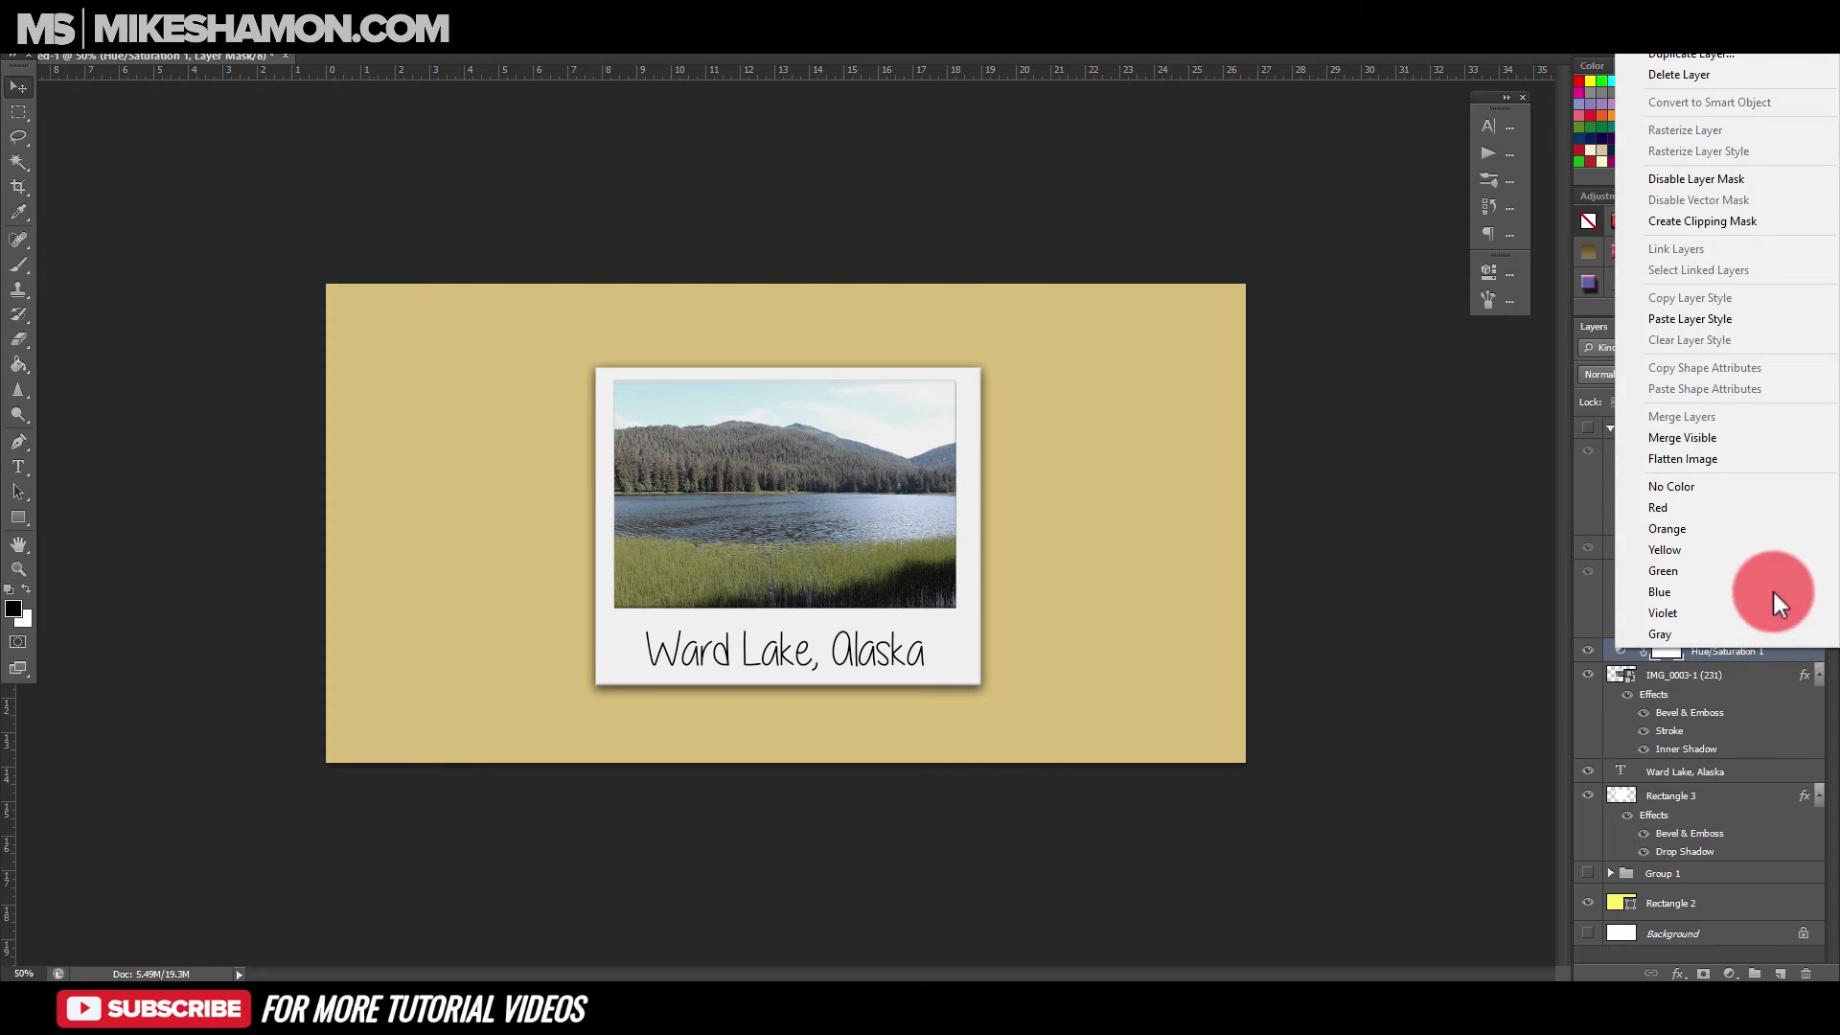
{"action": "left_click", "coordinate": [1756, 222]}
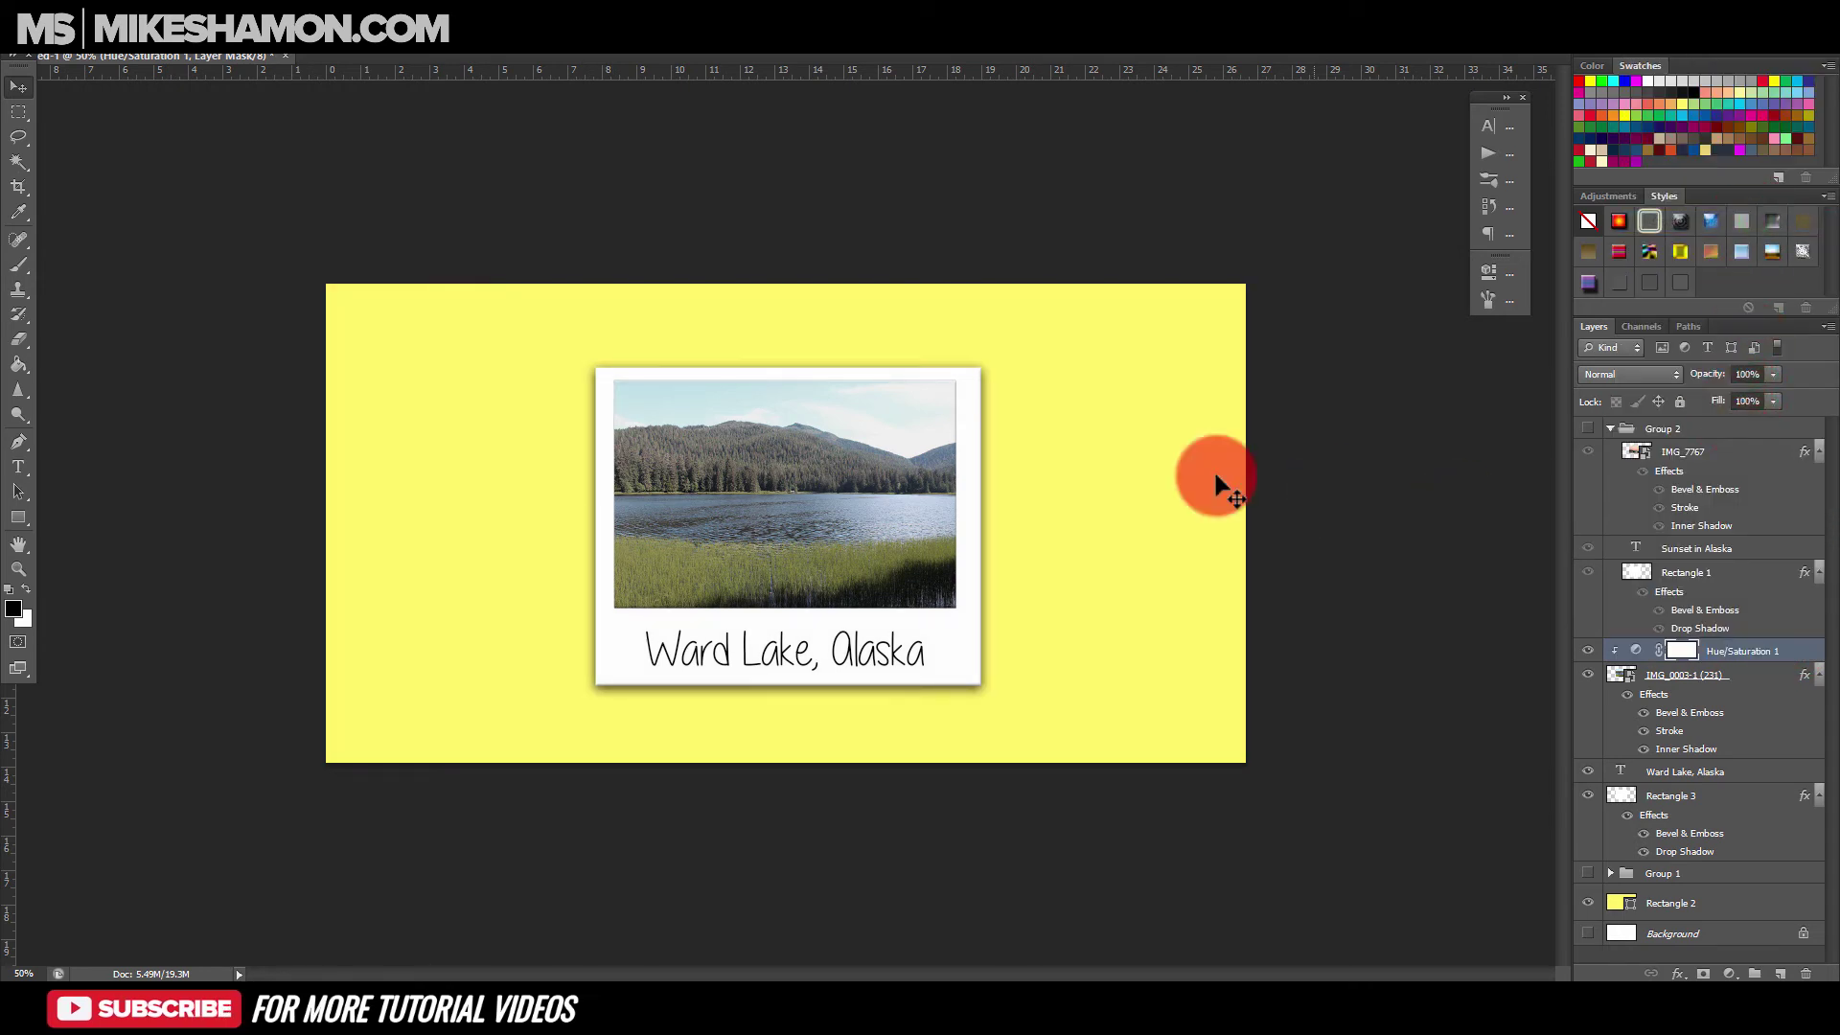
{"action": "left_click", "coordinate": [1587, 656]}
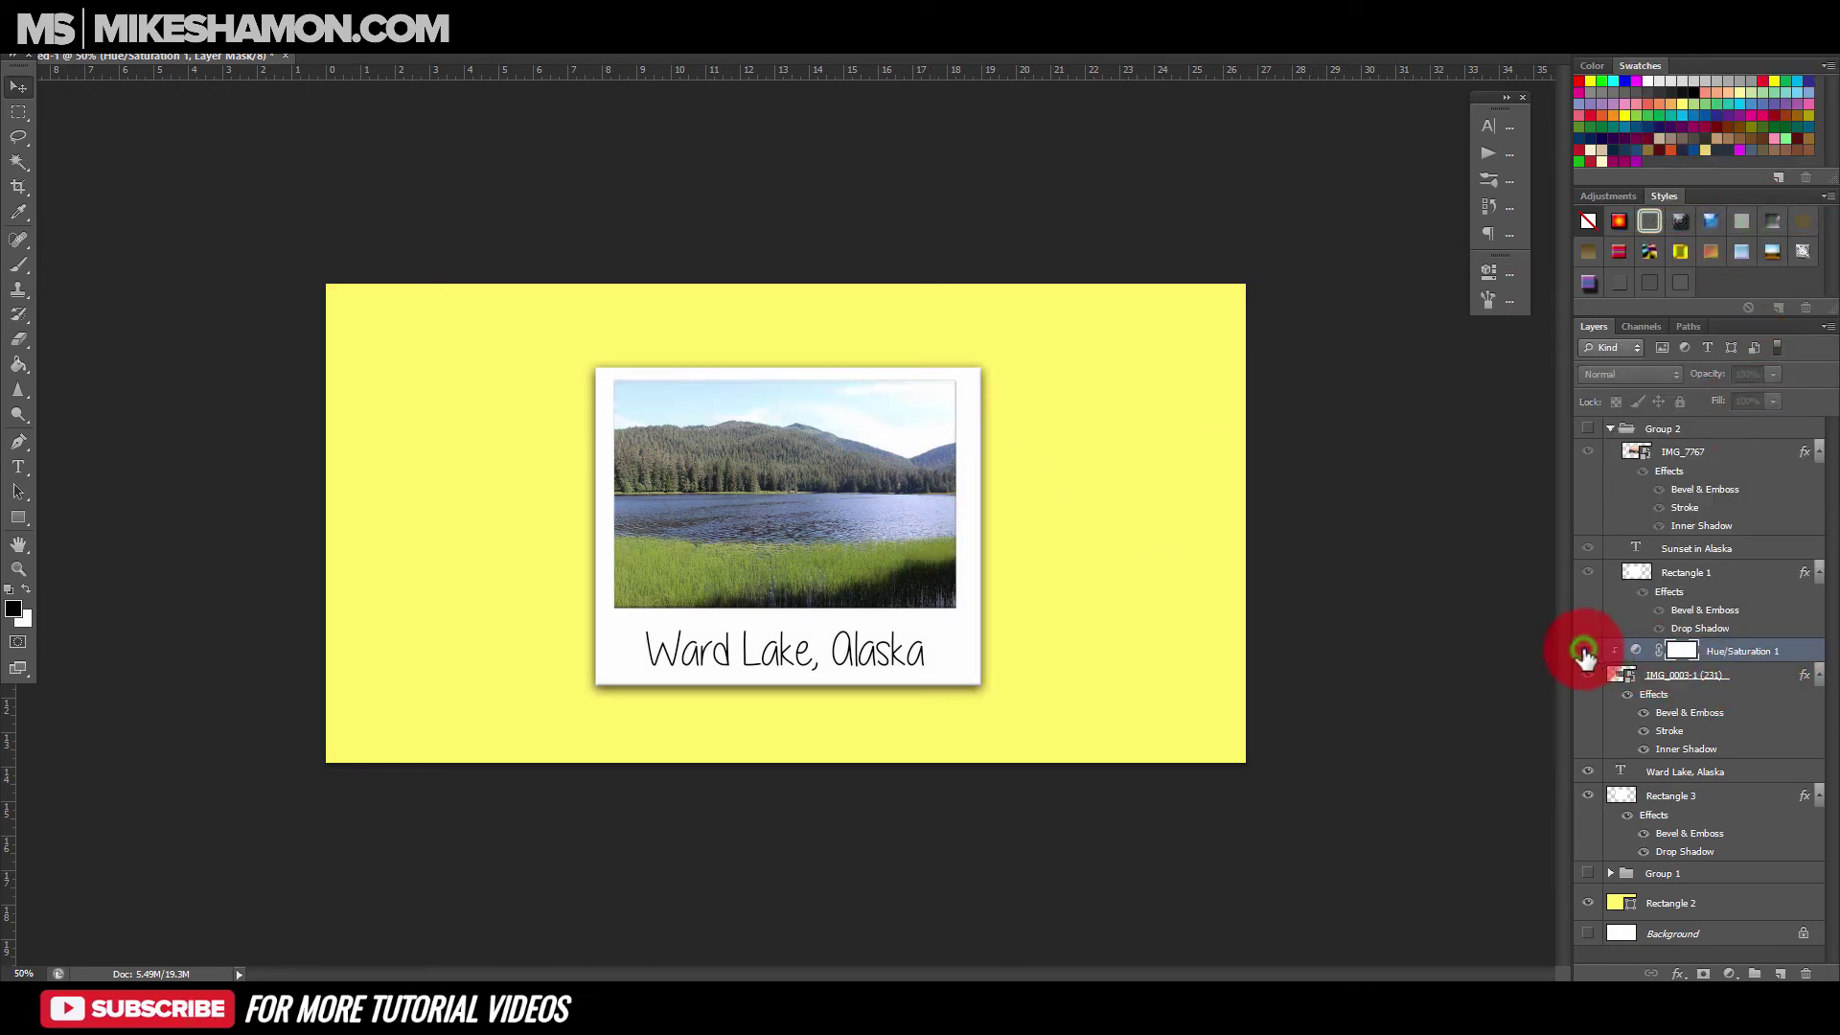
{"action": "left_click", "coordinate": [1586, 656]}
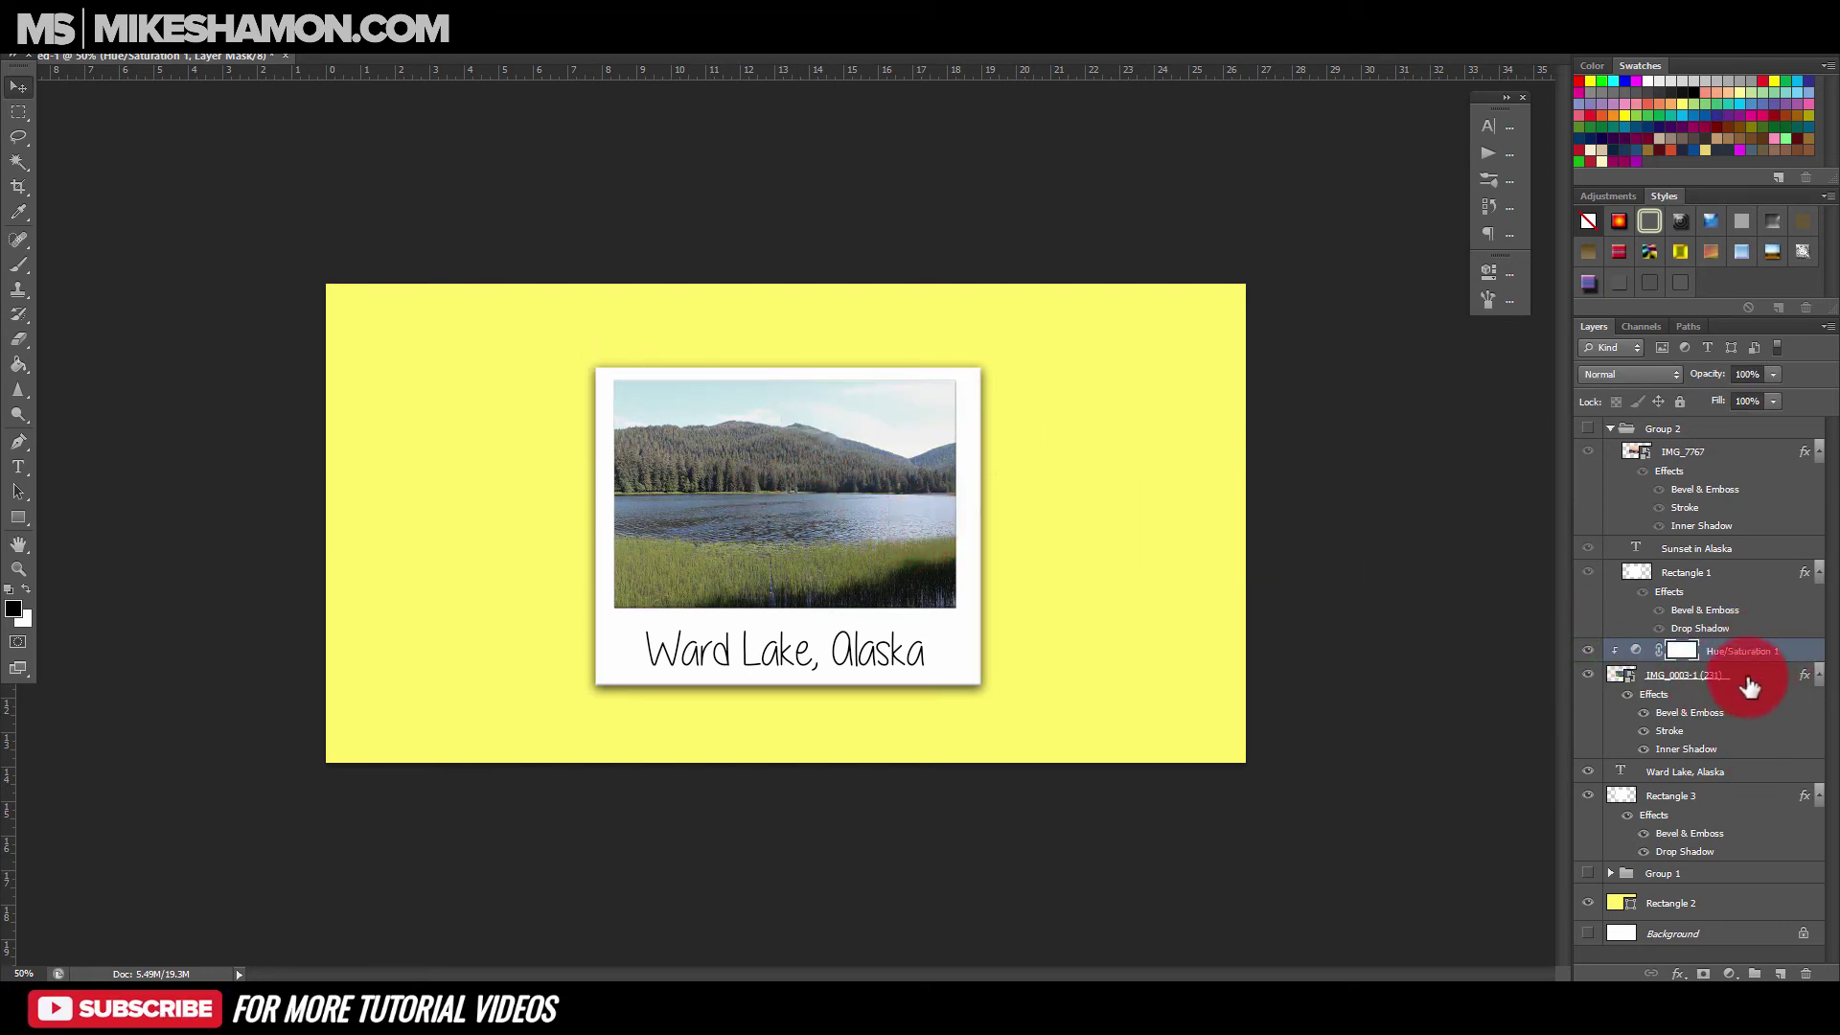
Create a new group above the lake photo's adjustment and move the Hue/Saturation, lake photo, caption and Rectangle 3 layers into it.
{"action": "left_click", "coordinate": [1755, 974]}
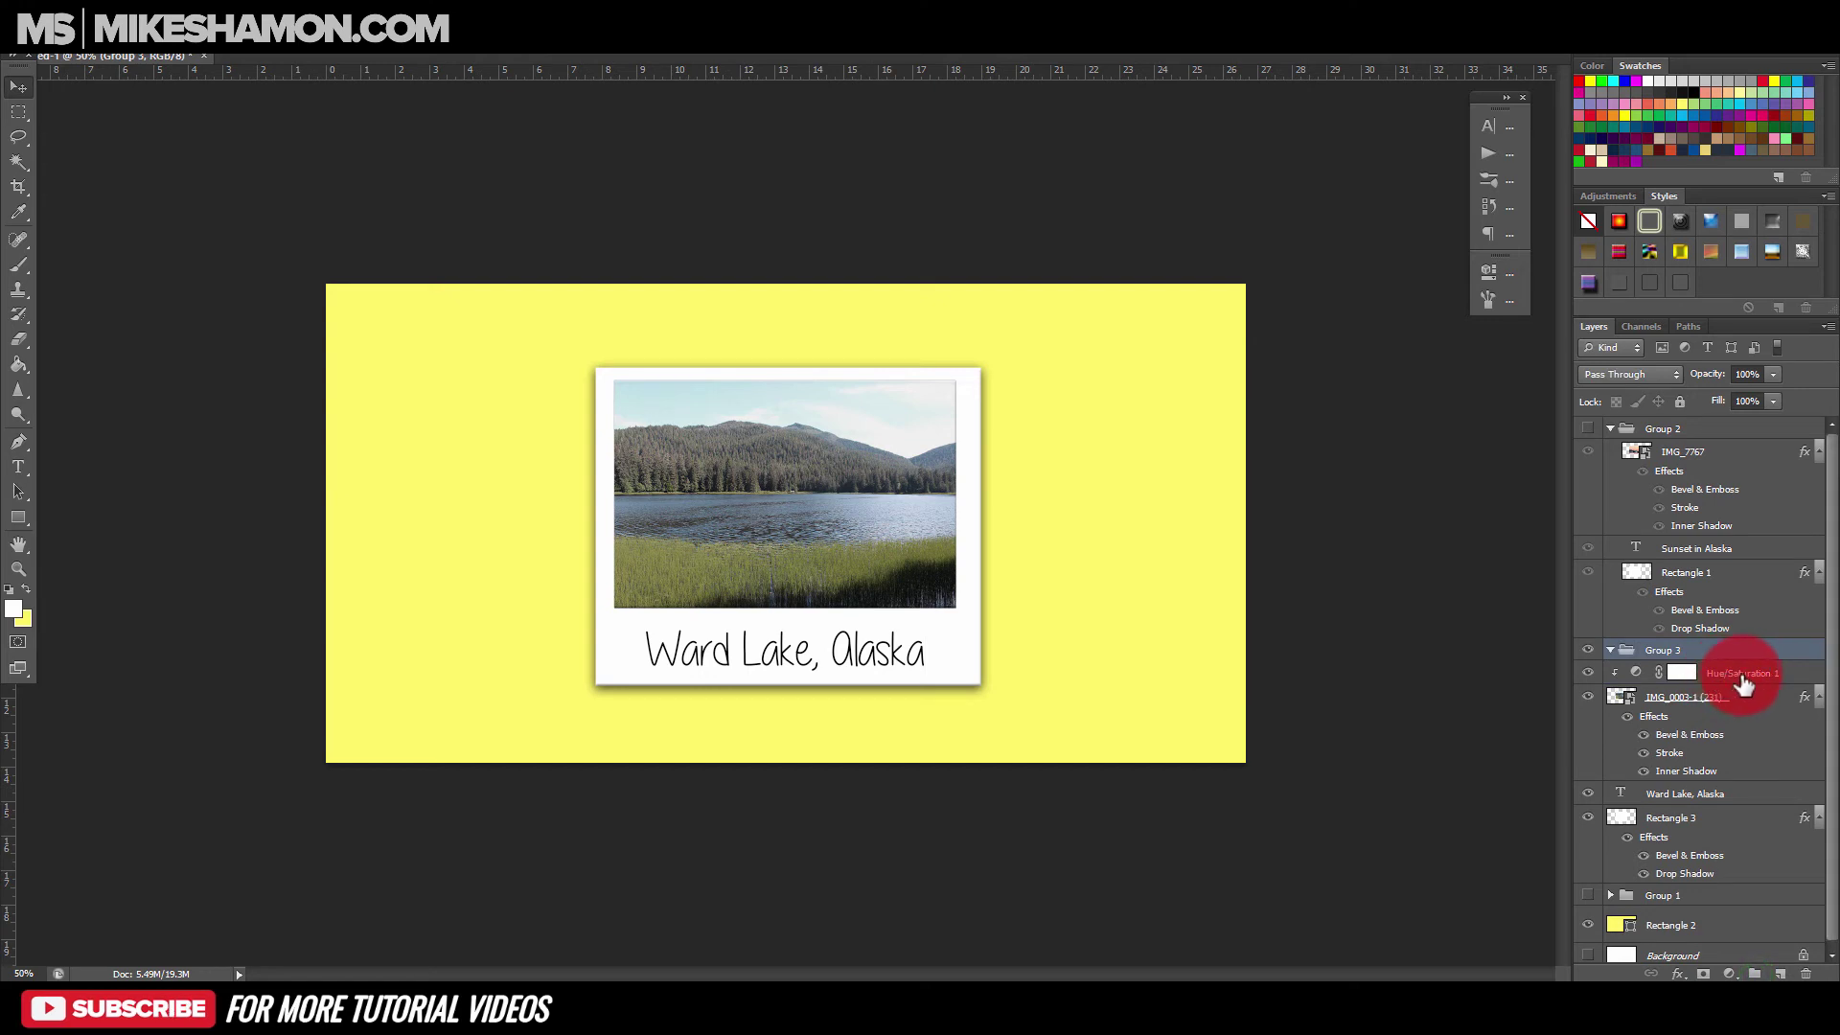
{"action": "left_click", "coordinate": [1735, 827]}
{"action": "left_click", "coordinate": [1716, 671], "text": "shift"}
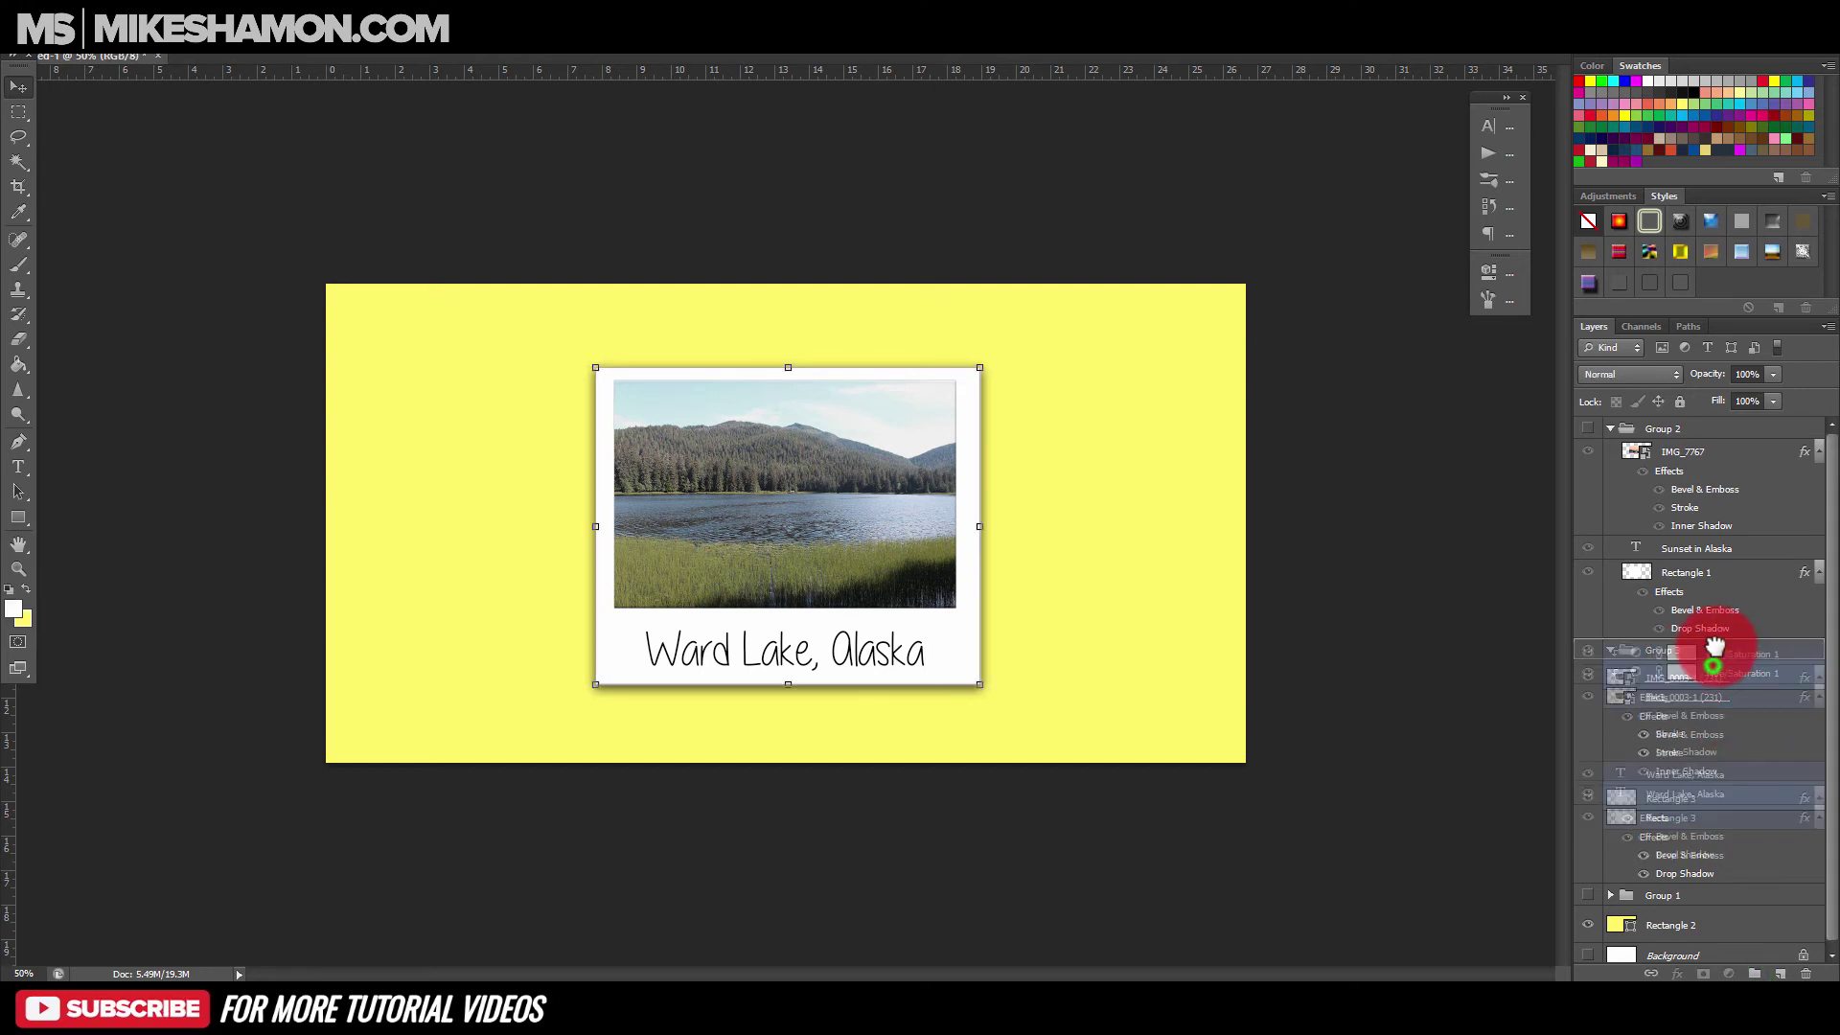
Move the Ward Lake Polaroid to the right part of the canvas and tilt it slightly clockwise.
{"action": "left_click", "coordinate": [896, 431]}
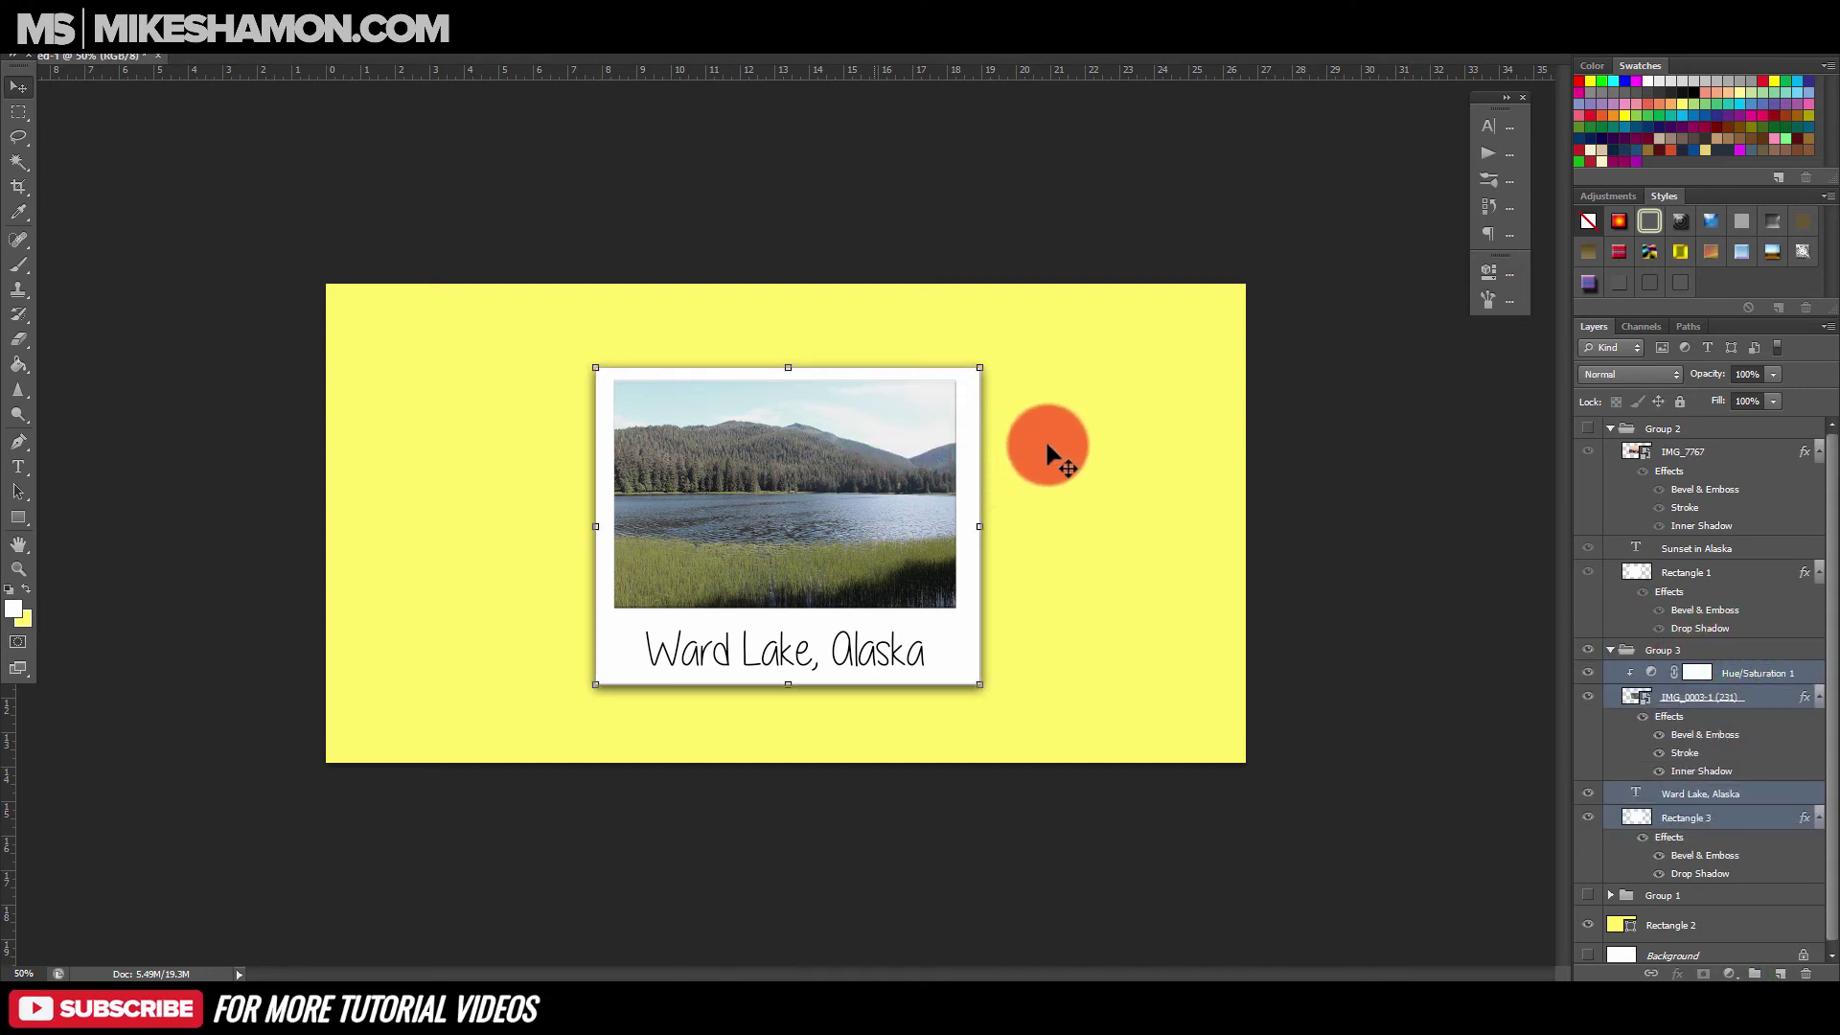
{"action": "left_click_drag", "start_coordinate": [1047, 445], "coordinate": [1220, 464]}
{"action": "left_click_drag", "start_coordinate": [1177, 378], "coordinate": [1110, 411]}
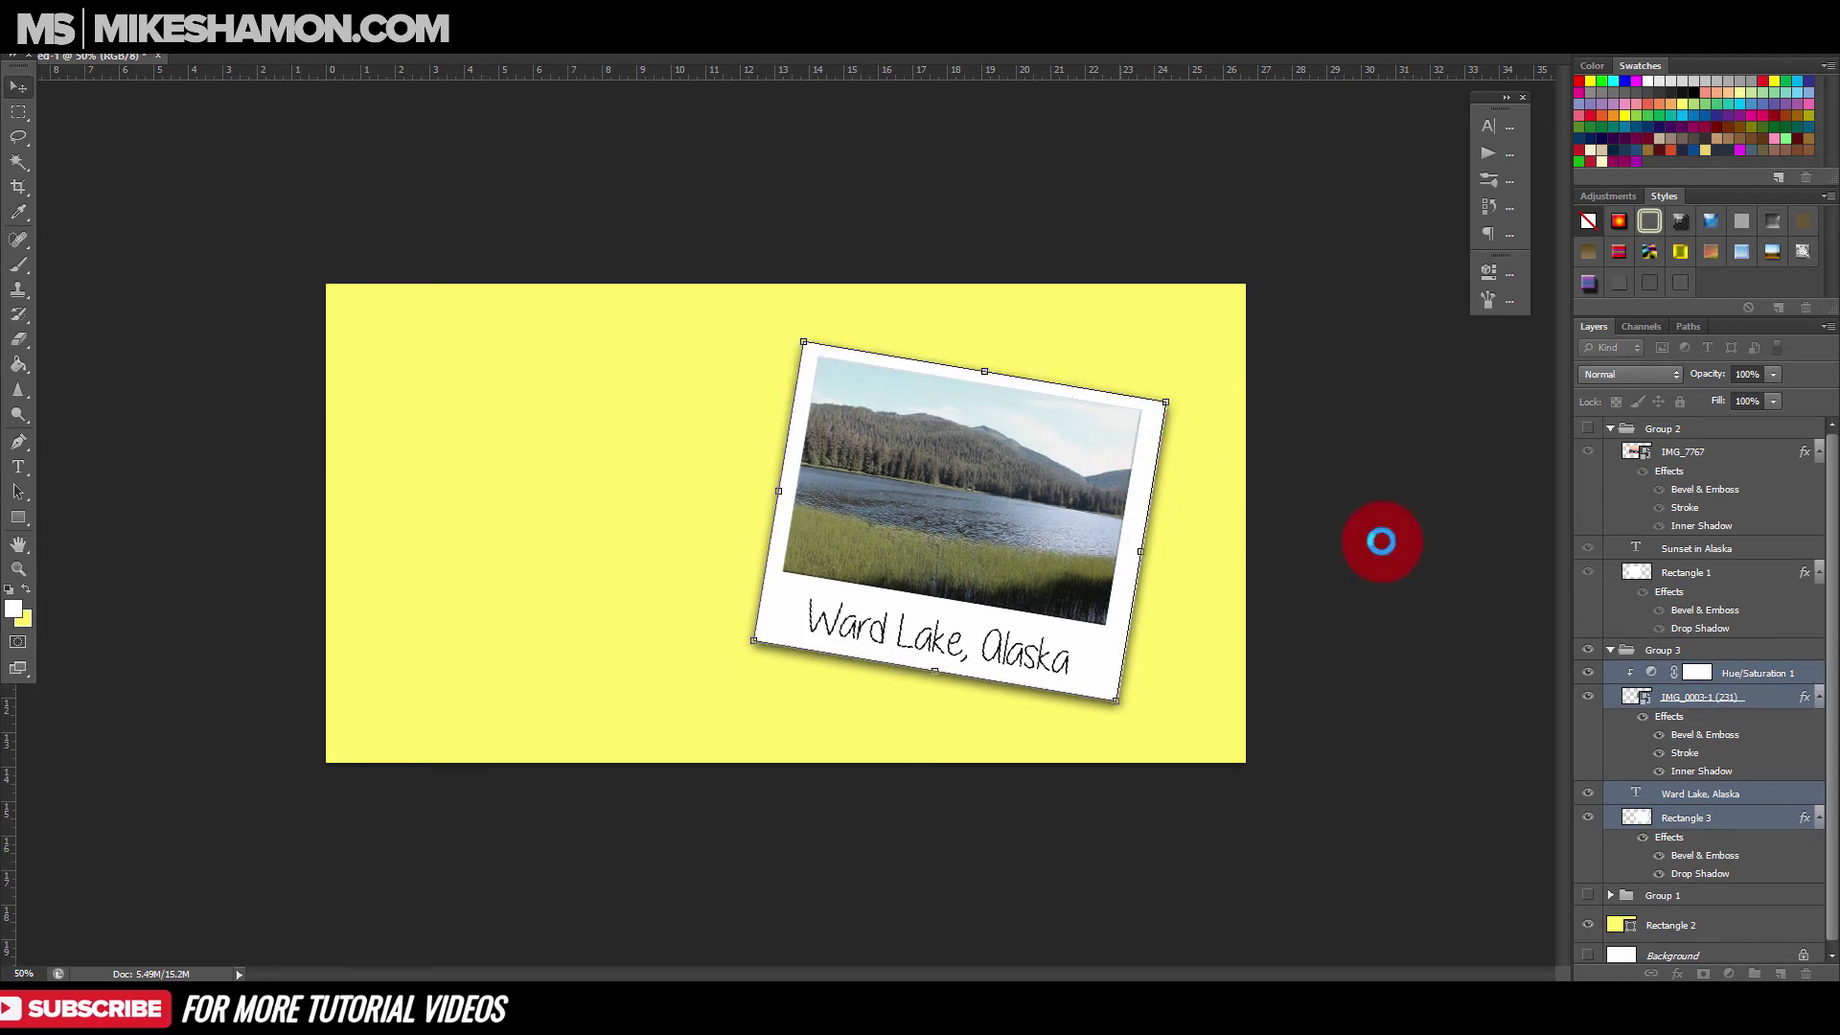
{"action": "key", "text": "Return"}
Nudge the lake photo layer slightly to the right to center it within its tilted frame.
{"action": "left_click", "coordinate": [1769, 697]}
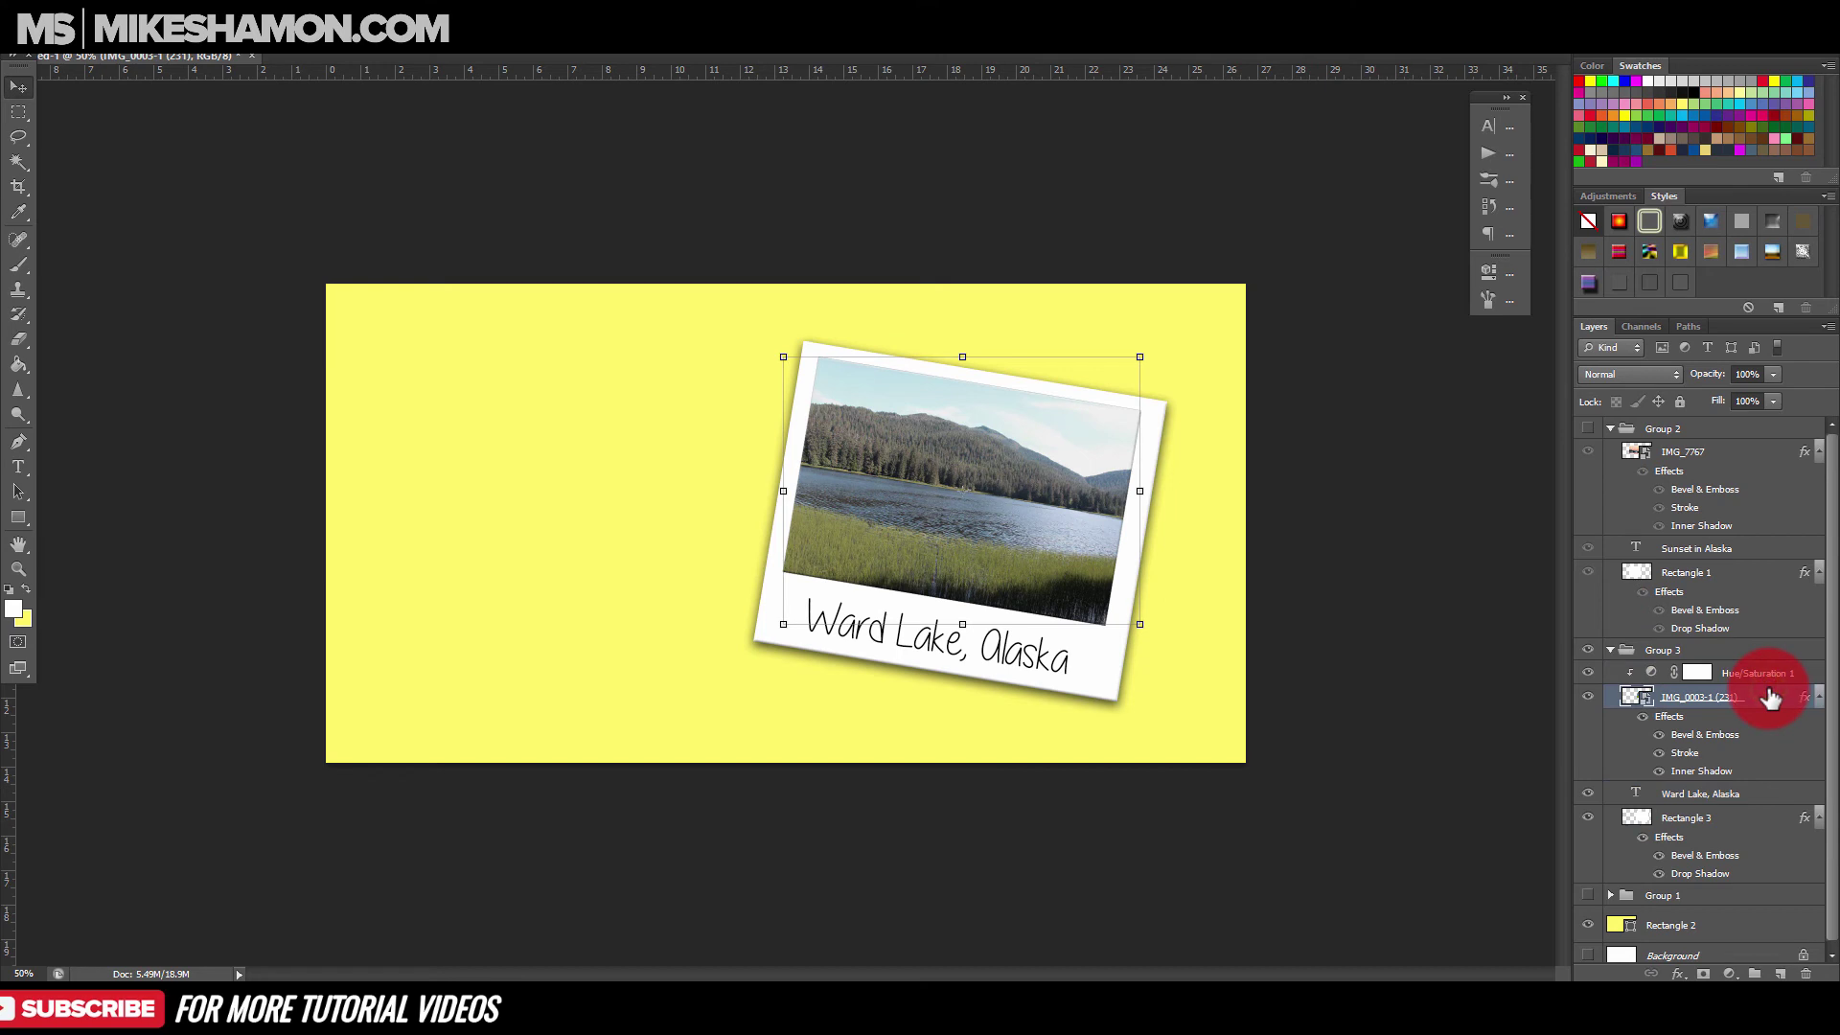
{"action": "key", "text": "Right"}
{"action": "key", "text": "Right"}
{"action": "key", "text": "Right"}
{"action": "key", "text": "Right"}
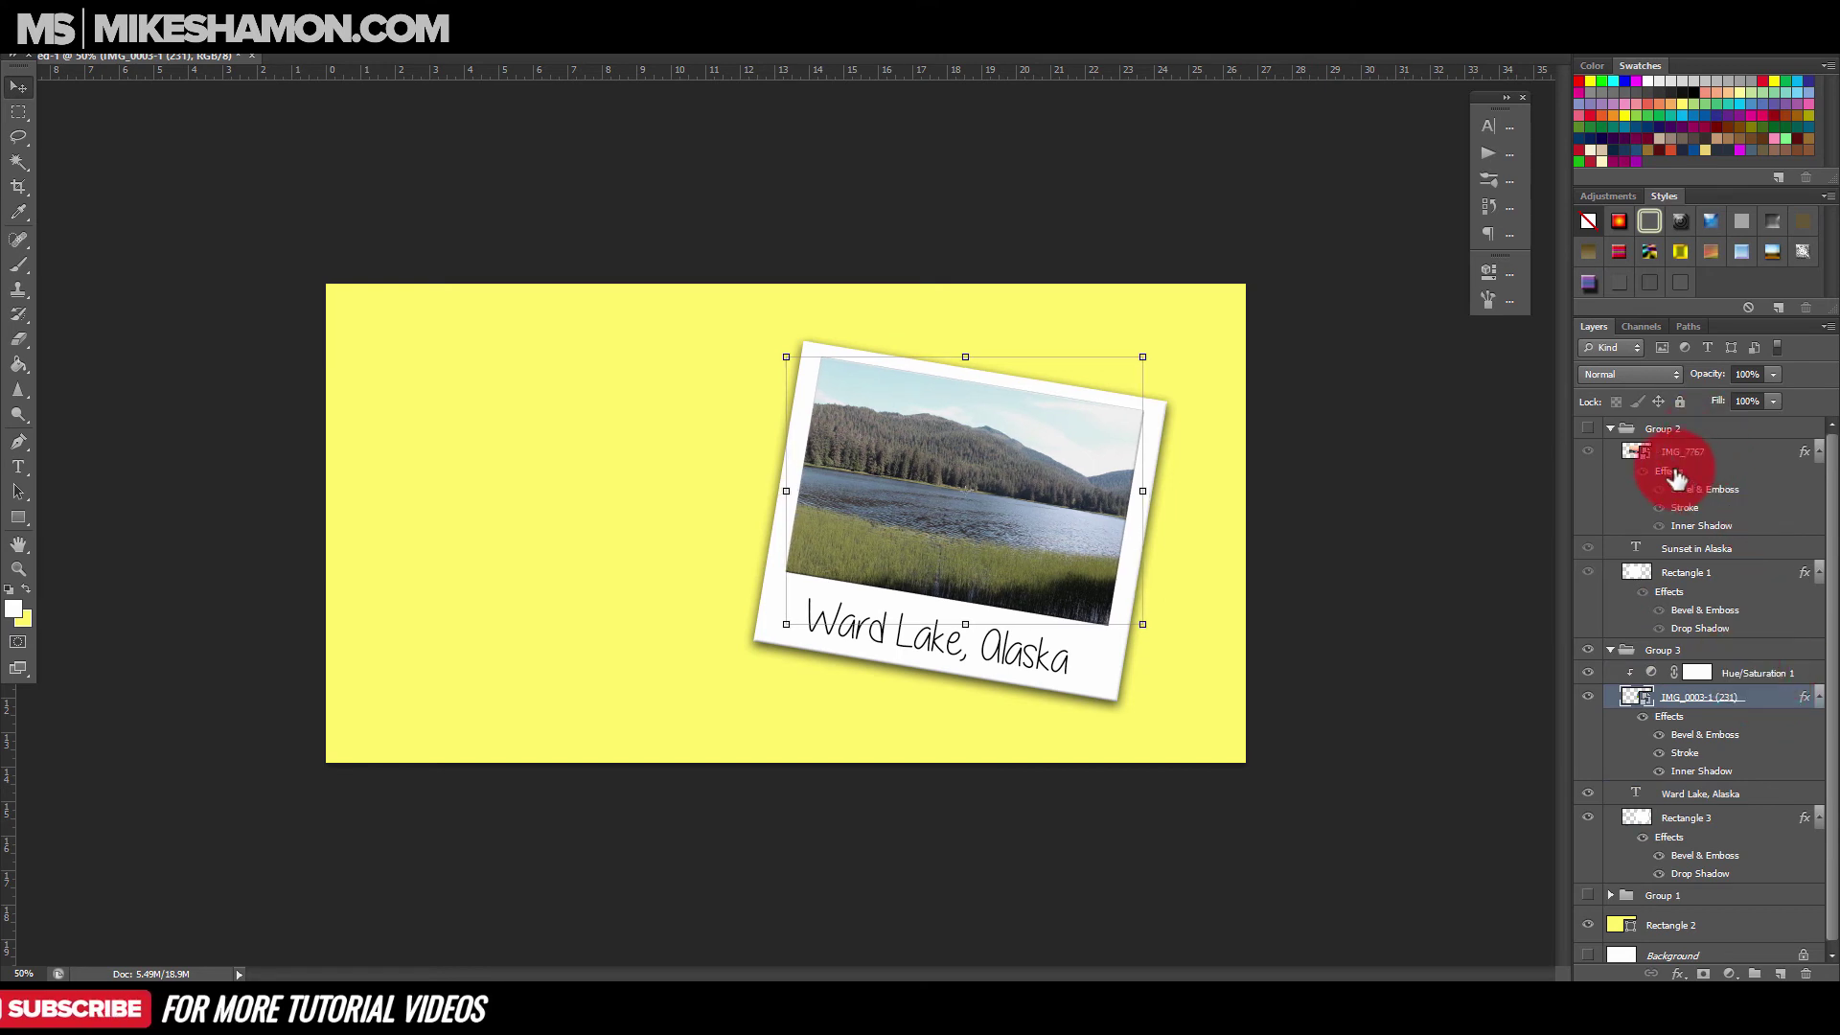
Show Group 2, rotate the sunset Polaroid about 7° counterclockwise and move it left beside the lake Polaroid.
{"action": "left_click", "coordinate": [1589, 429]}
{"action": "left_click", "coordinate": [1694, 431]}
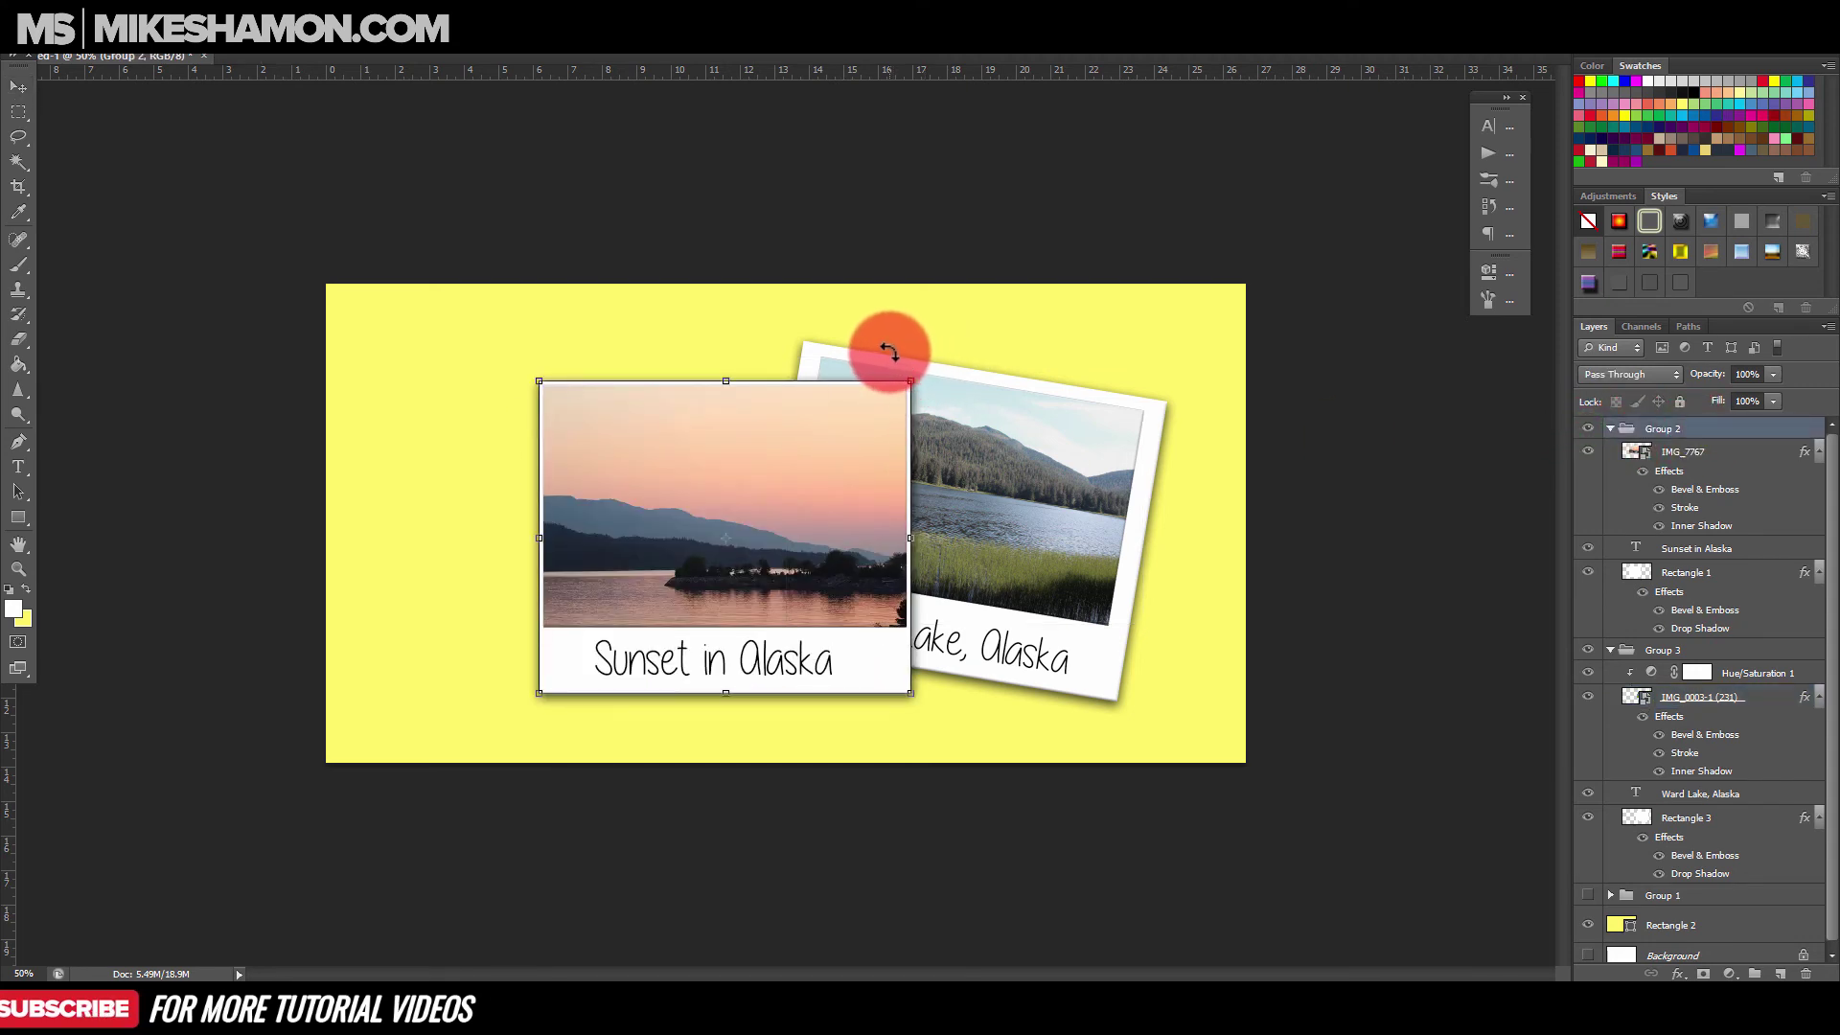
{"action": "mouse_move", "coordinate": [890, 353]}
{"action": "left_mouse_down"}
{"action": "mouse_move", "coordinate": [878, 343]}
{"action": "mouse_move", "coordinate": [895, 361]}
{"action": "left_mouse_up"}
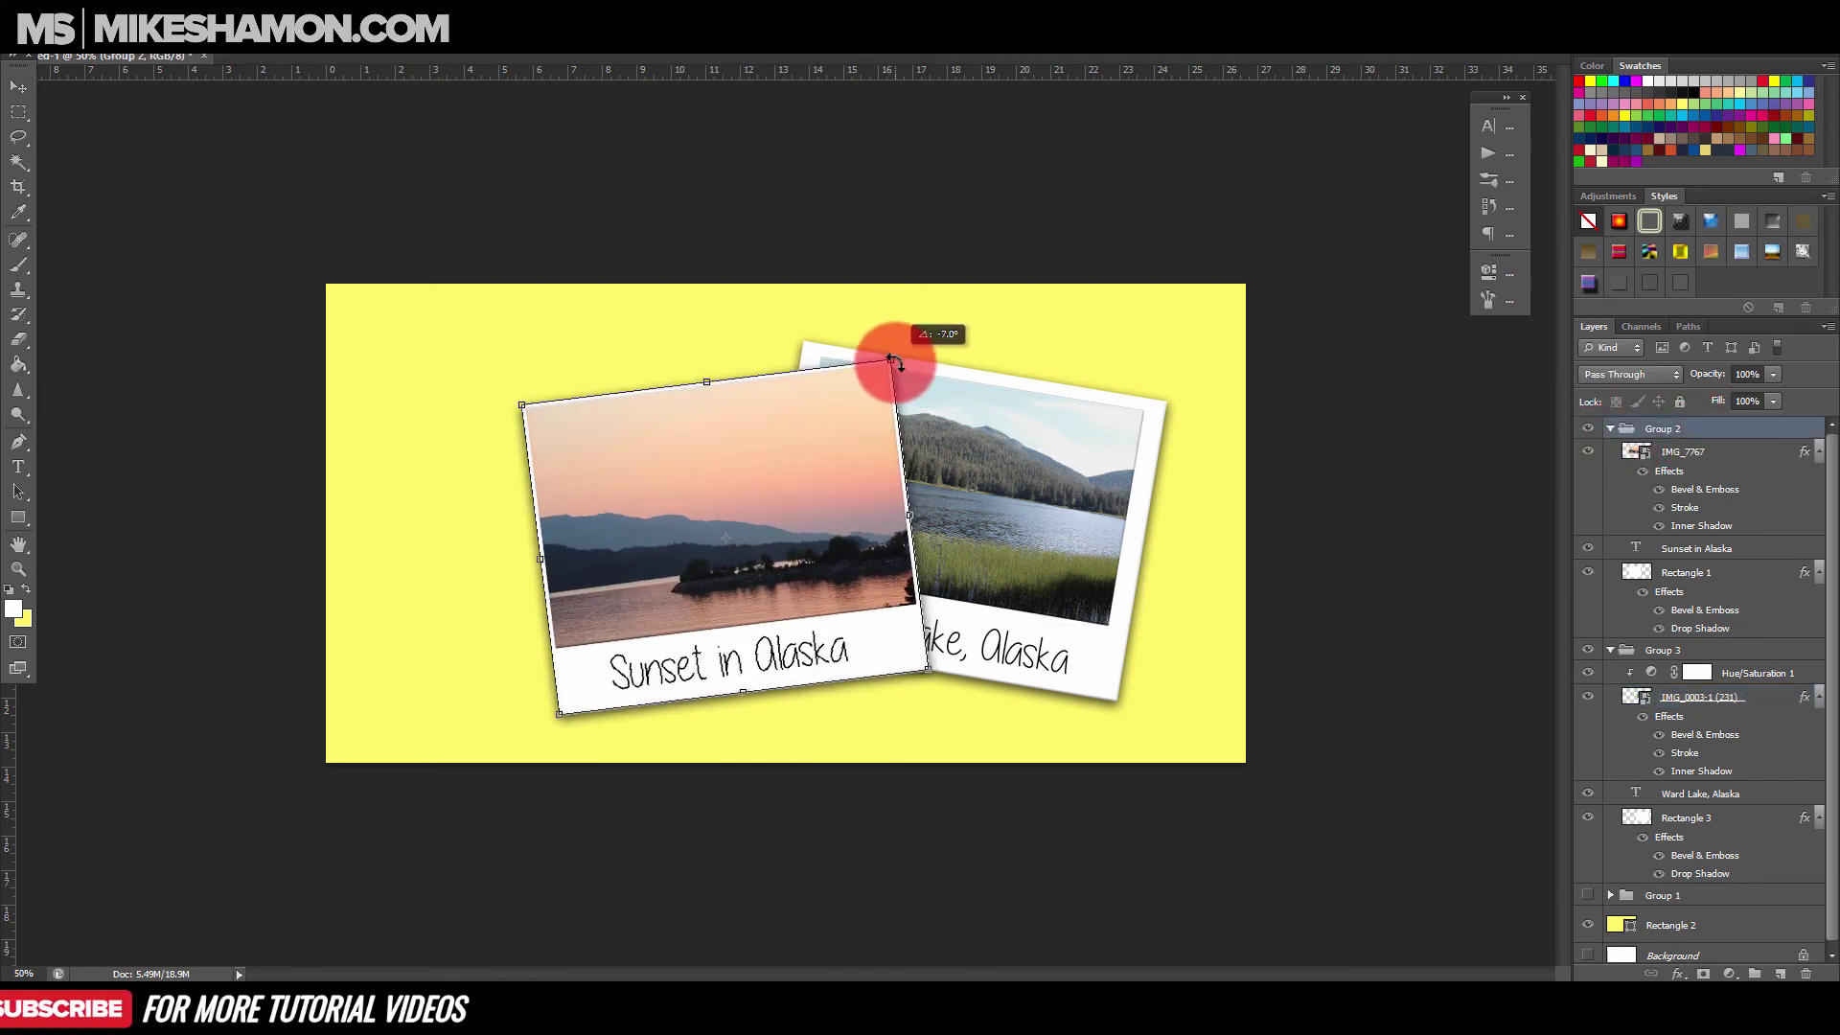
{"action": "left_click_drag", "start_coordinate": [756, 418], "coordinate": [719, 417]}
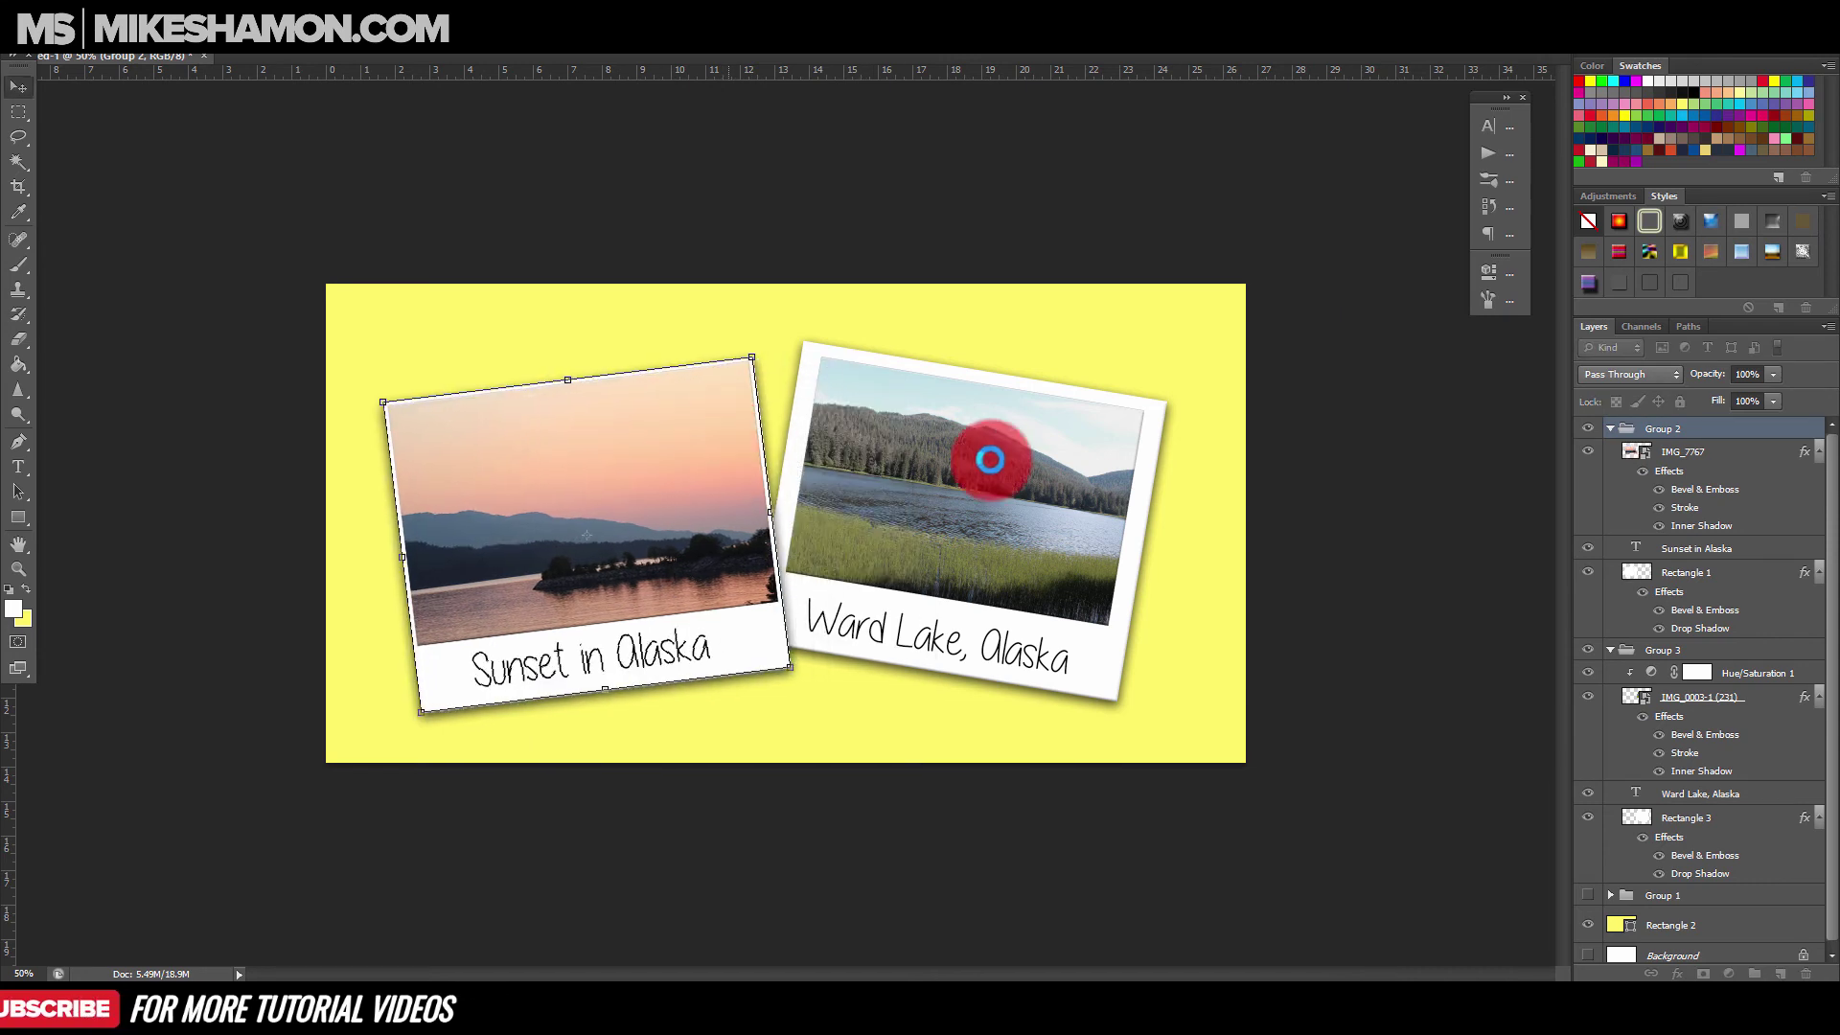
{"action": "key", "text": "Return"}
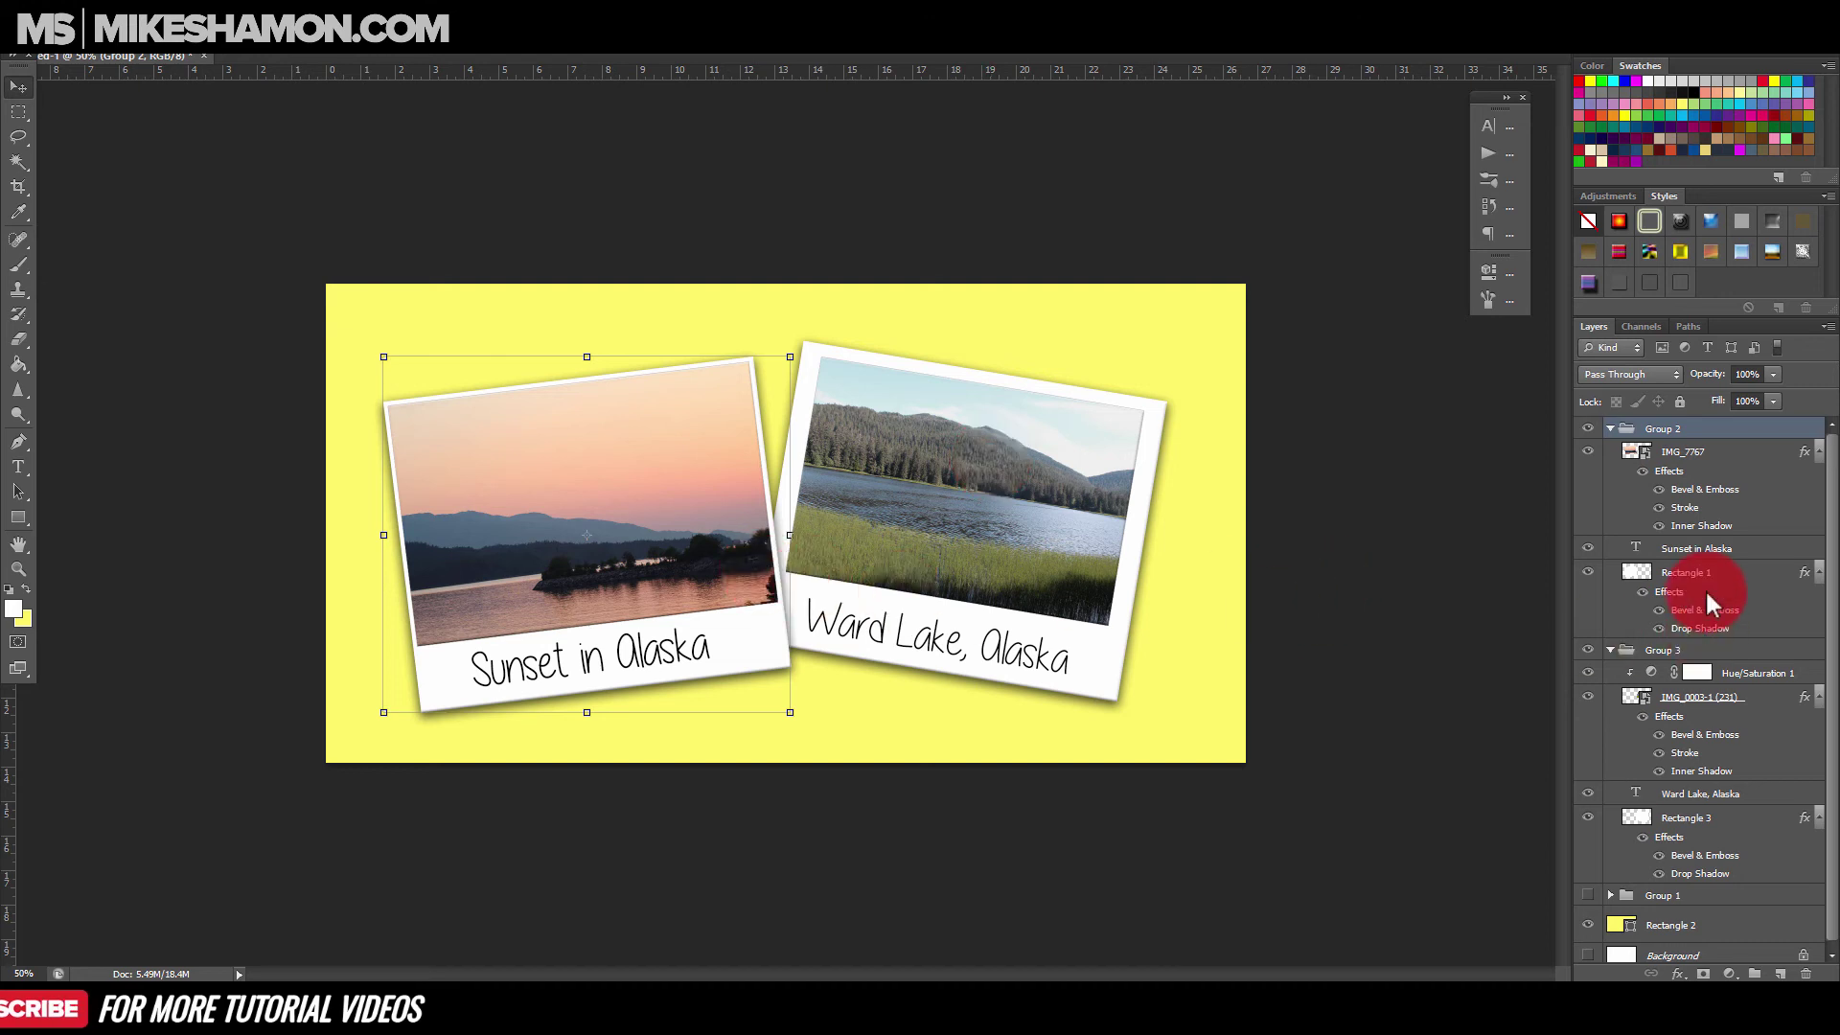
Duplicate Group 2, then hide the original group and Group 3 so only the copied sunset Polaroid shows.
{"action": "left_click", "coordinate": [1687, 451]}
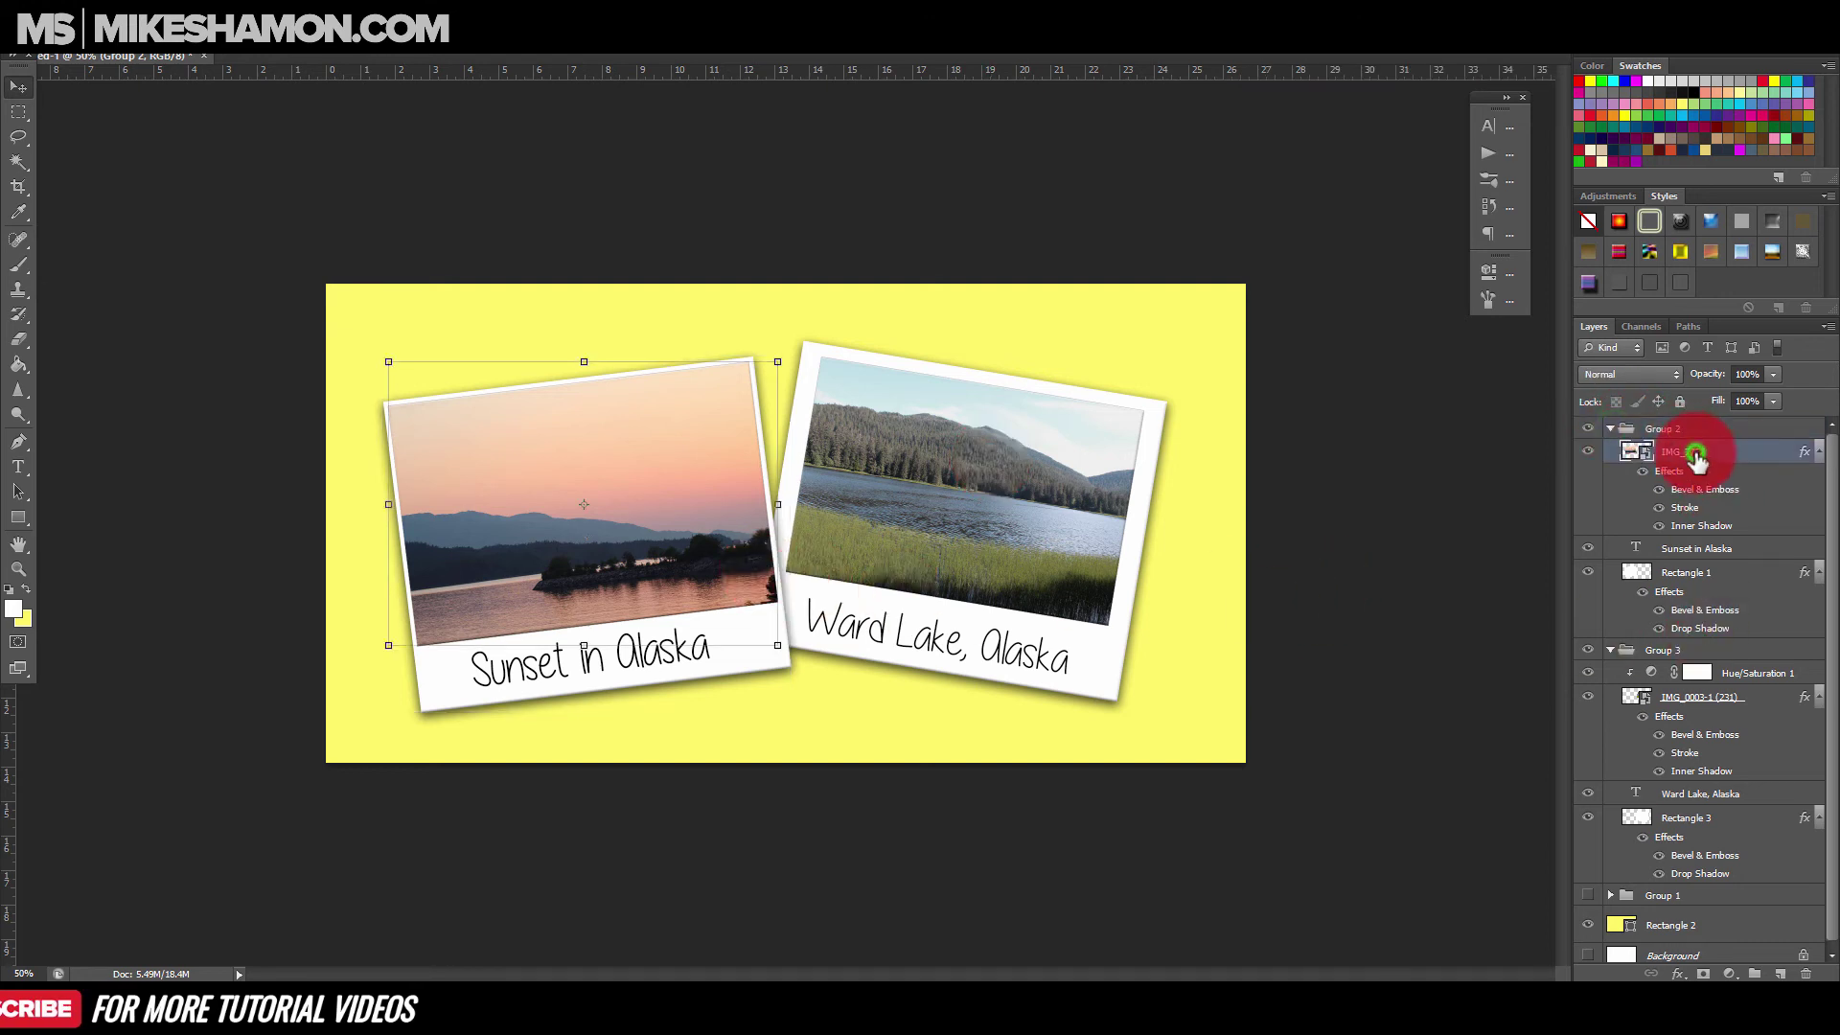
{"action": "left_click", "coordinate": [1611, 429]}
{"action": "left_click_drag", "start_coordinate": [1725, 431], "coordinate": [1779, 972]}
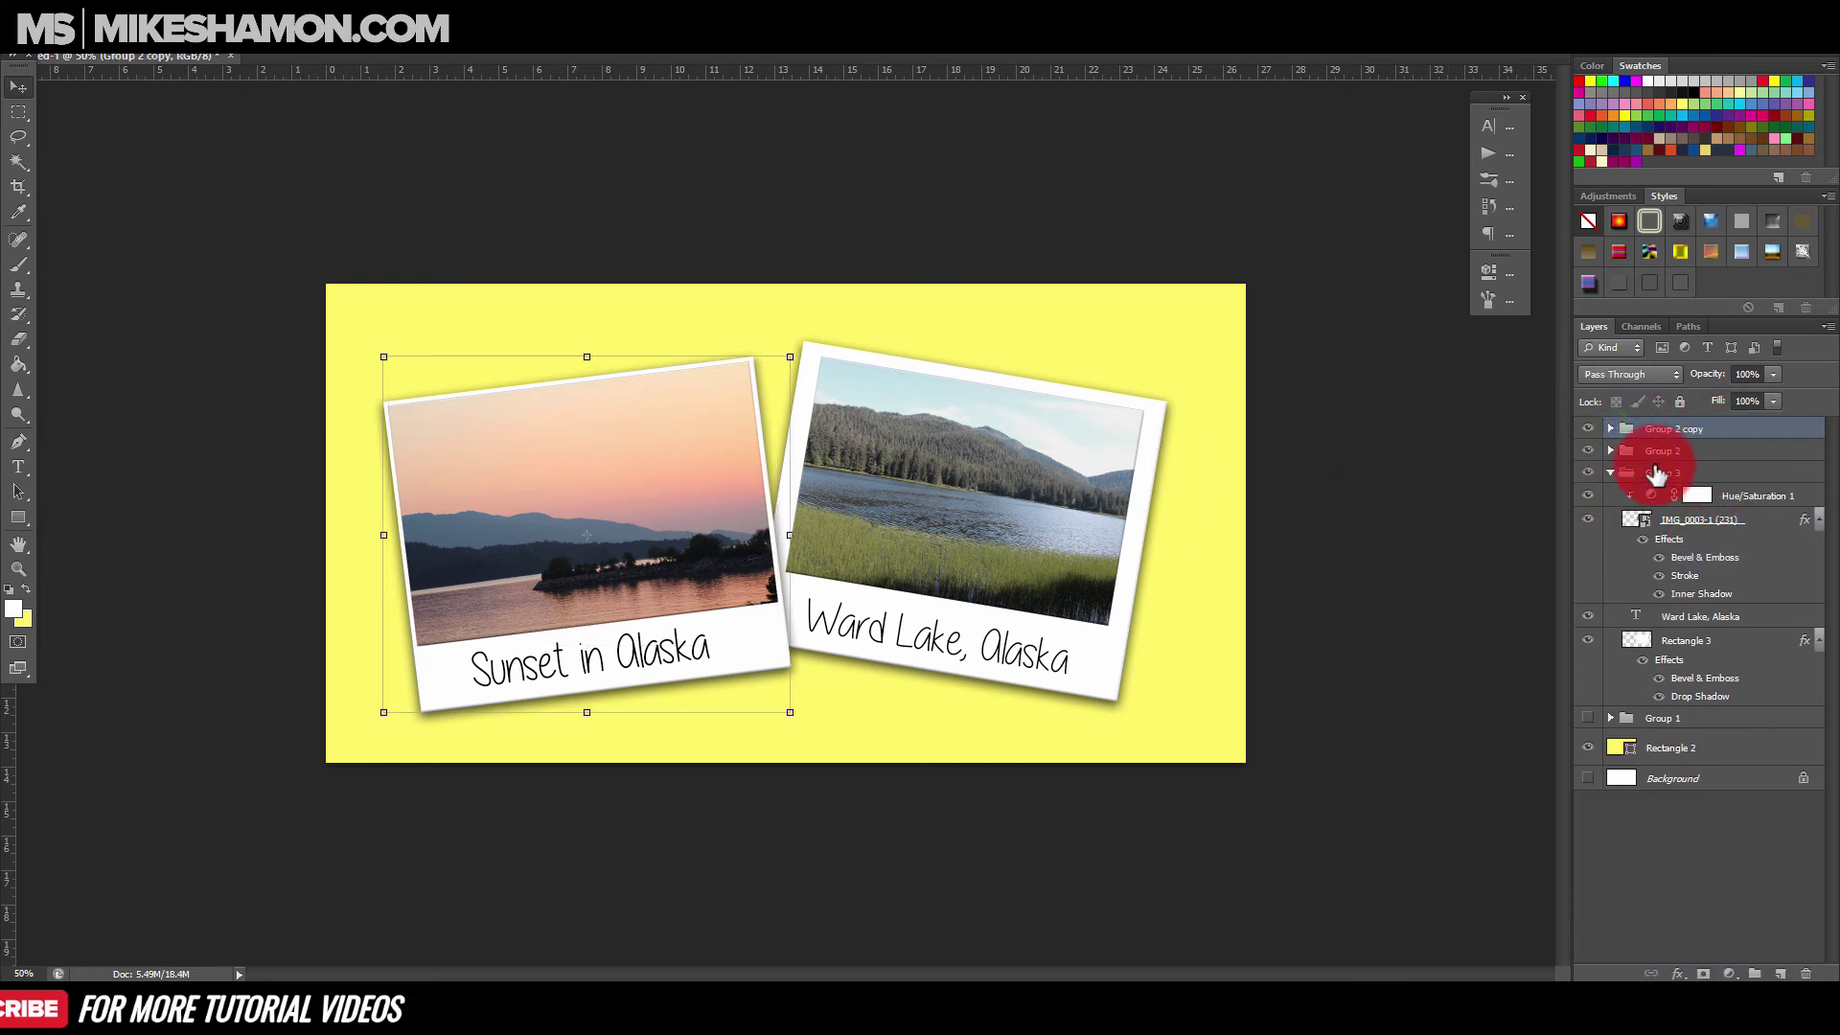
{"action": "left_click", "coordinate": [1588, 451]}
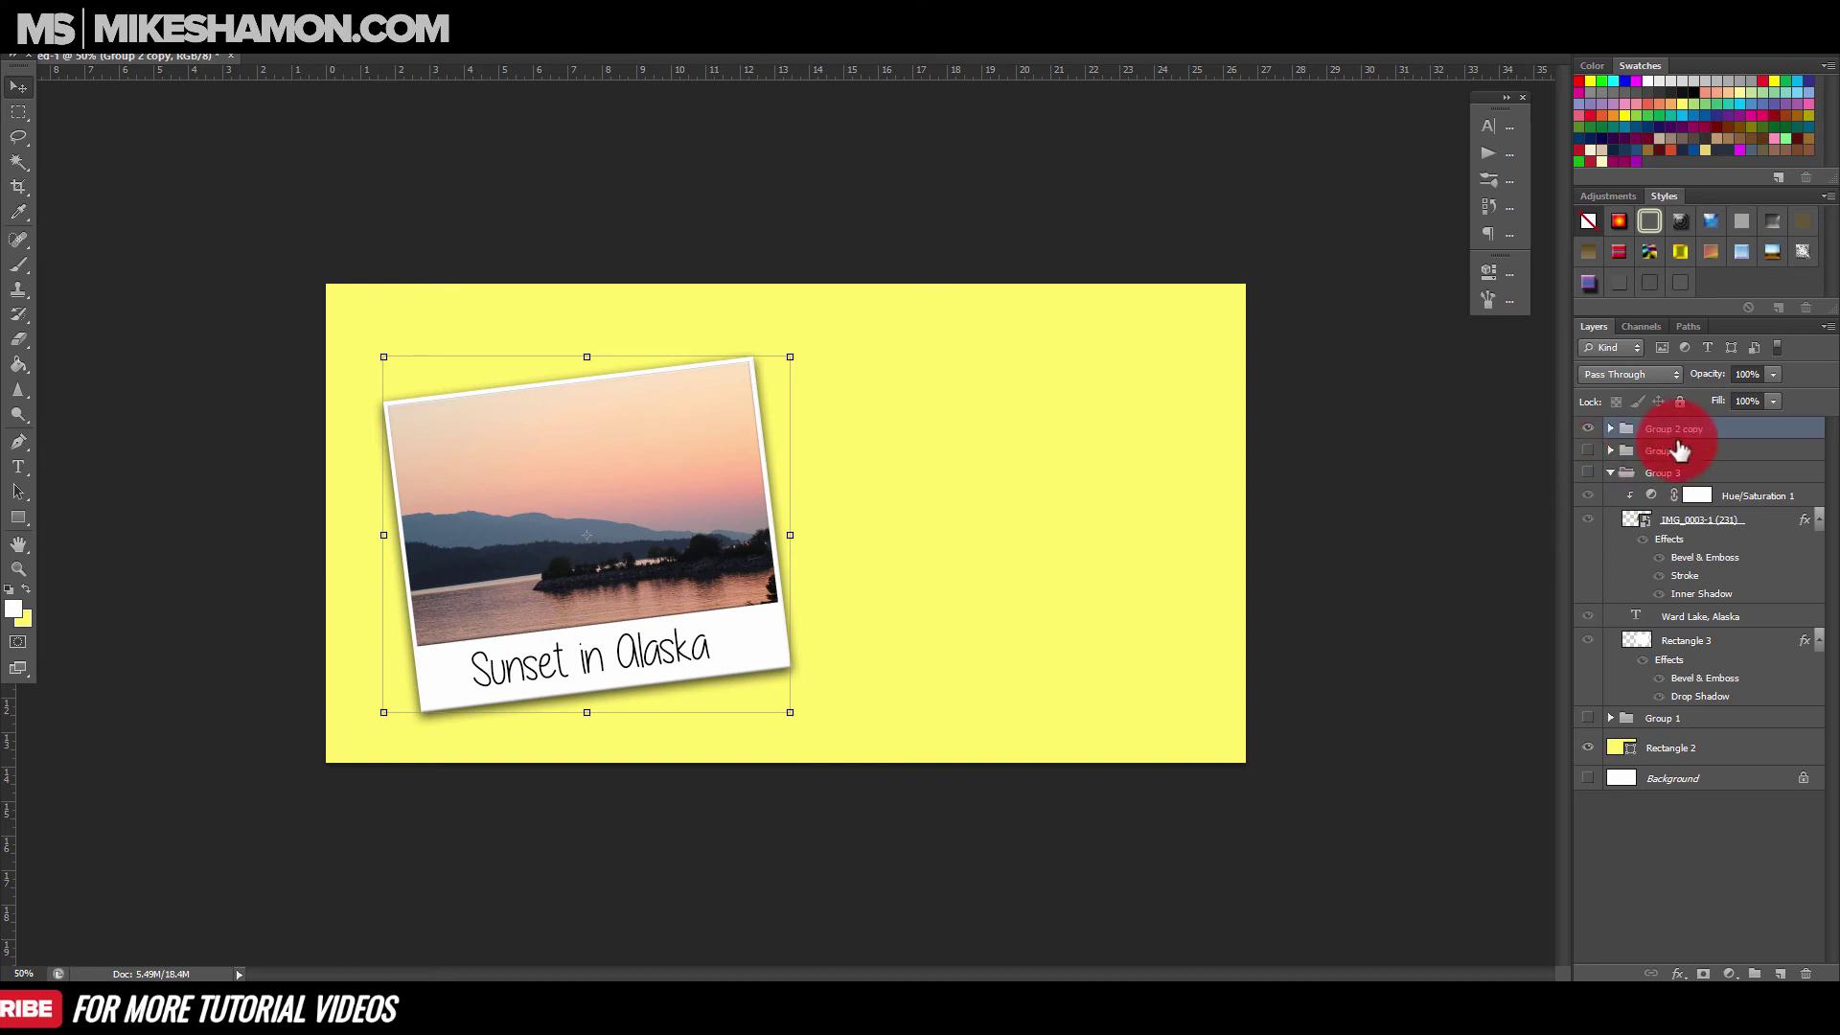
Straighten the copied sunset Polaroid, move it toward the canvas's upper-left corner and enlarge it to fill about half the canvas.
{"action": "key", "text": "ctrl+t"}
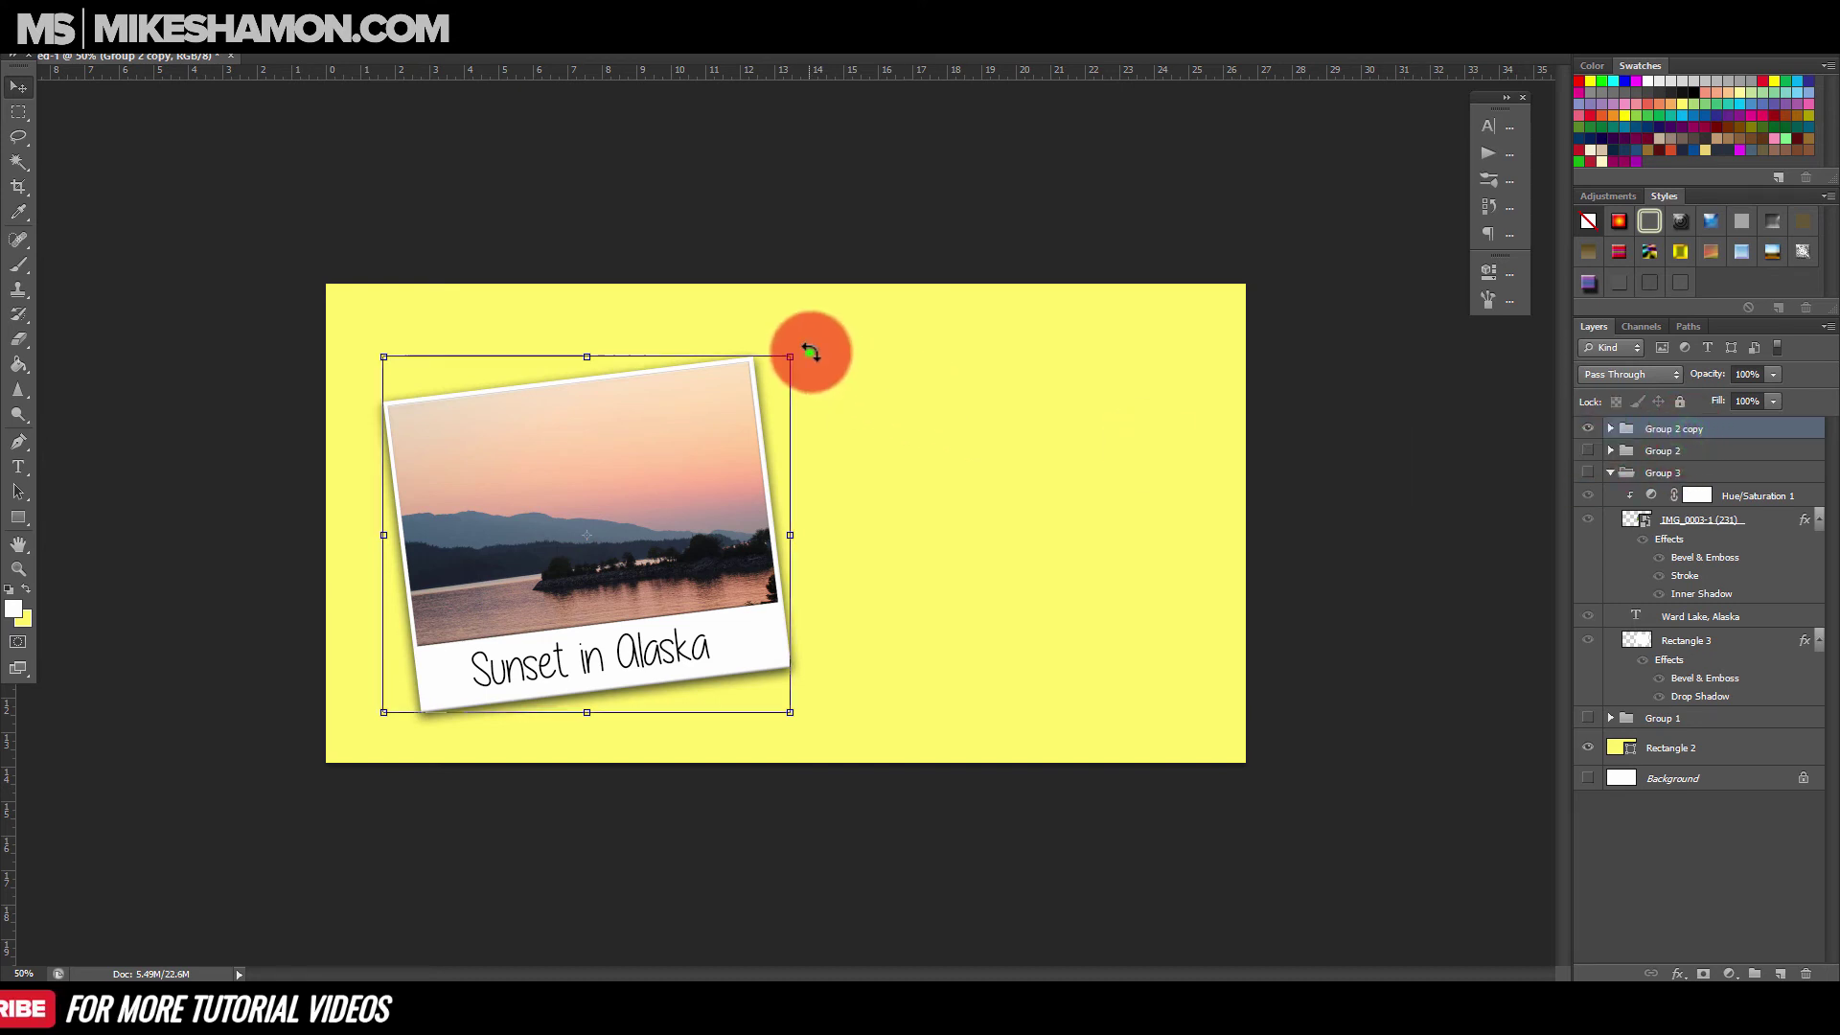
{"action": "left_click_drag", "start_coordinate": [838, 415], "coordinate": [823, 385]}
{"action": "key", "text": "Escape"}
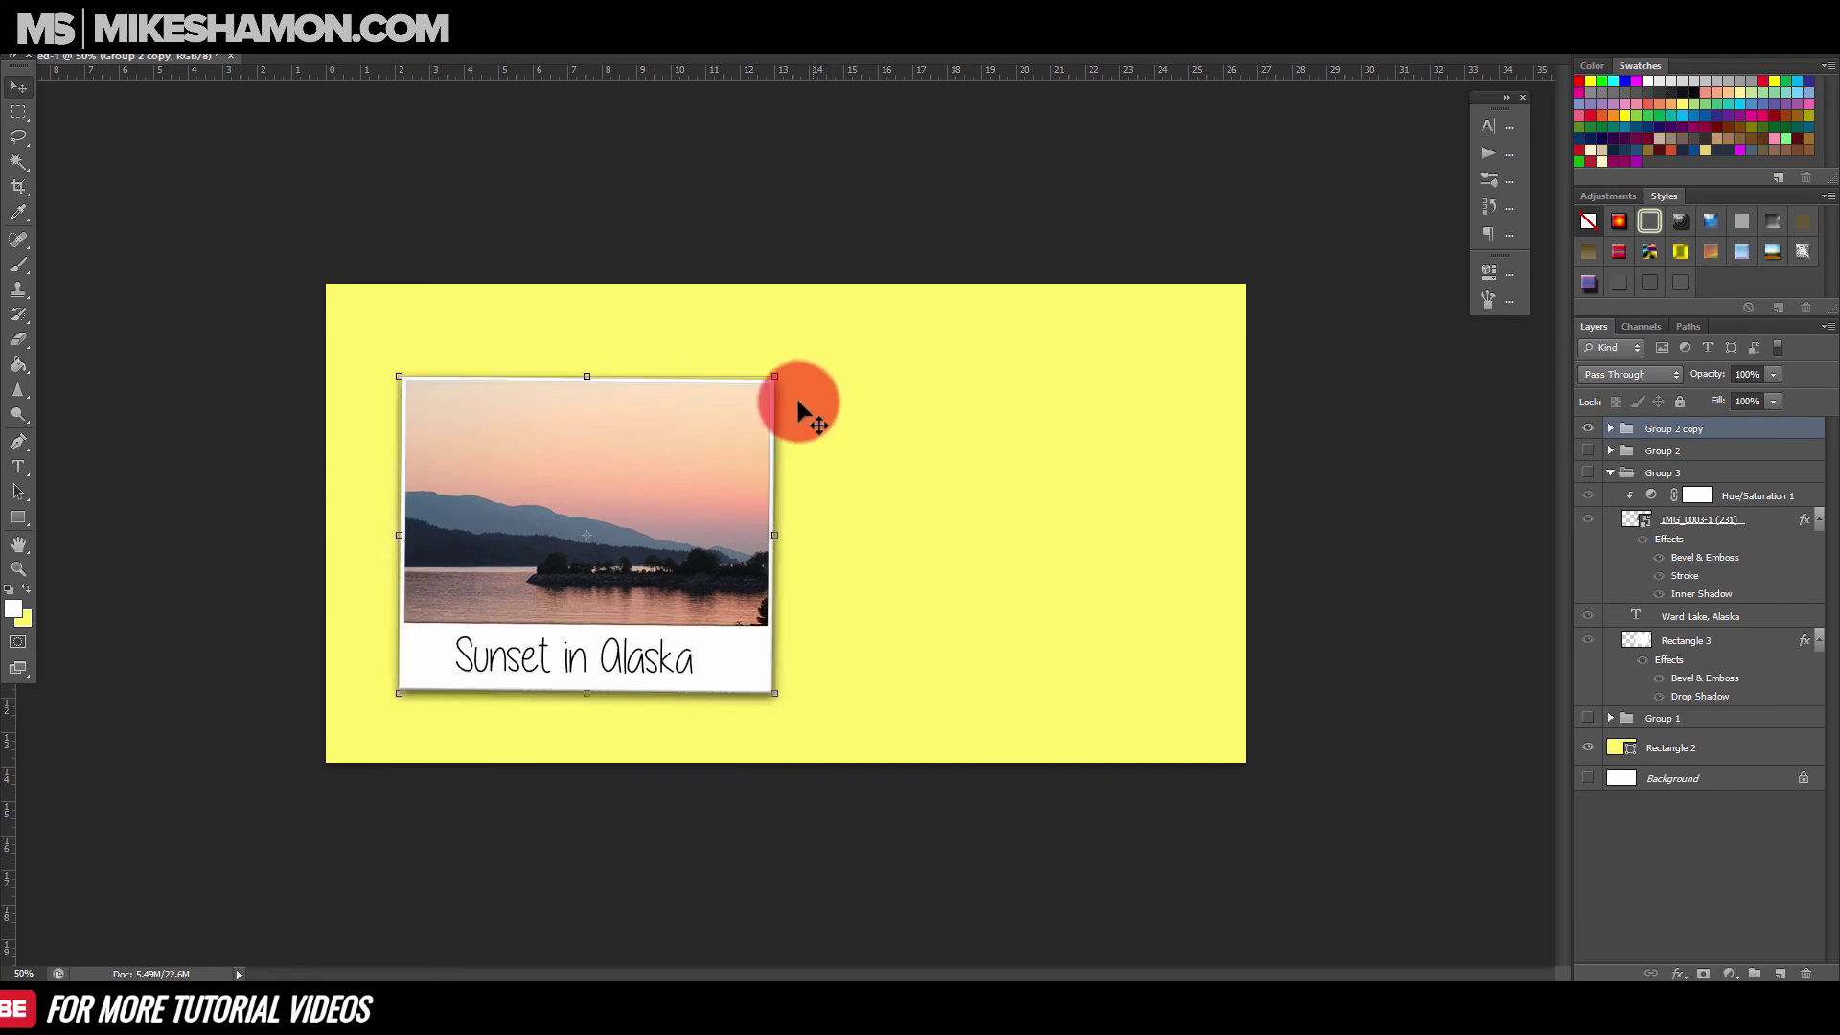
{"action": "left_click_drag", "start_coordinate": [735, 372], "coordinate": [712, 347]}
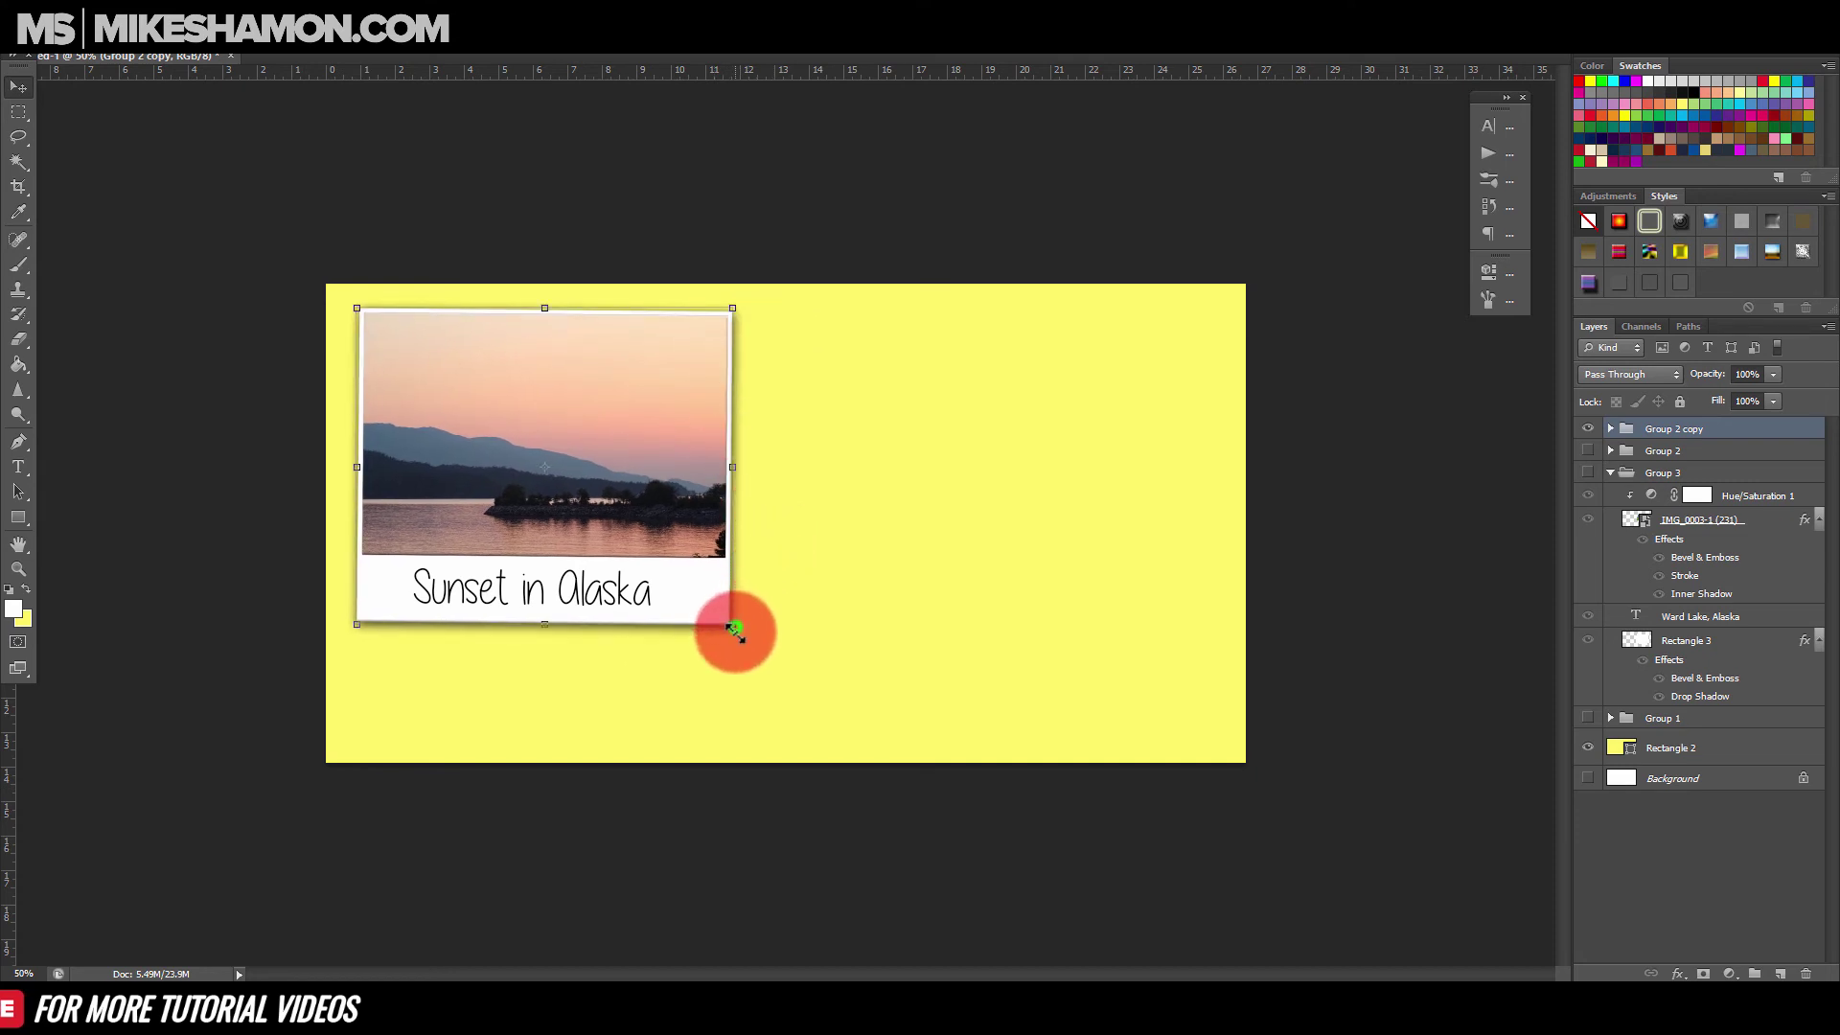
{"action": "left_click_drag", "start_coordinate": [743, 723], "coordinate": [811, 730]}
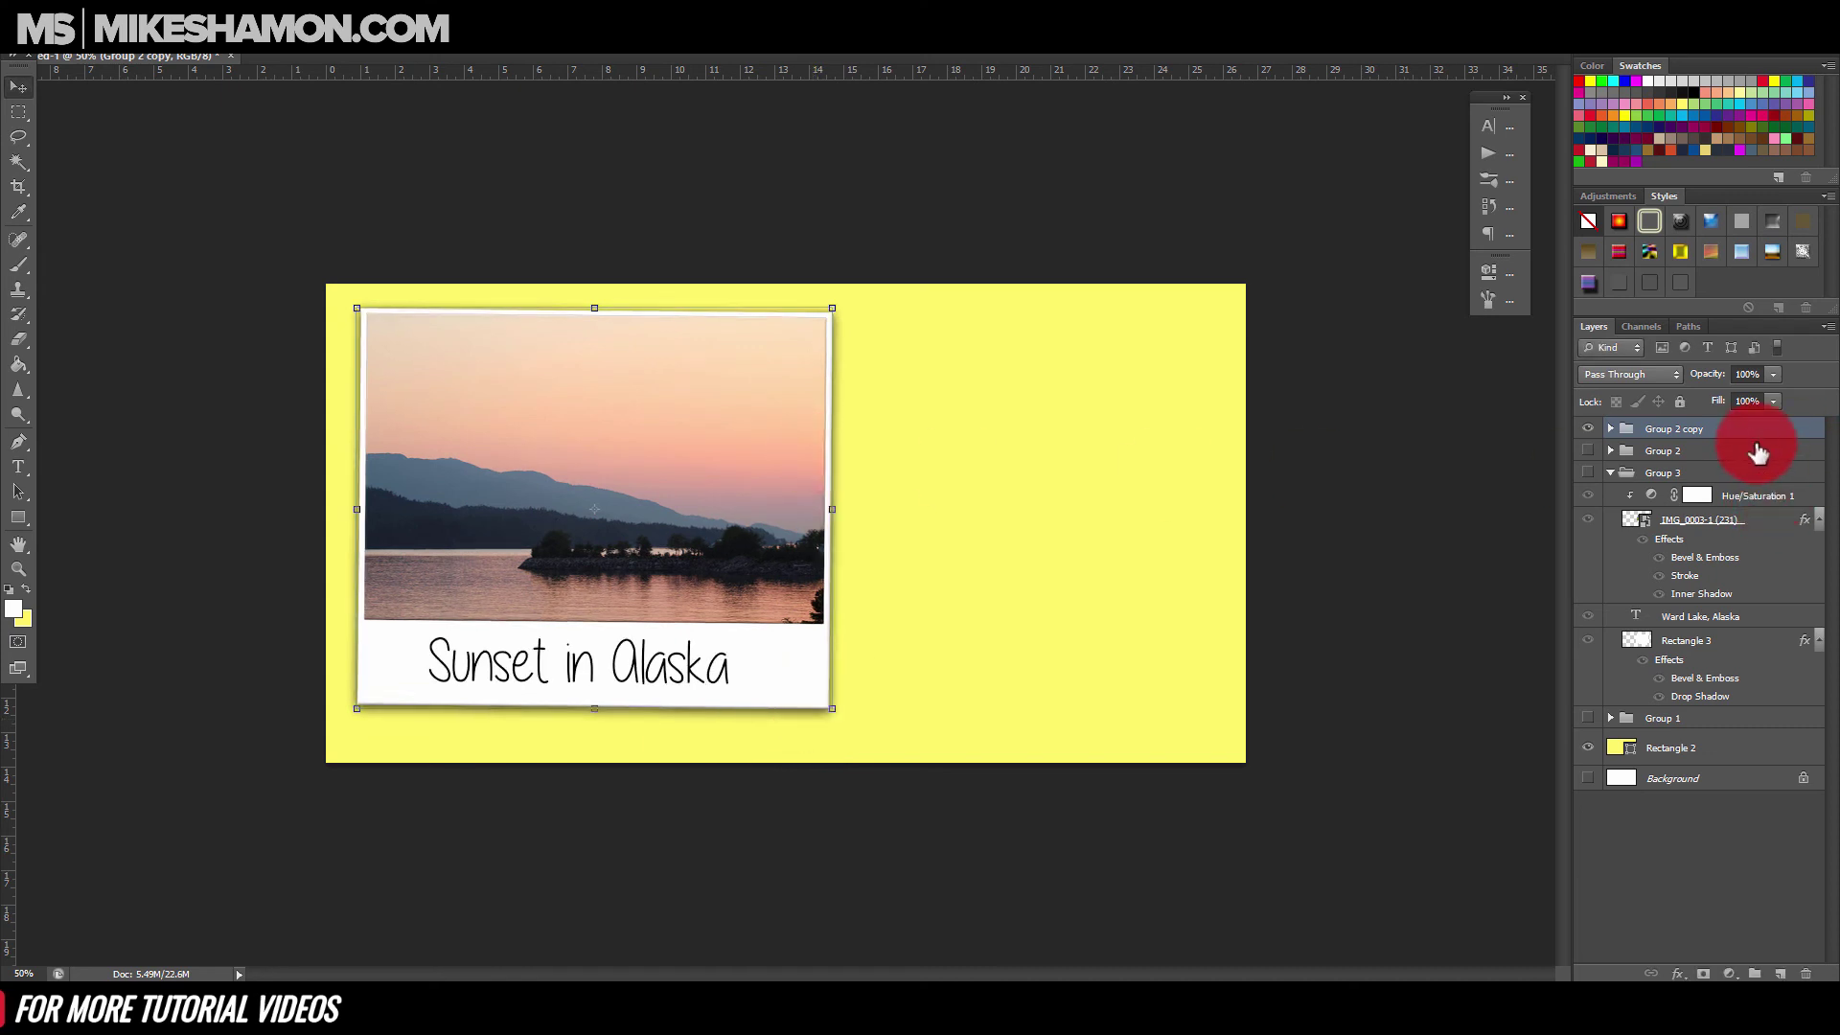
In the copied group, select the empty area around the IMG_7767 sunset photo with the Magic Wand.
{"action": "left_click", "coordinate": [1603, 426]}
{"action": "left_click", "coordinate": [1773, 458]}
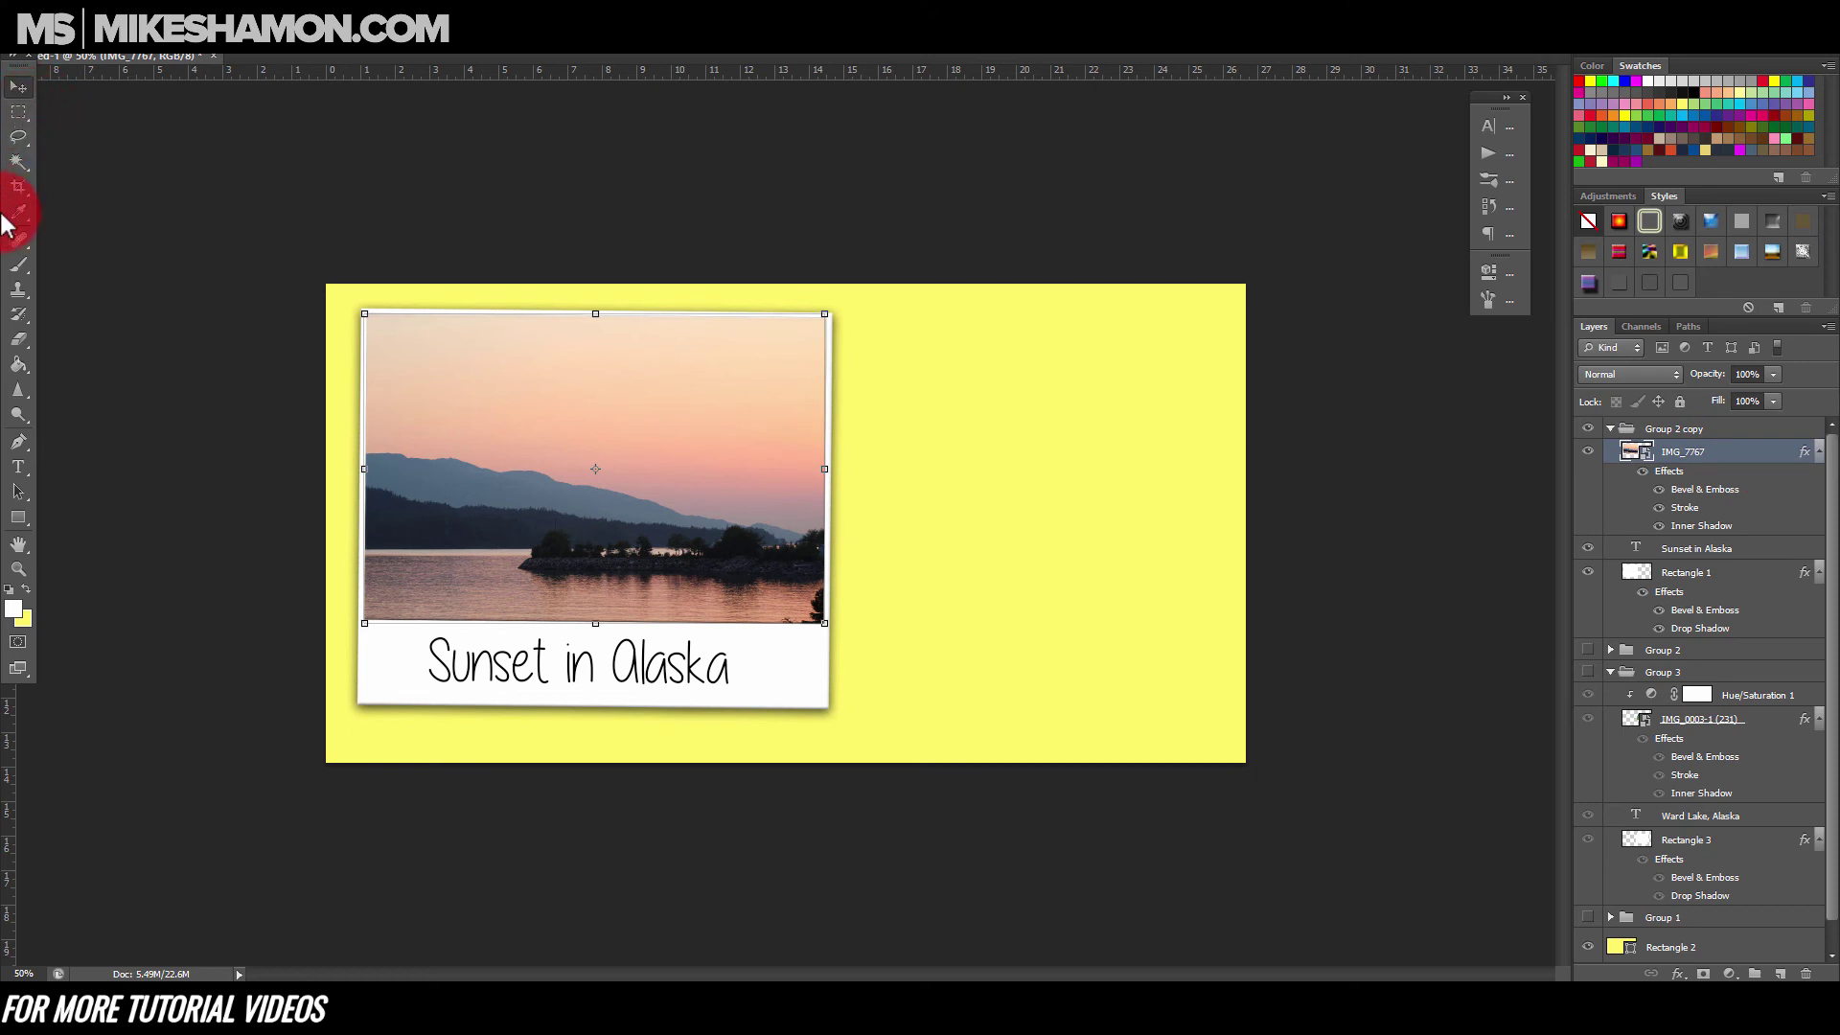
{"action": "left_click", "coordinate": [19, 162]}
{"action": "left_click", "coordinate": [576, 380]}
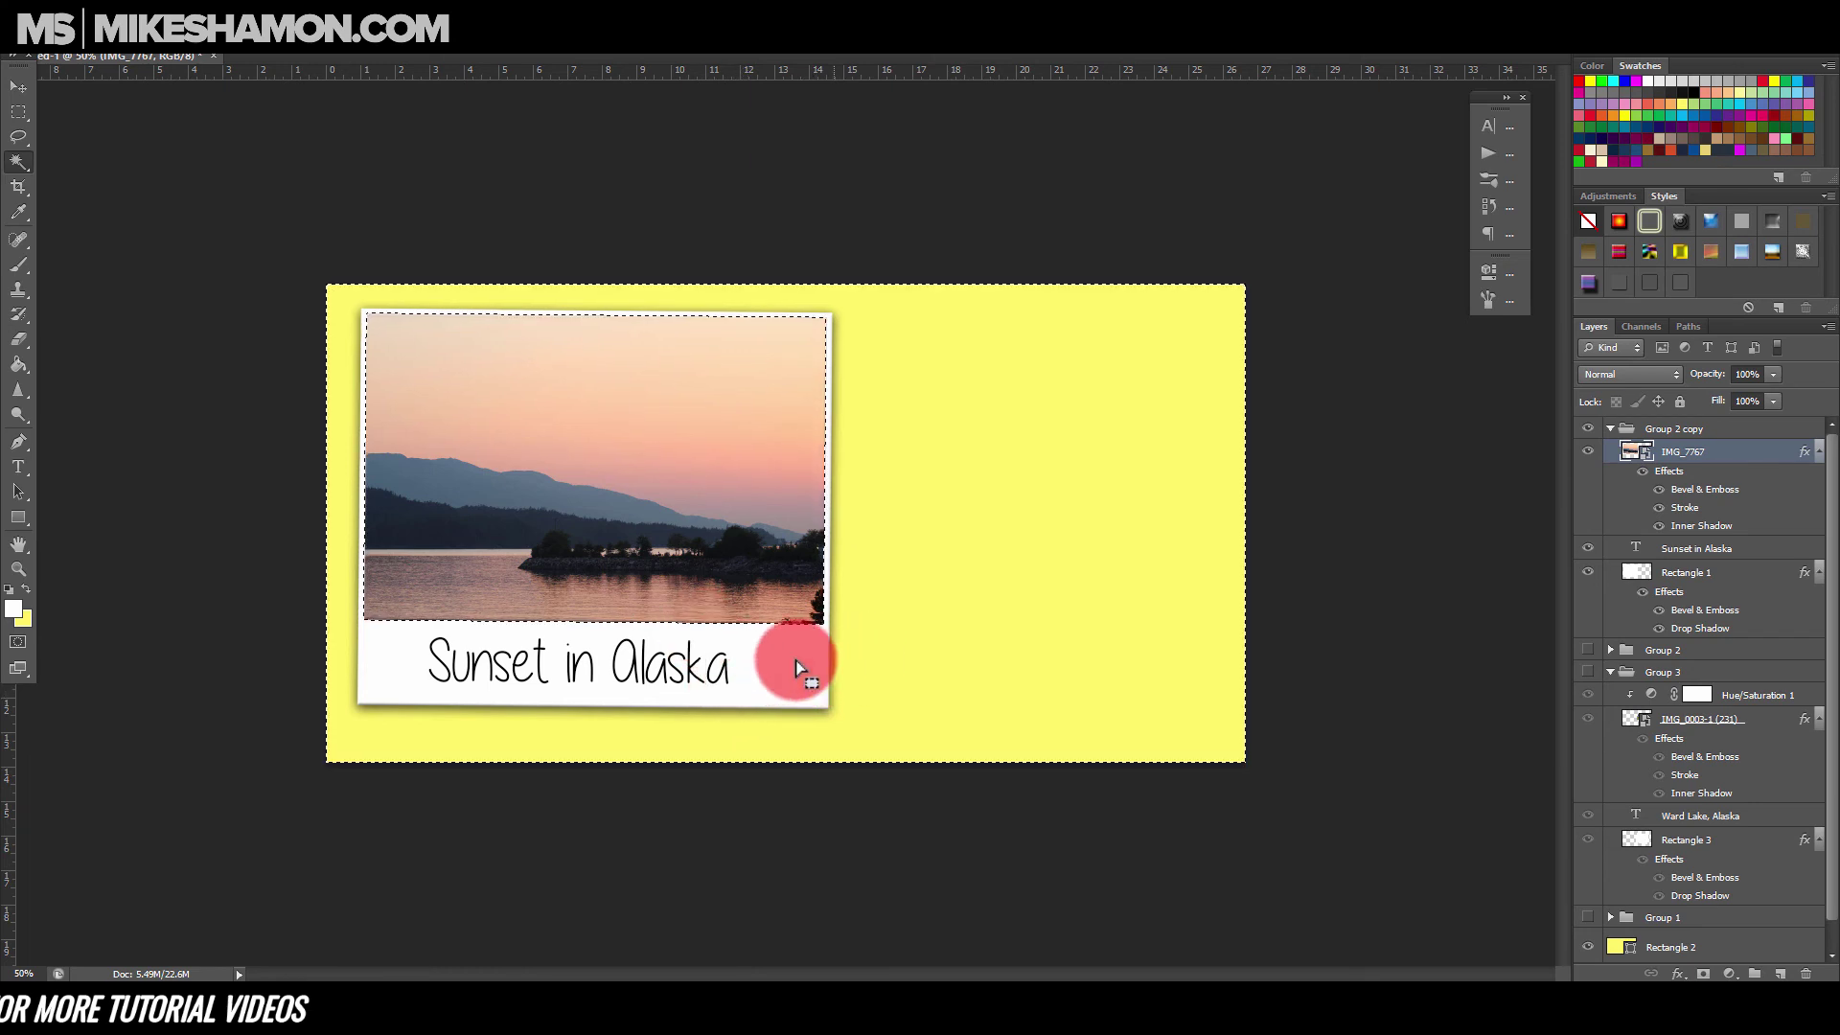
Invert the selection and delete the photo-shaped area from Rectangle 1, then hide IMG_7767 and deselect.
{"action": "left_click", "coordinate": [1764, 574]}
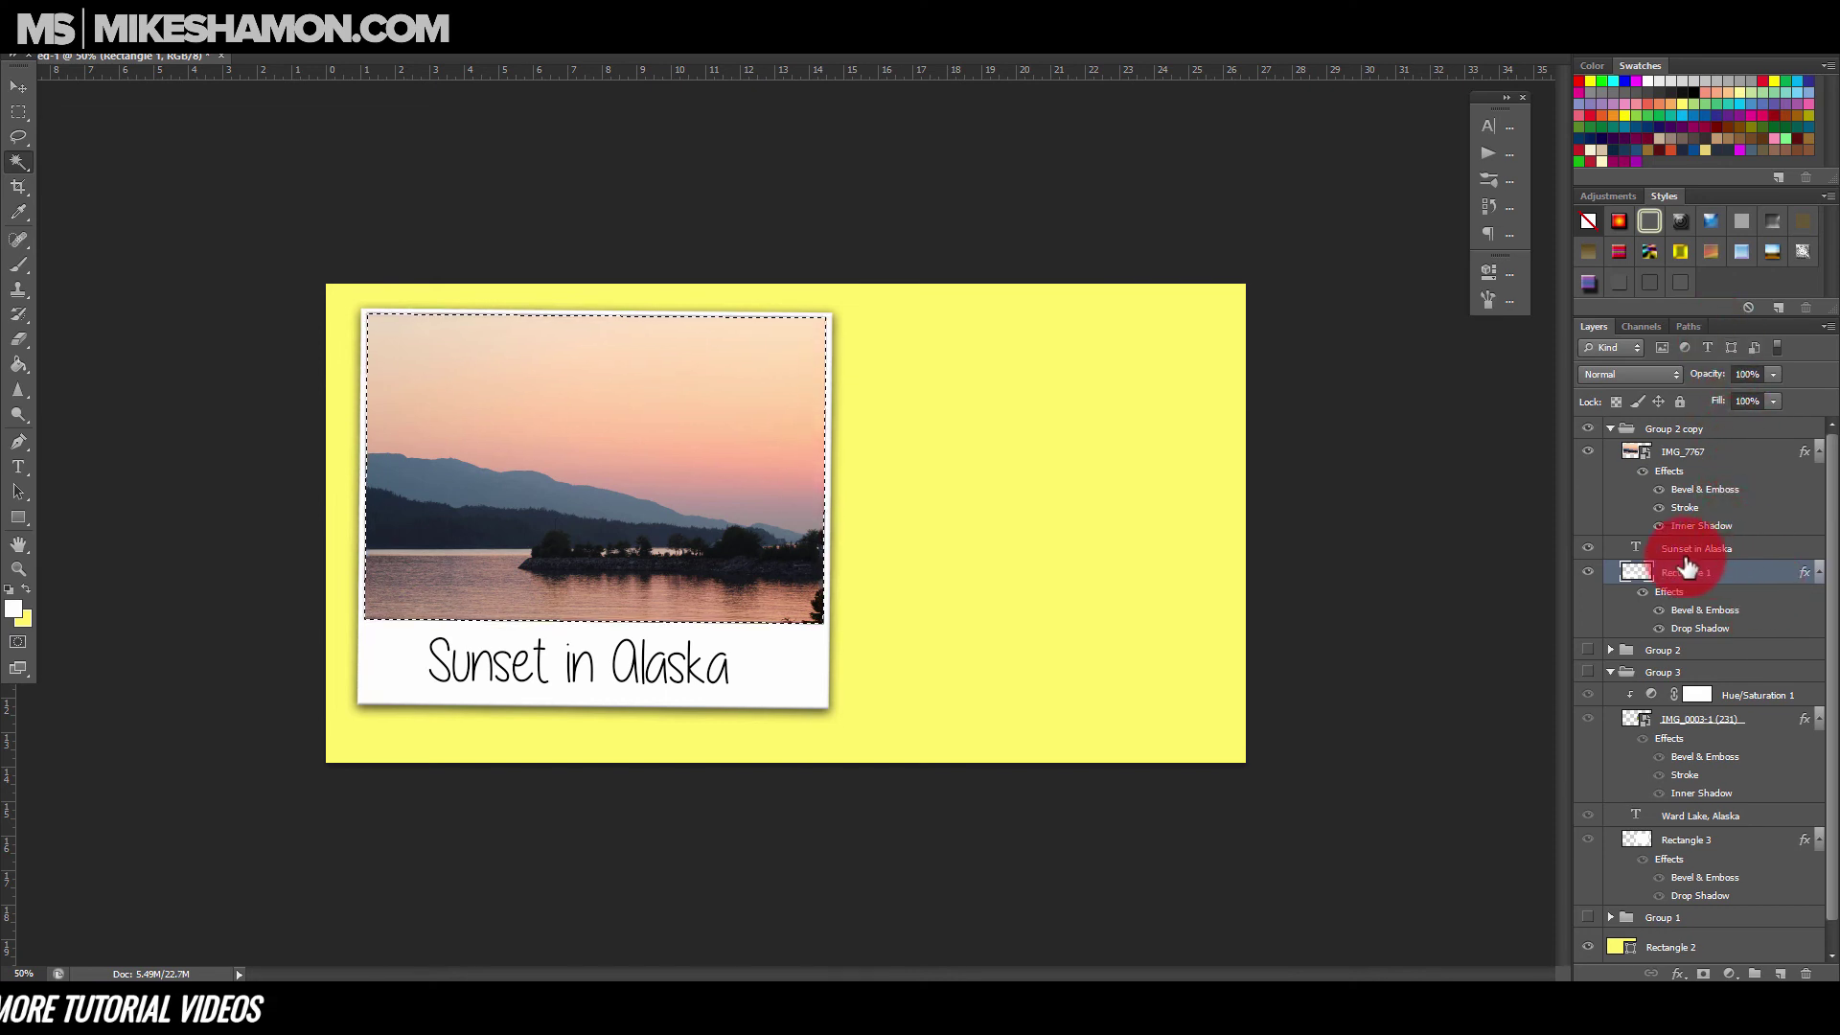
{"action": "left_click", "coordinate": [1589, 453]}
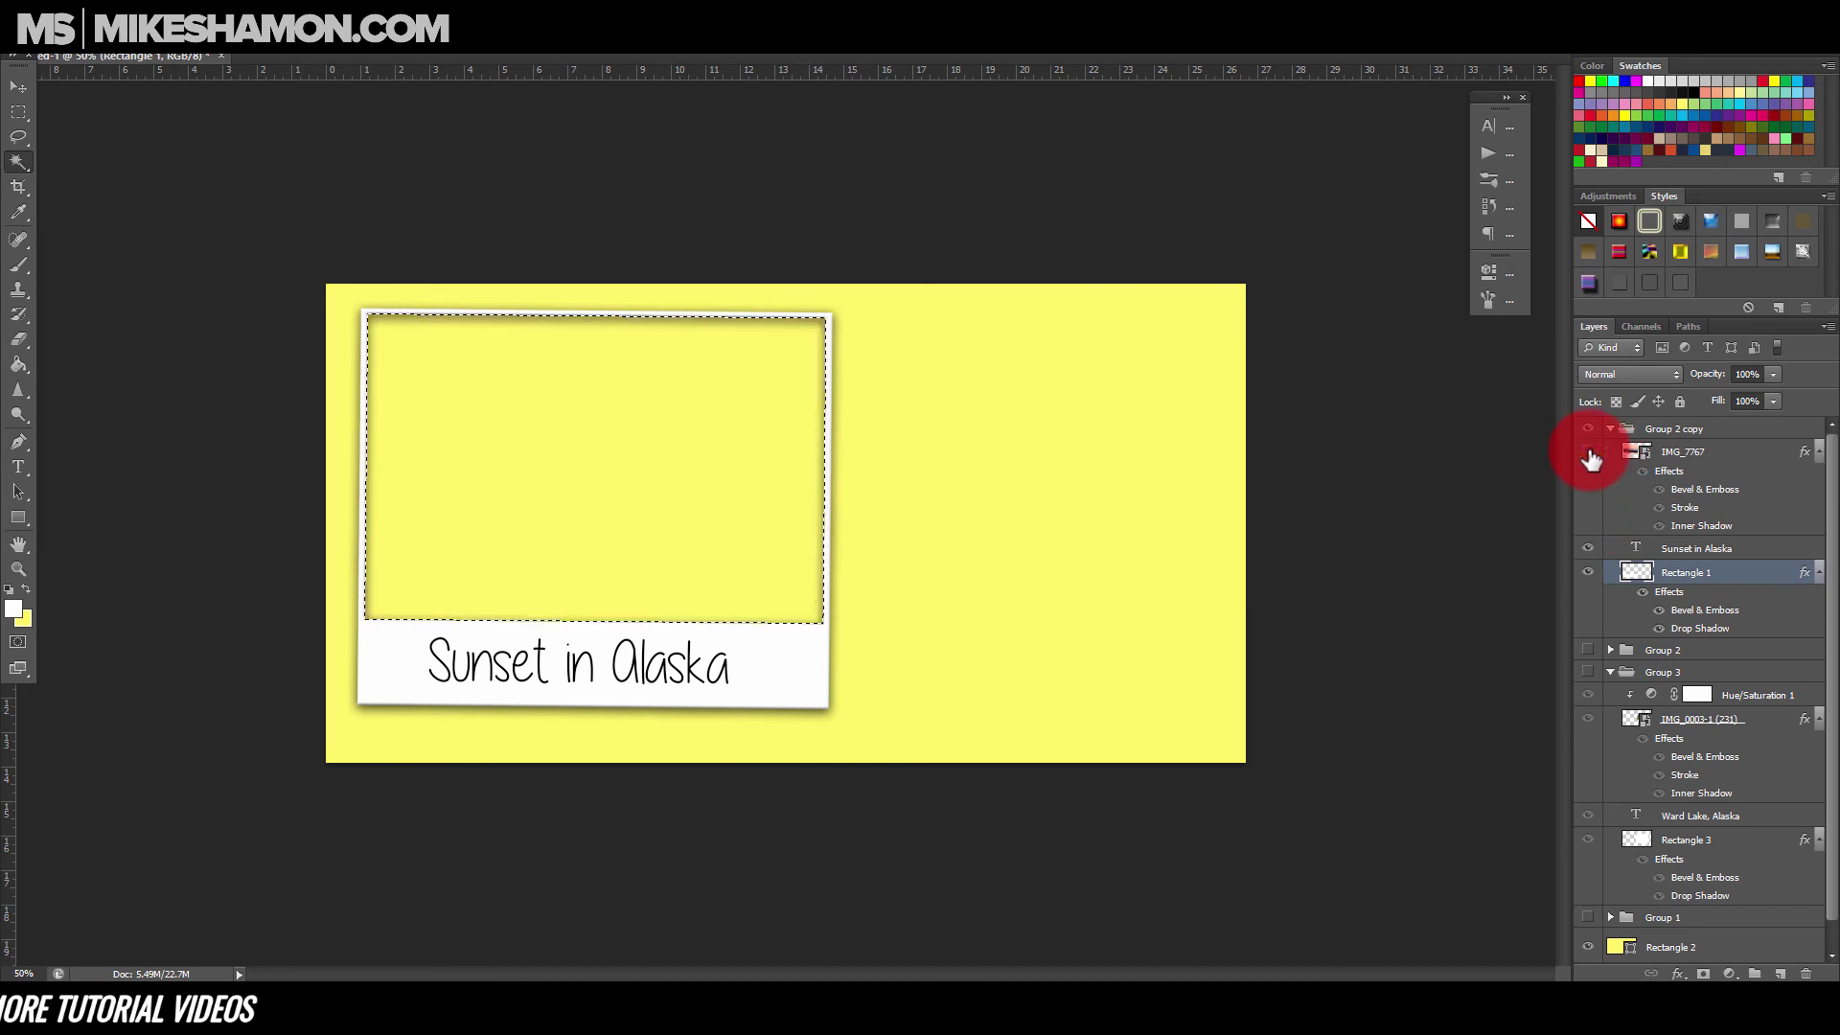
{"action": "left_click", "coordinate": [1405, 862]}
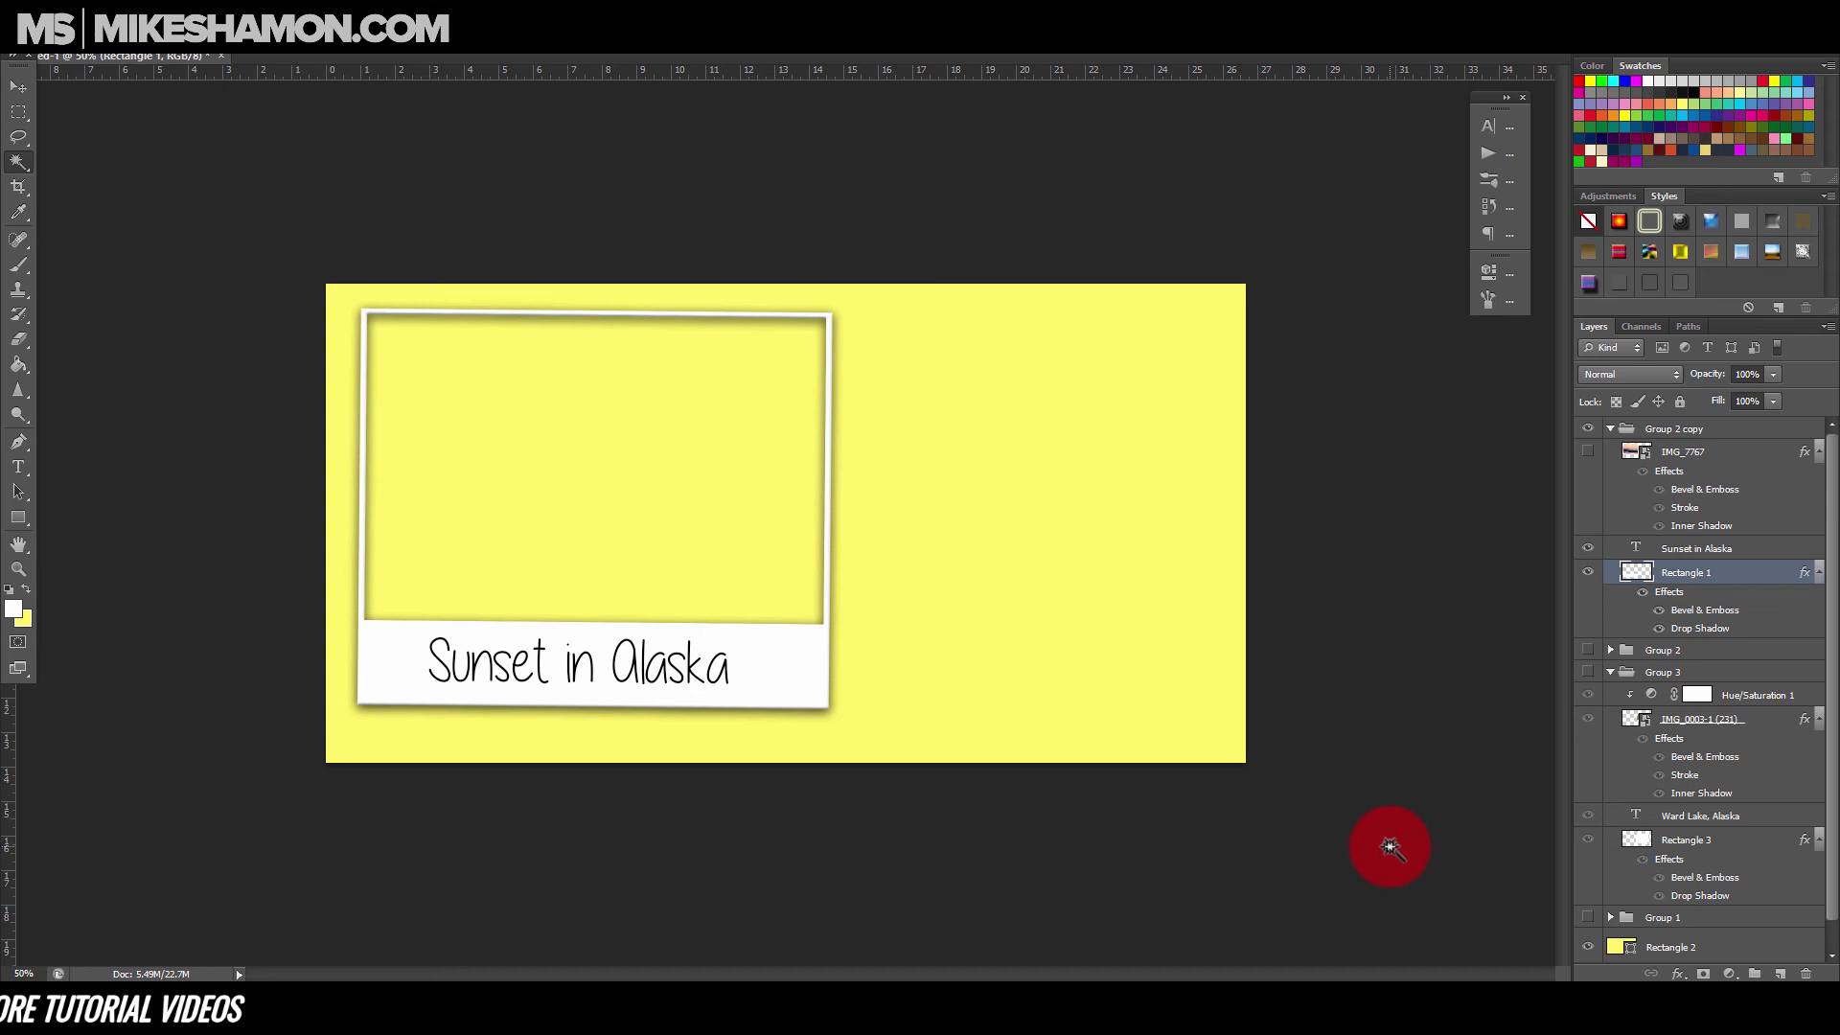
Turn off the Drop Shadow effect on the copied frame's Rectangle 1 layer.
{"action": "double_click", "coordinate": [1802, 575]}
{"action": "left_click", "coordinate": [1227, 632]}
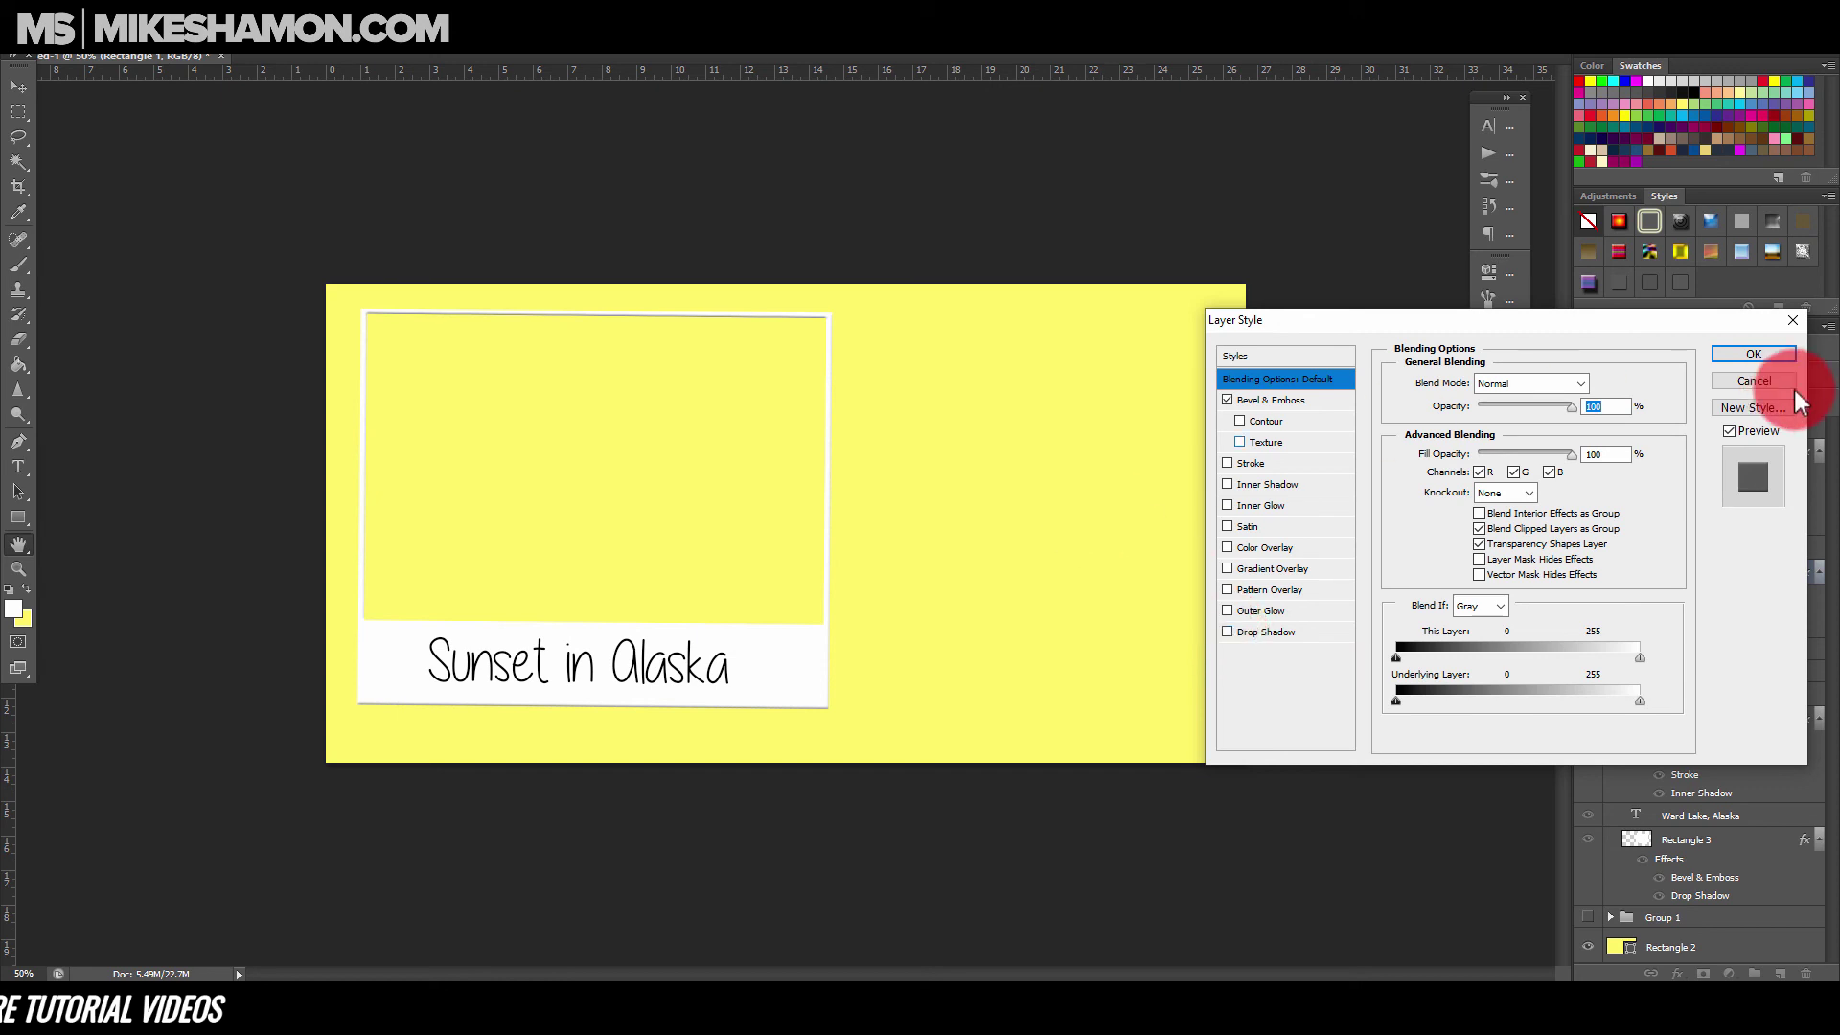
{"action": "left_click", "coordinate": [1751, 354]}
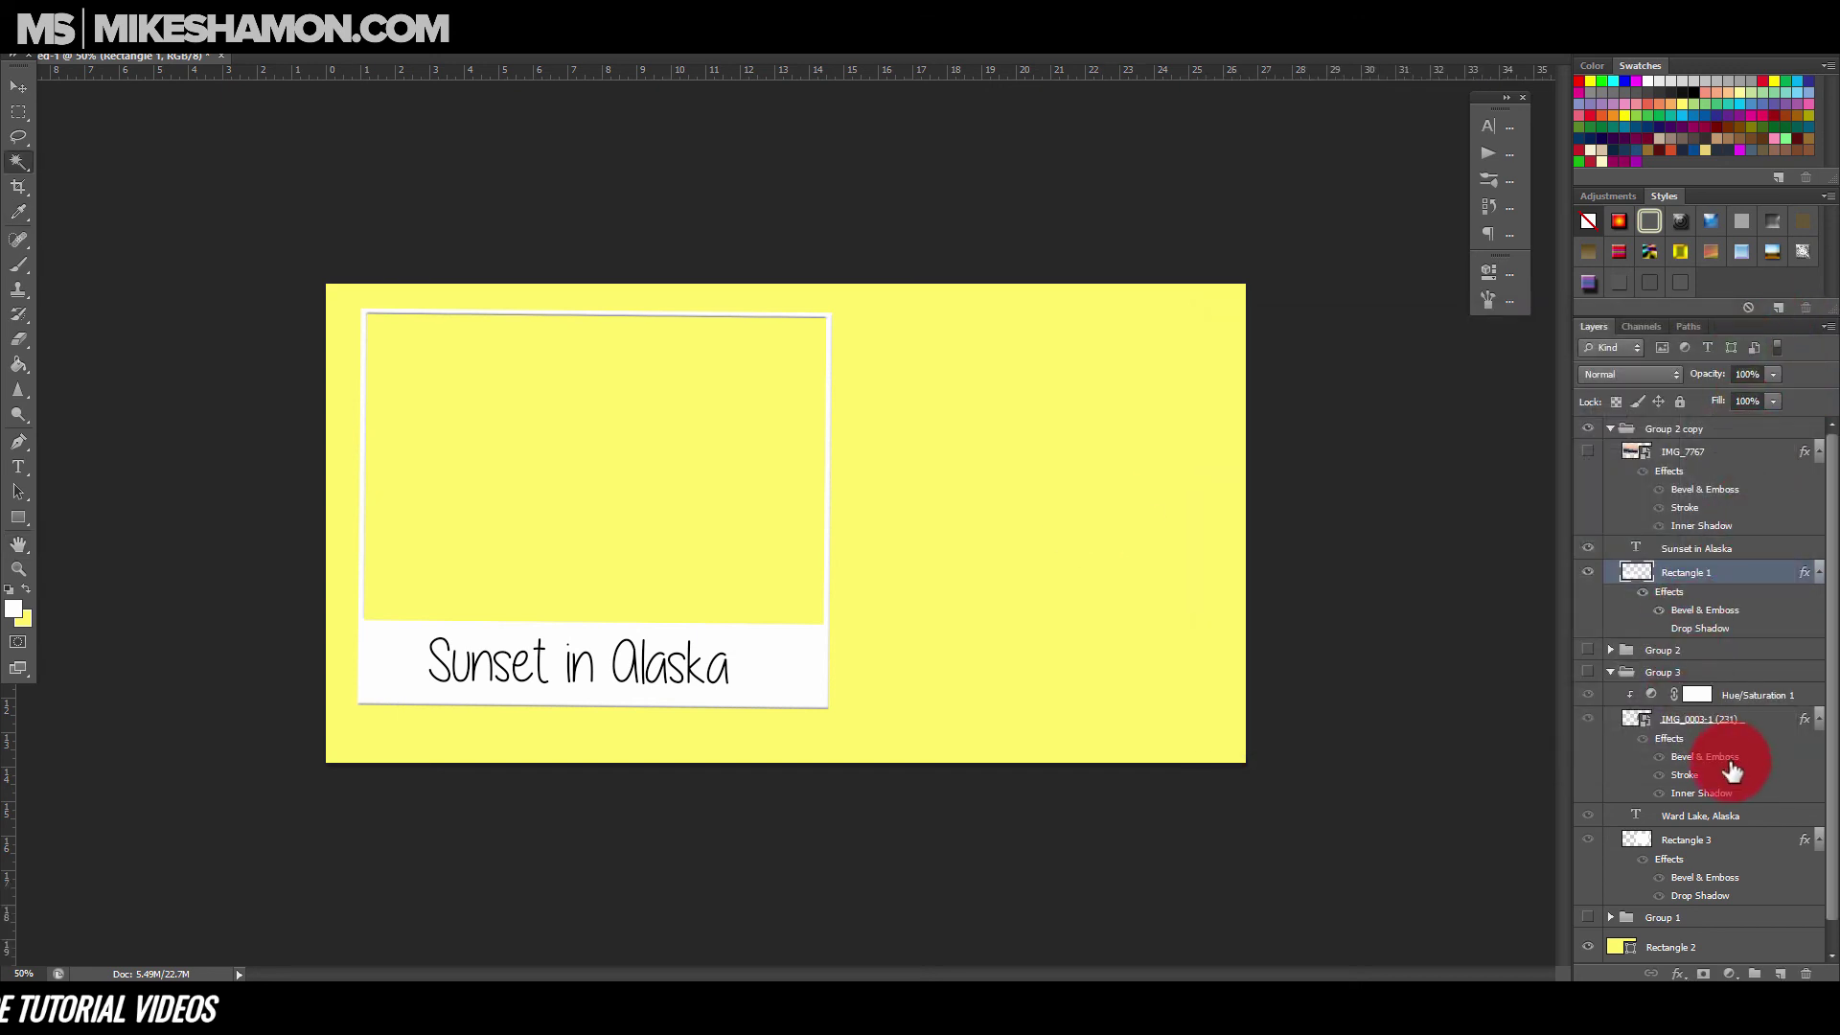
Hide the yellow Rectangle 2 background and the "Sunset in Alaska" caption, leaving the empty frame on transparency.
{"action": "scroll", "coordinate": [1615, 901], "scroll_direction": "down", "scroll_amount": 1}
{"action": "left_click", "coordinate": [1589, 921]}
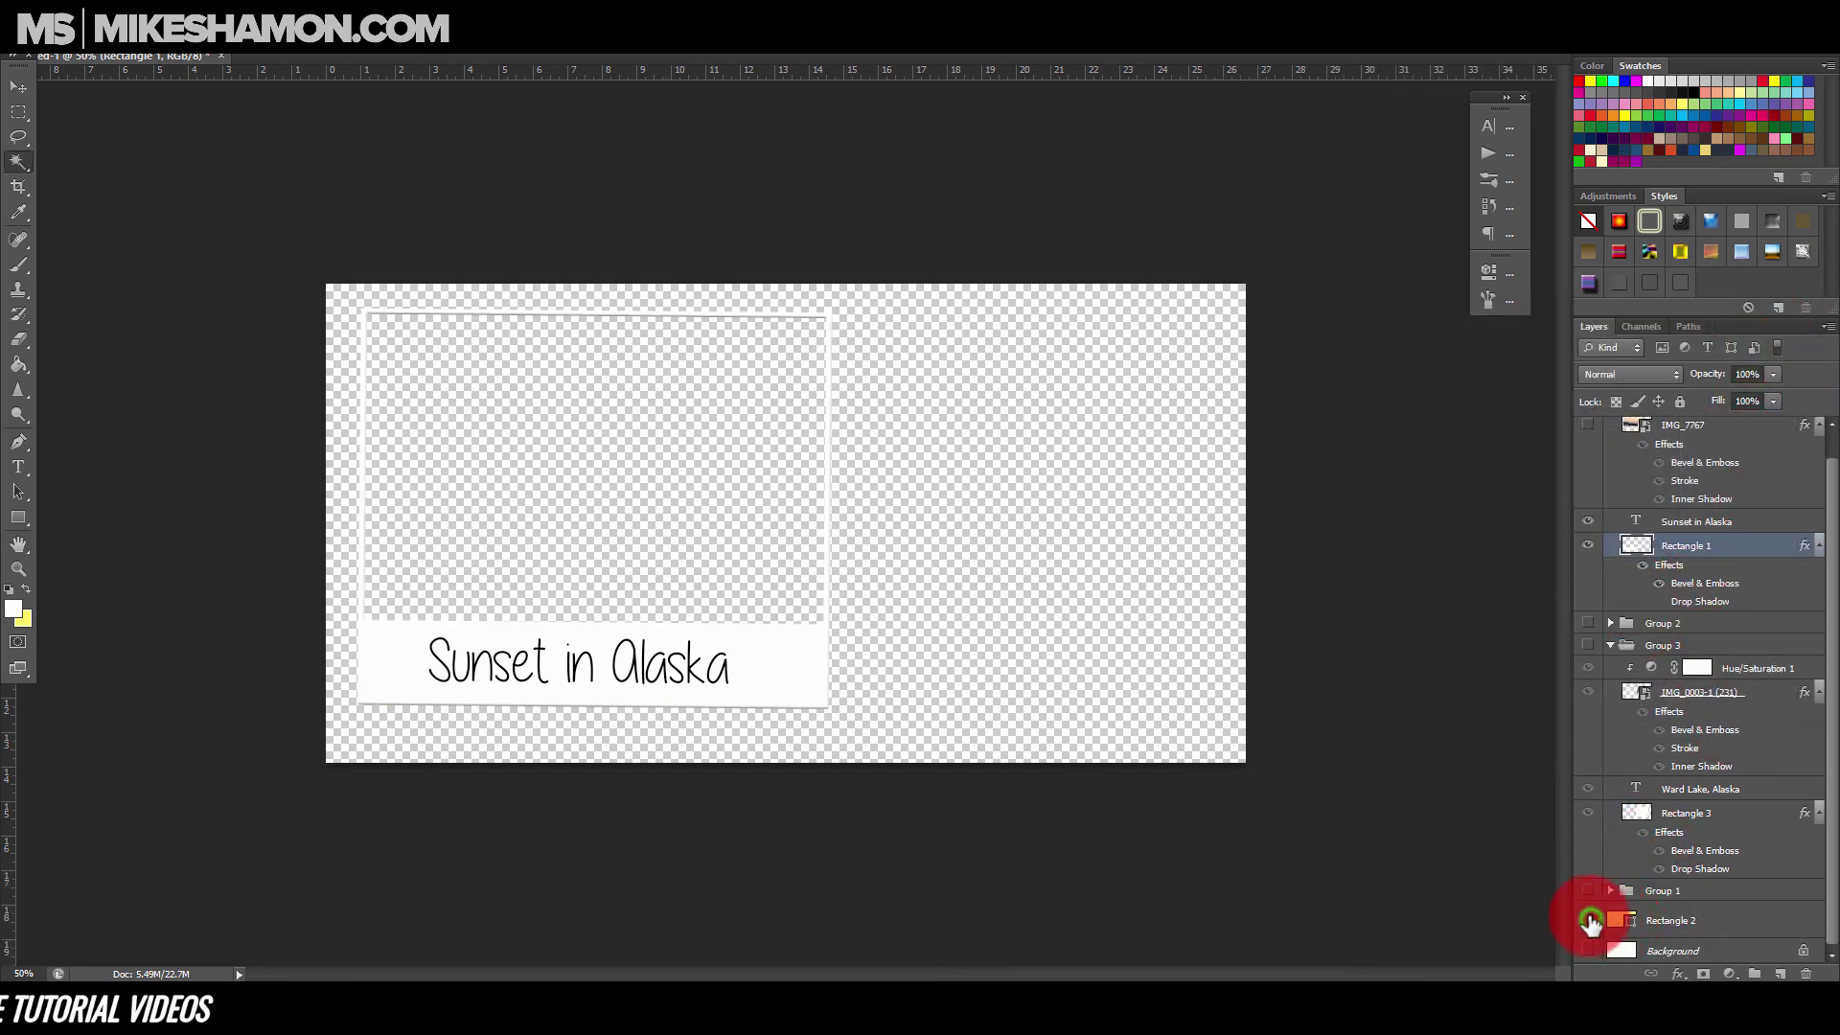
{"action": "scroll", "coordinate": [1593, 542], "scroll_direction": "up", "scroll_amount": 1}
{"action": "left_click", "coordinate": [1589, 550]}
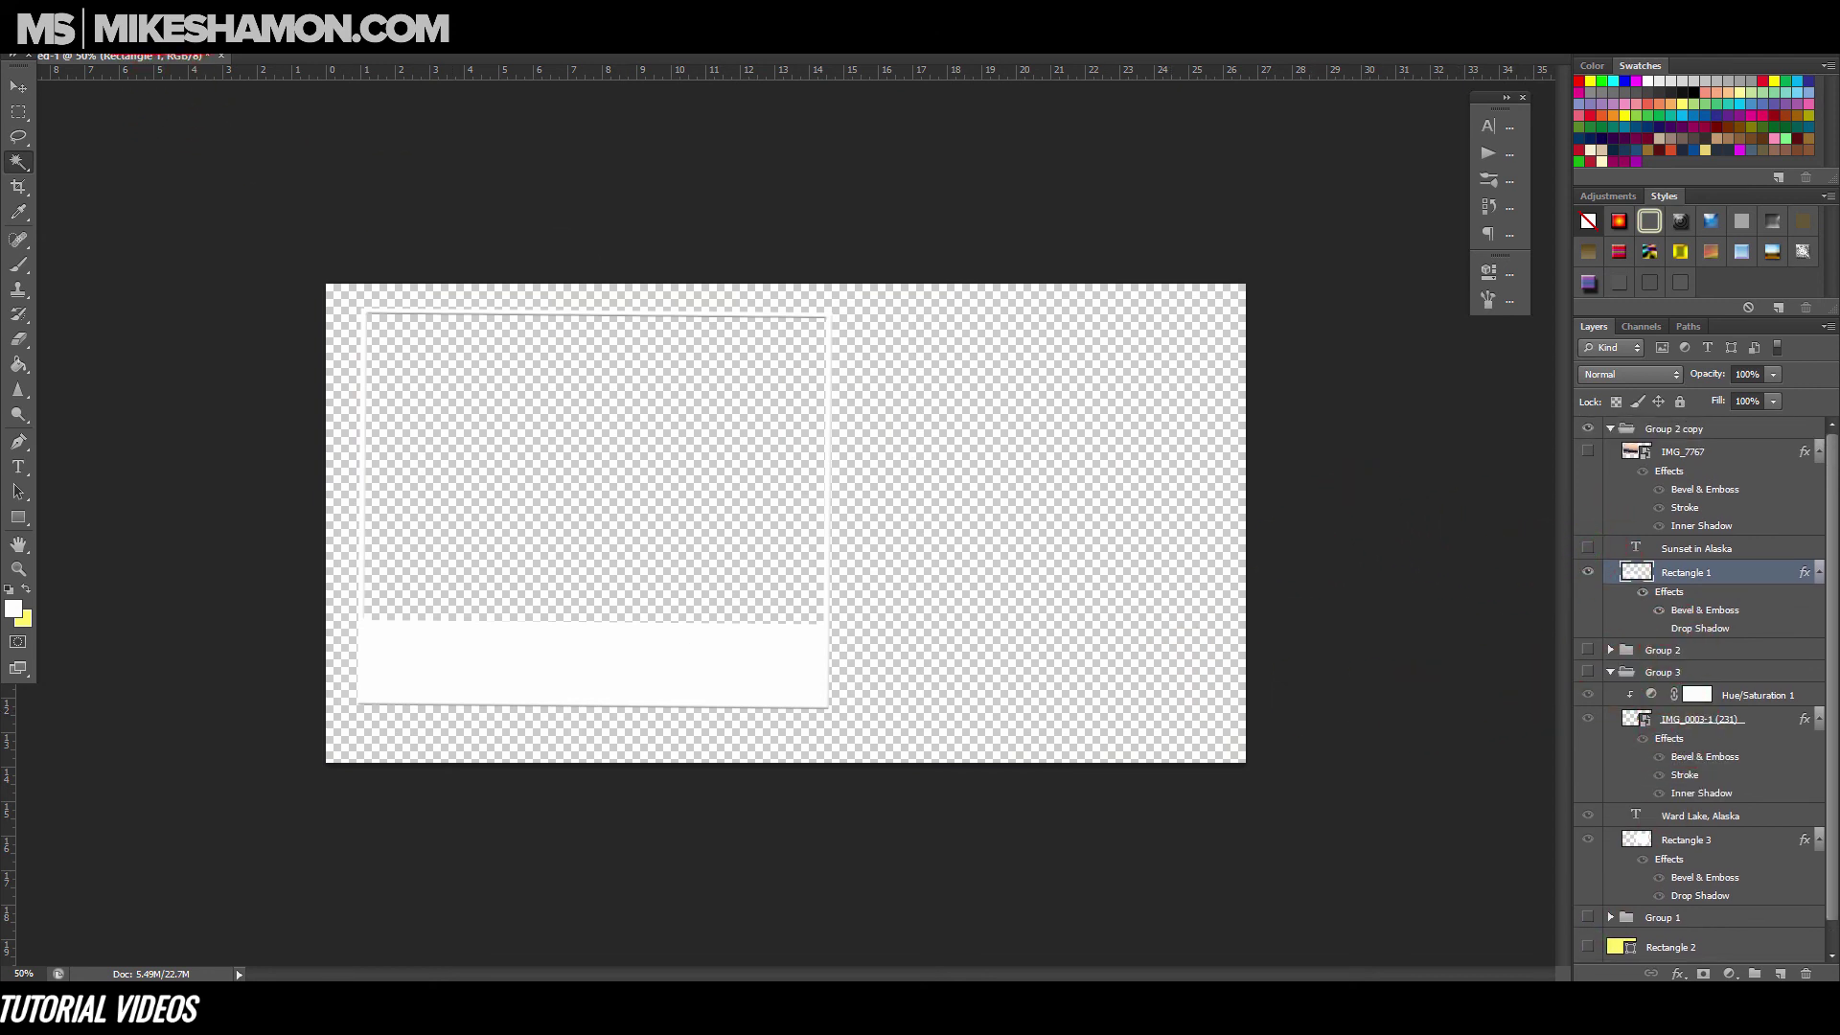
Set the canvas width to 1000 pixels and accept the clipping.
{"action": "left_click", "coordinate": [81, 19]}
{"action": "left_click", "coordinate": [117, 19]}
{"action": "left_click", "coordinate": [169, 147]}
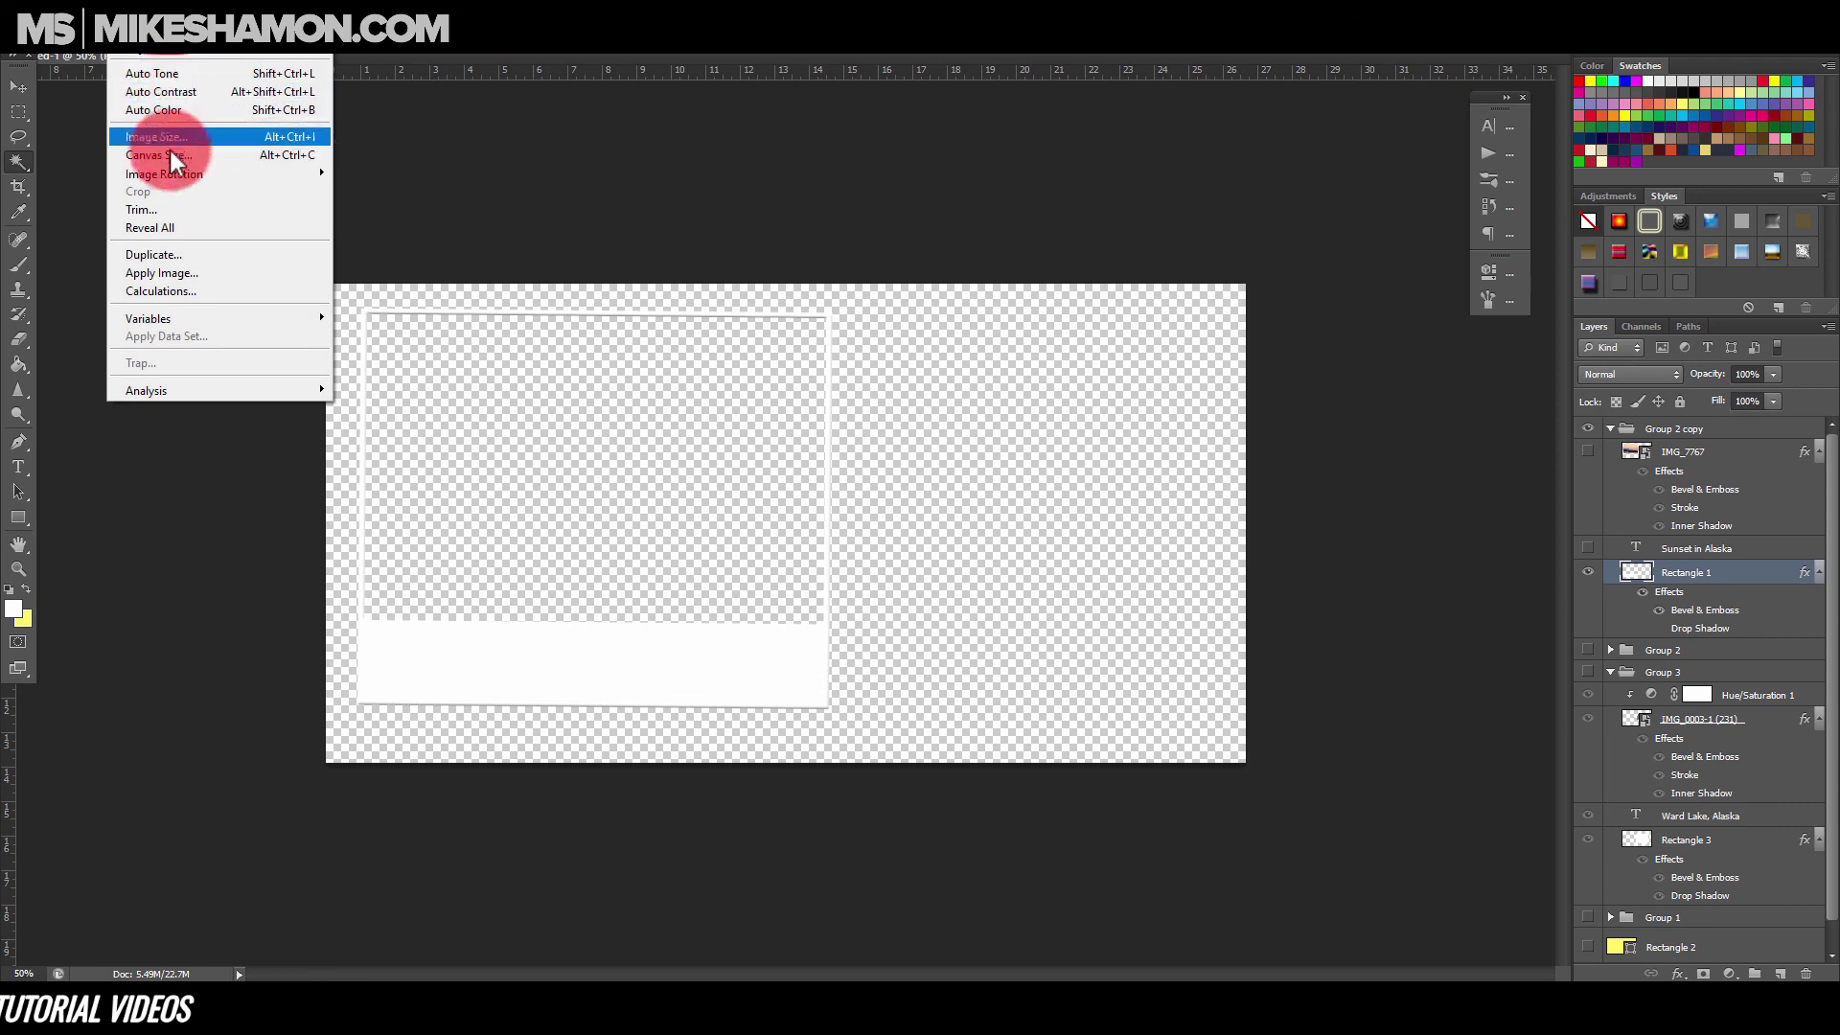
{"action": "left_click", "coordinate": [836, 488]}
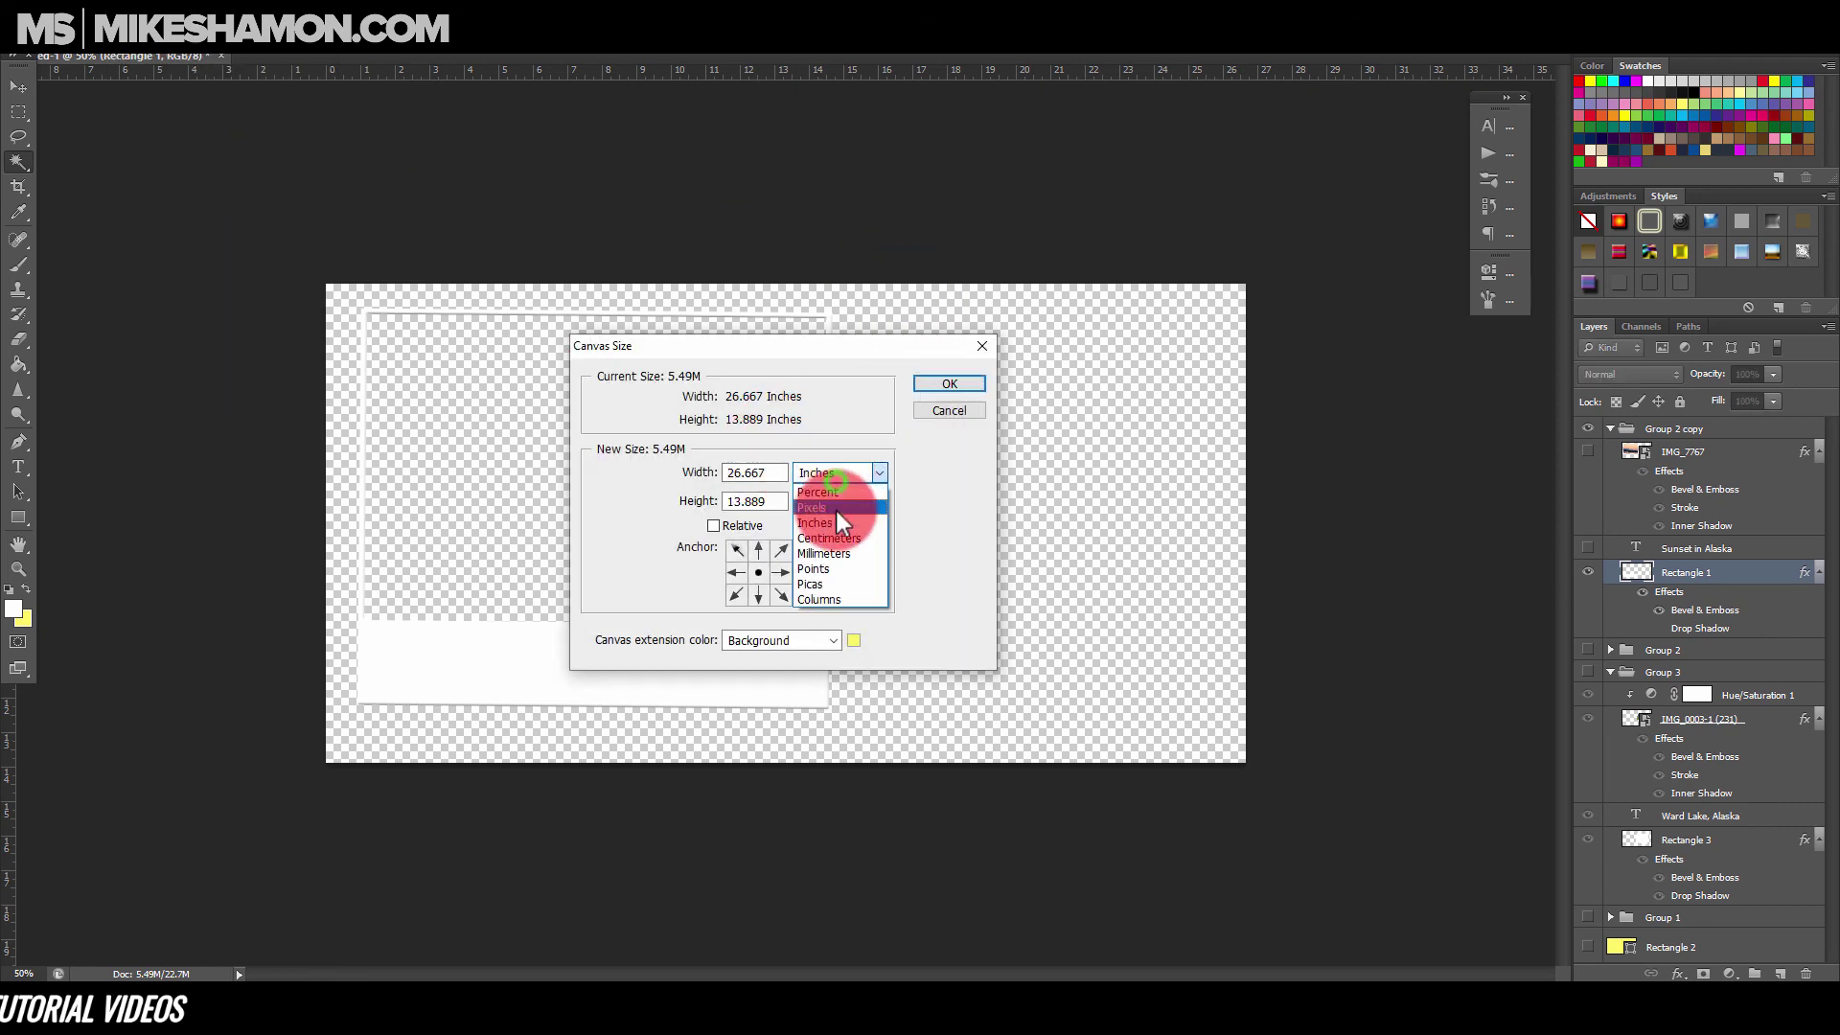
{"action": "left_click", "coordinate": [836, 505]}
{"action": "double_click", "coordinate": [726, 475]}
{"action": "type", "text": "1"}
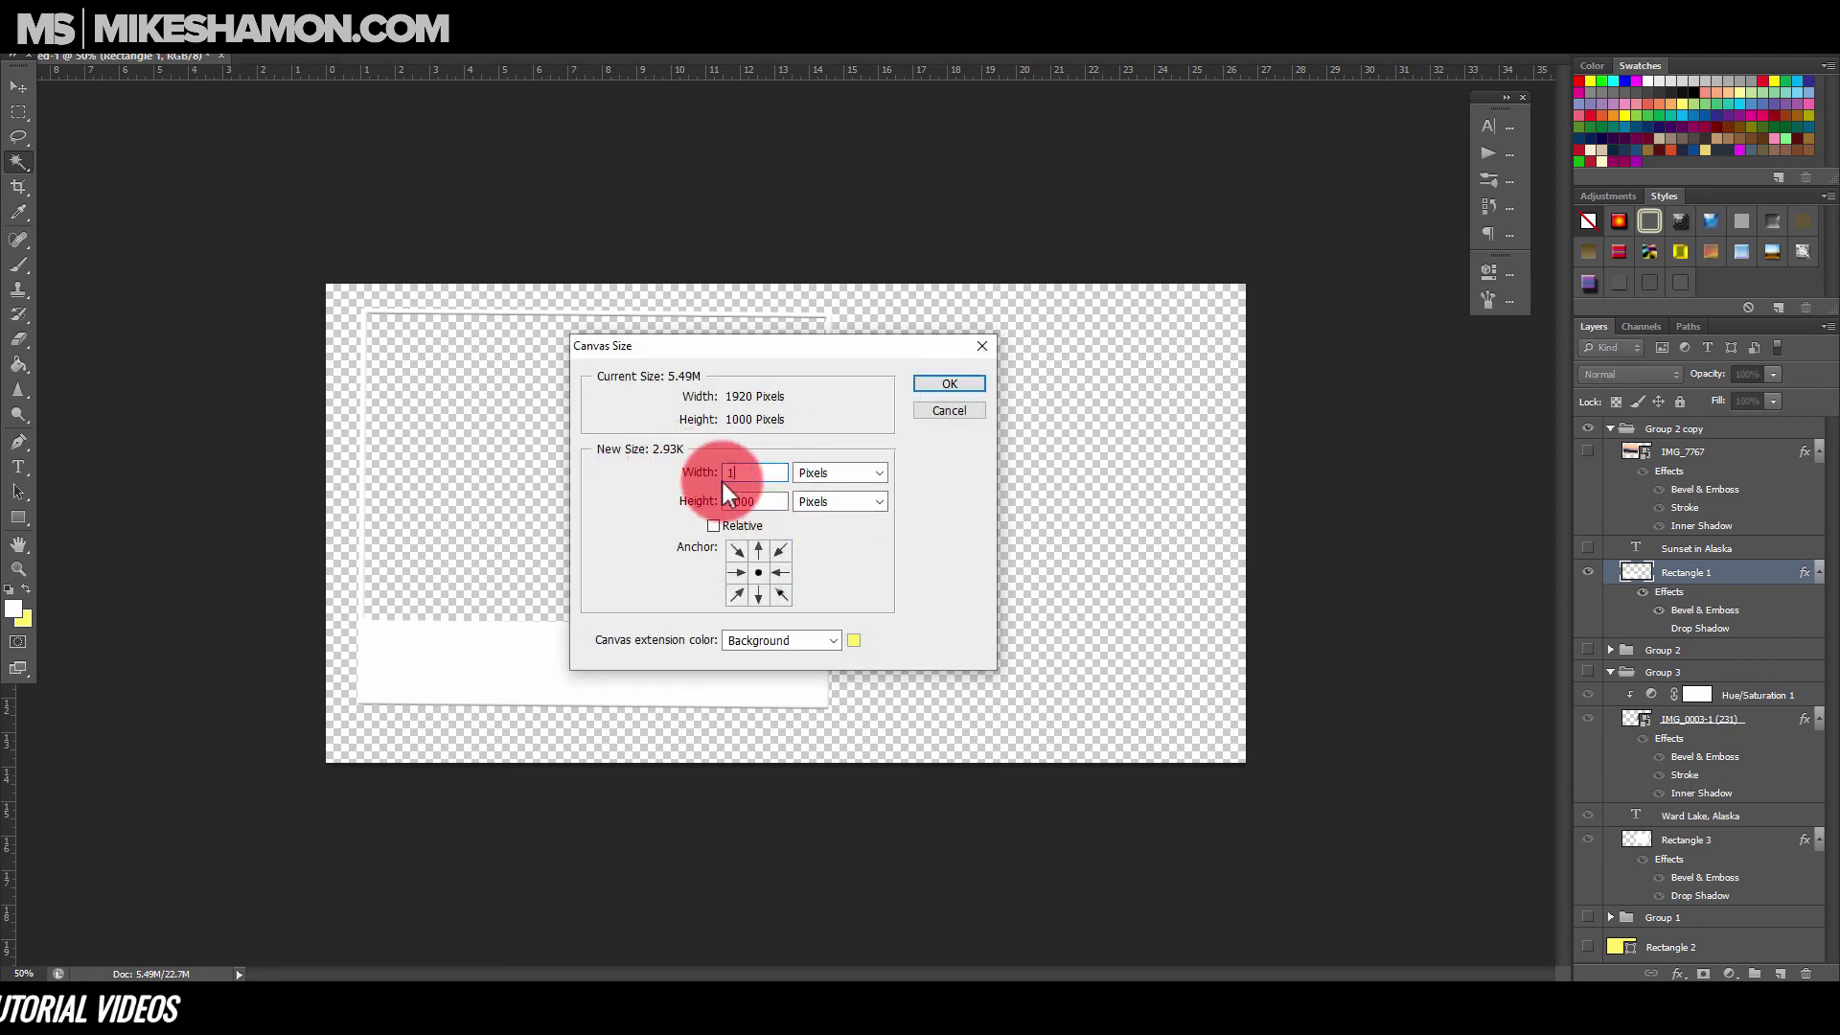
{"action": "type", "text": "000"}
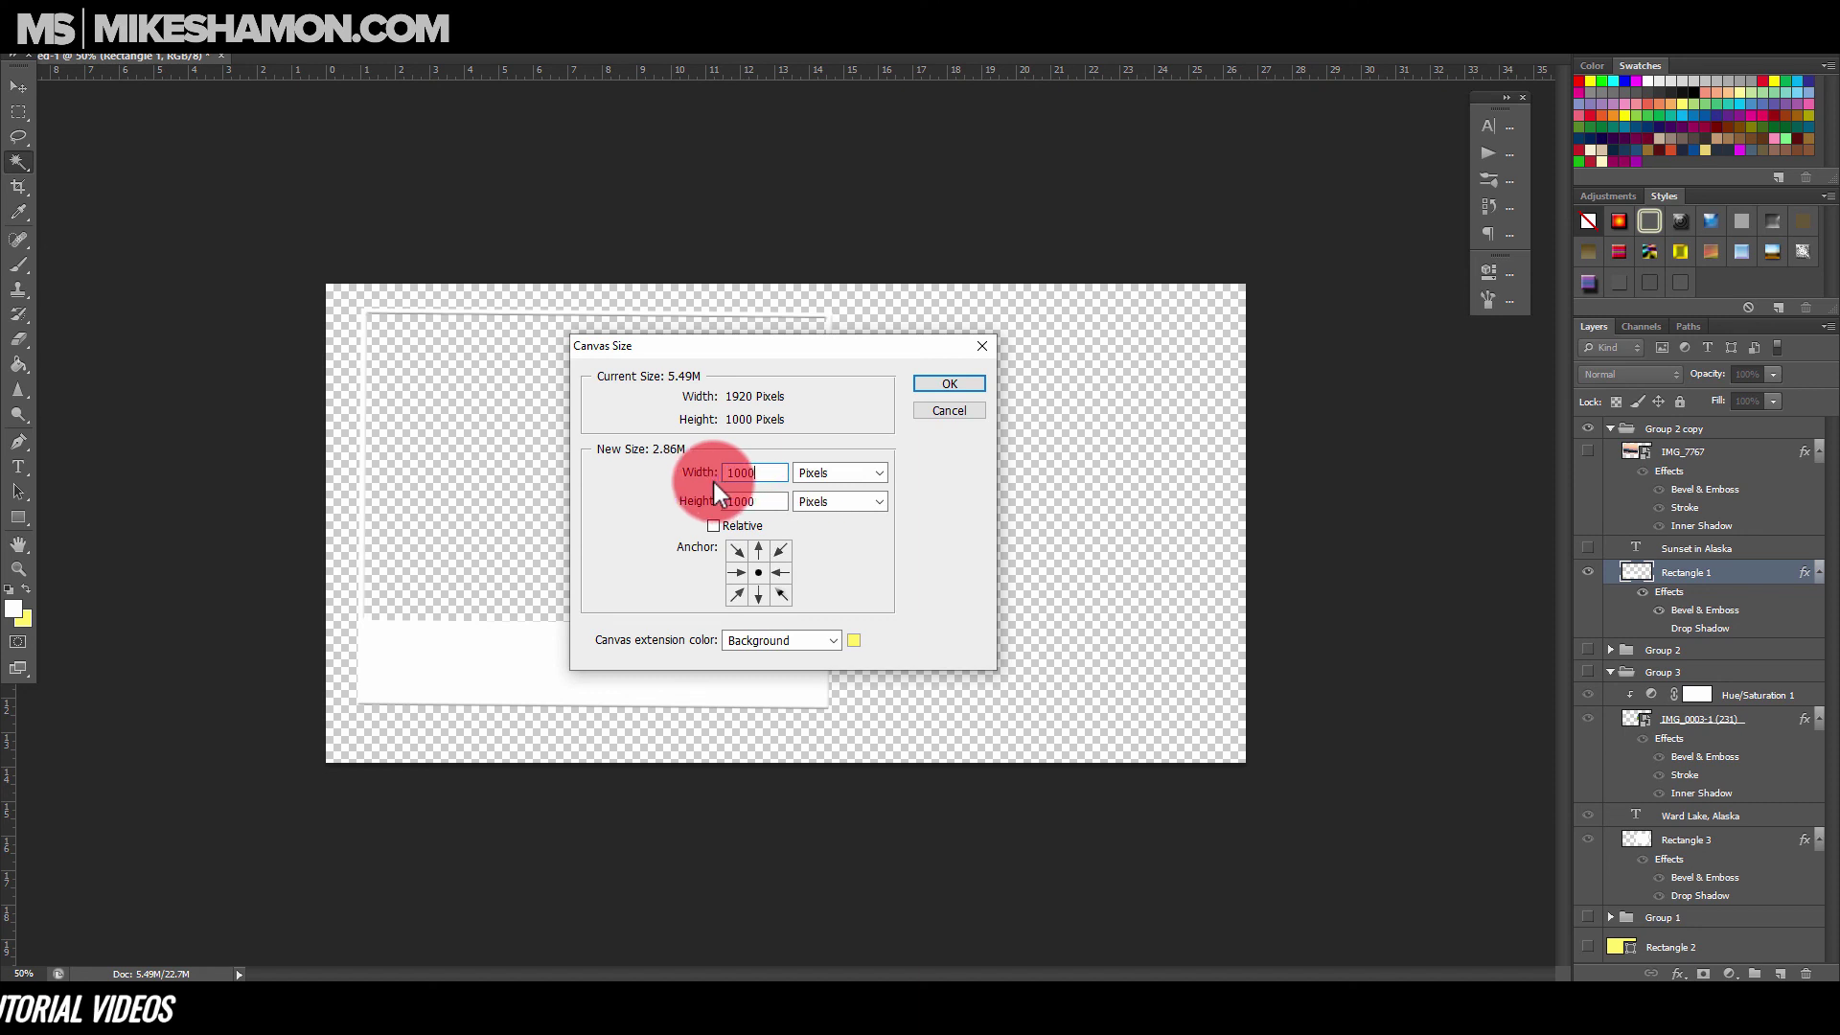
{"action": "left_click", "coordinate": [968, 382]}
{"action": "left_click", "coordinate": [807, 360]}
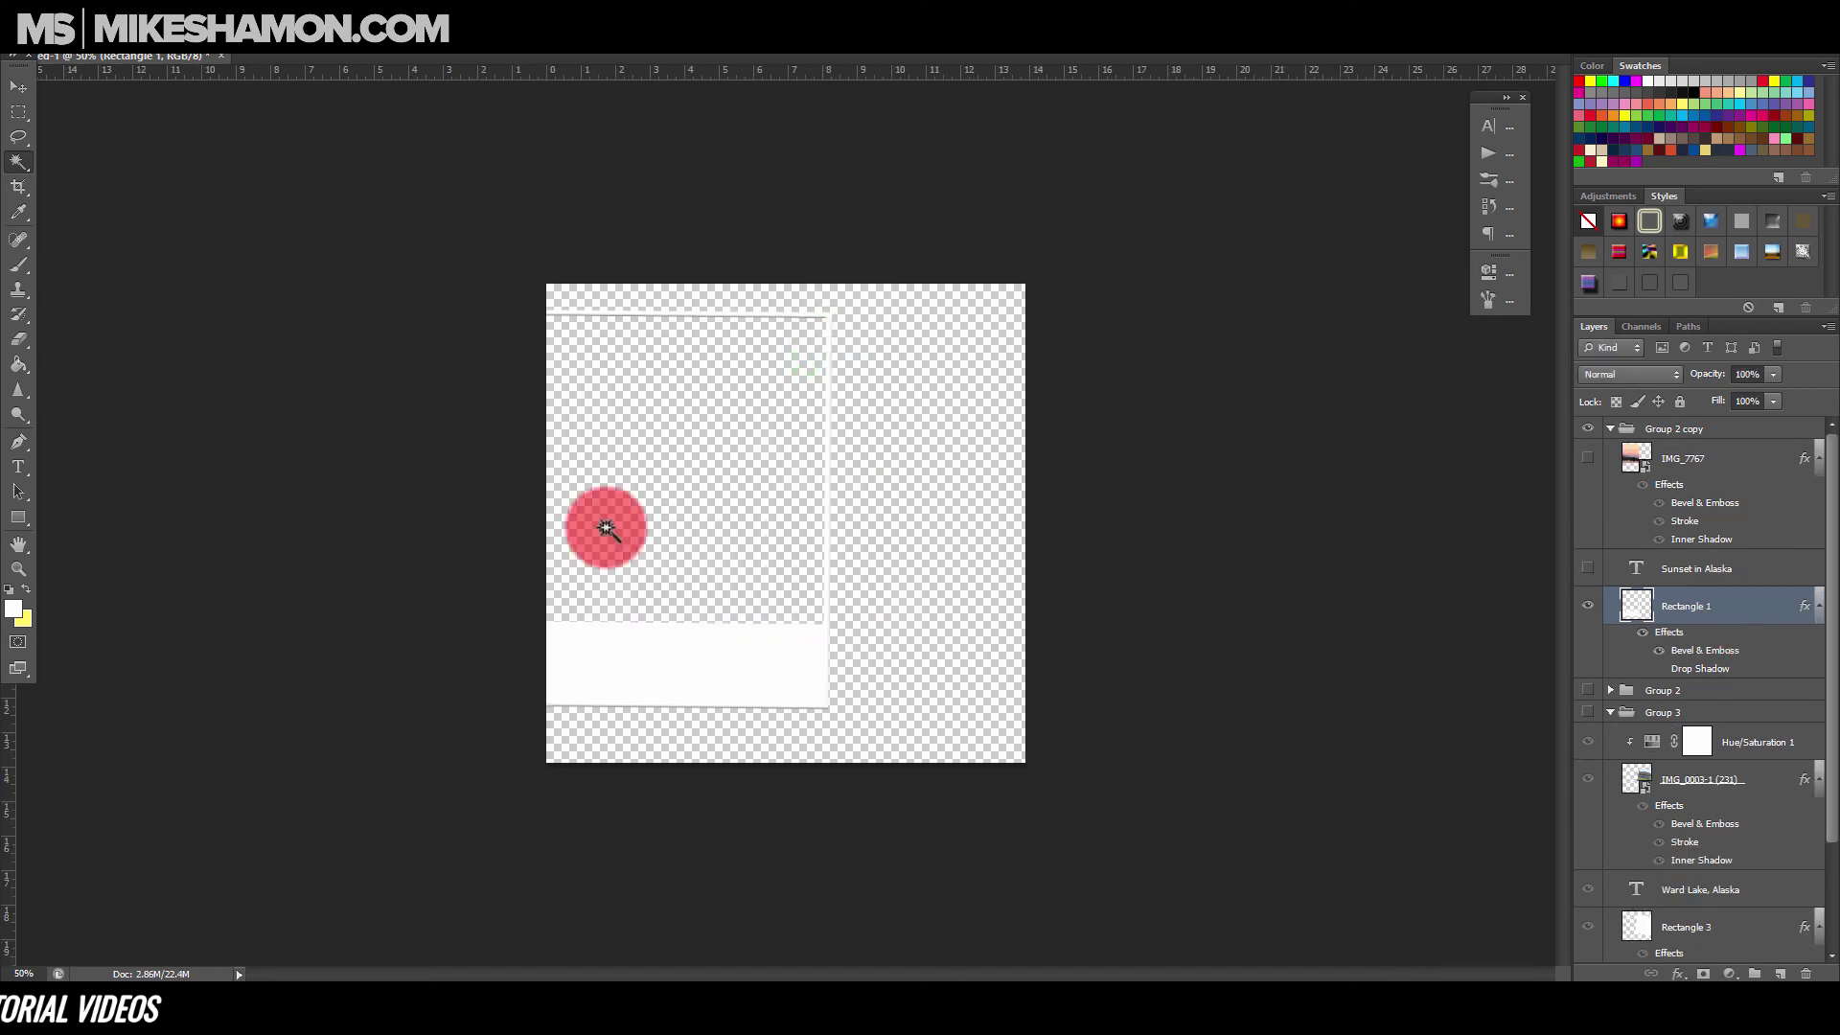
Move the empty Rectangle 1 frame onto the square canvas and rotate it slightly until it is level.
{"action": "left_click", "coordinate": [18, 88]}
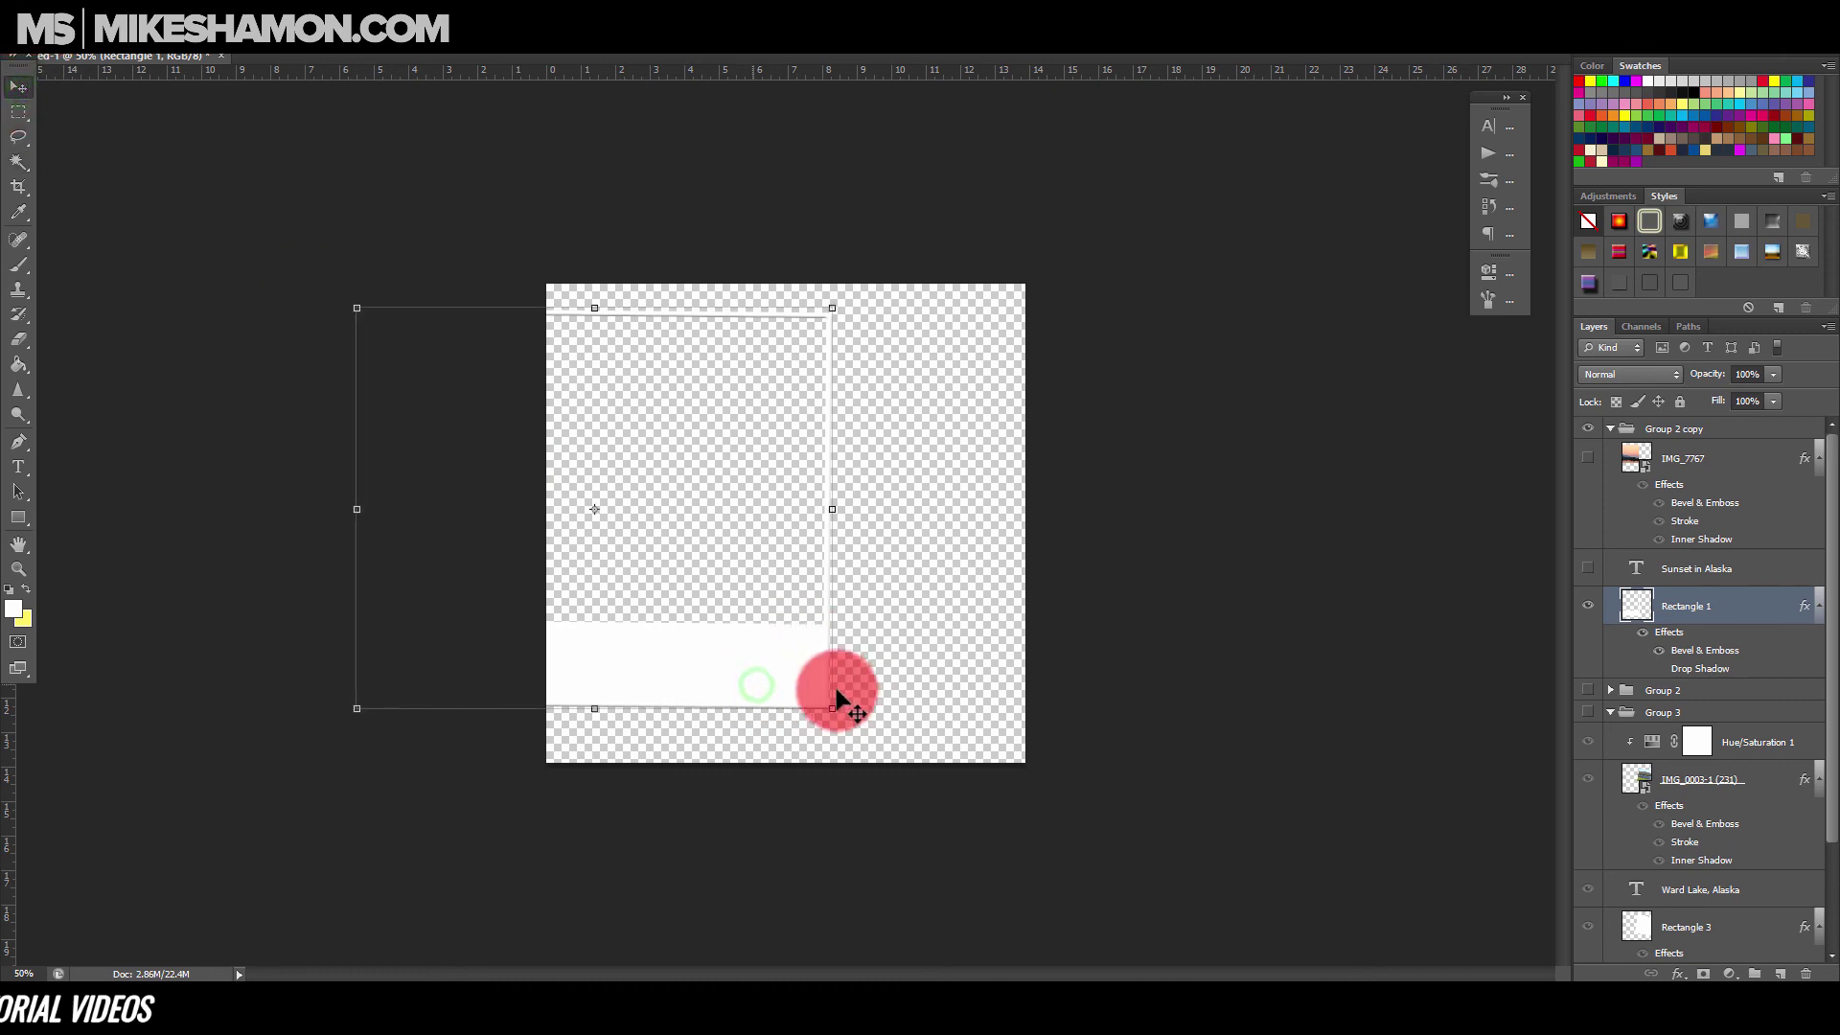
{"action": "left_click_drag", "start_coordinate": [837, 692], "coordinate": [1020, 696]}
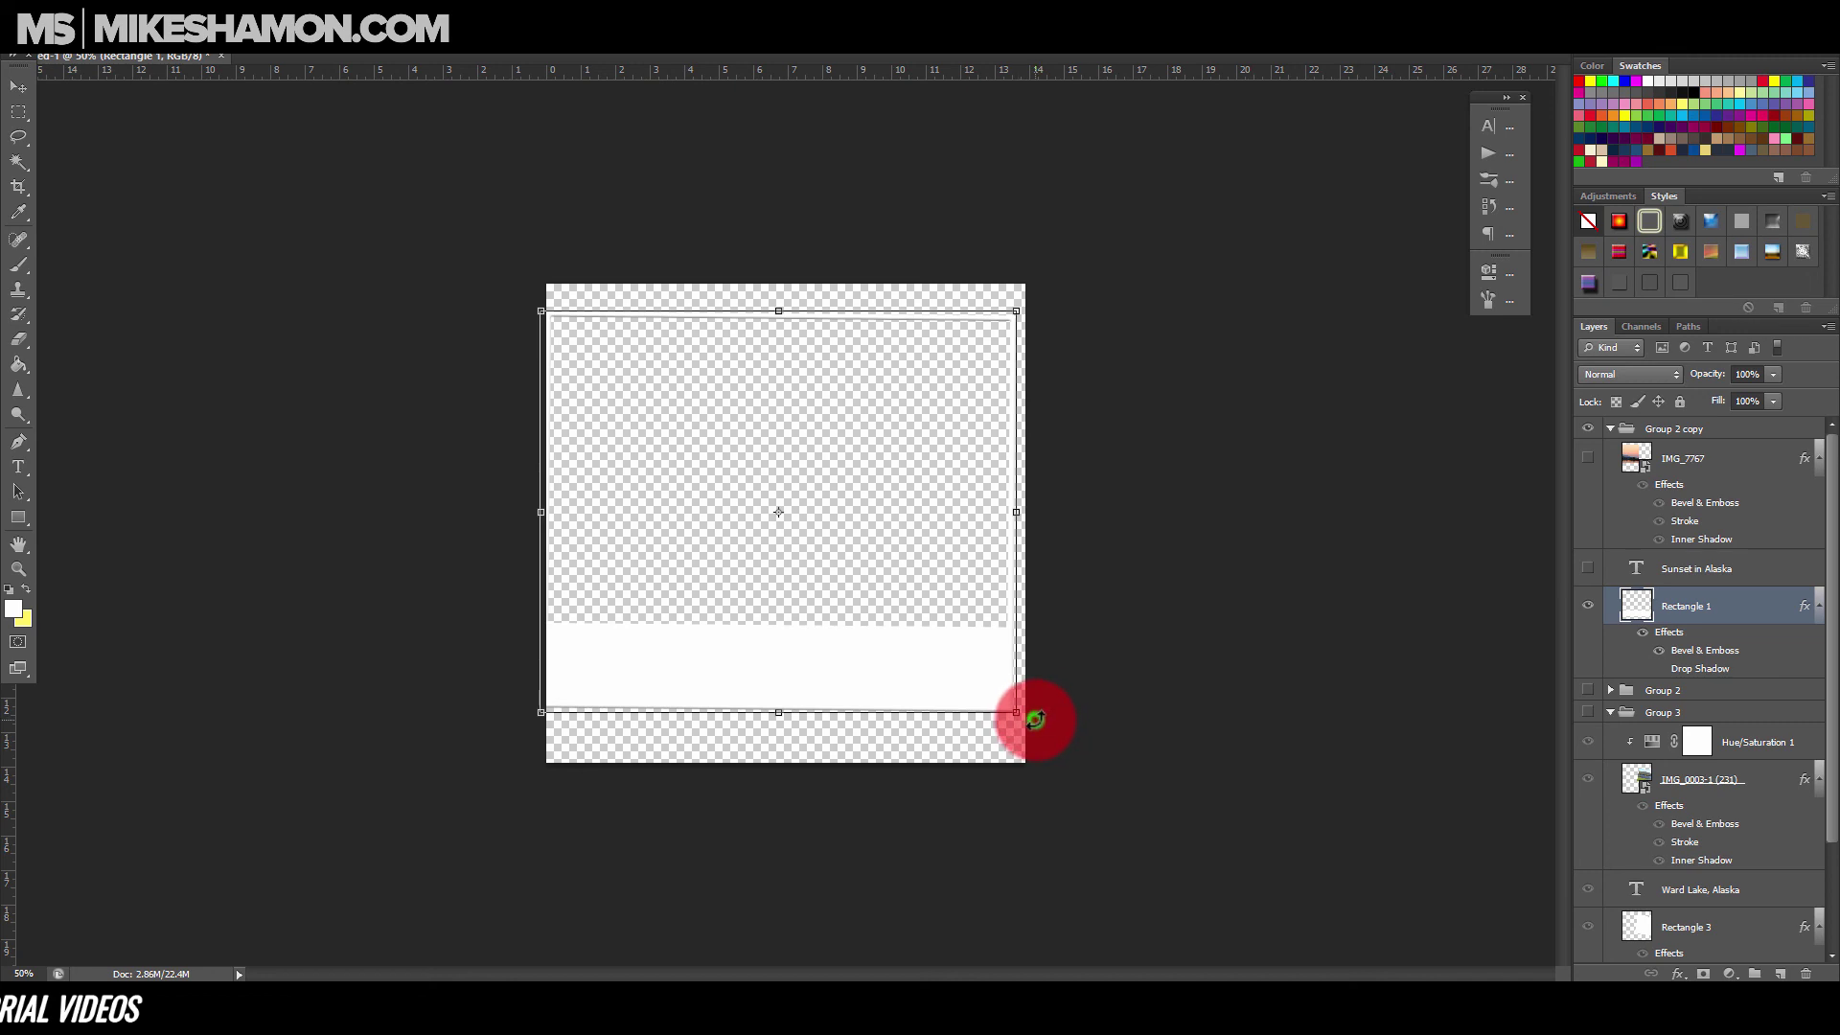
{"action": "left_click_drag", "start_coordinate": [1041, 711], "coordinate": [1037, 716]}
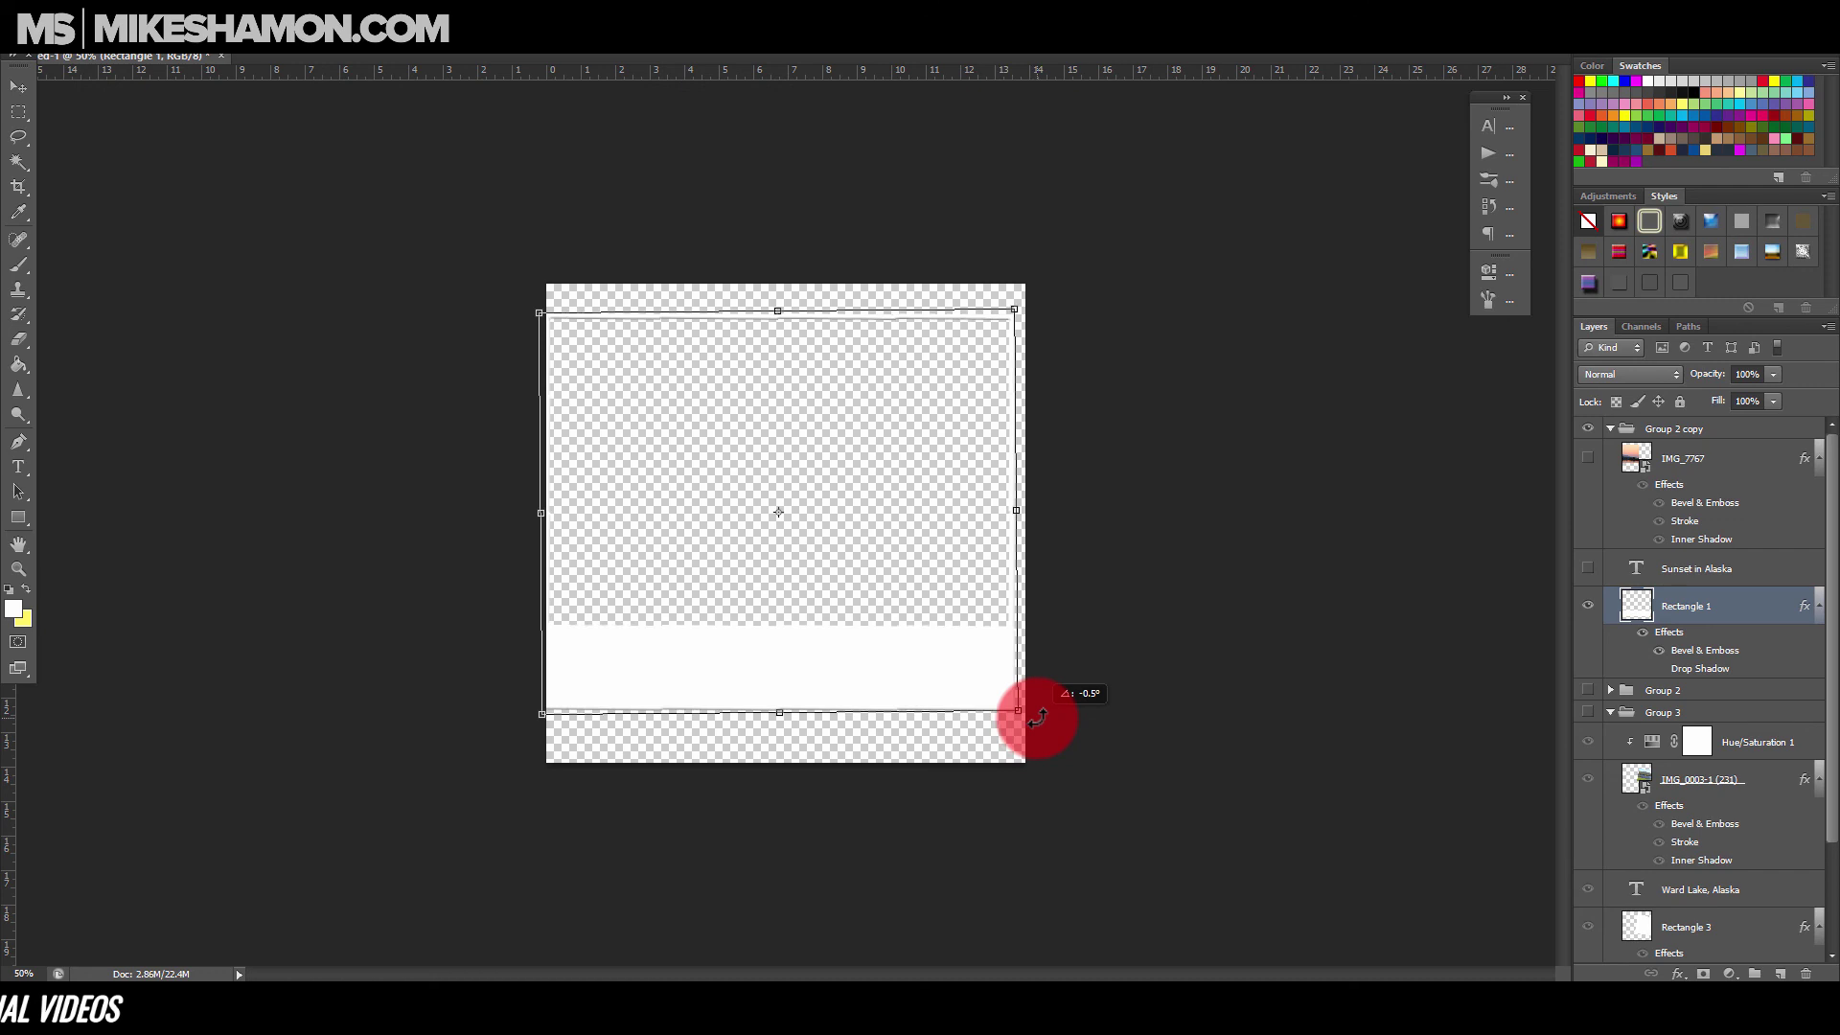
{"action": "left_click_drag", "start_coordinate": [1038, 716], "coordinate": [1031, 699]}
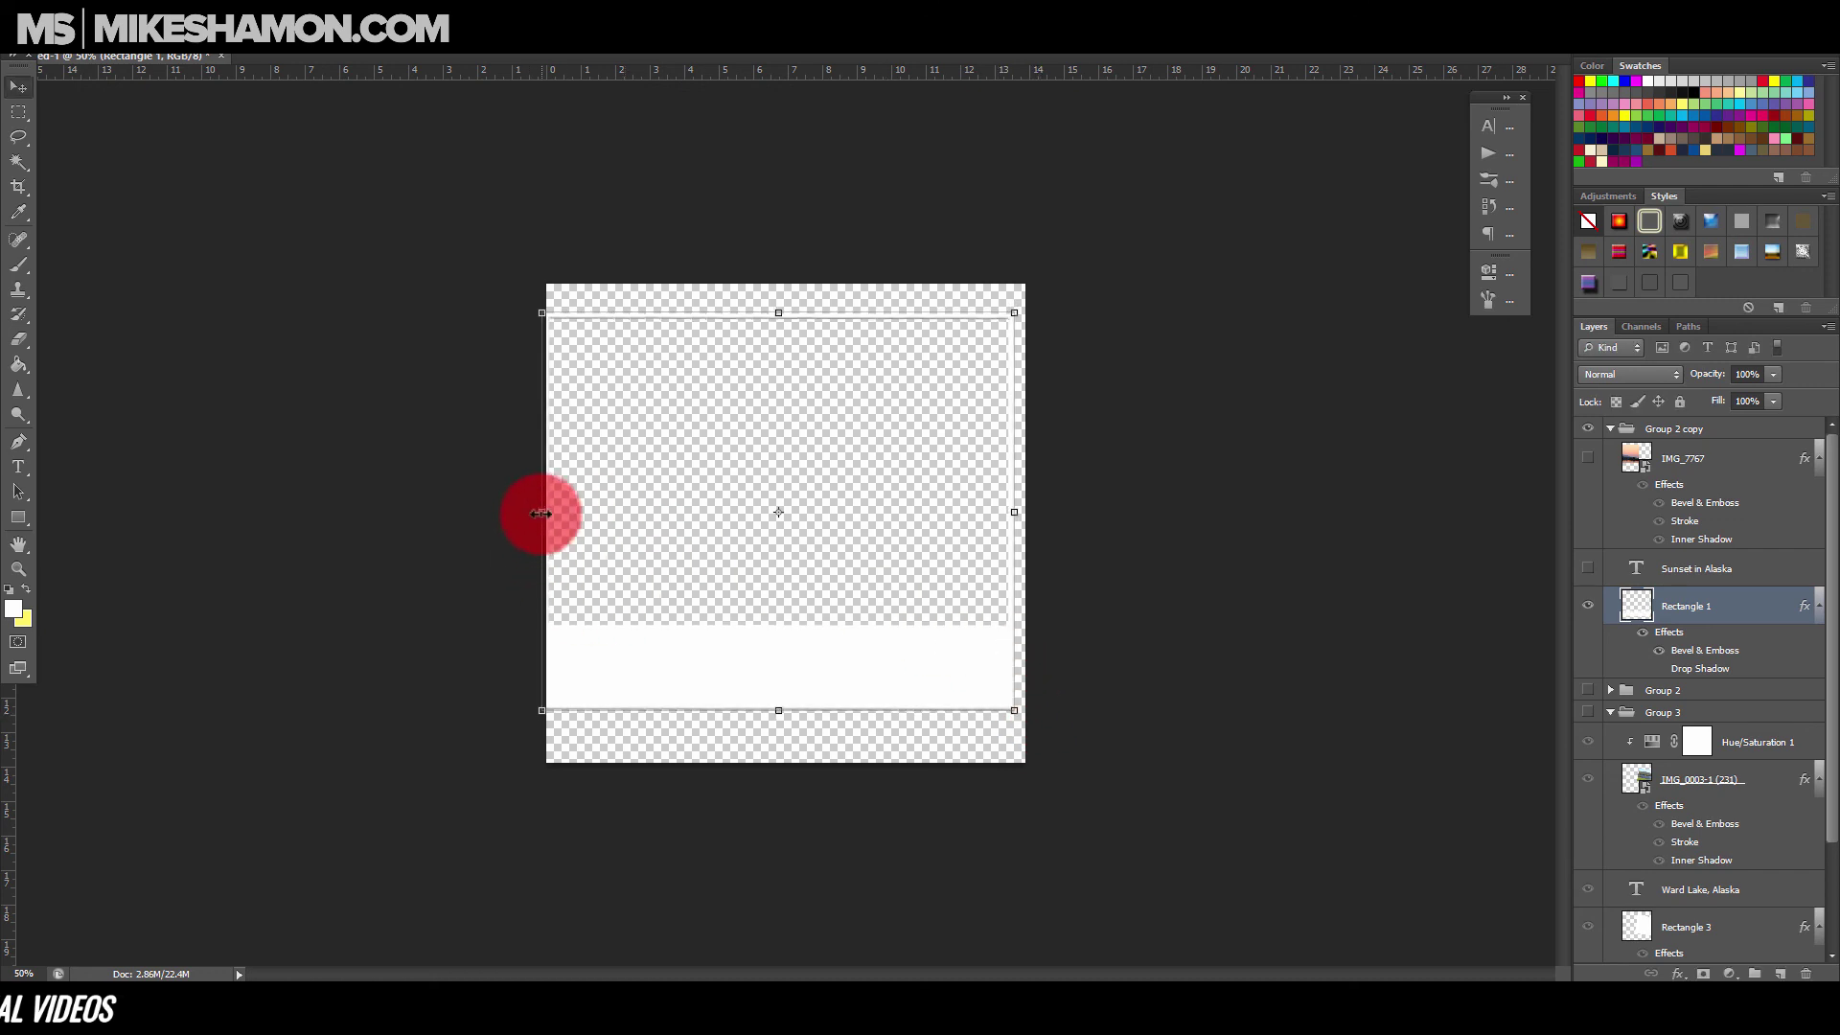
Resize the empty Rectangle 1 frame at its left, bottom and top edges so it fills the square canvas with a narrow, even margin.
{"action": "mouse_move", "coordinate": [542, 514]}
{"action": "left_mouse_down"}
{"action": "mouse_move", "coordinate": [586, 512]}
{"action": "mouse_move", "coordinate": [559, 512]}
{"action": "left_mouse_up"}
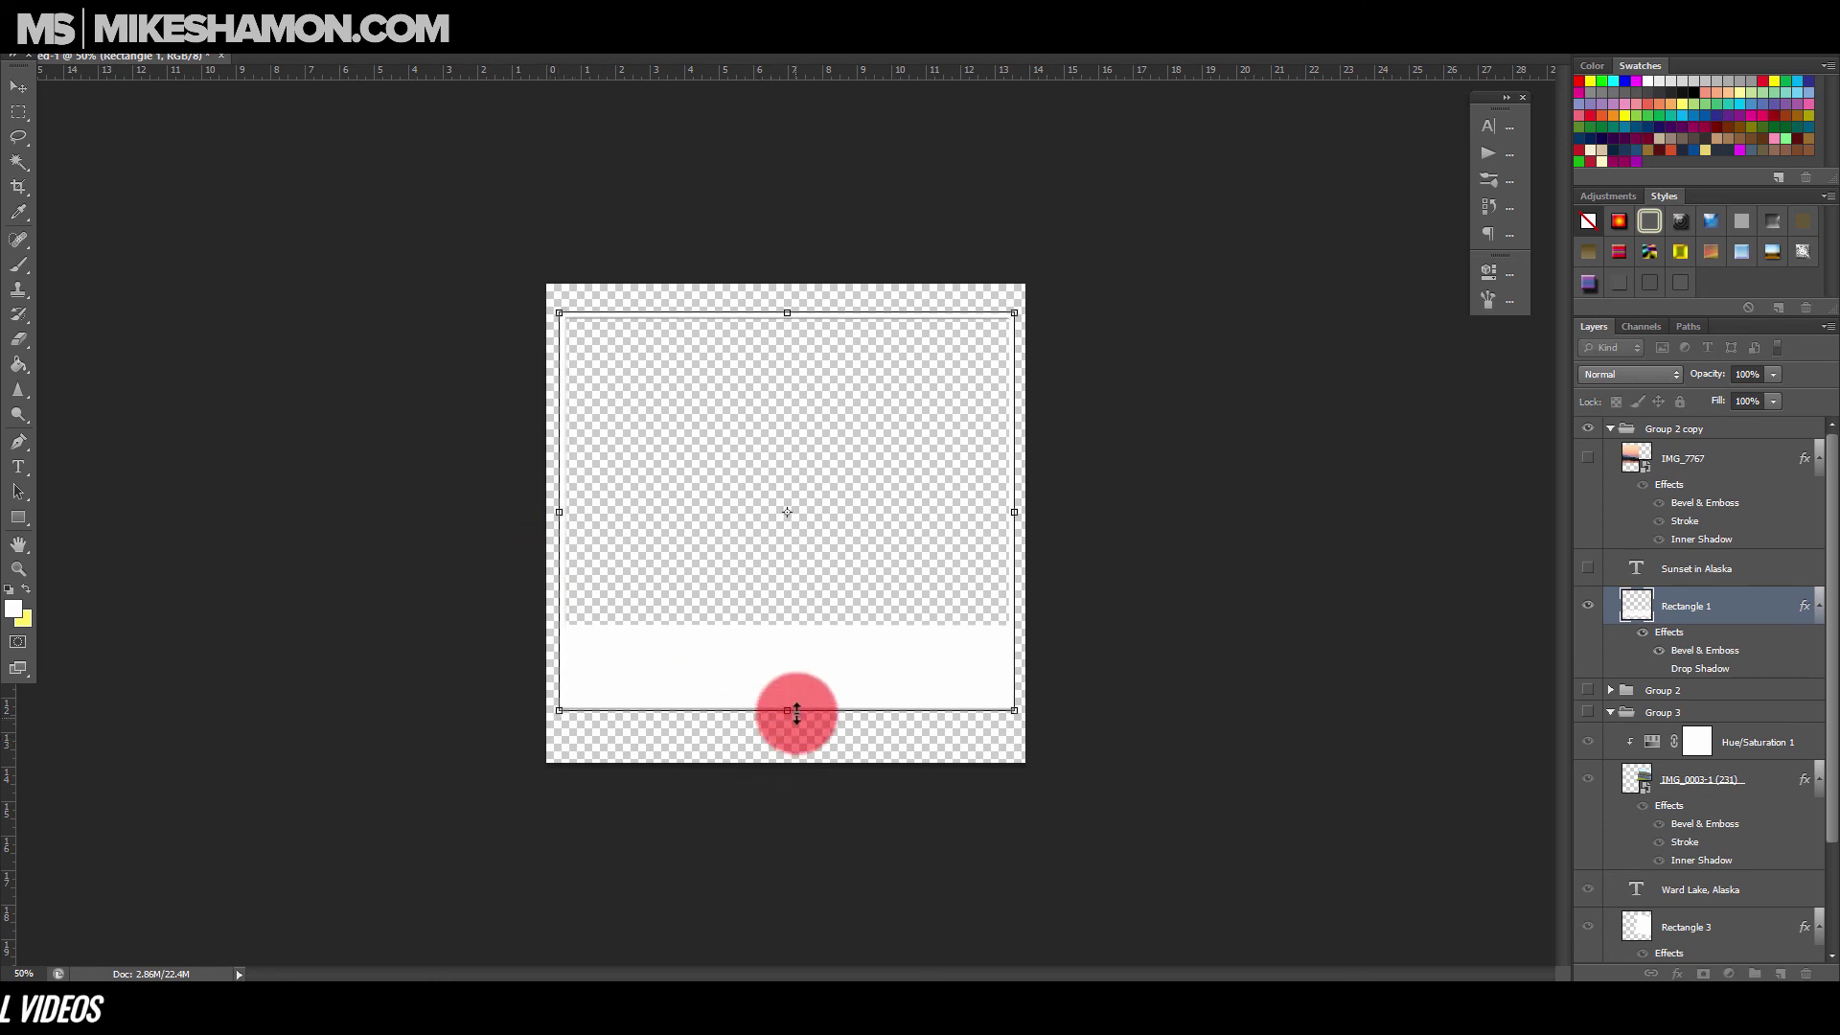
{"action": "left_click", "coordinate": [788, 711]}
{"action": "left_click_drag", "start_coordinate": [790, 734], "coordinate": [786, 751]}
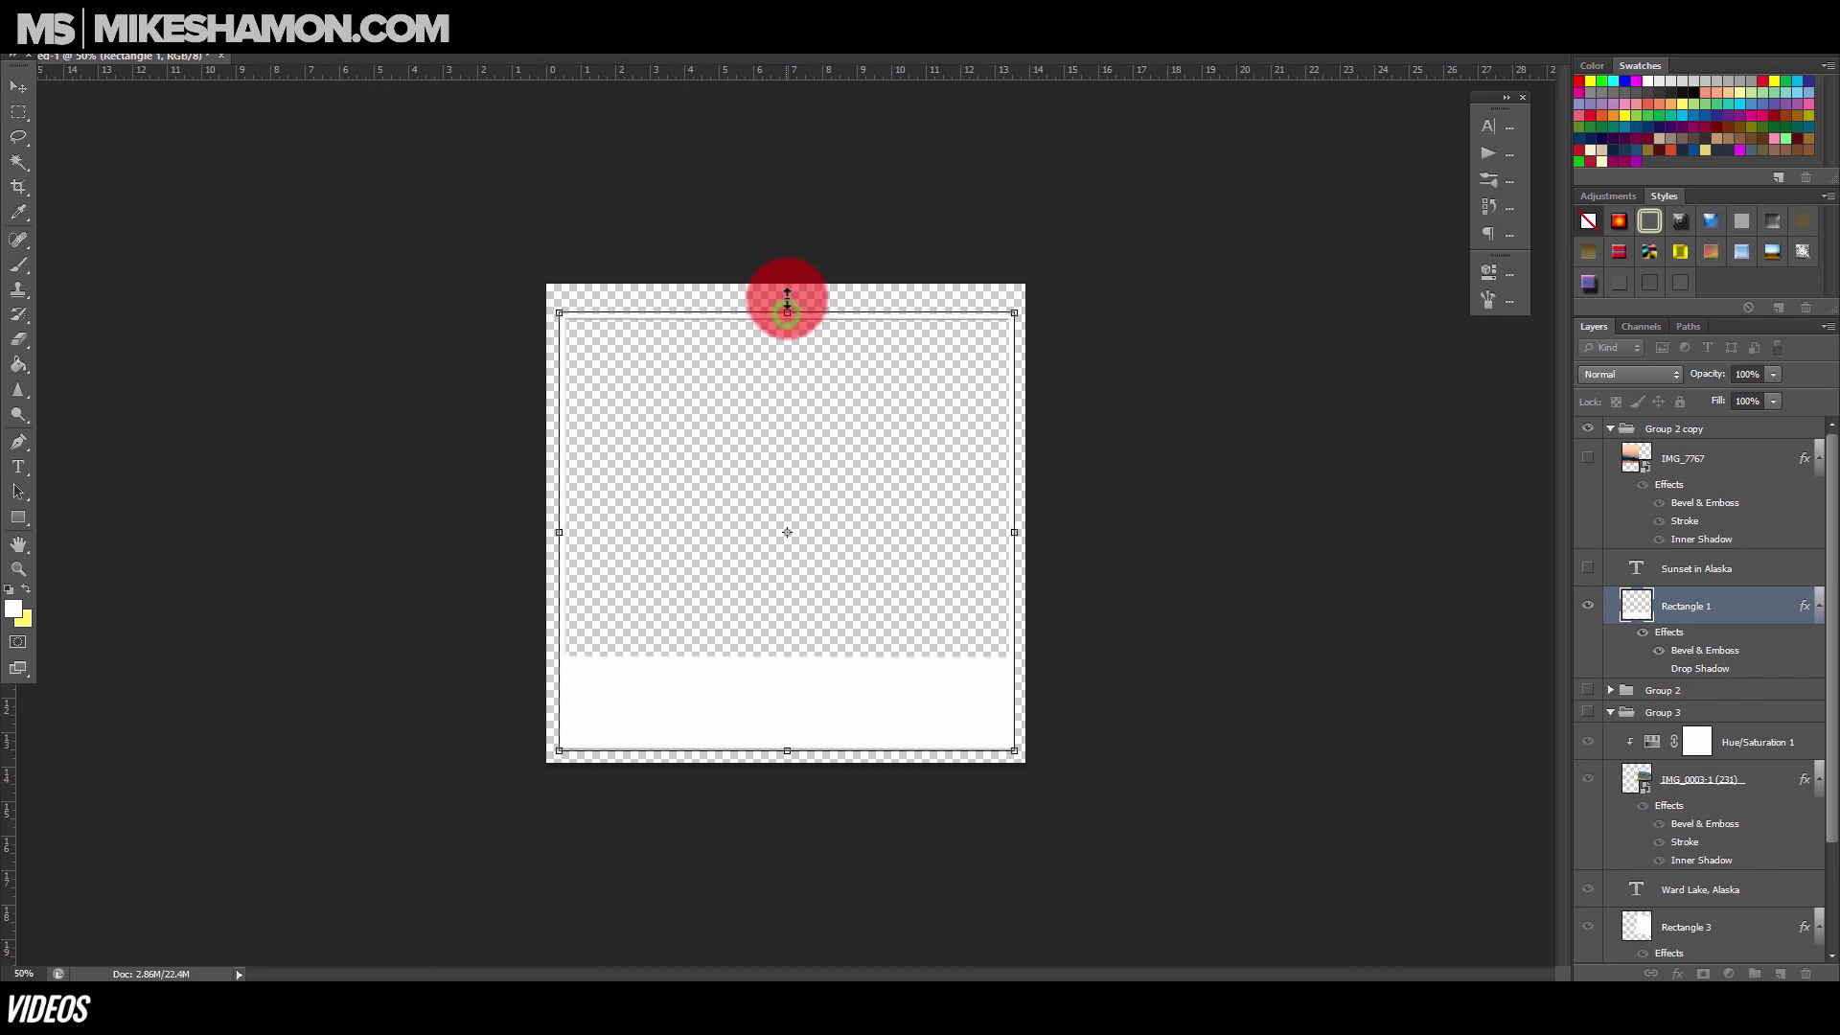
{"action": "left_click_drag", "start_coordinate": [791, 297], "coordinate": [793, 292]}
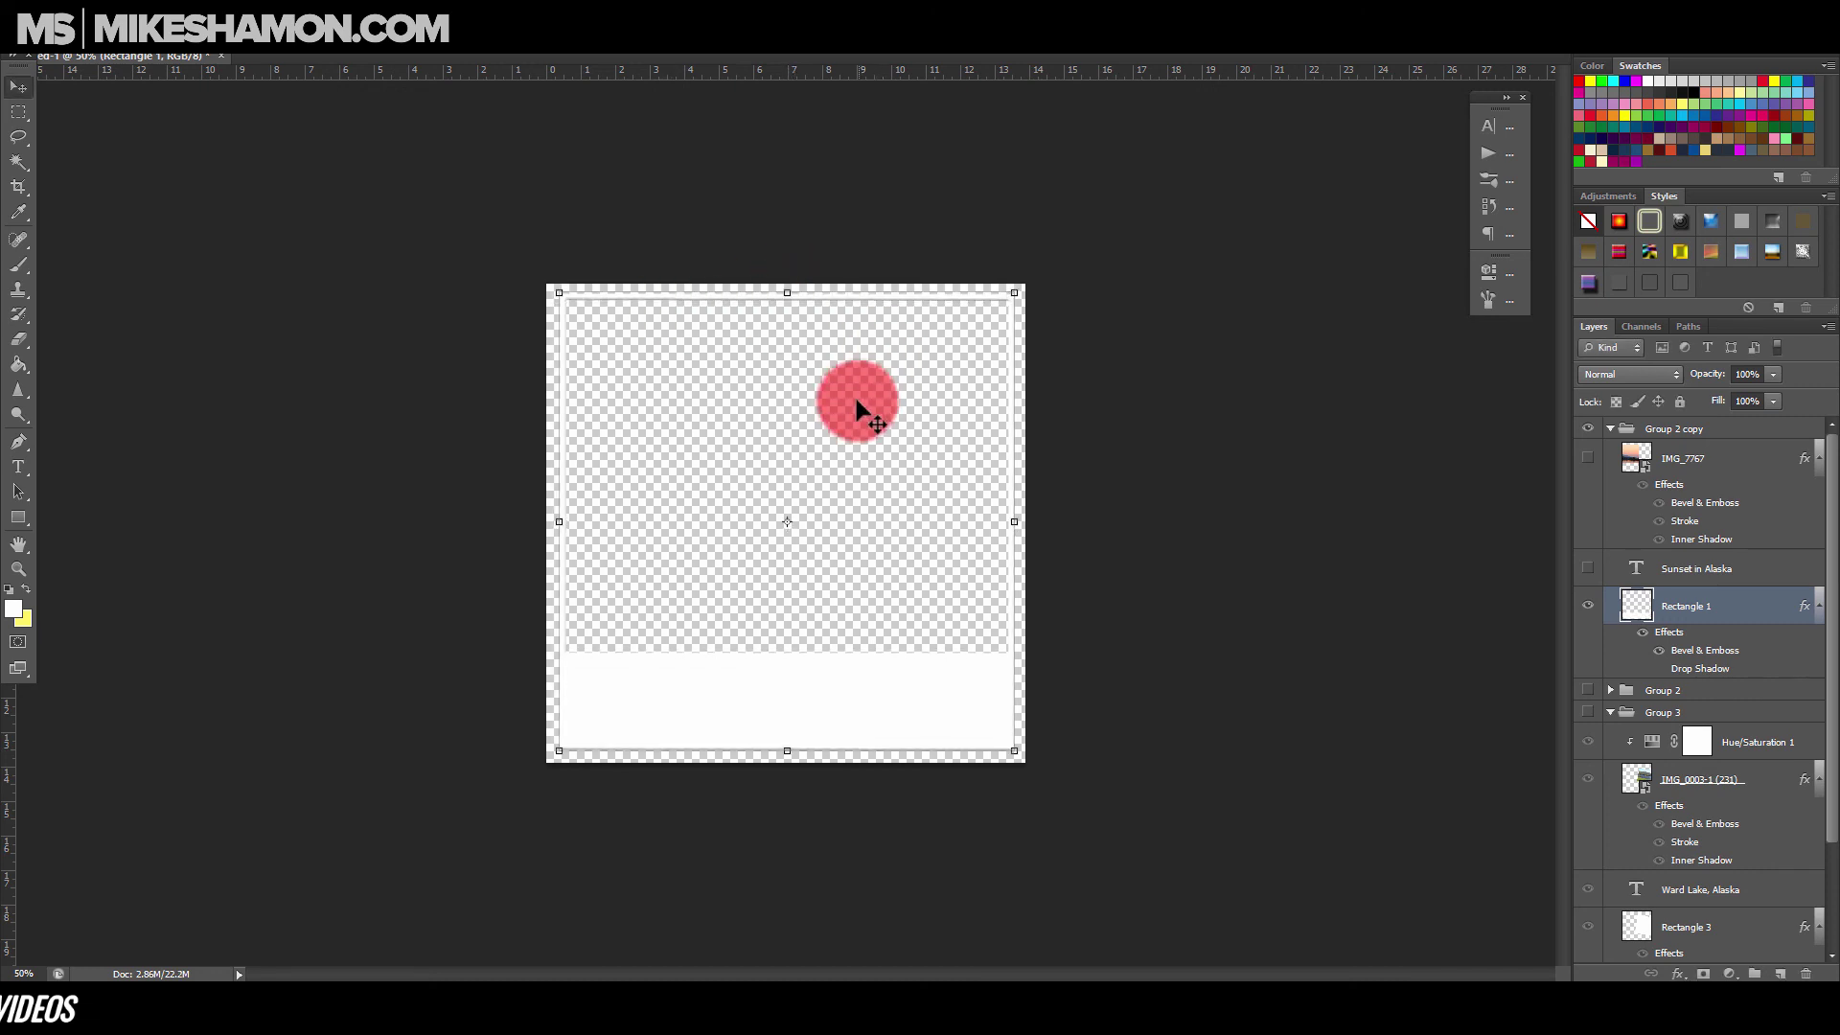
Preview the empty frame in the Save for Web export settings and close them without saving.
{"action": "key", "text": "ctrl+alt+shift+s"}
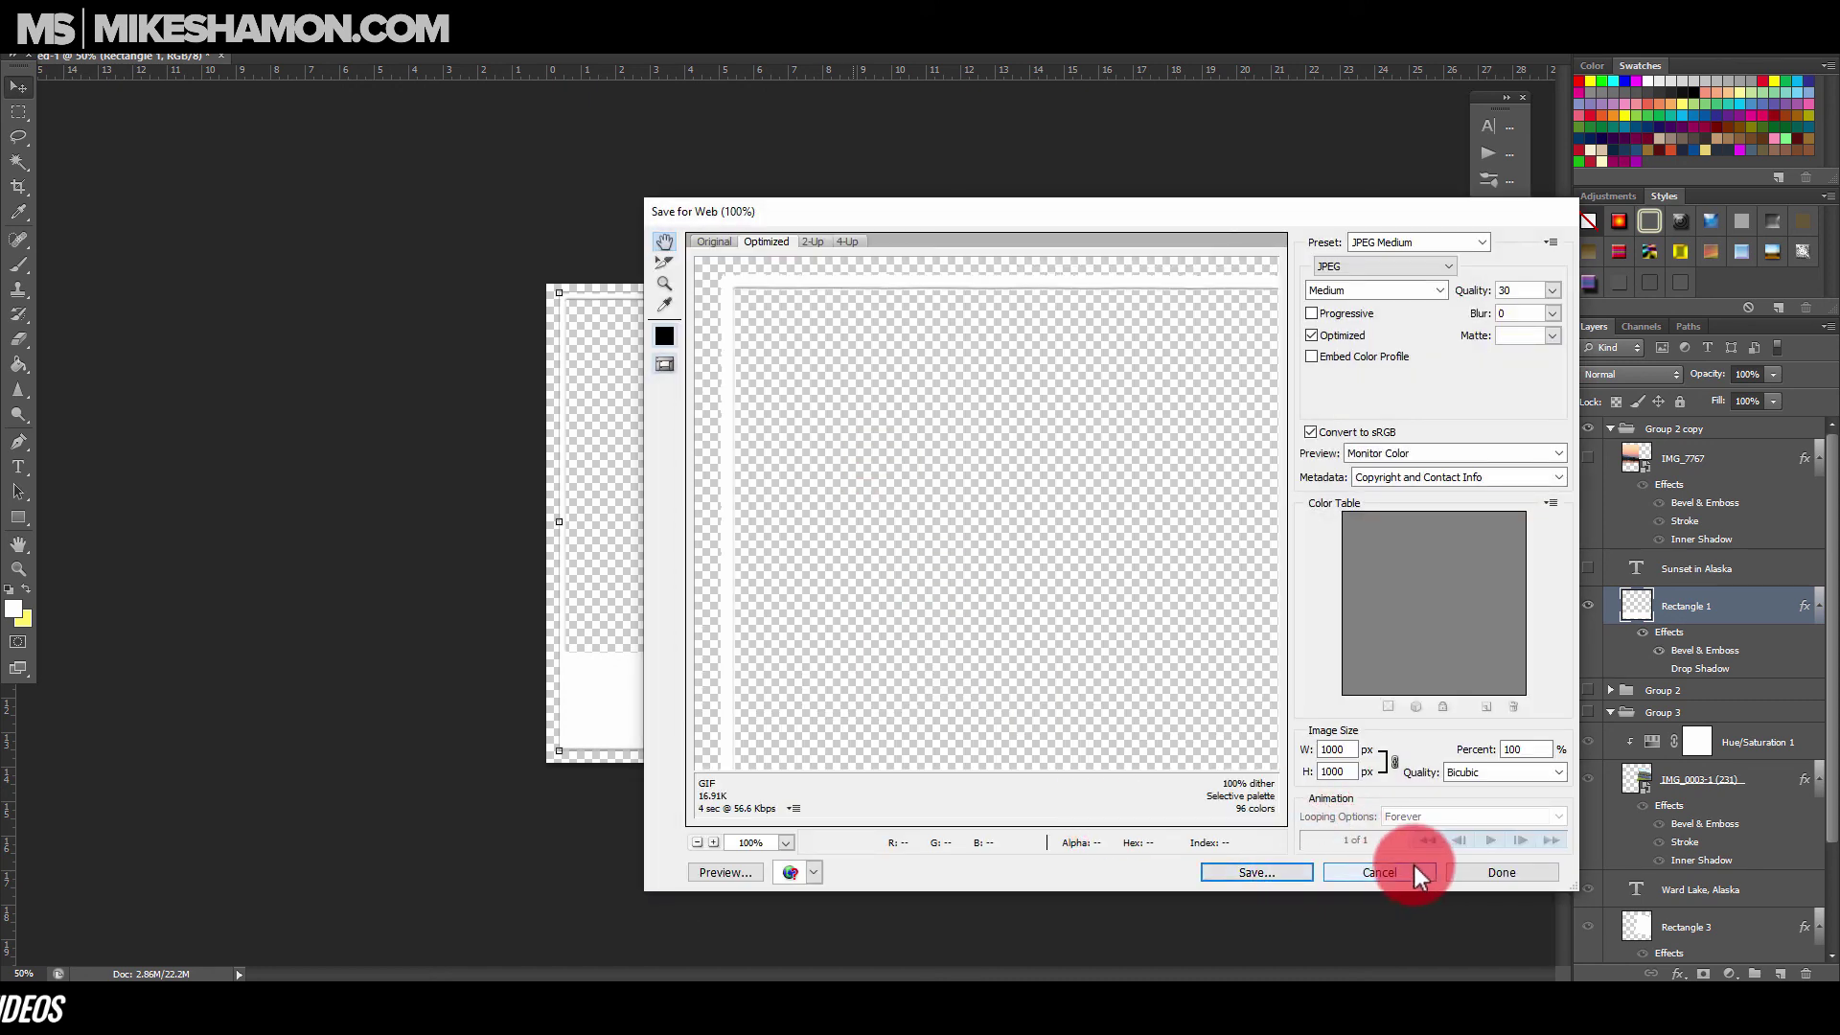
{"action": "left_click", "coordinate": [1371, 870]}
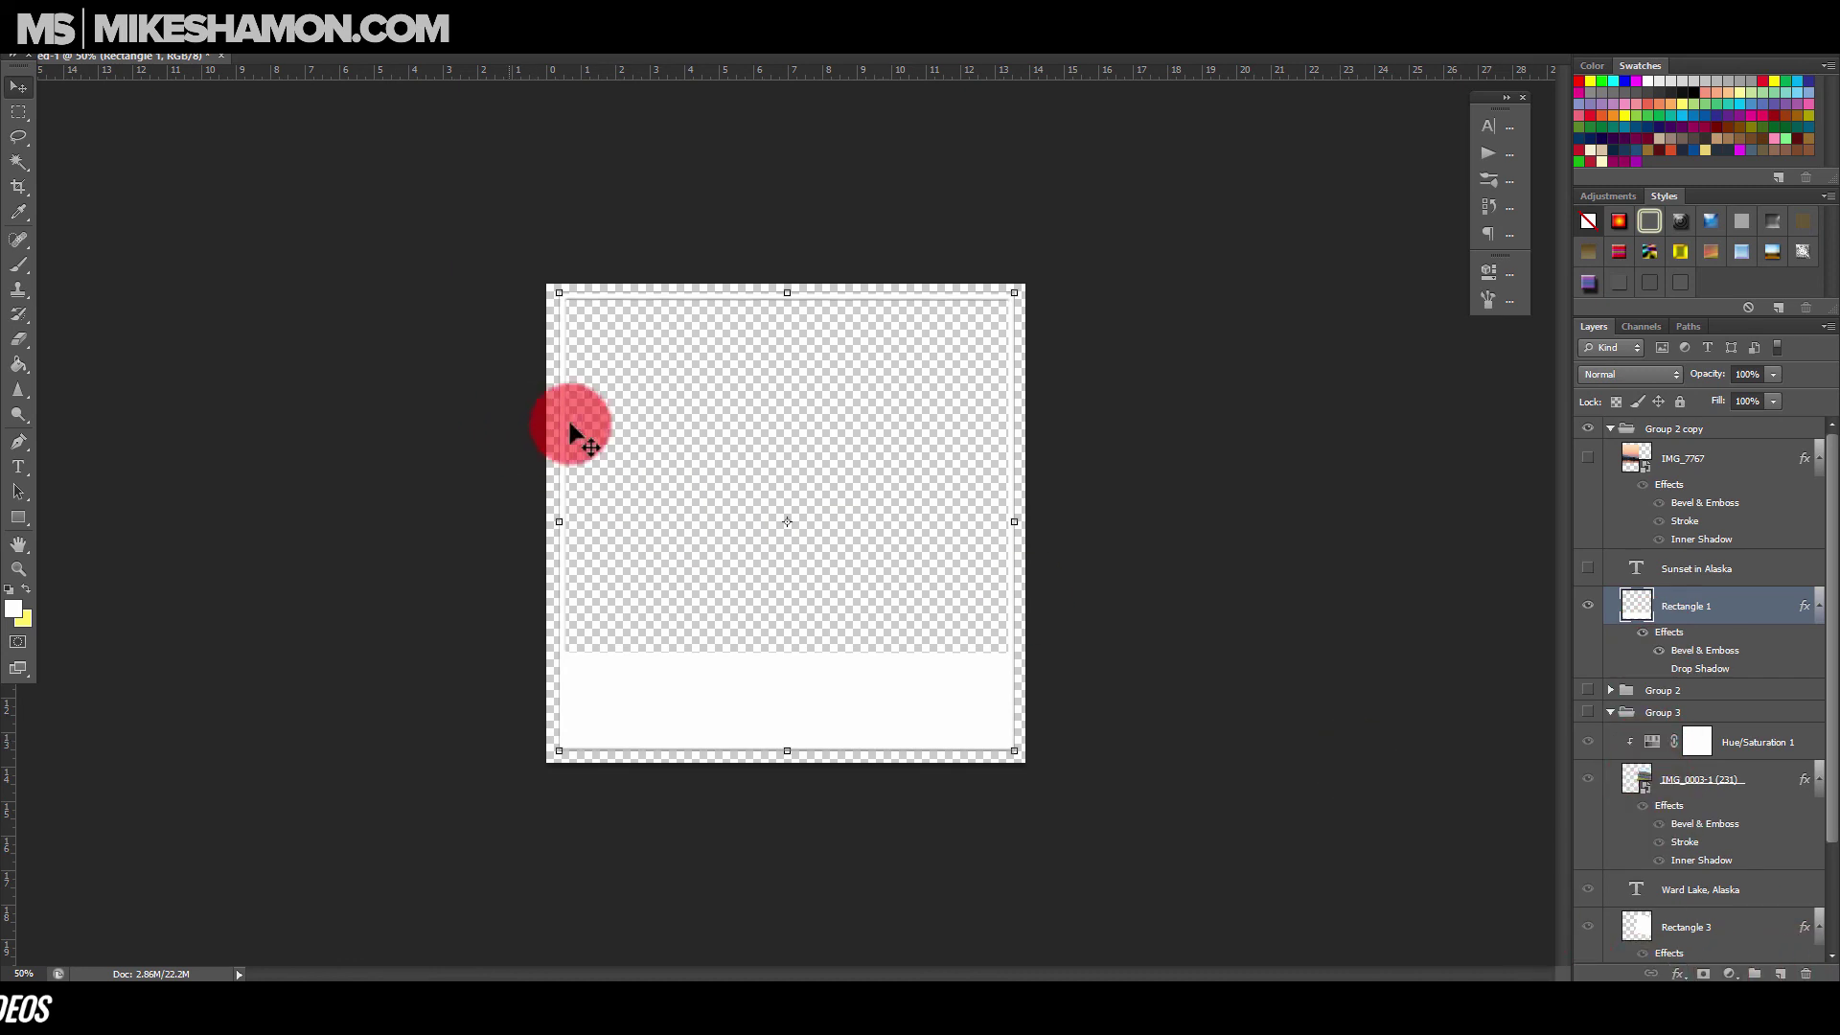
Select and collapse the Group 2 copy layer group, and check the Save for Web export settings again without saving.
{"action": "left_click", "coordinate": [1598, 434]}
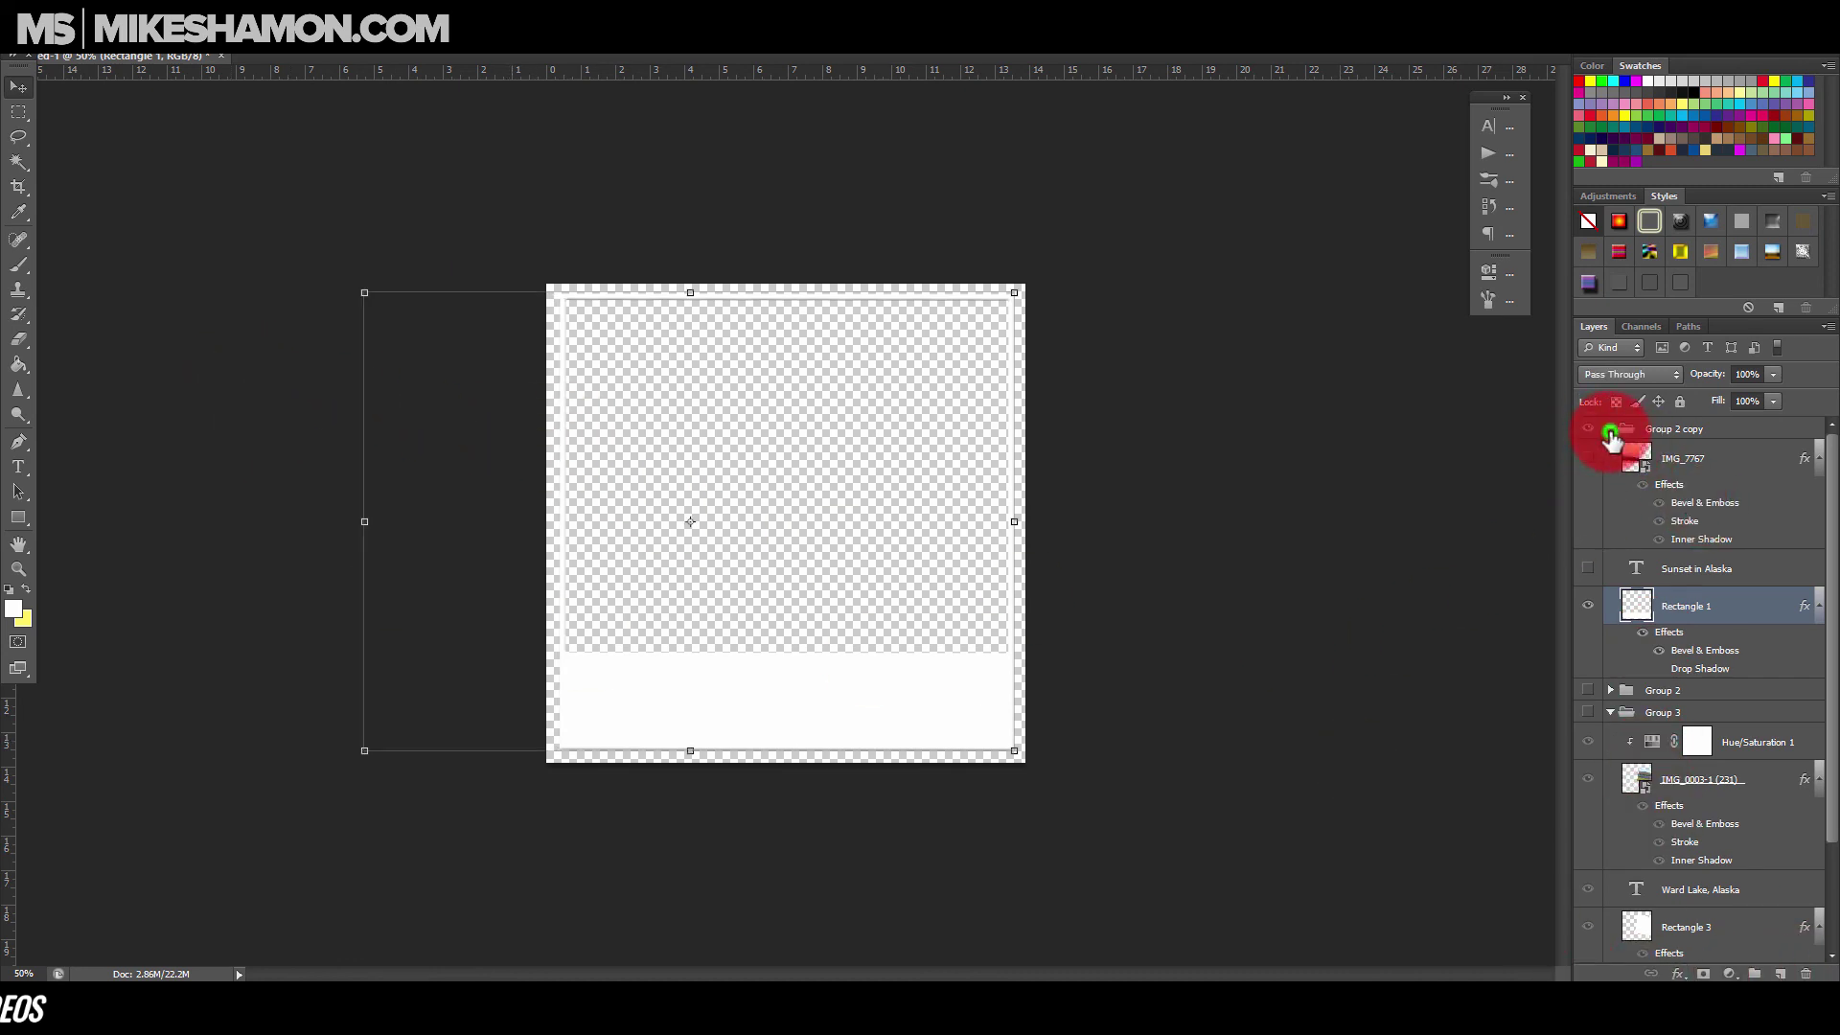
{"action": "left_click", "coordinate": [1610, 428]}
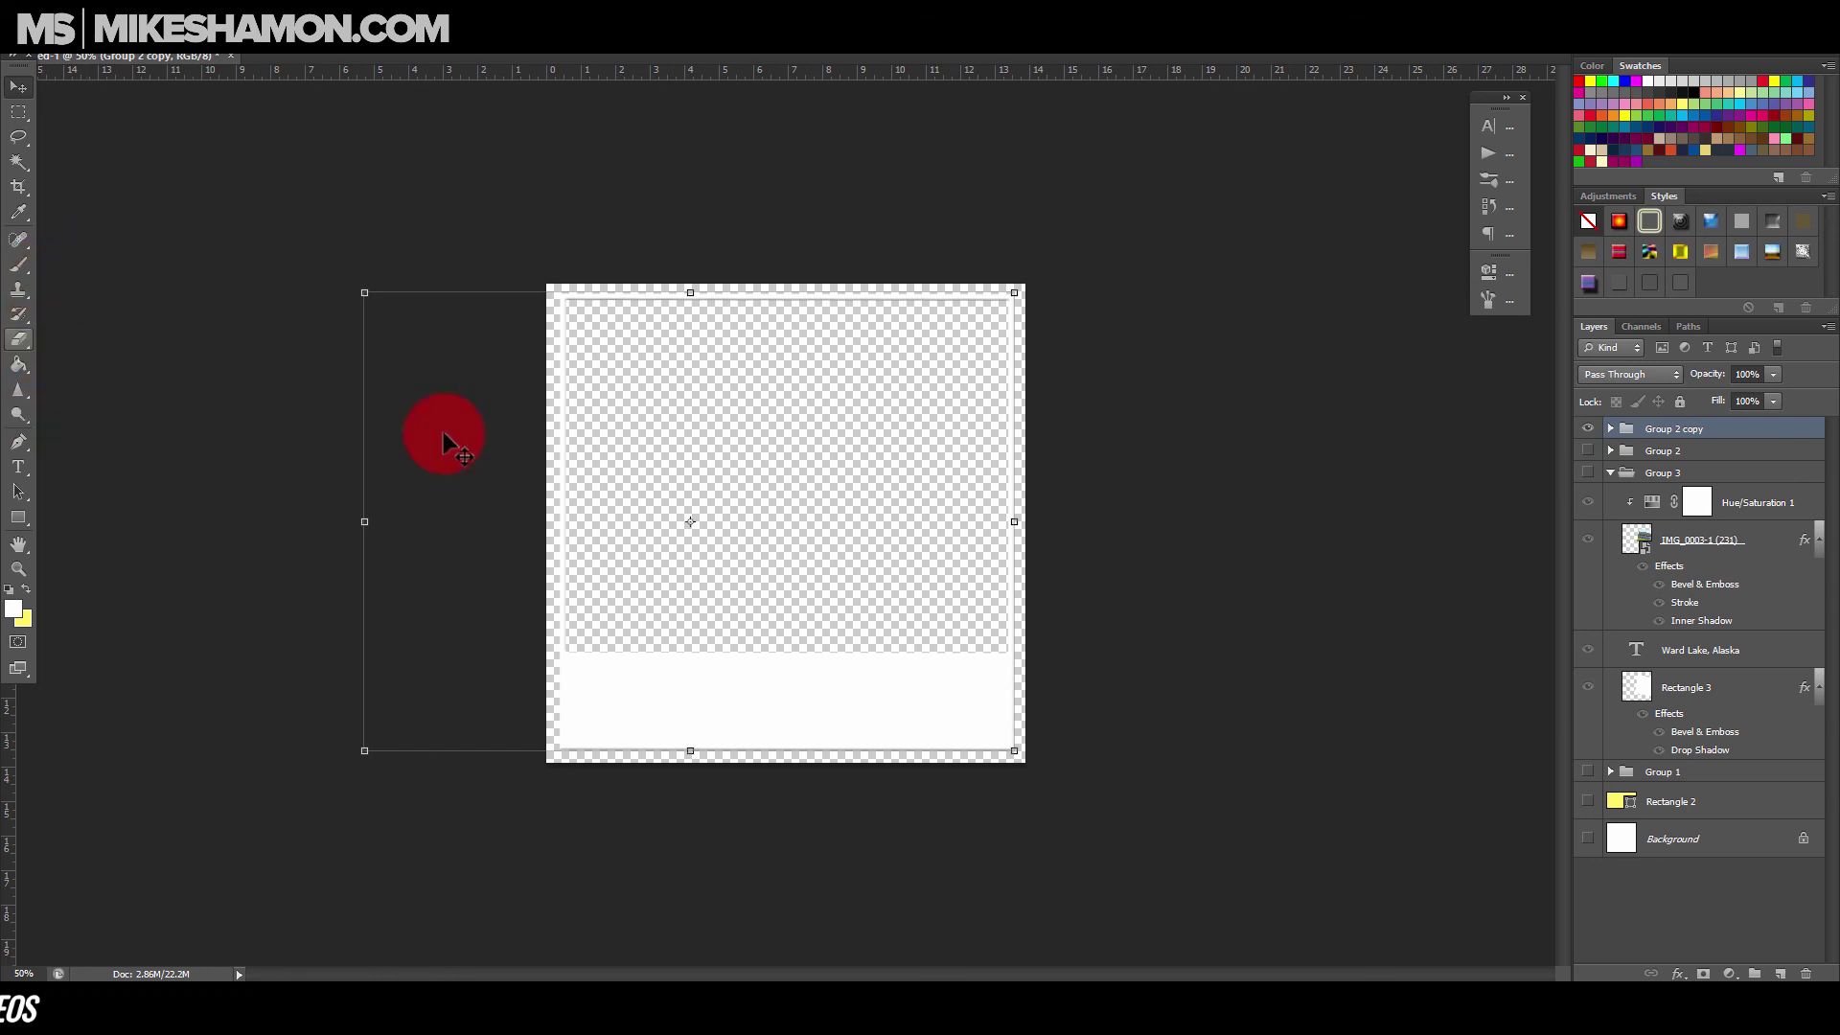
{"action": "left_click_drag", "start_coordinate": [515, 287], "coordinate": [691, 288]}
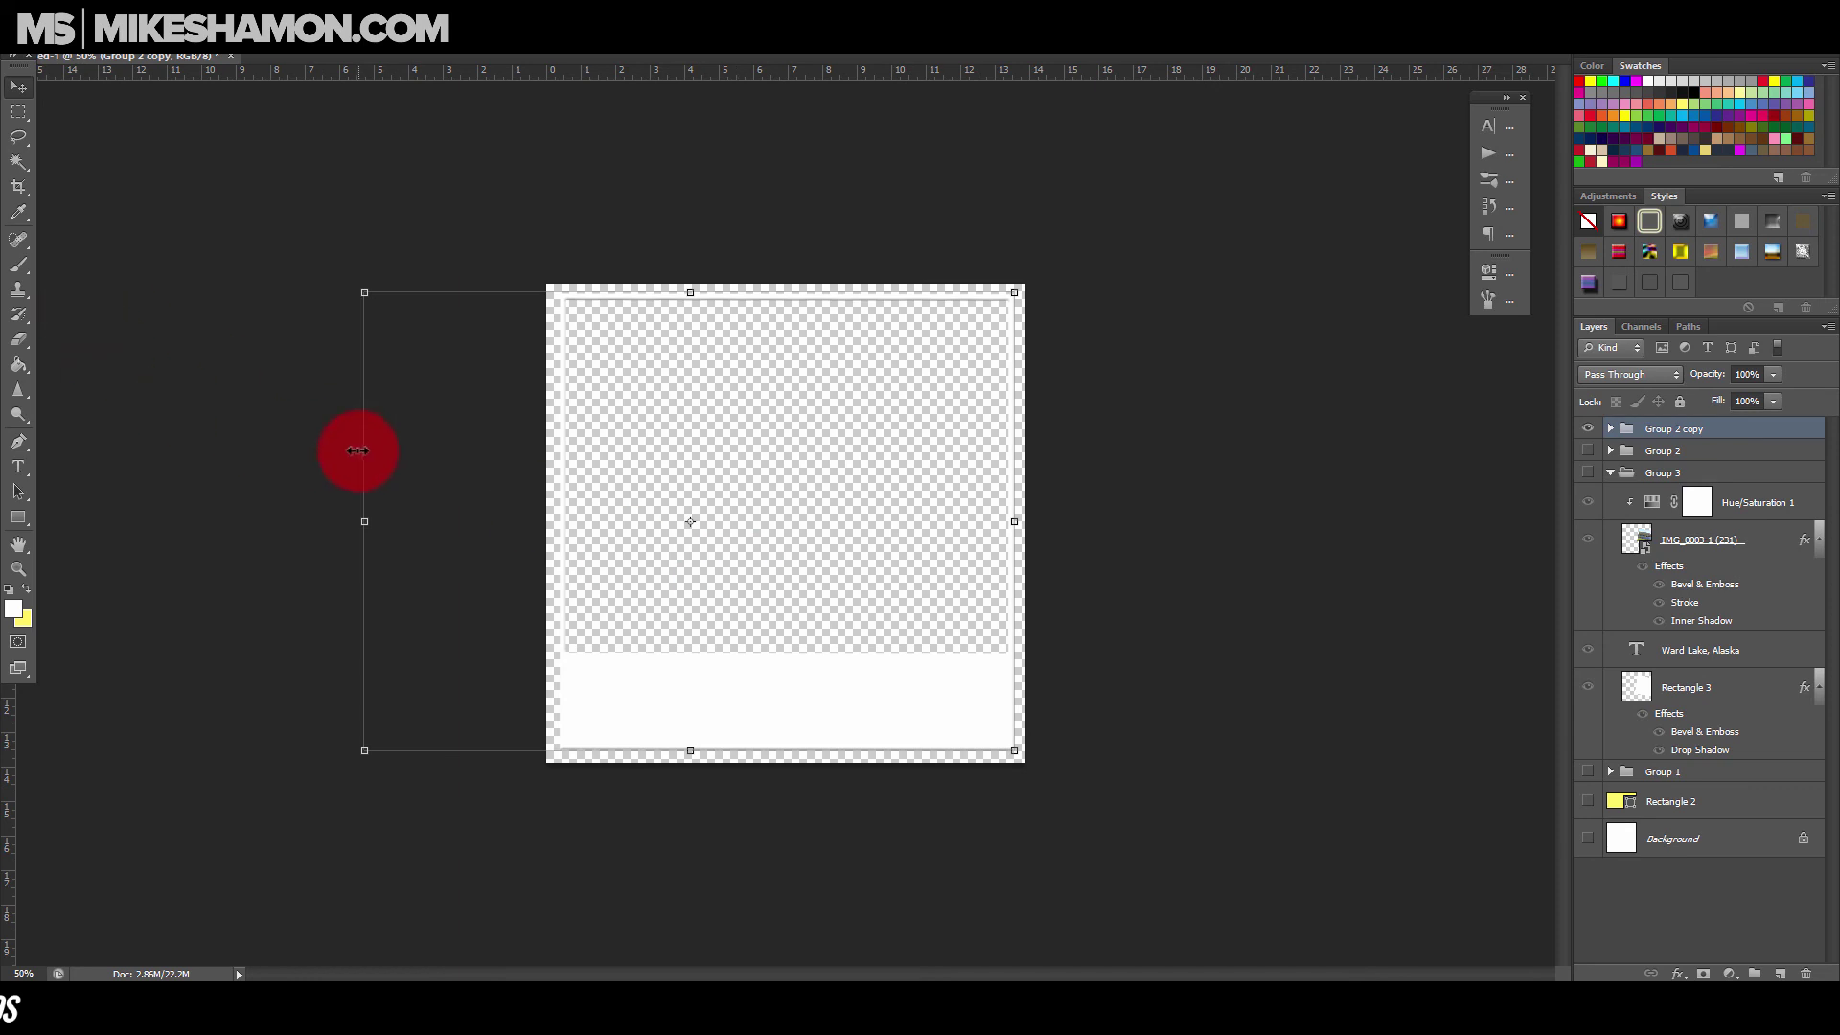
{"action": "key", "text": "ctrl+alt+shift+s"}
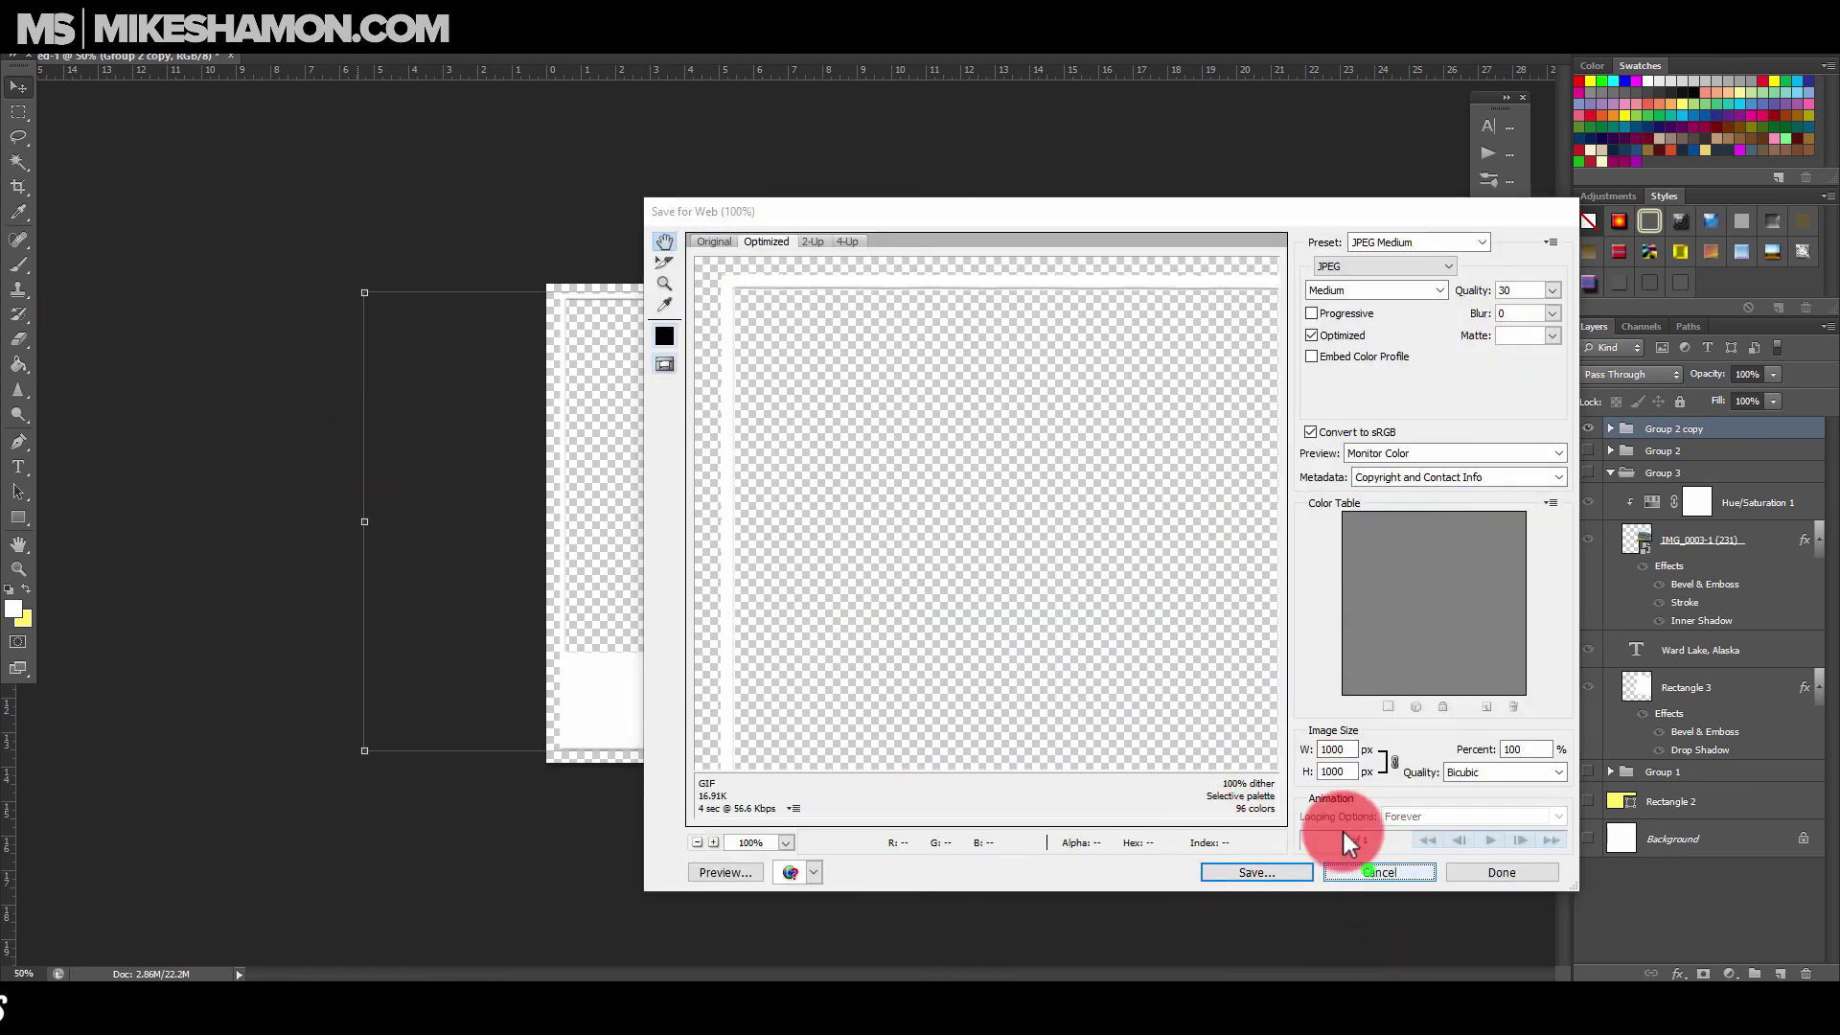
{"action": "left_click", "coordinate": [1367, 865]}
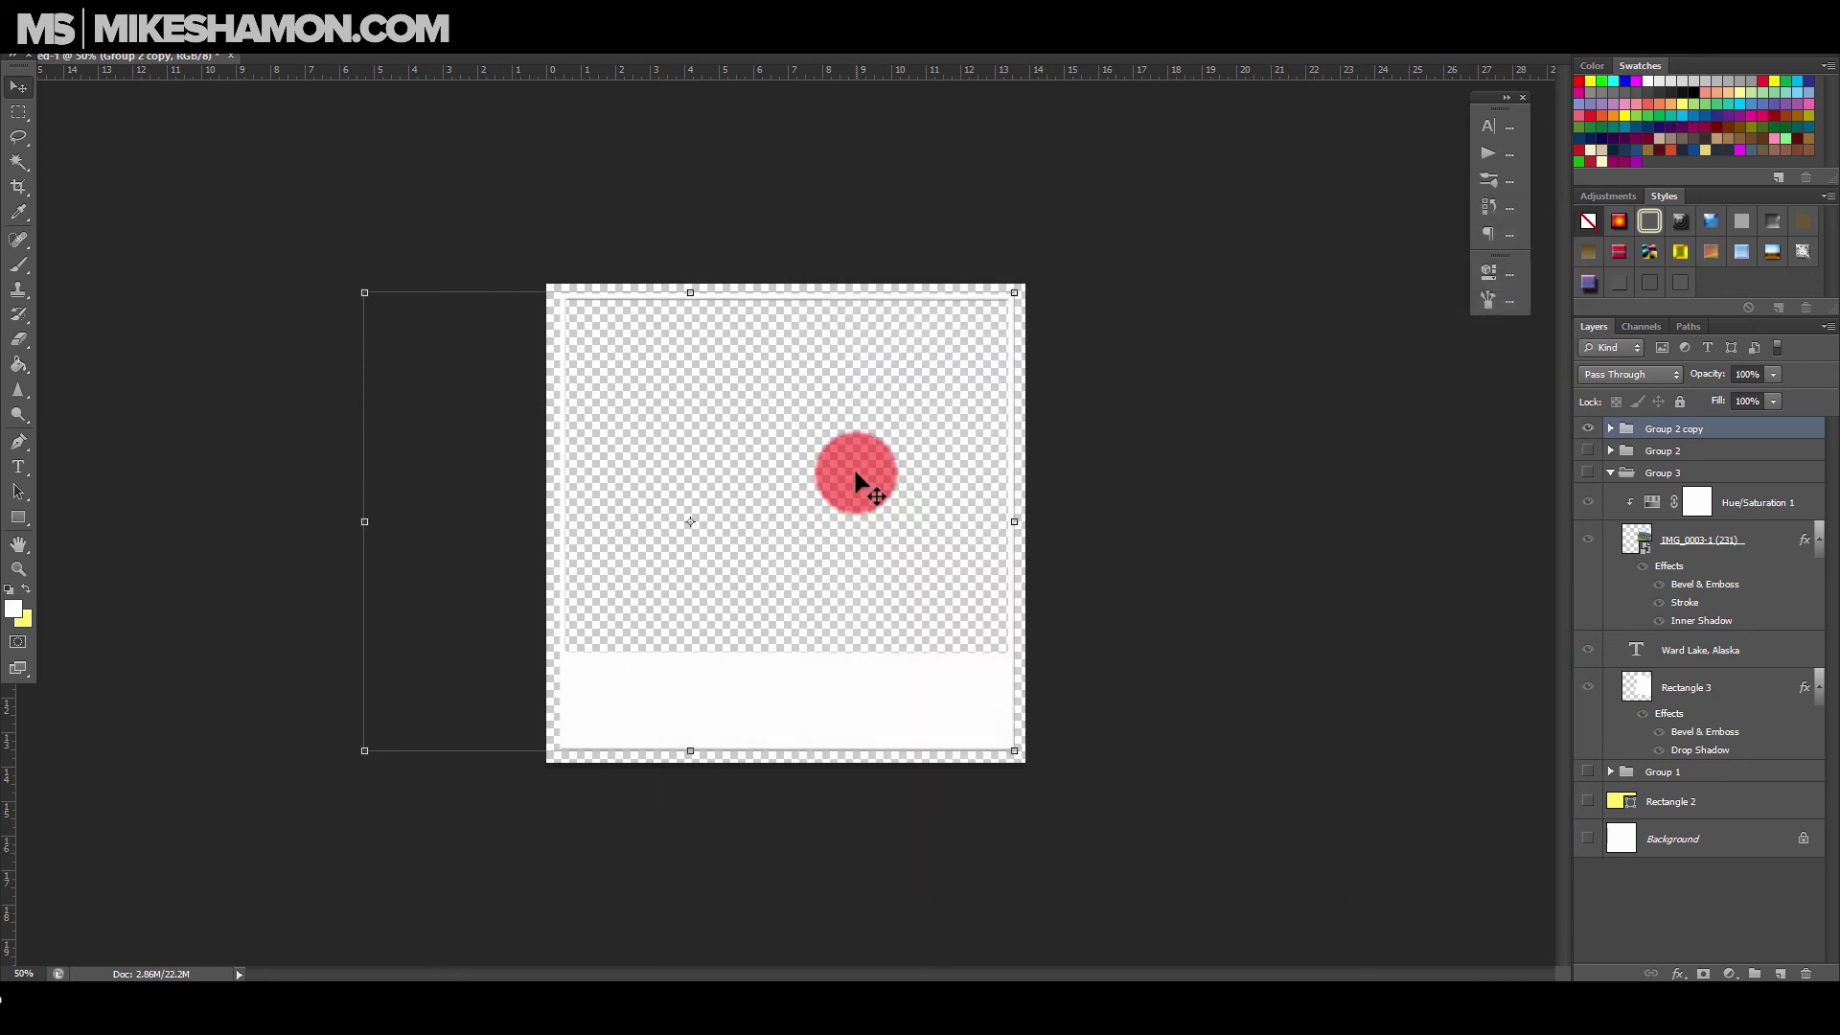